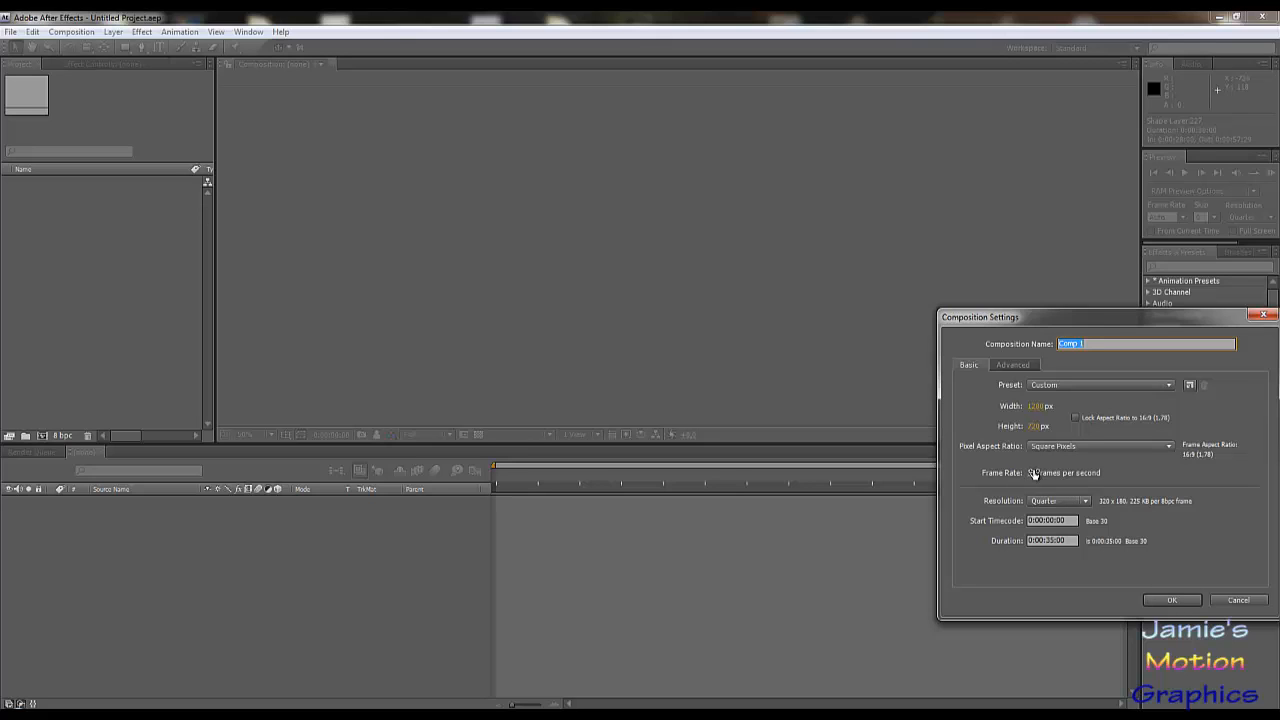
- Create a 1280 x 720 px square-pixel composition at 30 frames per second with a duration of 35 seconds
{"action": "left_click", "coordinate": [1172, 601]}
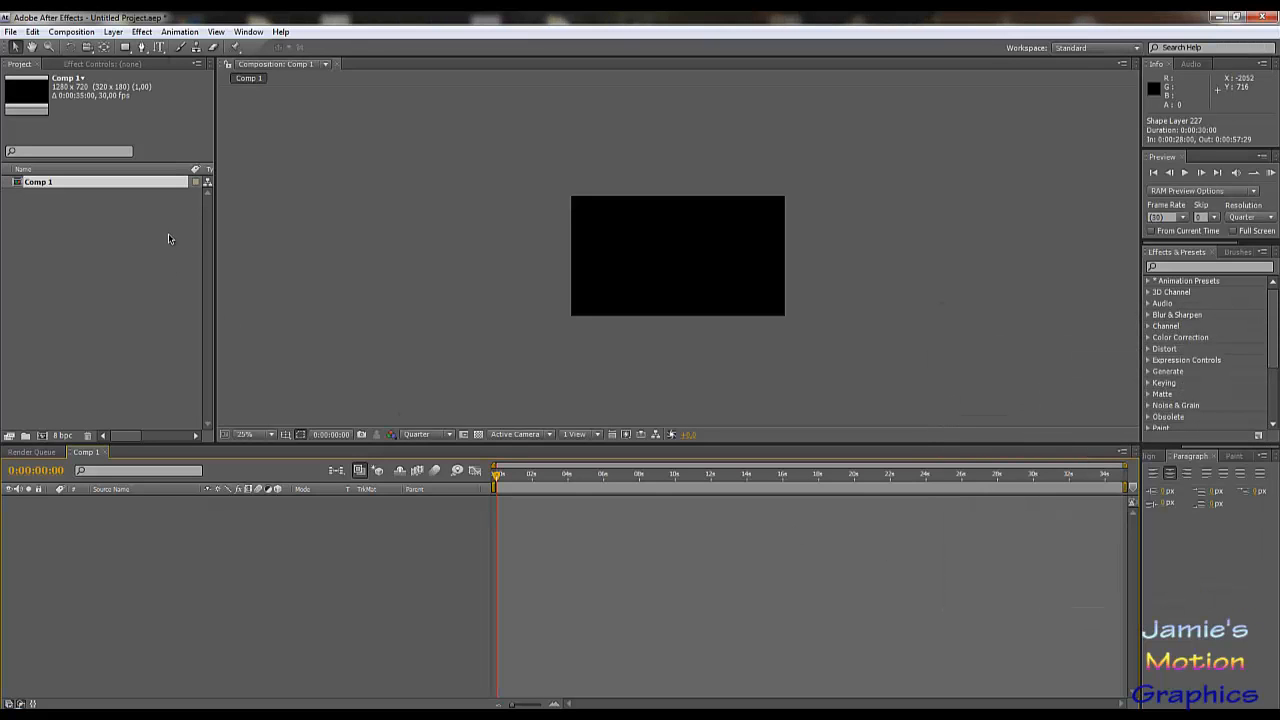
{"action": "right_click", "coordinate": [45, 189]}
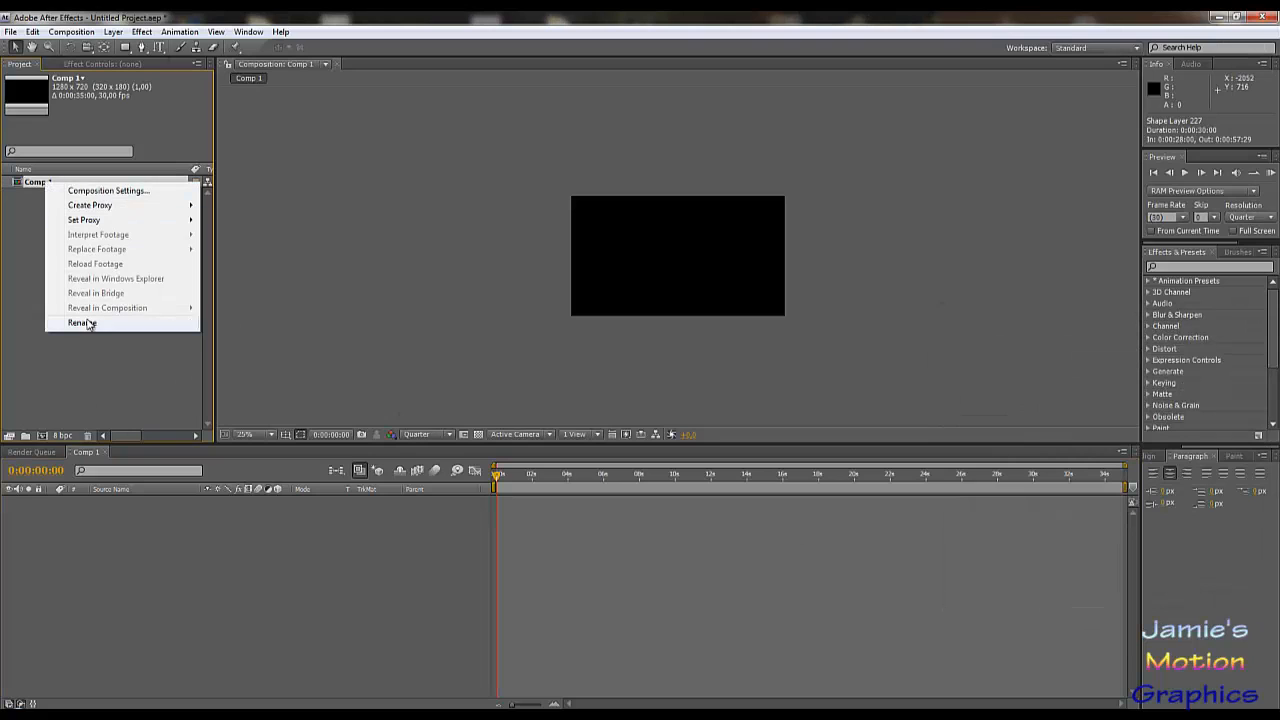
{"action": "left_click", "coordinate": [132, 373]}
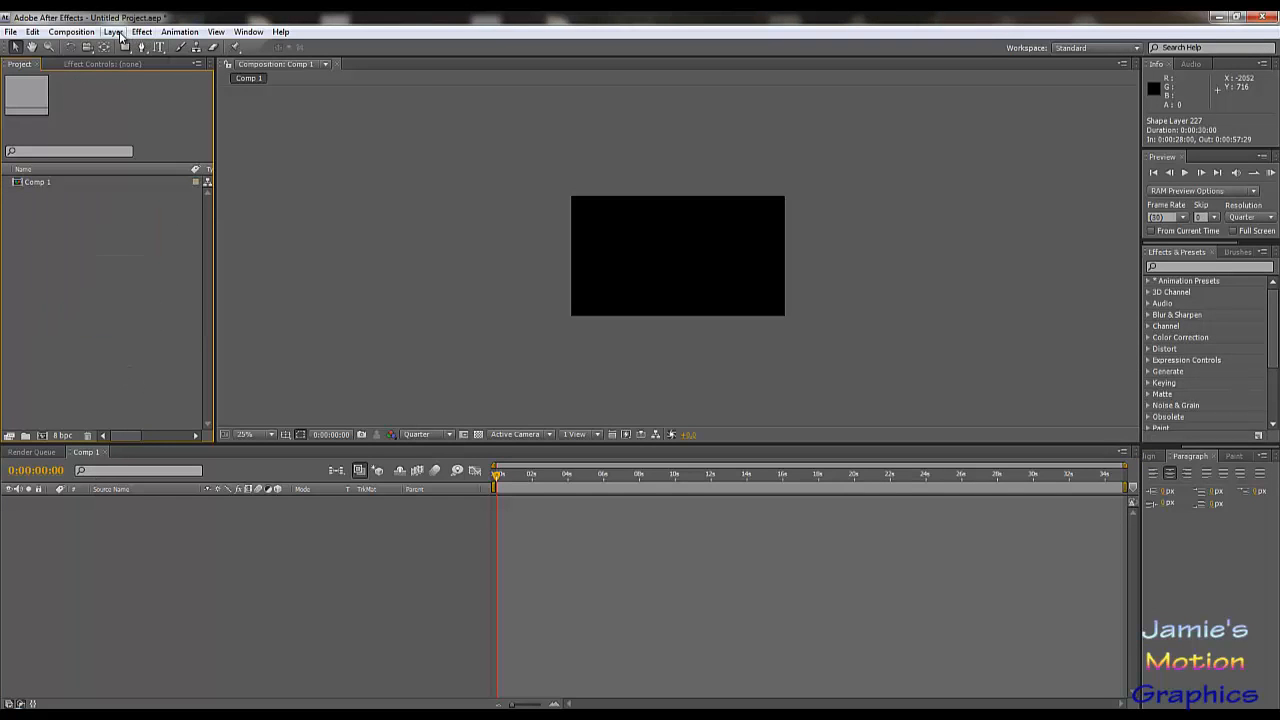
- Add a shape layer and draw a circle about 288 px in diameter slightly off the composition's centre
{"action": "left_click", "coordinate": [119, 36]}
{"action": "left_click", "coordinate": [72, 514]}
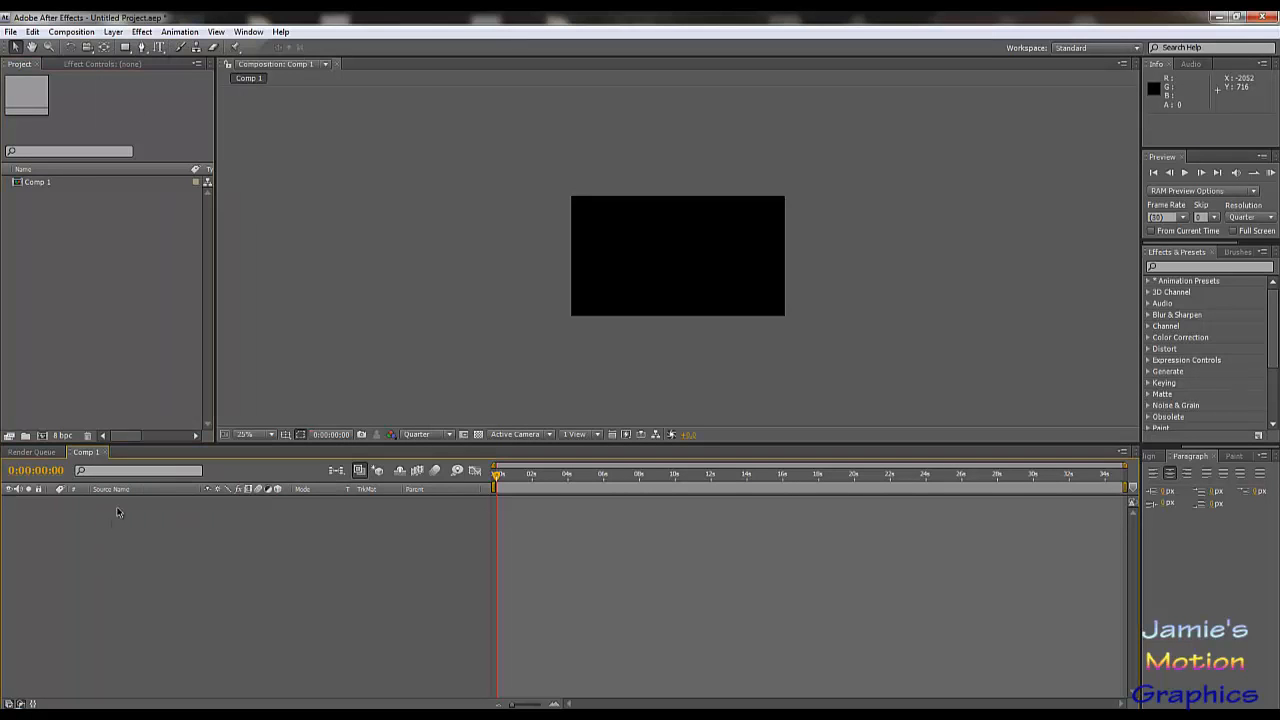
{"action": "left_click", "coordinate": [113, 31]}
{"action": "mouse_move", "coordinate": [163, 46]}
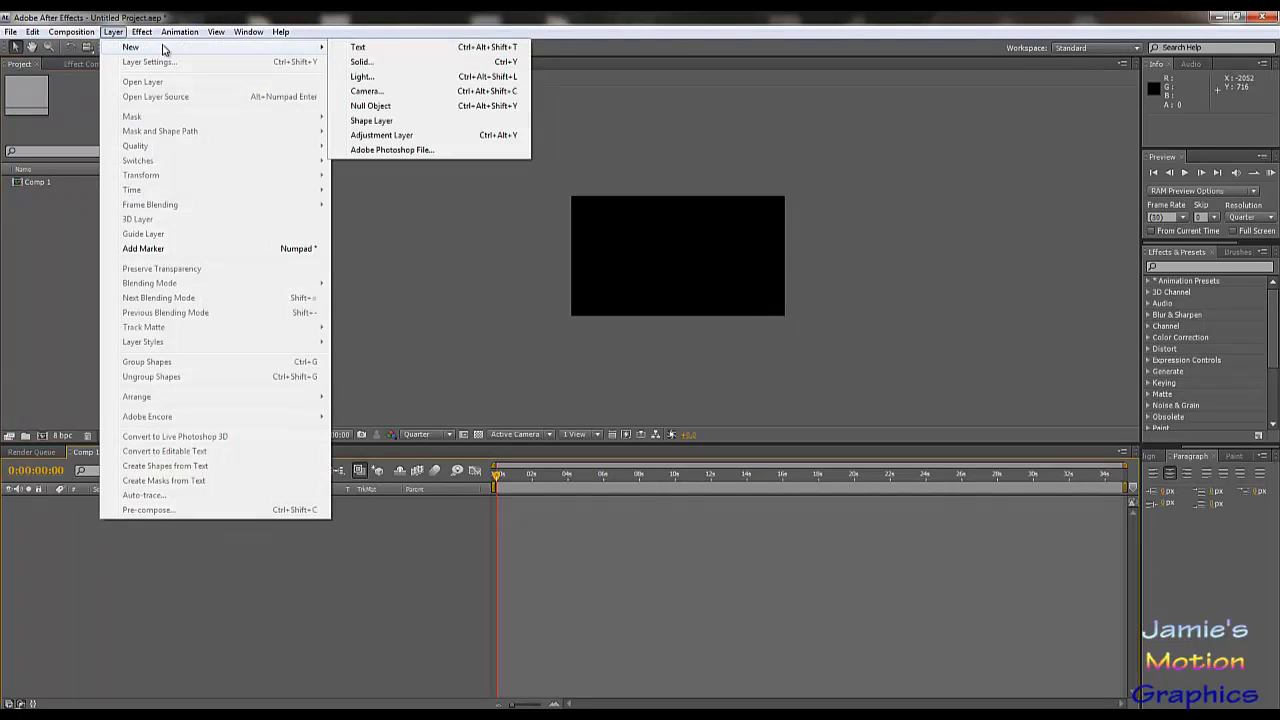
{"action": "left_click", "coordinate": [392, 122]}
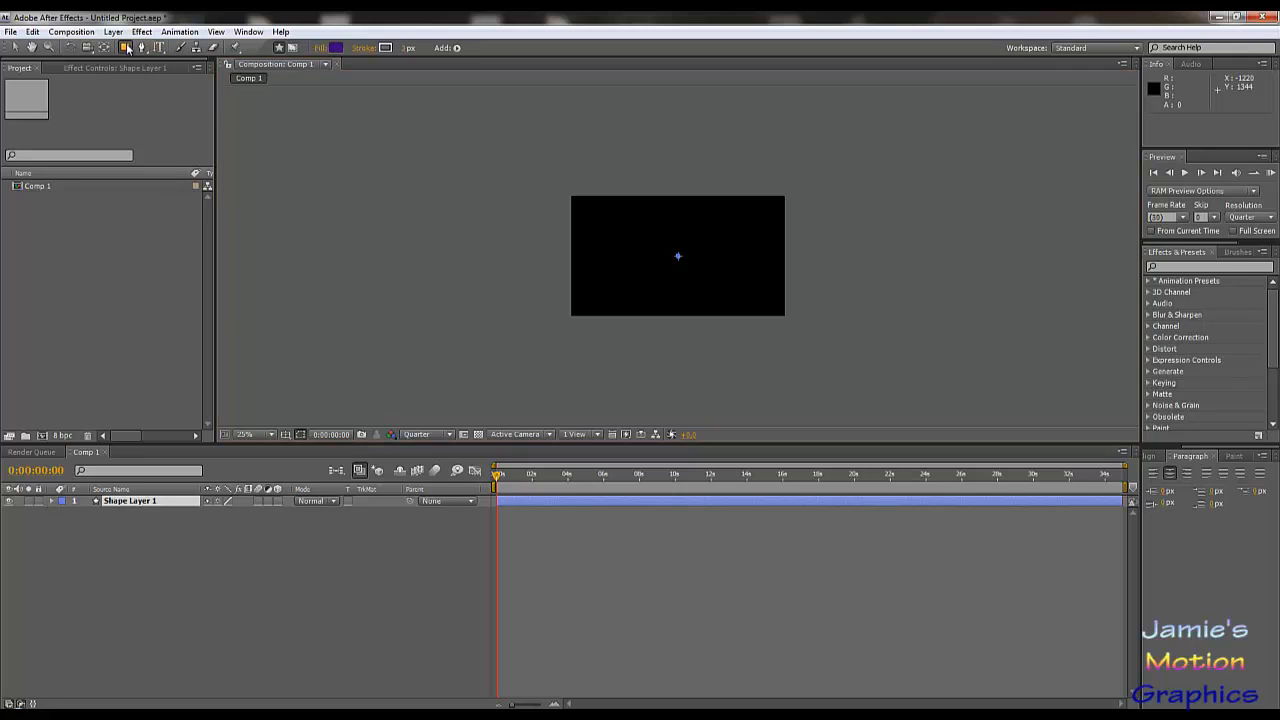
{"action": "left_click_drag", "start_coordinate": [127, 49], "coordinate": [183, 84]}
{"action": "left_click_drag", "start_coordinate": [677, 236], "coordinate": [725, 283]}
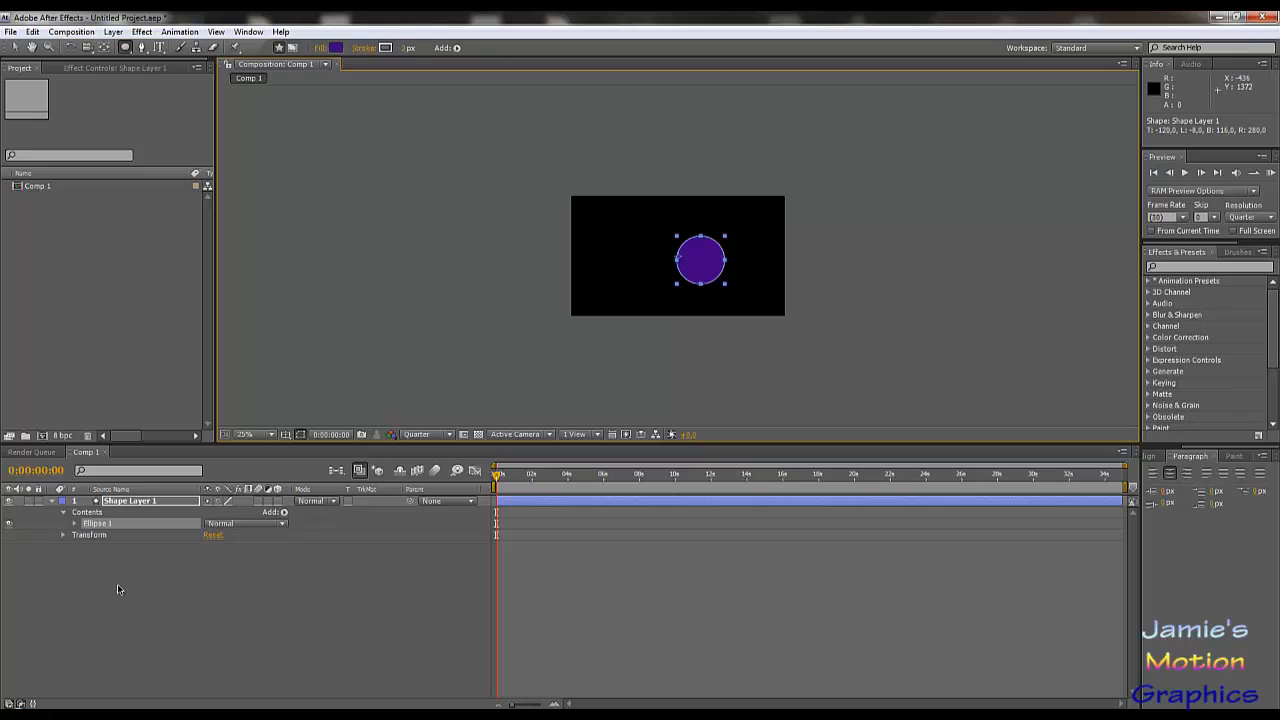
- Enable keyframing for the ellipse path's size at 0 seconds
{"action": "left_click", "coordinate": [76, 524]}
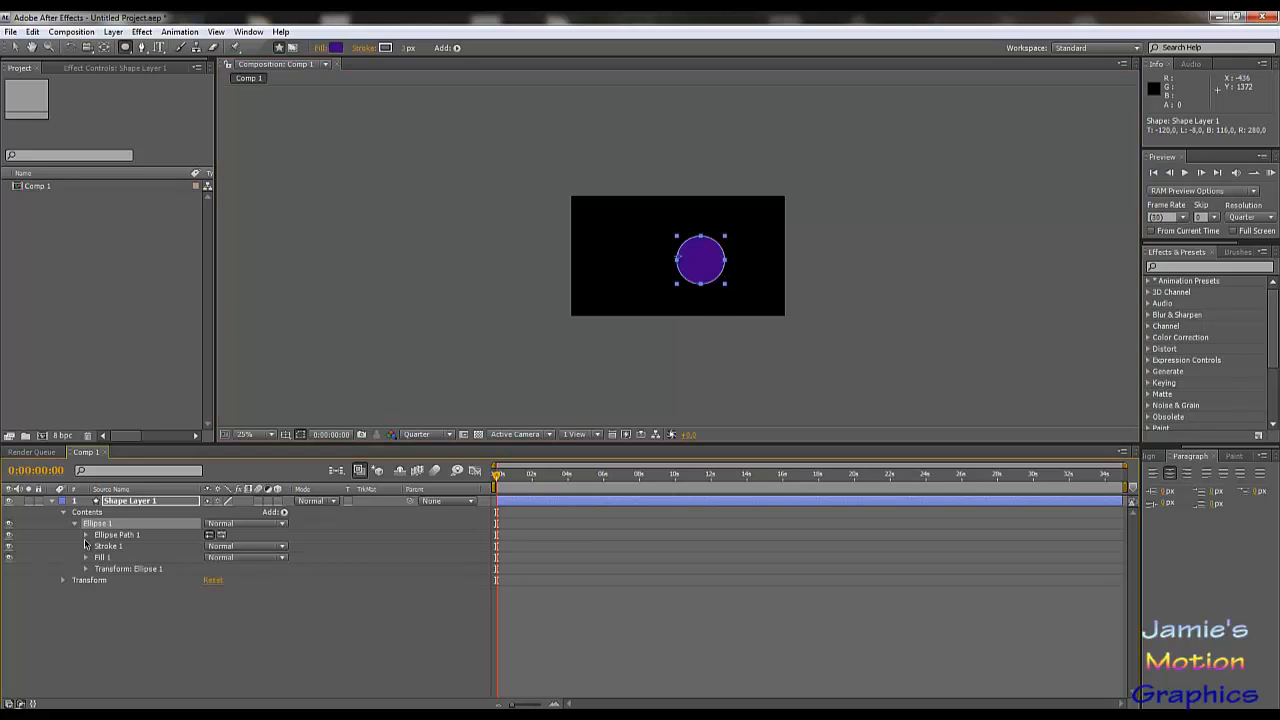
{"action": "left_click", "coordinate": [86, 535]}
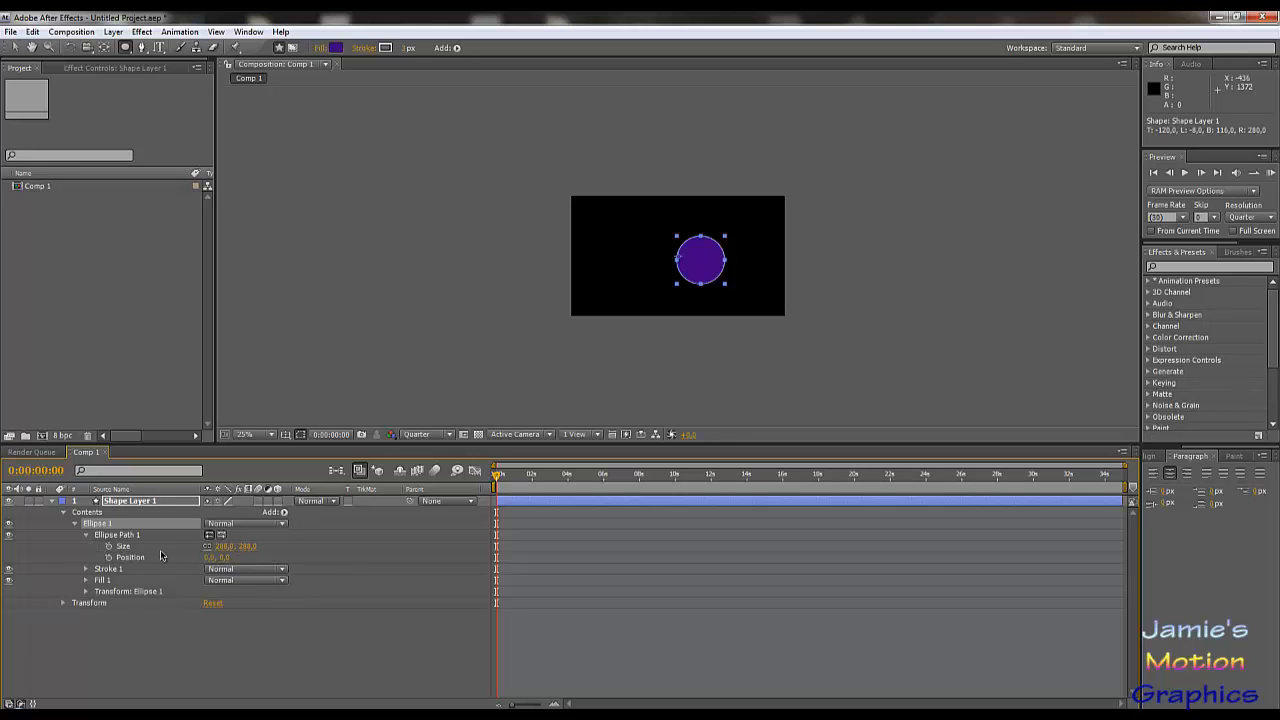
{"action": "left_click", "coordinate": [108, 547]}
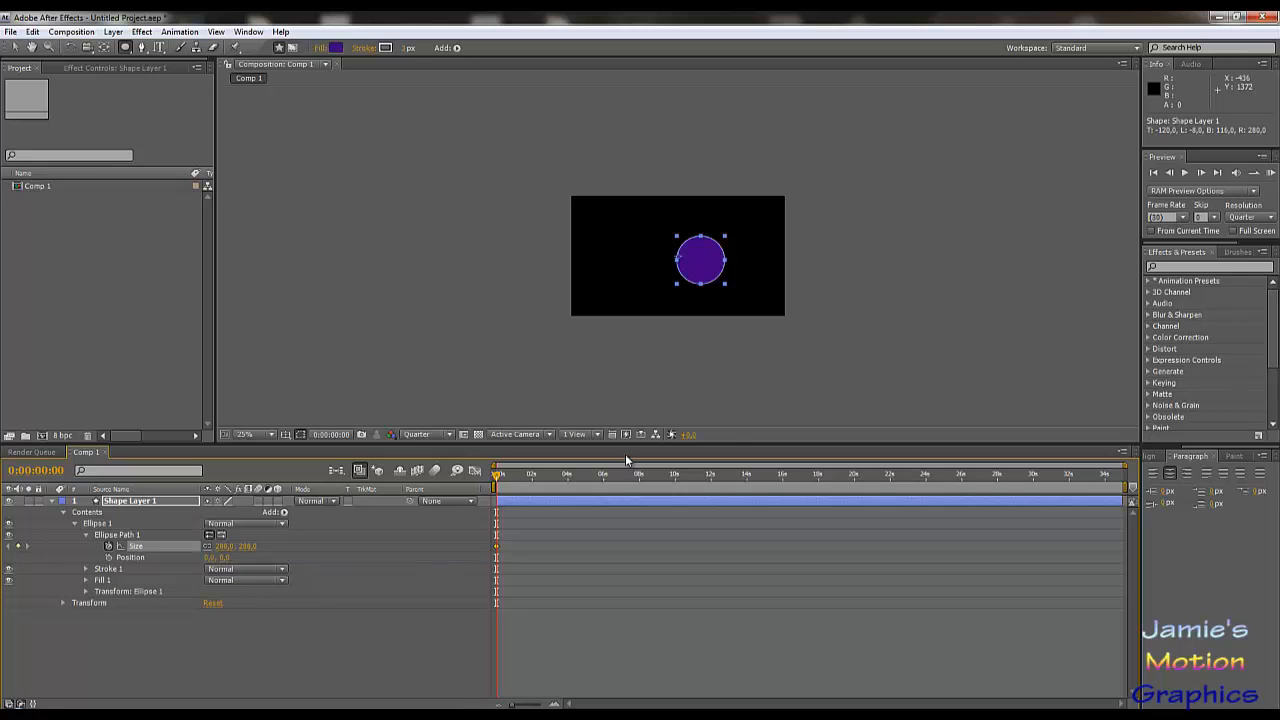
- Add a size keyframe of 1500 px for the ellipse path at 2 seconds, keeping the proportions linked
{"action": "left_click", "coordinate": [521, 474]}
{"action": "left_click_drag", "start_coordinate": [1122, 467], "coordinate": [601, 480]}
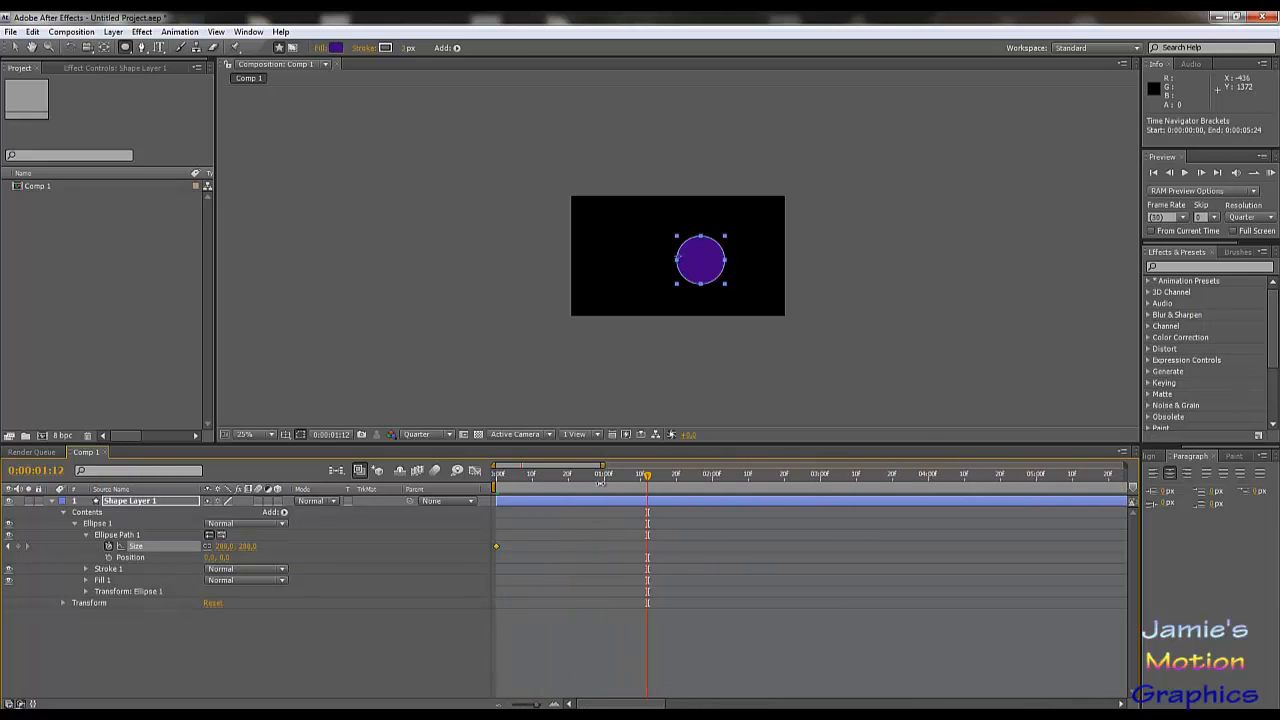
{"action": "left_click", "coordinate": [712, 474]}
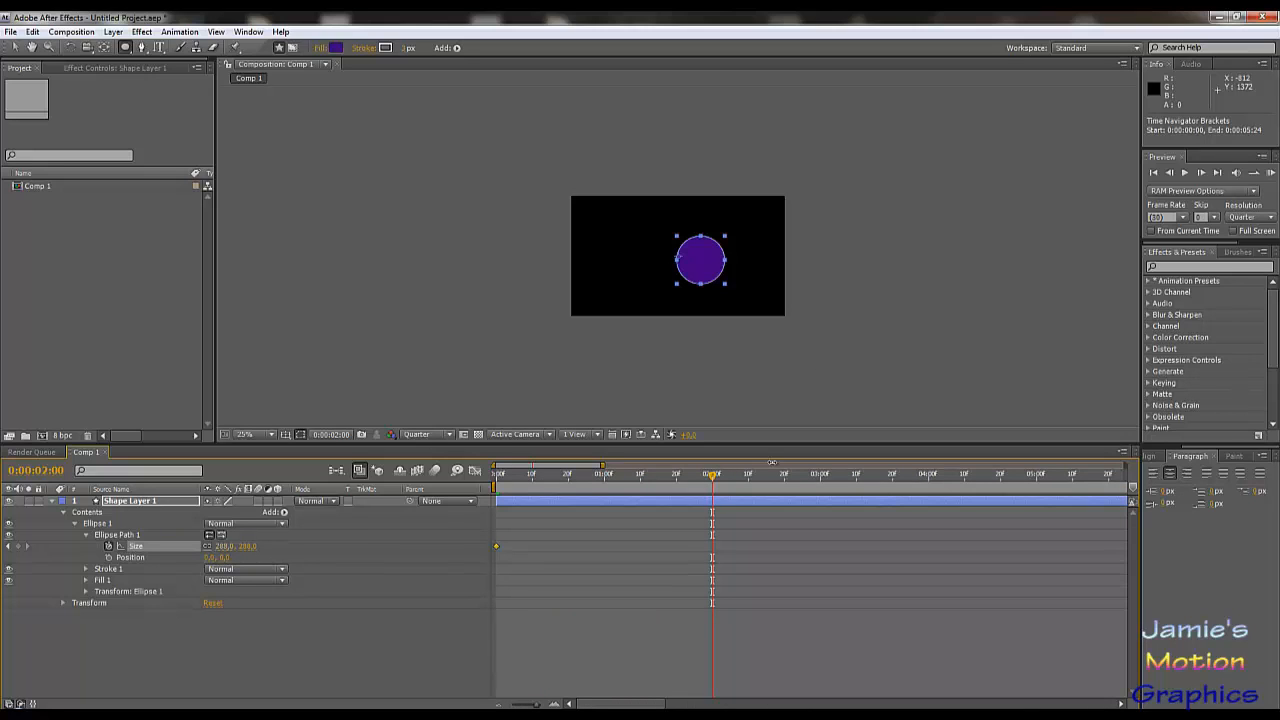
{"action": "left_click_drag", "start_coordinate": [250, 547], "coordinate": [268, 546]}
{"action": "left_click", "coordinate": [250, 546]}
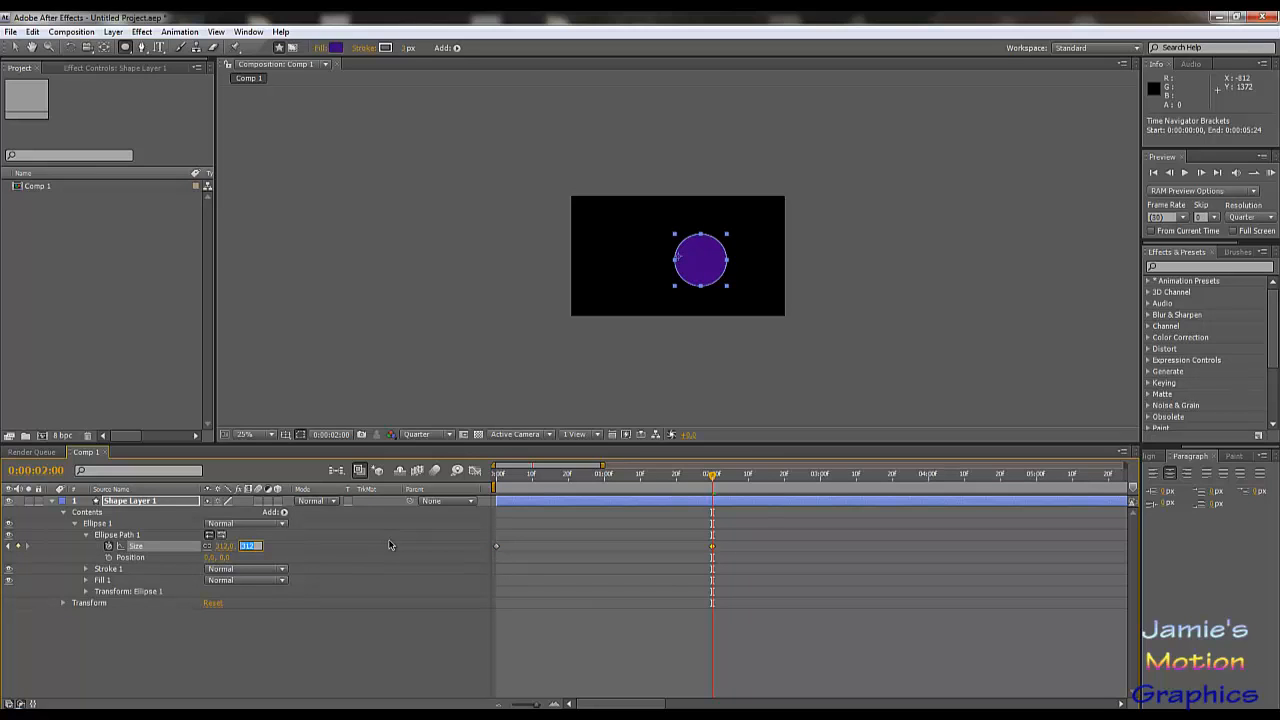
{"action": "type", "text": "1500"}
{"action": "key", "text": "Return"}
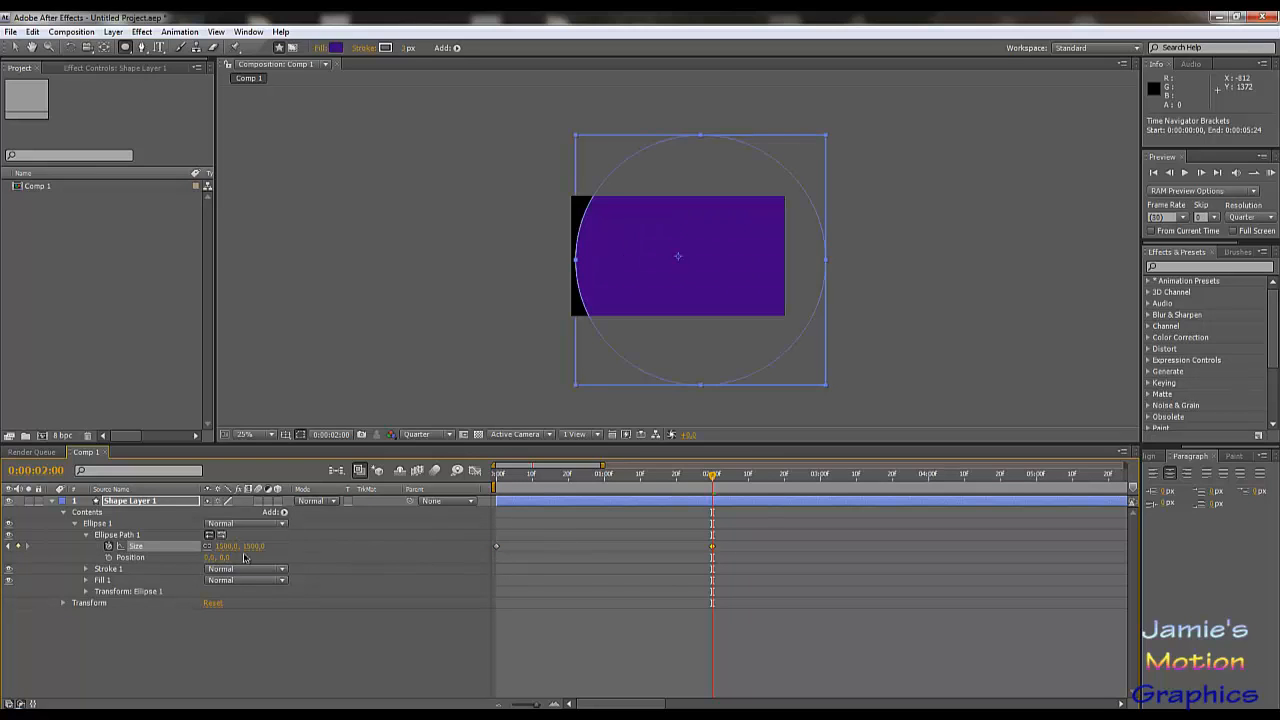
- Set the ellipse path's size to 0 at 0 seconds and scrub through the first two seconds to check the growth
{"action": "left_click_drag", "start_coordinate": [588, 477], "coordinate": [497, 482]}
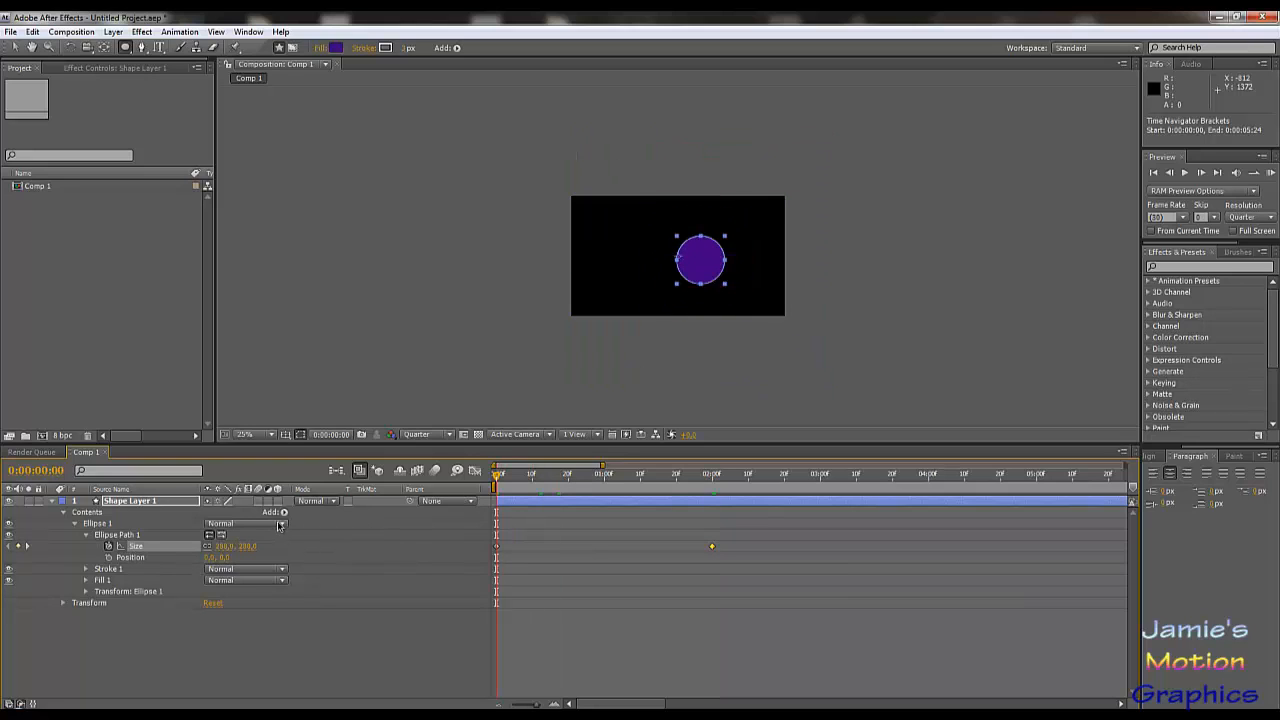
{"action": "left_click", "coordinate": [245, 547]}
{"action": "type", "text": "0"}
{"action": "key", "text": "Return"}
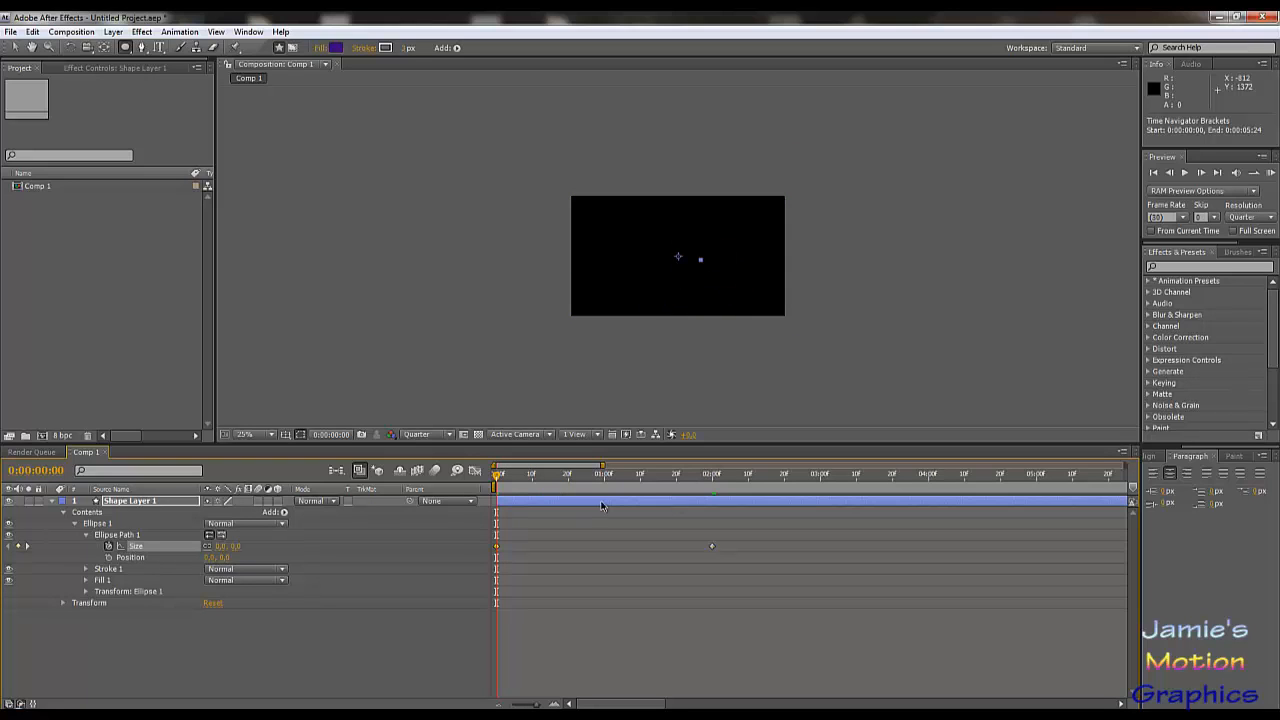
{"action": "left_click_drag", "start_coordinate": [527, 483], "coordinate": [409, 513]}
{"action": "left_click", "coordinate": [712, 478]}
{"action": "left_click_drag", "start_coordinate": [712, 478], "coordinate": [497, 479]}
- Set the ellipse's own transform position to 0, 0 and scrub the animation to check that it grows from the centre
{"action": "left_click", "coordinate": [86, 592]}
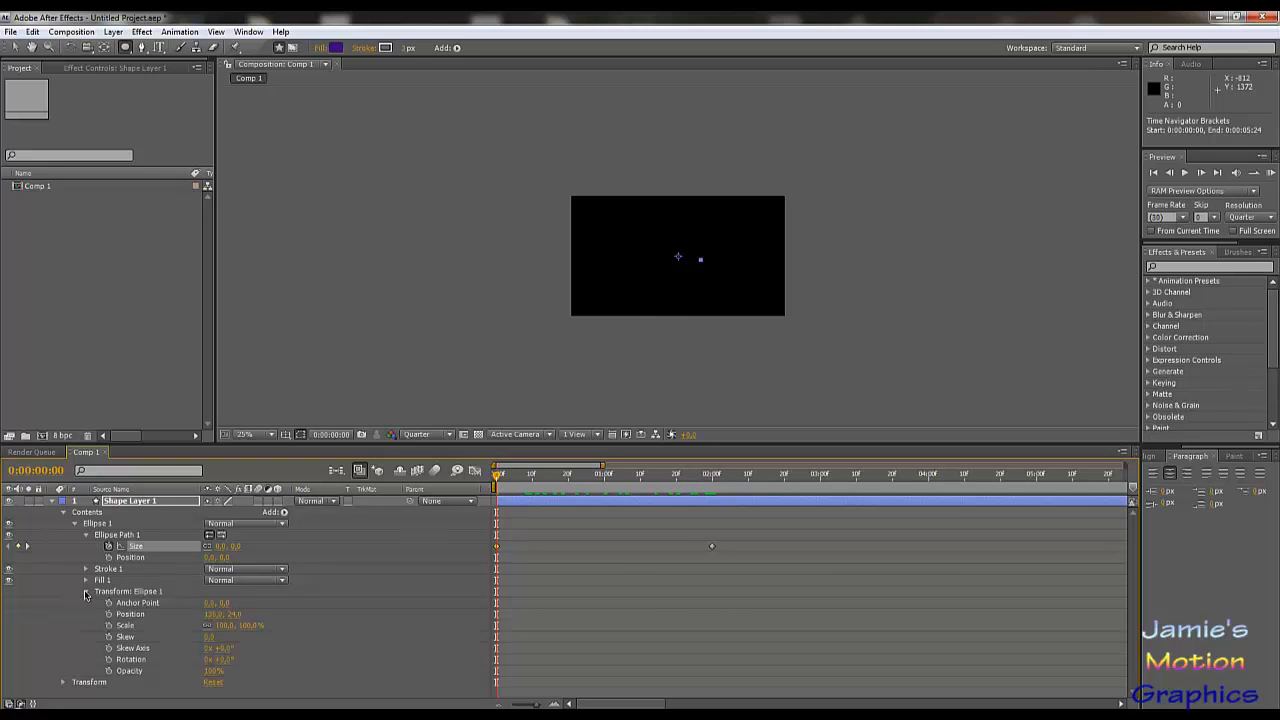
{"action": "left_click", "coordinate": [213, 615]}
{"action": "type", "text": "0"}
{"action": "key", "text": "Tab"}
{"action": "type", "text": "0"}
{"action": "key", "text": "Tab"}
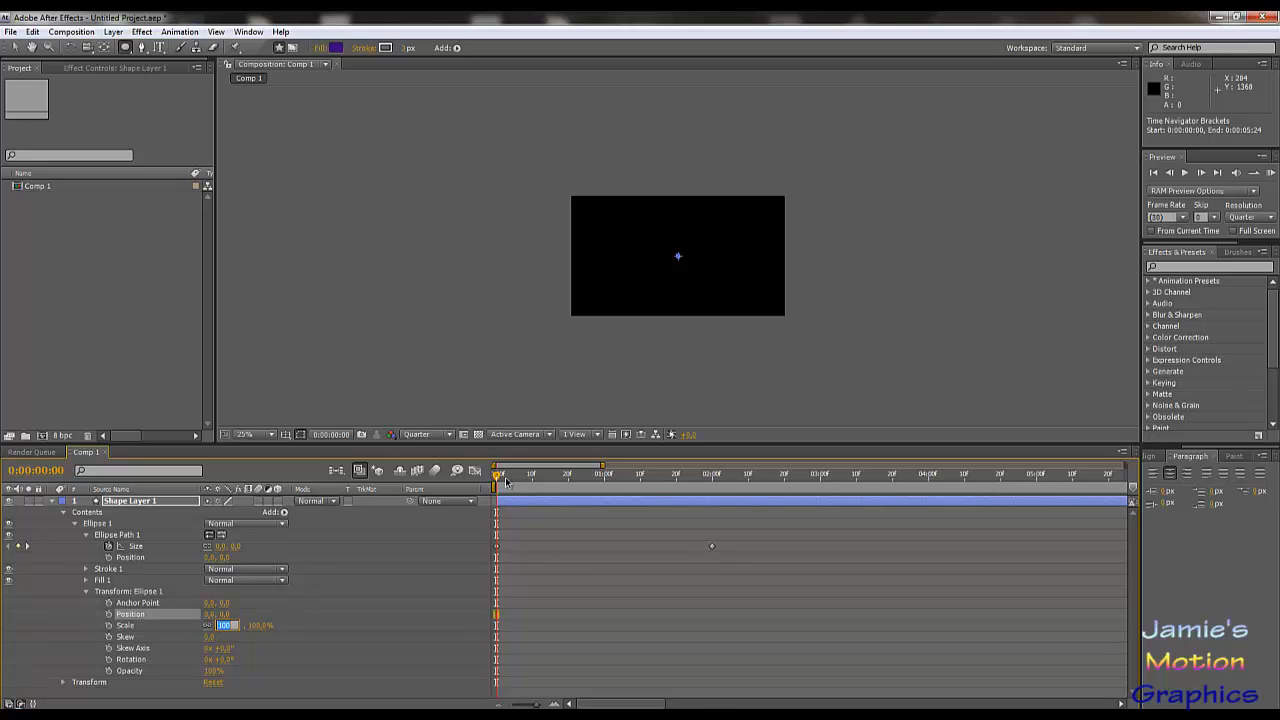
{"action": "left_click_drag", "start_coordinate": [497, 478], "coordinate": [408, 512]}
{"action": "left_click_drag", "start_coordinate": [517, 515], "coordinate": [453, 524]}
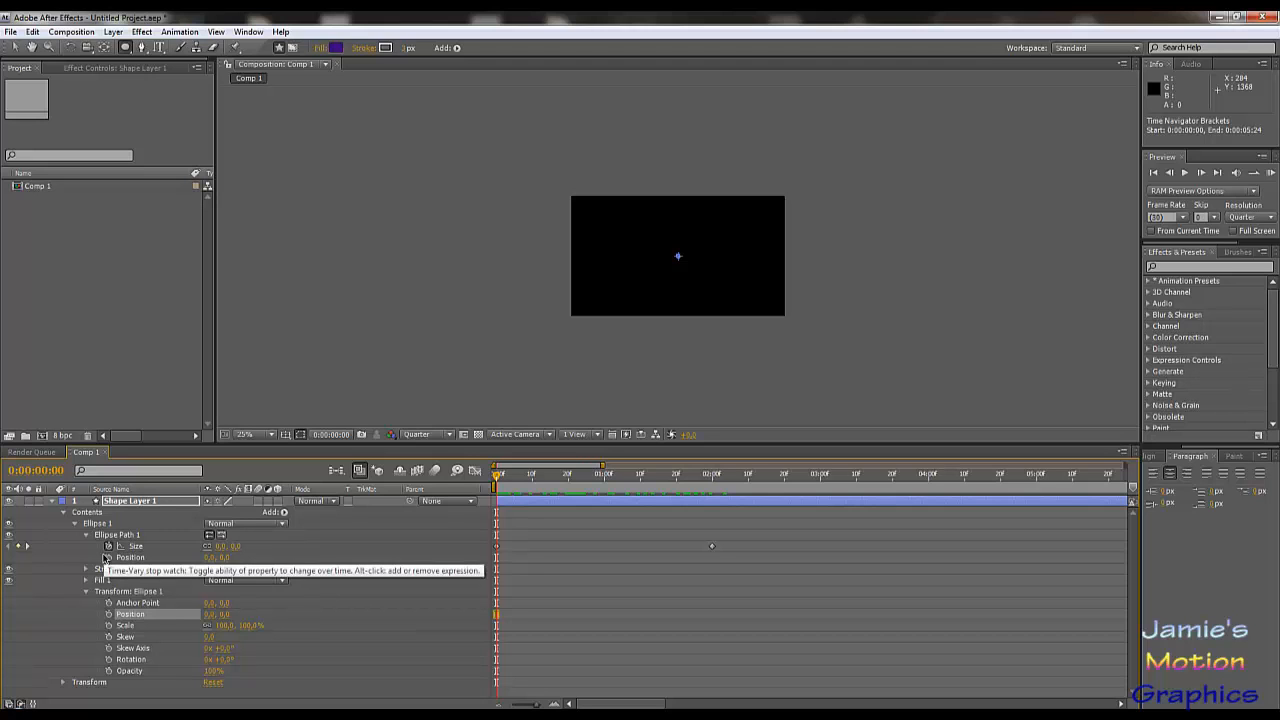
- Add a null object, collapse the shape layer's properties and place the null beneath the shape layer
{"action": "left_click", "coordinate": [114, 32]}
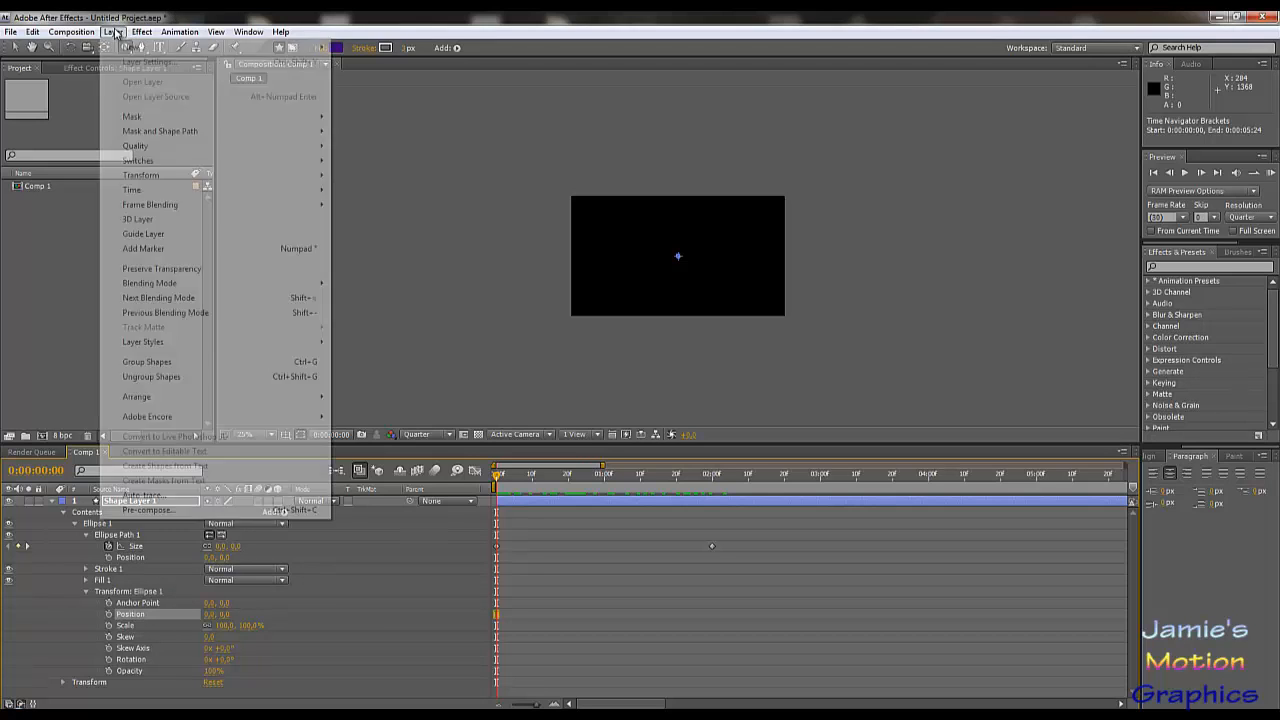
{"action": "mouse_move", "coordinate": [132, 48]}
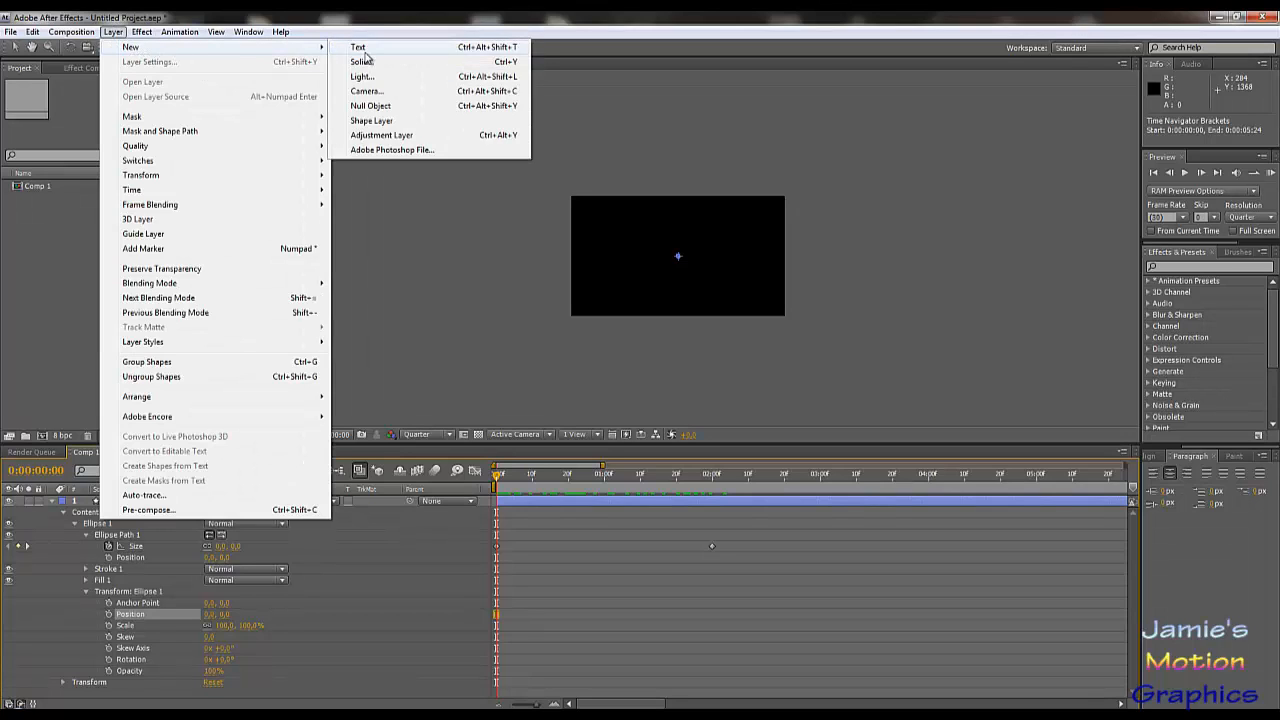
{"action": "left_click", "coordinate": [369, 105]}
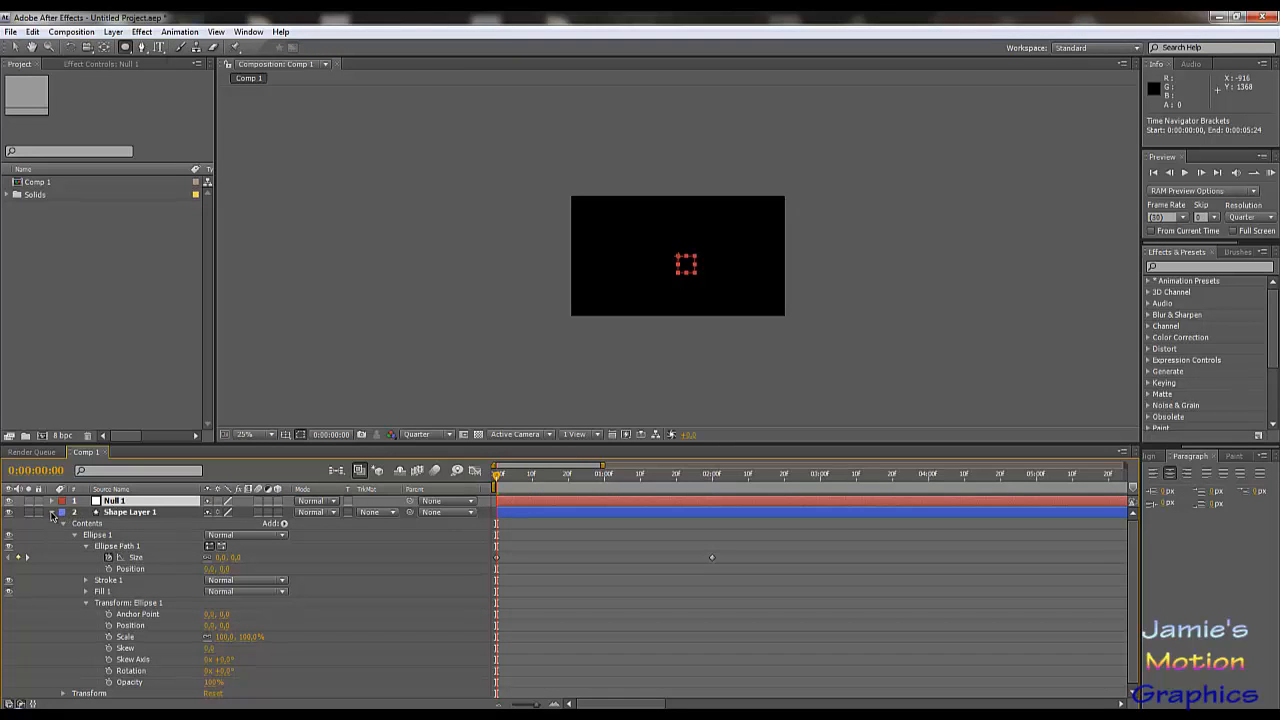
{"action": "left_click", "coordinate": [52, 512]}
{"action": "left_click_drag", "start_coordinate": [112, 506], "coordinate": [113, 521]}
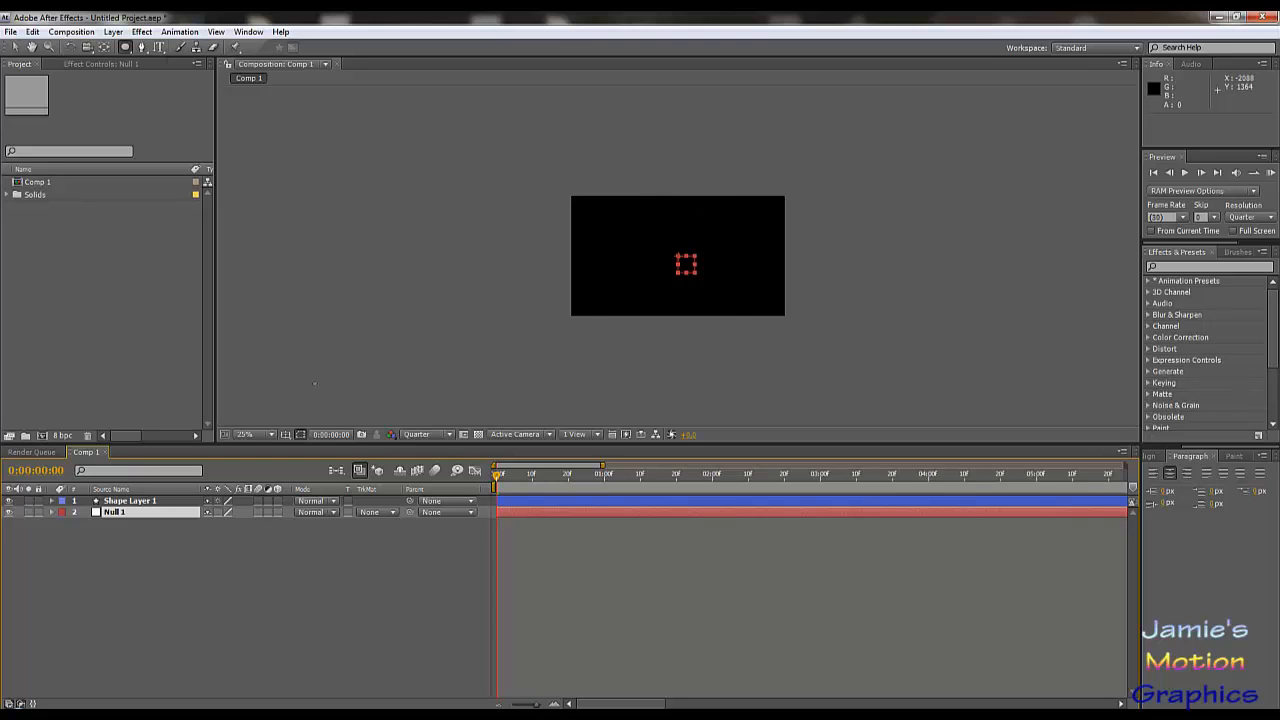
- Reveal the position of both layers and link the shape layer's position to the null's position with an expression
{"action": "left_click", "coordinate": [128, 505], "text": "shift"}
{"action": "key", "text": "p"}
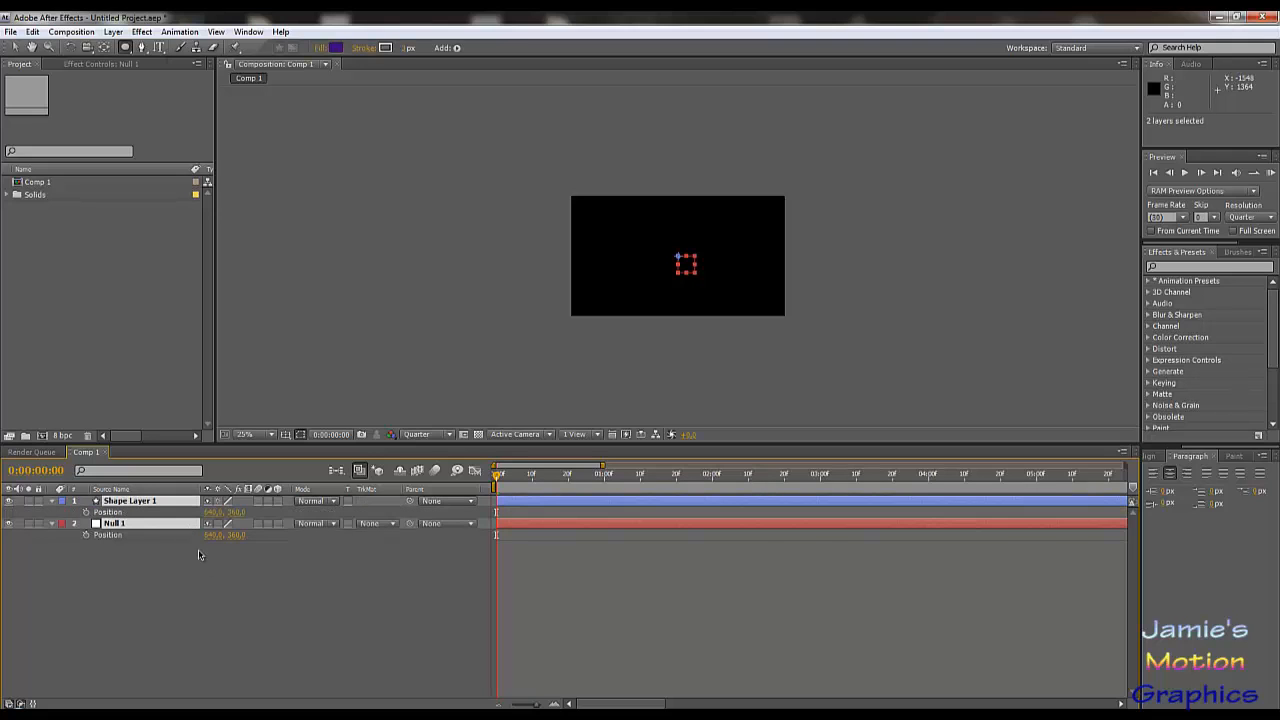
{"action": "left_click", "coordinate": [86, 512], "text": "alt"}
{"action": "left_click_drag", "start_coordinate": [241, 523], "coordinate": [104, 548]}
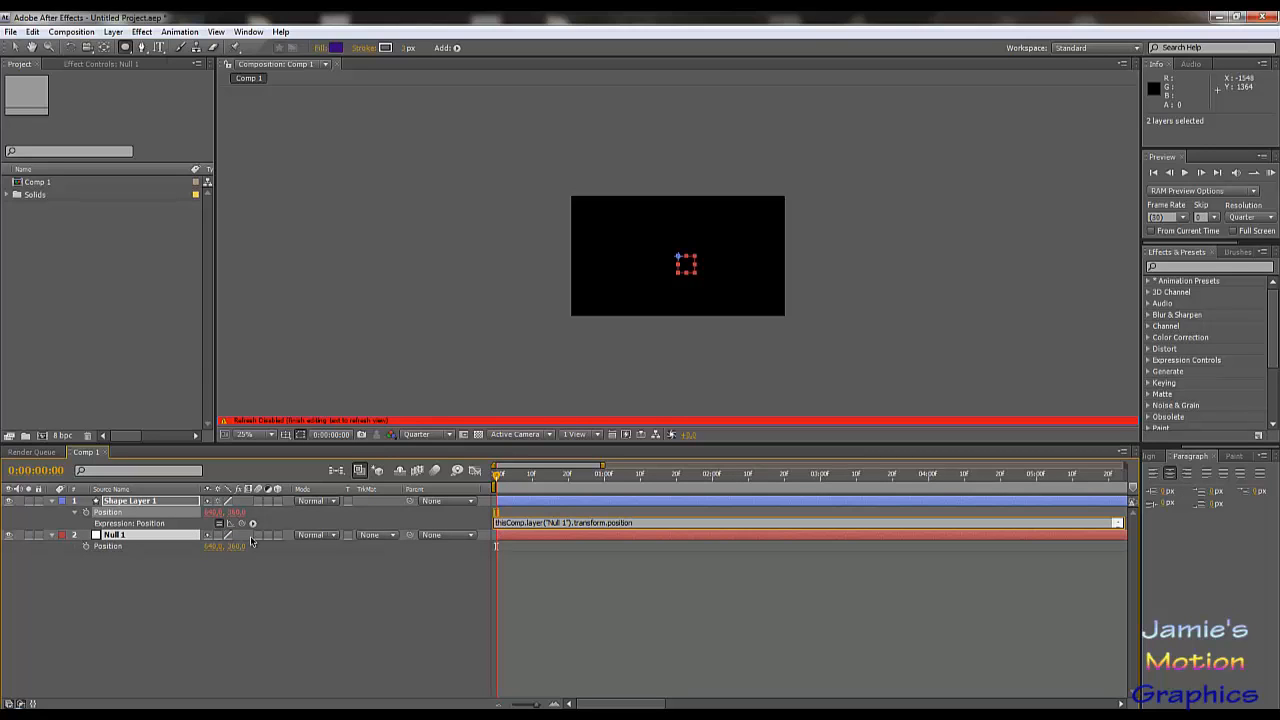
- Enable position keyframing for the null at 0 seconds and remove it from the shape layer's position
{"action": "left_click", "coordinate": [87, 548]}
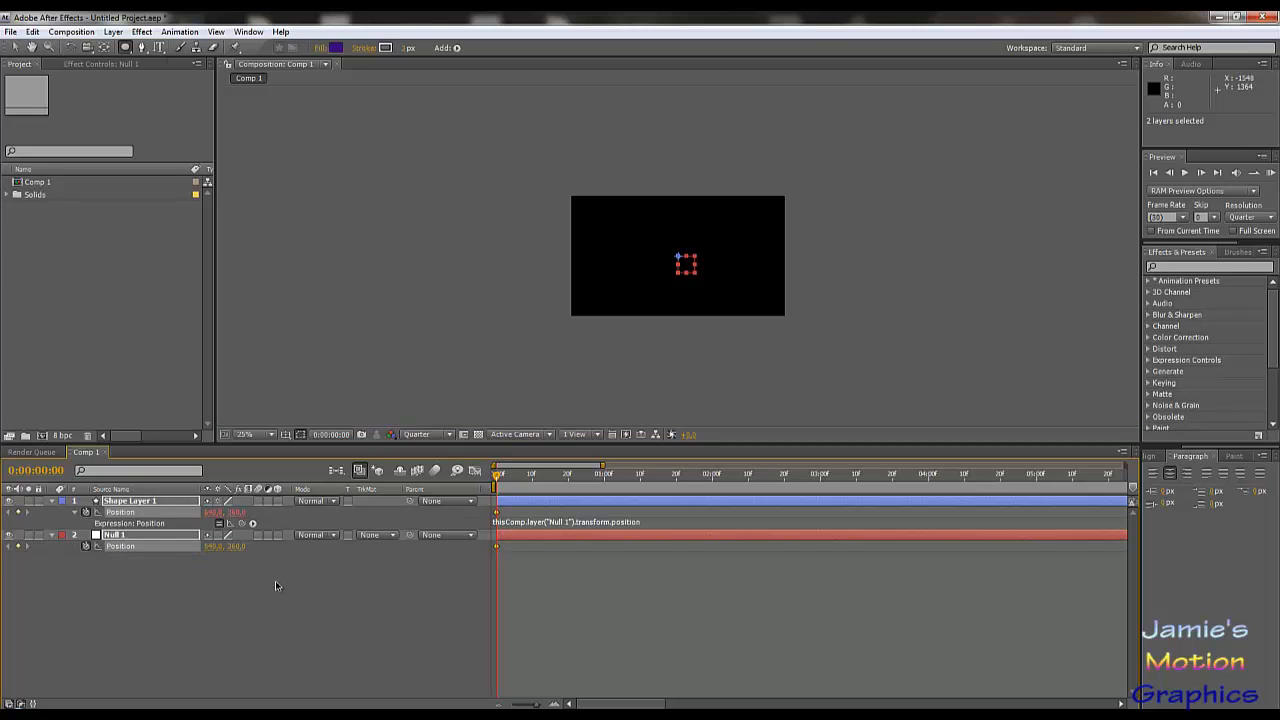
{"action": "left_click", "coordinate": [131, 598]}
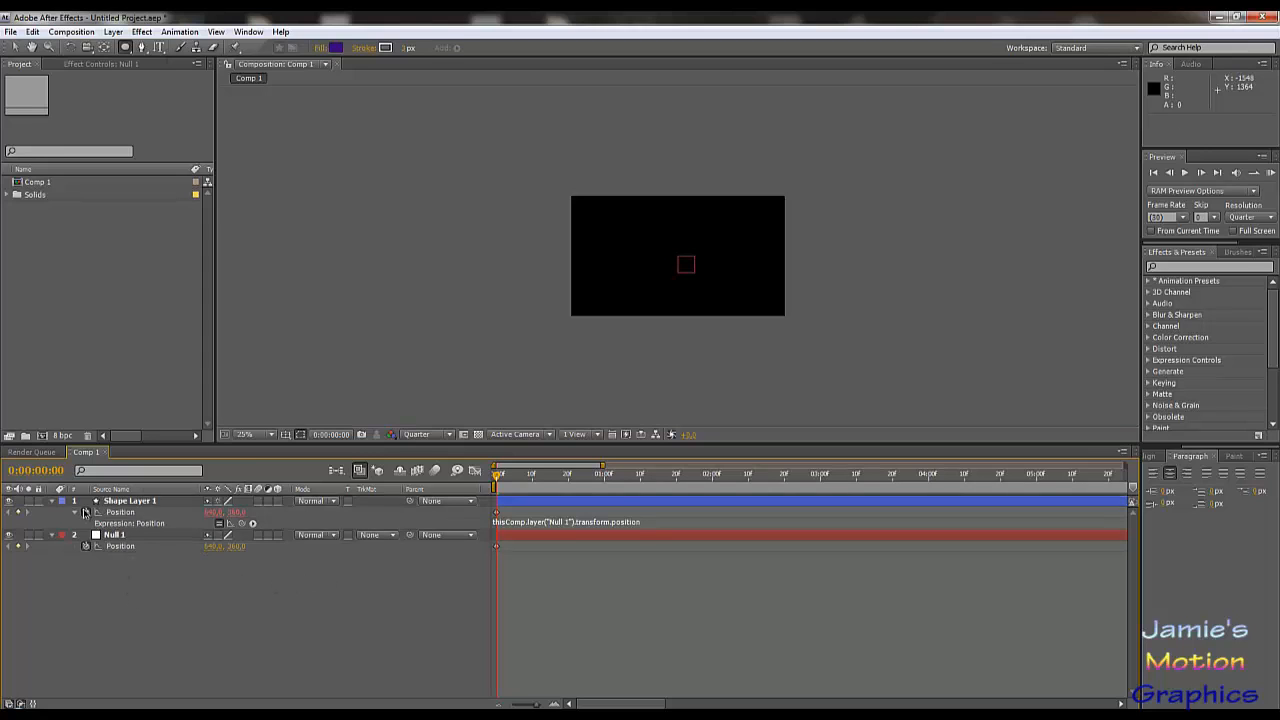
{"action": "left_click", "coordinate": [97, 512]}
{"action": "left_click", "coordinate": [143, 586]}
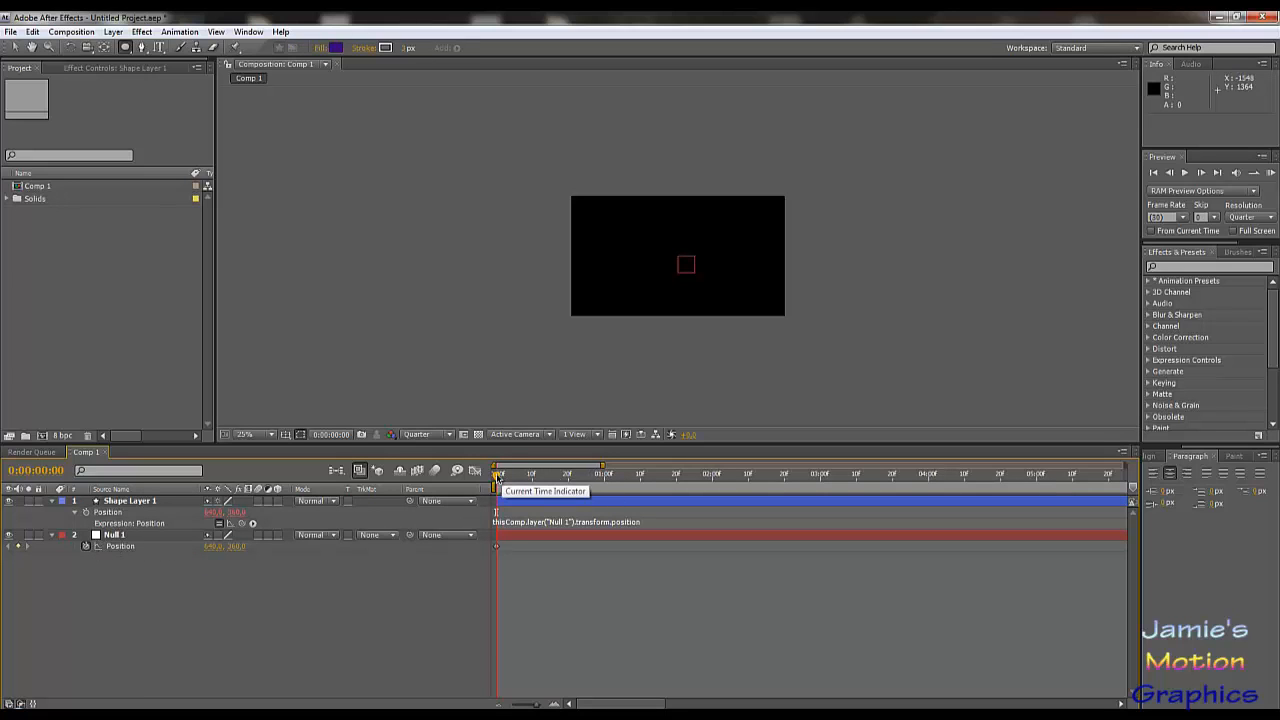
- Lock the shape layer and move the null to about 208, 608 at 2 seconds to add a position keyframe
{"action": "left_click_drag", "start_coordinate": [497, 478], "coordinate": [714, 485]}
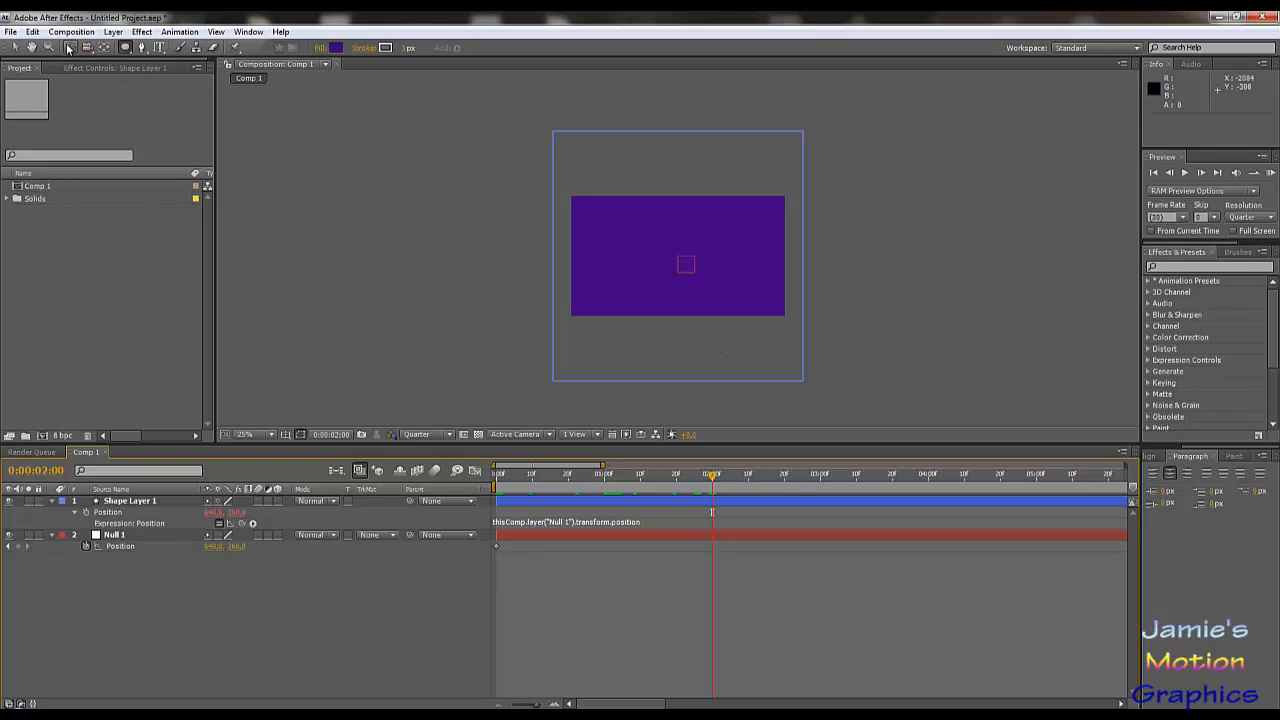
{"action": "left_click", "coordinate": [15, 47]}
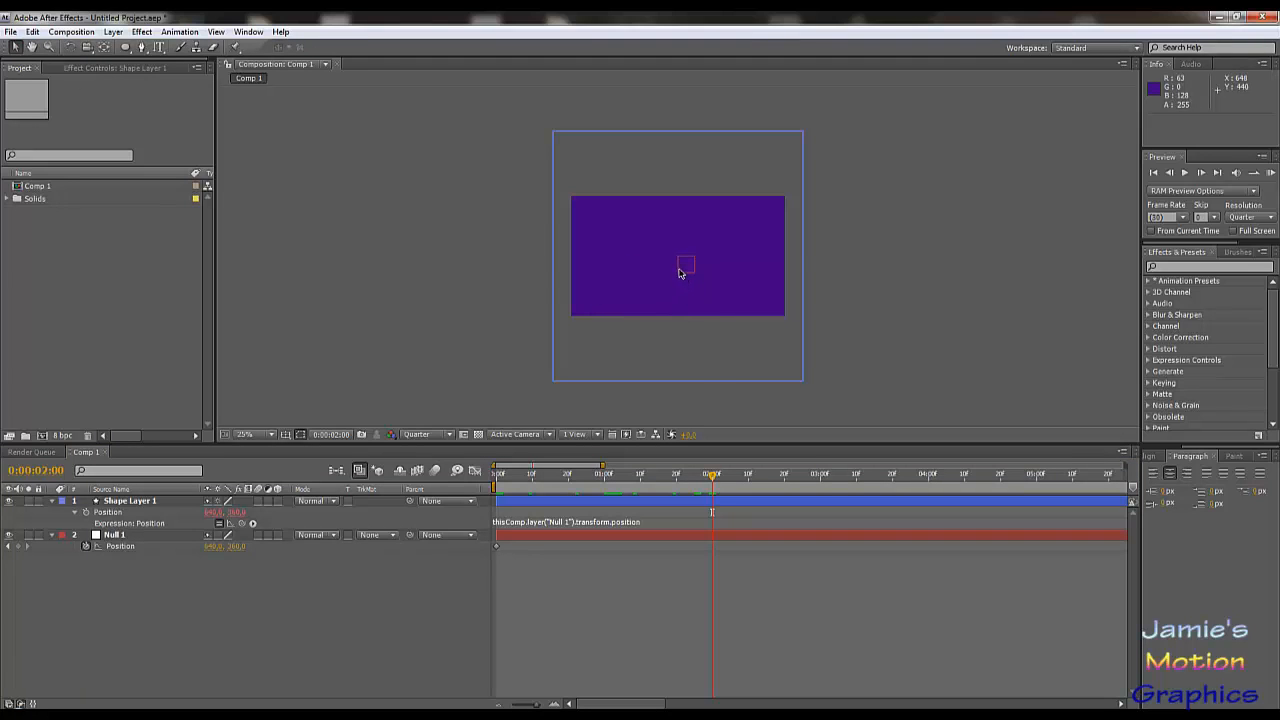
{"action": "left_click_drag", "start_coordinate": [679, 272], "coordinate": [598, 296]}
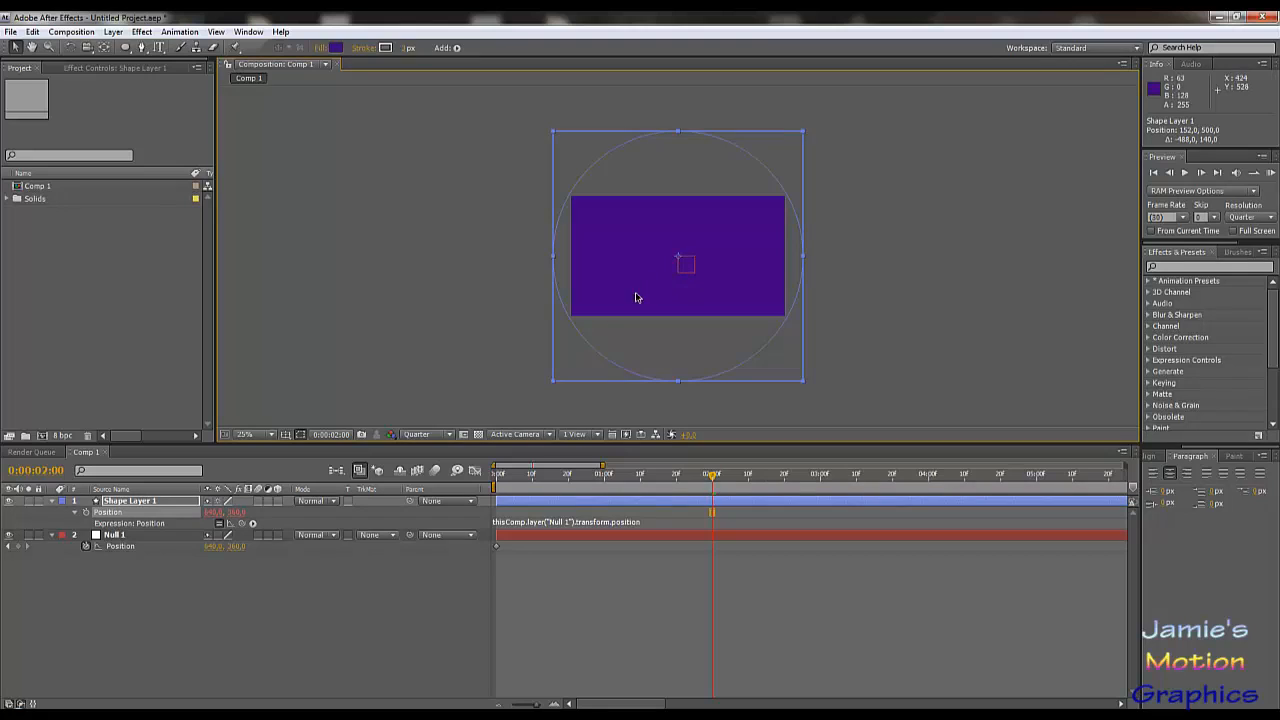
{"action": "left_click", "coordinate": [128, 538]}
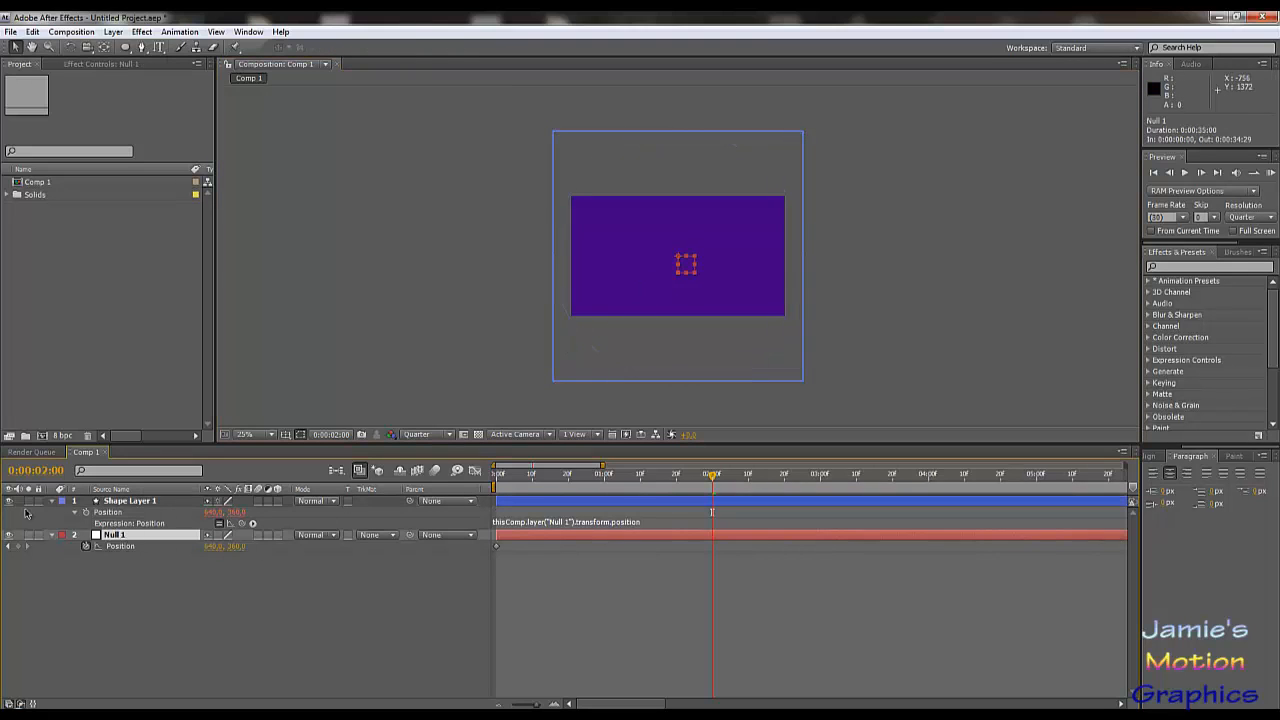
{"action": "left_click", "coordinate": [39, 502]}
{"action": "left_click_drag", "start_coordinate": [679, 263], "coordinate": [610, 302]}
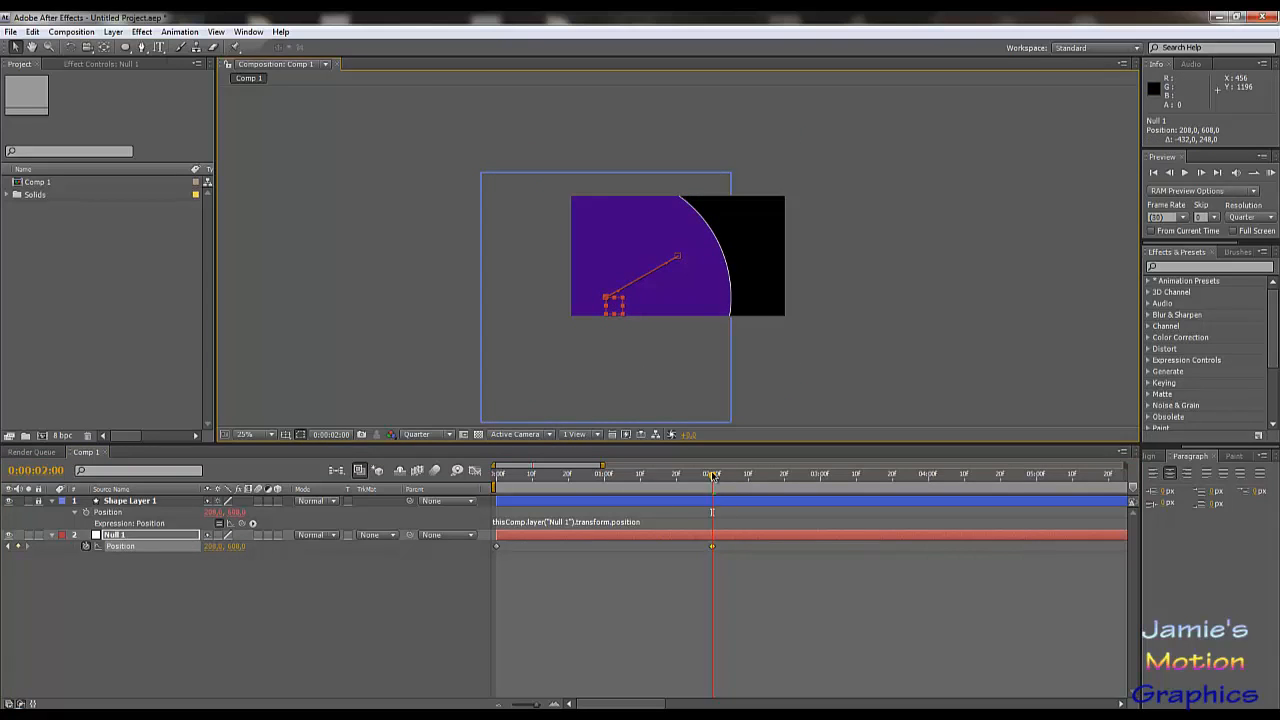
- Move the null to about 644, 716 at 4 seconds to add another position keyframe
{"action": "left_click_drag", "start_coordinate": [712, 476], "coordinate": [928, 474]}
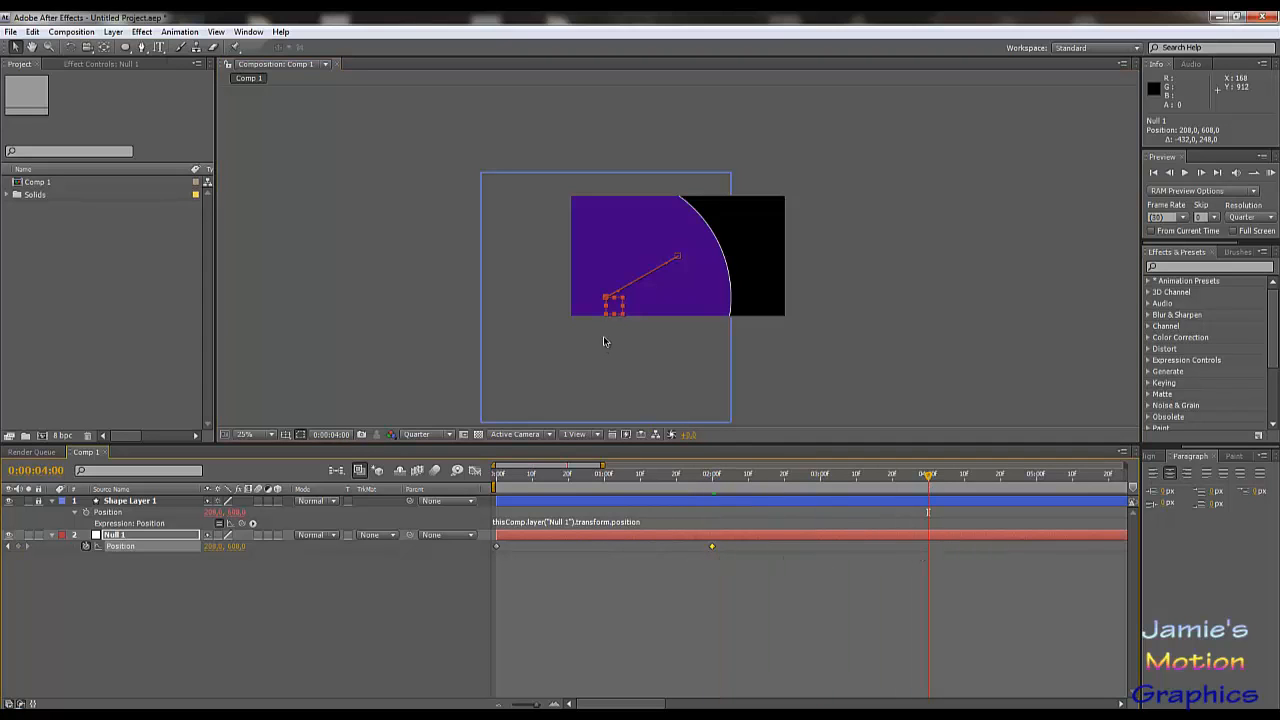
{"action": "left_click_drag", "start_coordinate": [611, 304], "coordinate": [680, 321]}
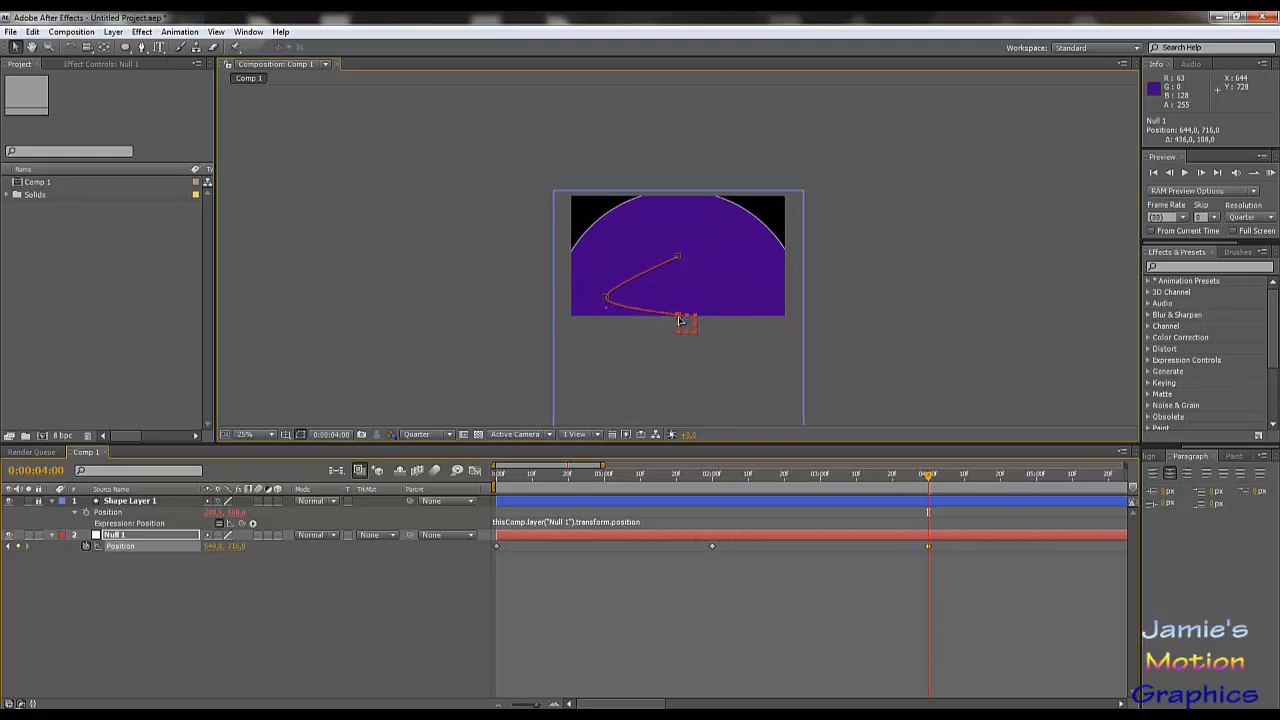
- Set the null's position at 4 seconds to exactly 640, 720
{"action": "left_click", "coordinate": [210, 547]}
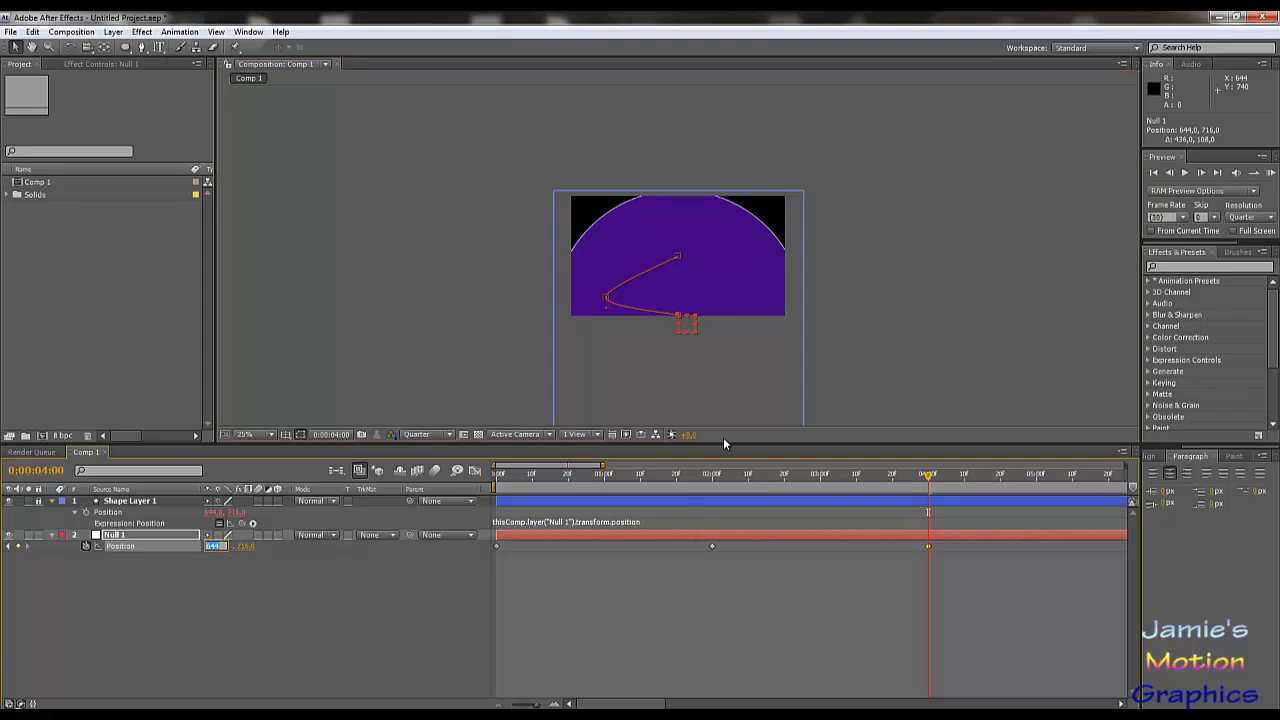
{"action": "key", "text": "Return"}
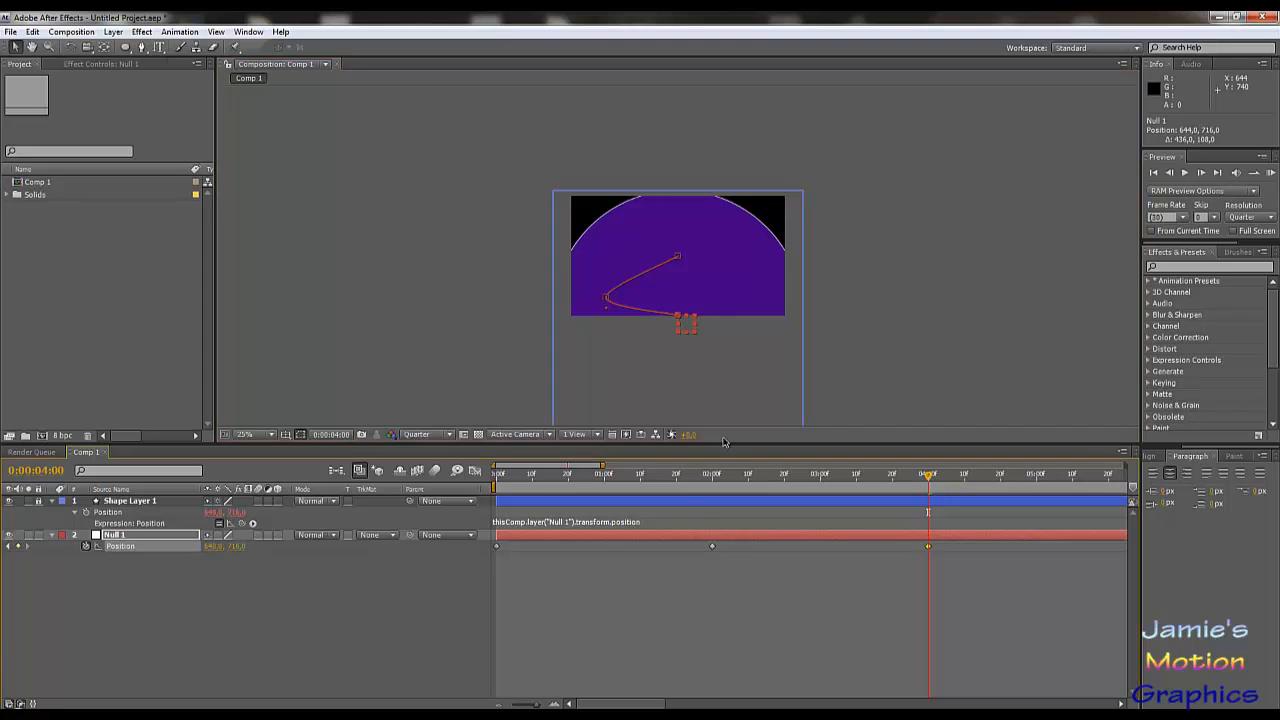
{"action": "left_click", "coordinate": [238, 546]}
{"action": "key", "text": "Return"}
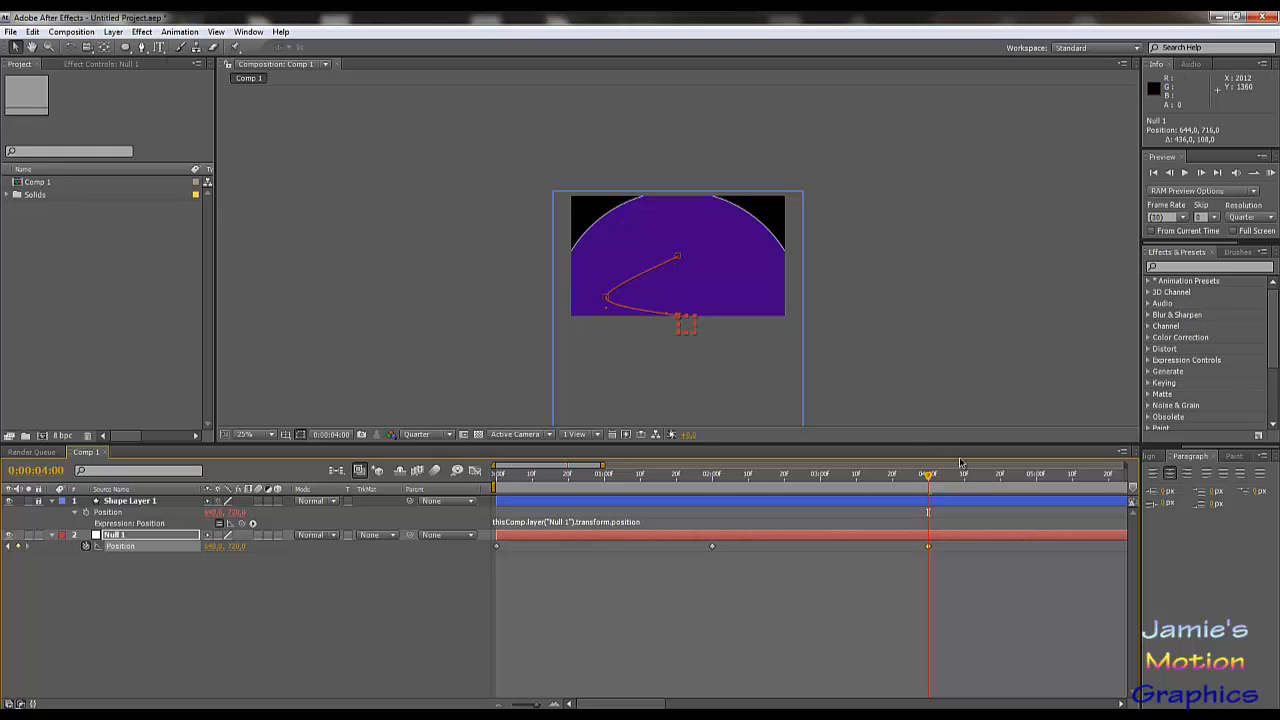
- Move the null to about 376, 372 at 5 seconds to add a position keyframe, and set its Y position to 360
{"action": "left_click_drag", "start_coordinate": [935, 484], "coordinate": [1038, 494]}
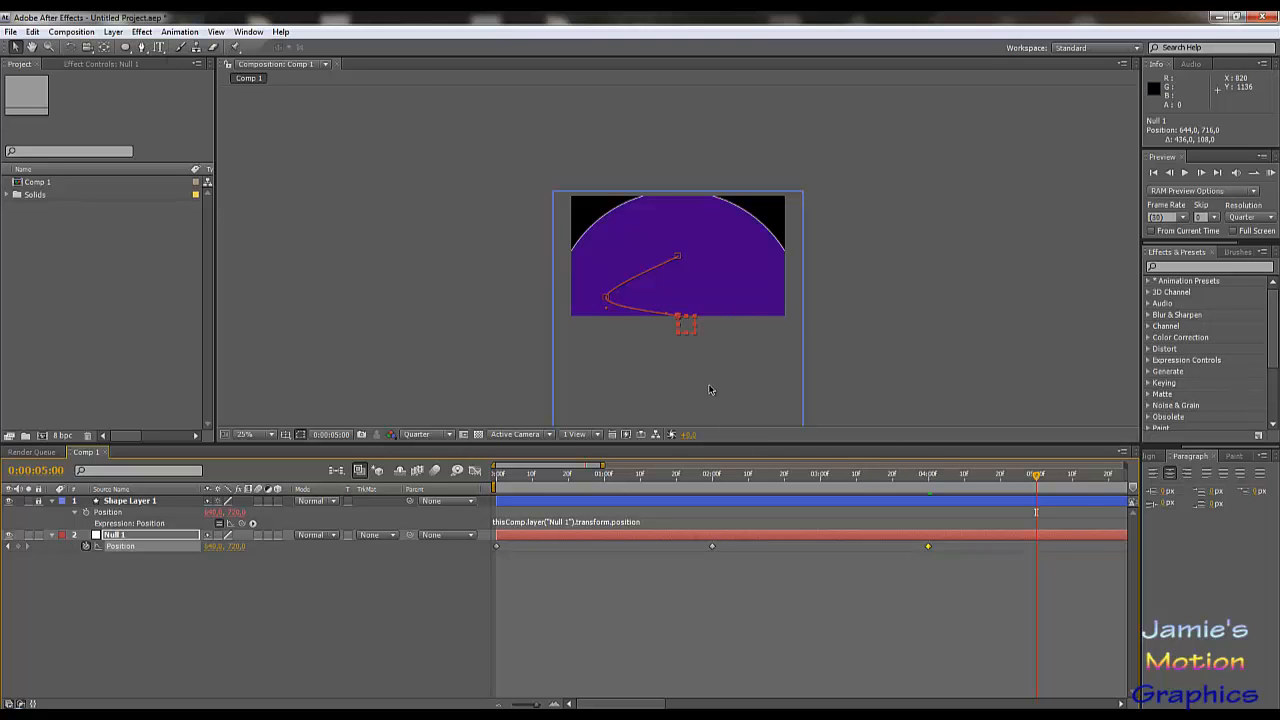
{"action": "left_click", "coordinate": [689, 338]}
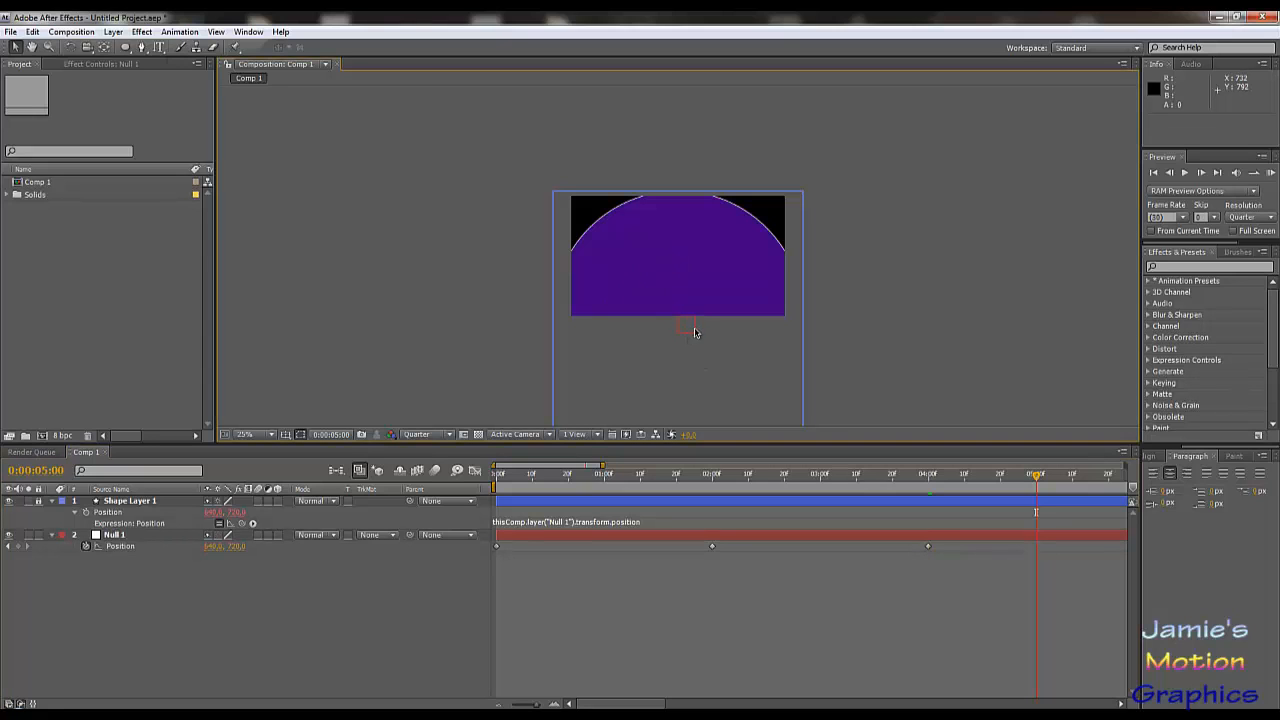
{"action": "left_click", "coordinate": [116, 535]}
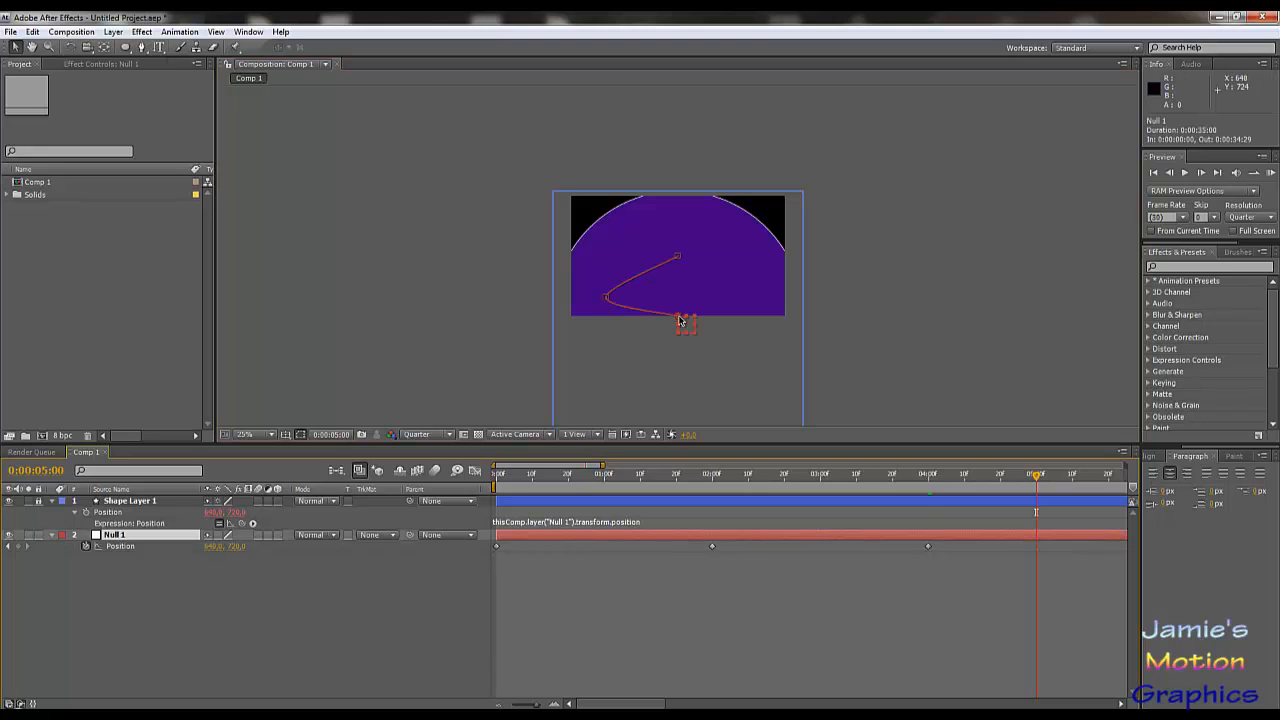
{"action": "left_click_drag", "start_coordinate": [682, 322], "coordinate": [635, 262]}
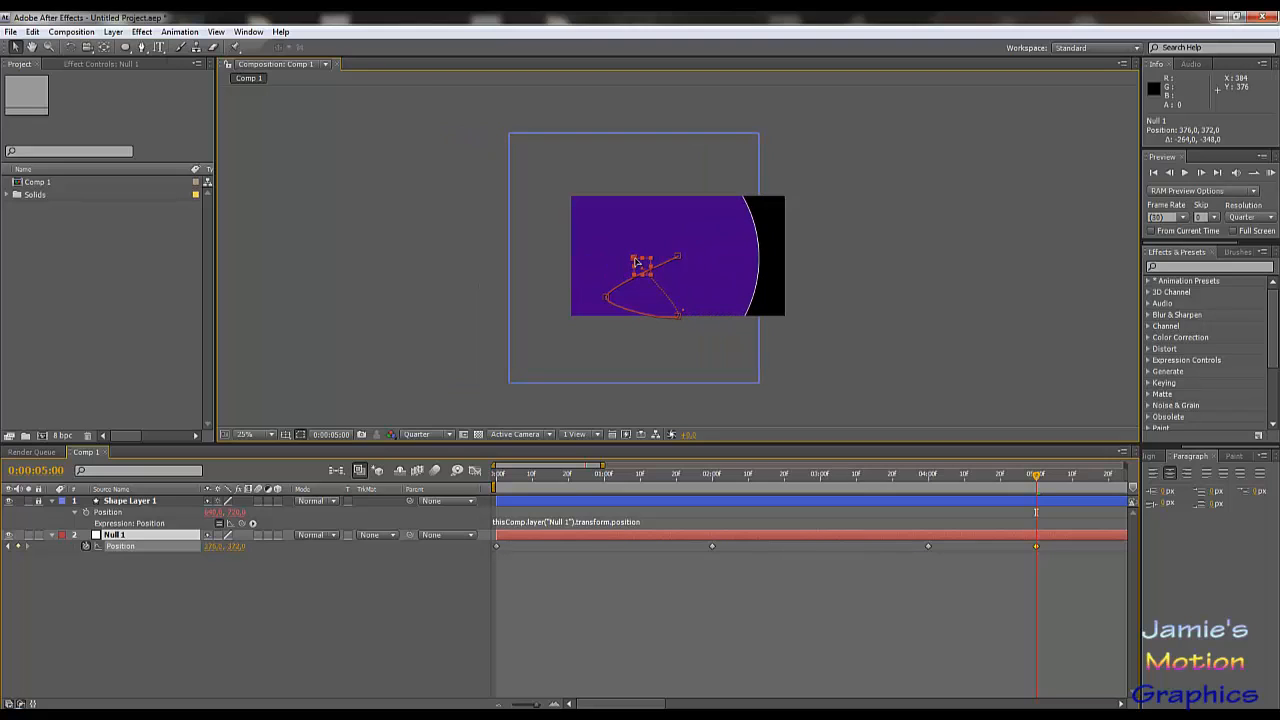
{"action": "left_click", "coordinate": [237, 547]}
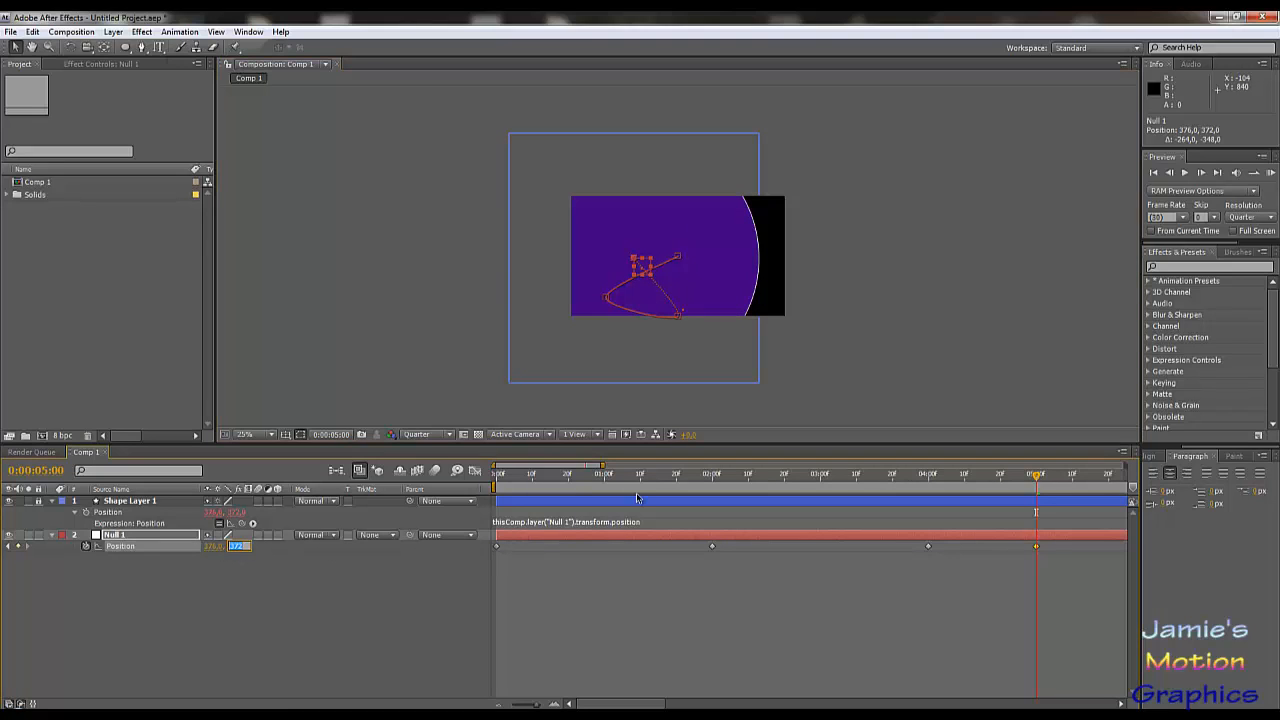
{"action": "type", "text": "368"}
{"action": "key", "text": "Return"}
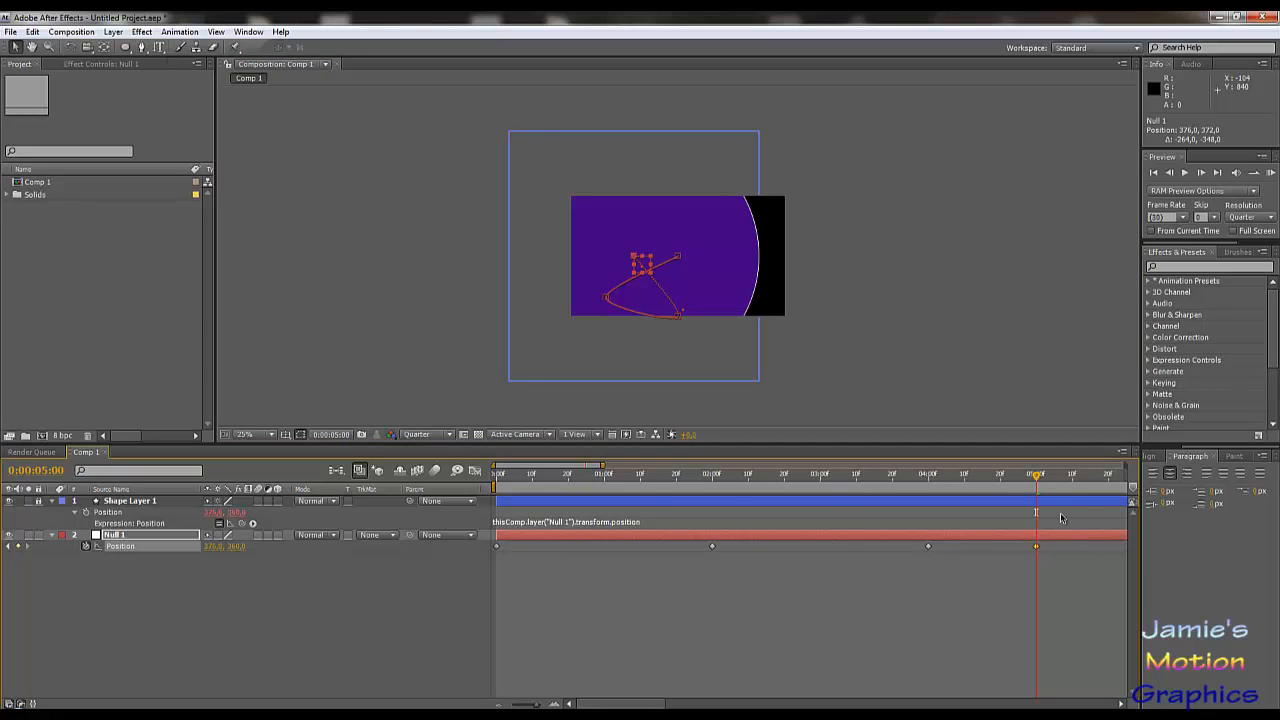
- Shift the null's 5-second position keyframe to 6 seconds
{"action": "left_click_drag", "start_coordinate": [1037, 480], "coordinate": [916, 535]}
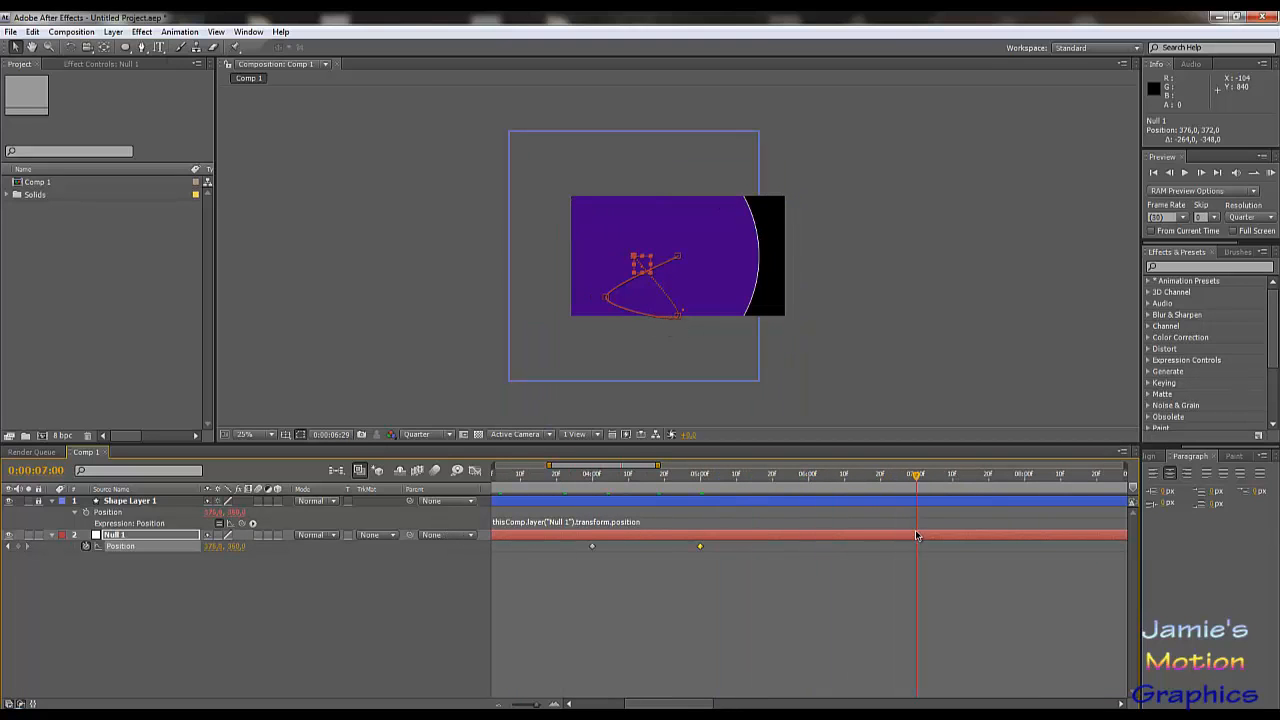
{"action": "left_click", "coordinate": [642, 258]}
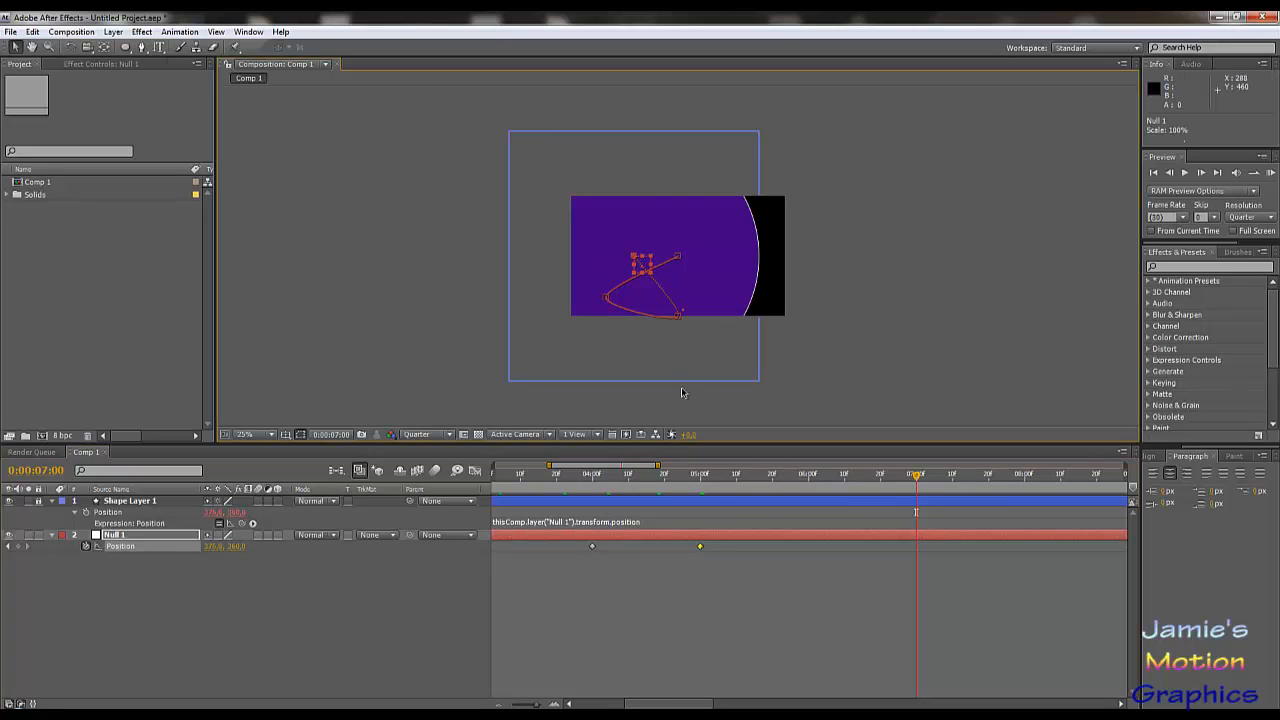
{"action": "left_click", "coordinate": [700, 548]}
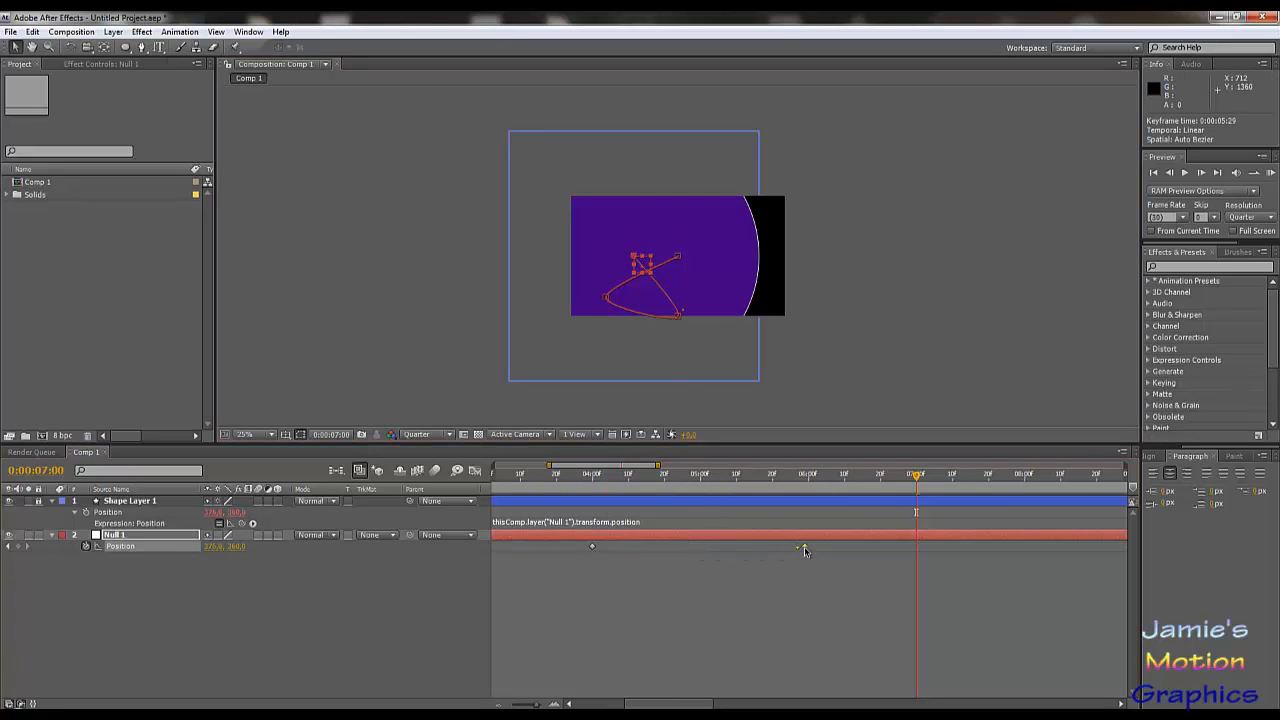
{"action": "left_click_drag", "start_coordinate": [804, 546], "coordinate": [808, 546]}
- Move the null to about 30, 684 at 8 seconds to add a position keyframe near the frame's lower-left corner
{"action": "left_click_drag", "start_coordinate": [918, 478], "coordinate": [1031, 487]}
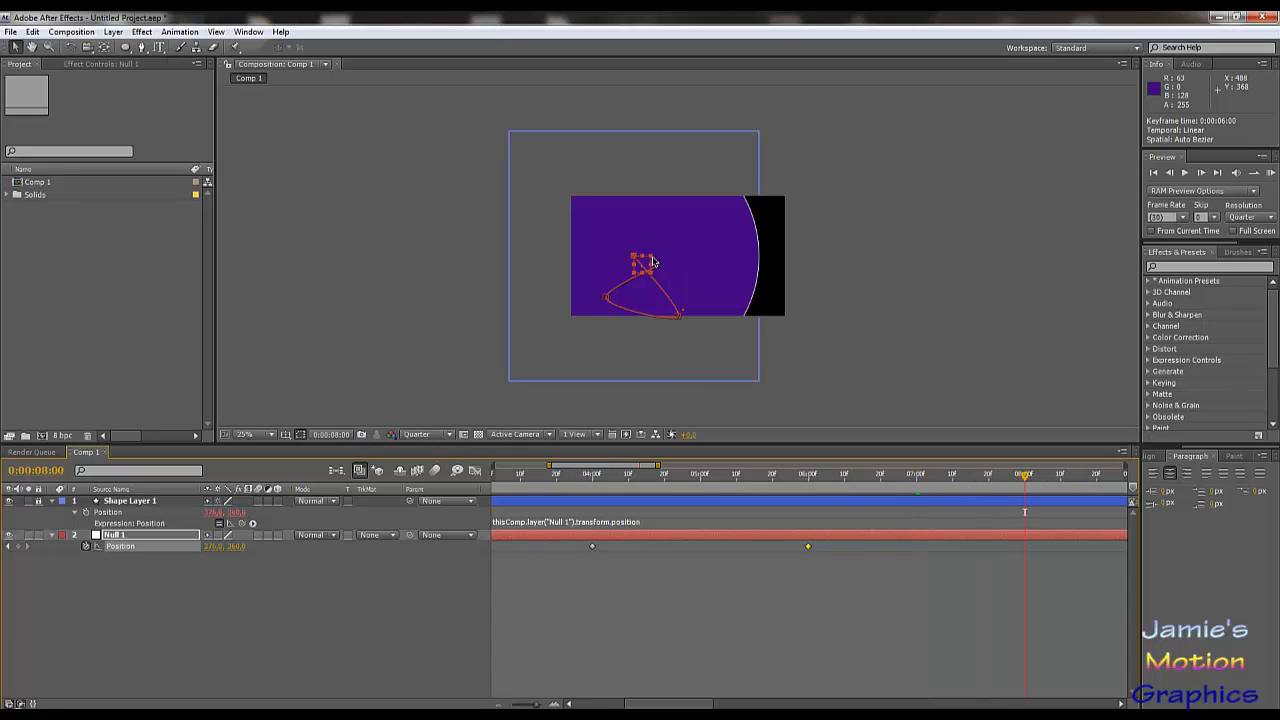
{"action": "left_click_drag", "start_coordinate": [648, 262], "coordinate": [596, 287]}
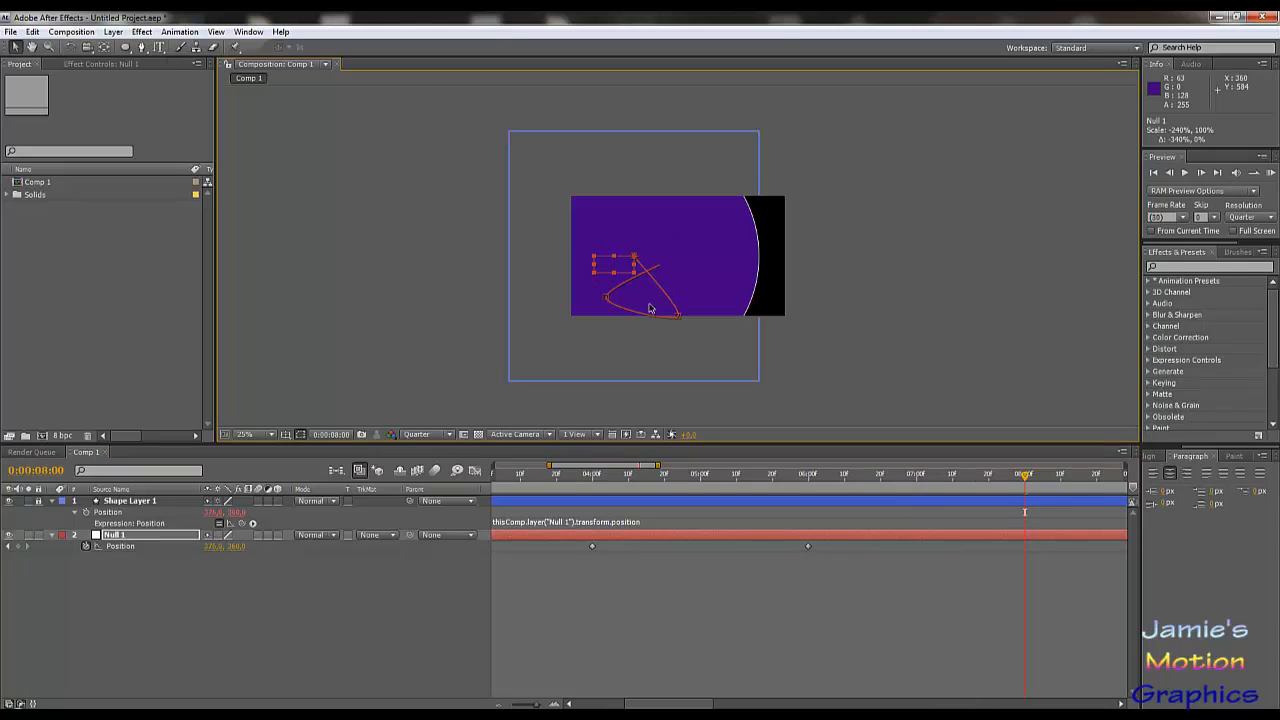
{"action": "key", "text": "ctrl+z"}
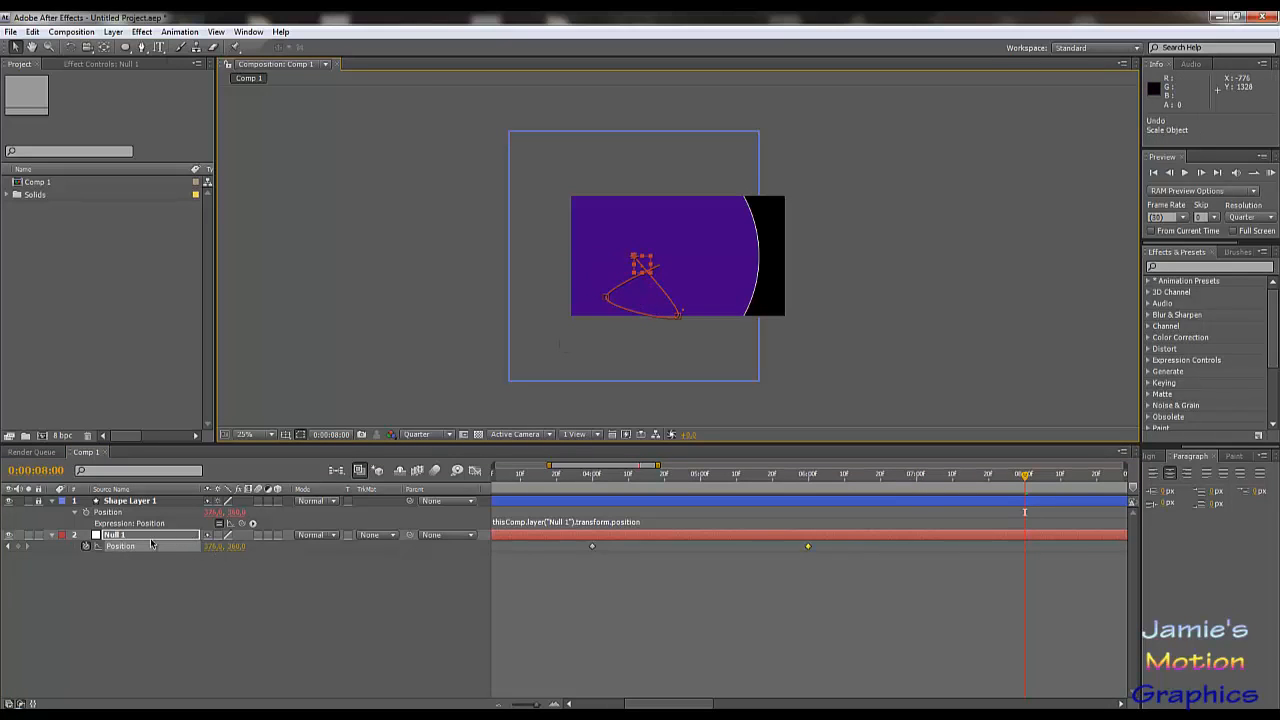
{"action": "left_click_drag", "start_coordinate": [641, 263], "coordinate": [604, 315]}
{"action": "scroll", "coordinate": [604, 315], "scroll_direction": "up", "scroll_amount": 5}
{"action": "scroll", "coordinate": [697, 209], "scroll_direction": "down", "scroll_amount": 2}
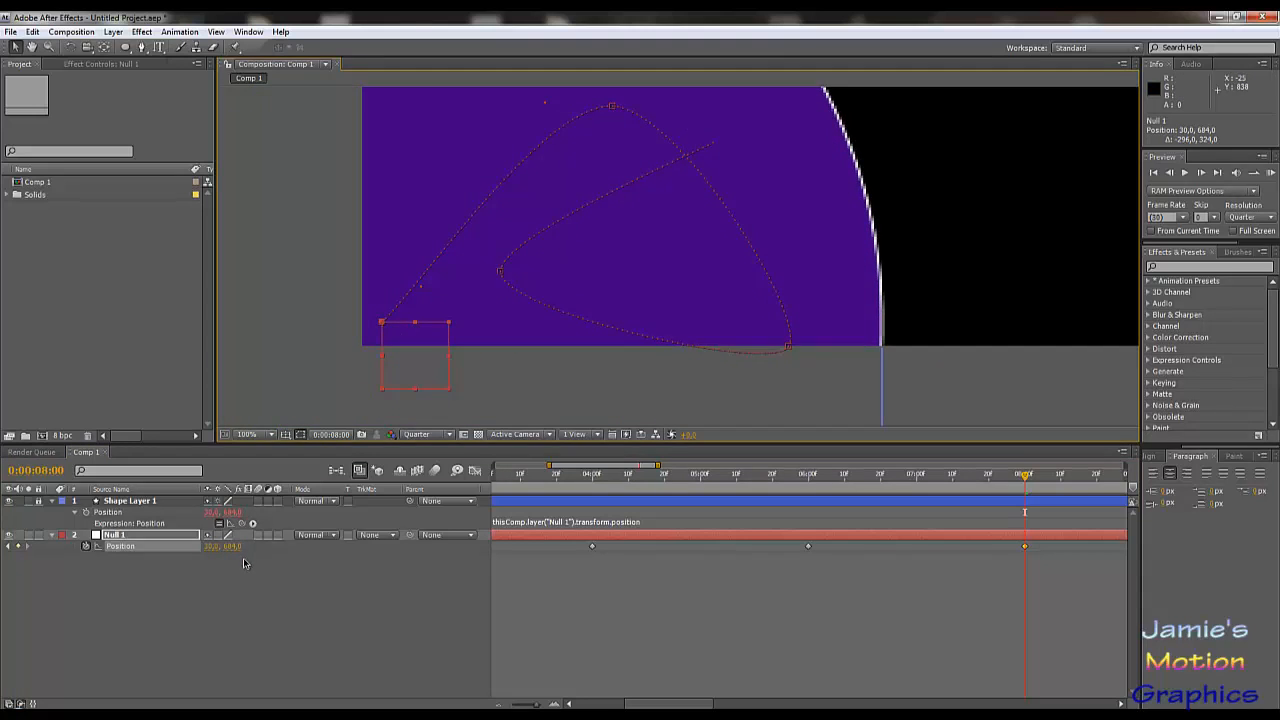
- Set the null's position at 8 seconds to 0, 720
{"action": "left_click", "coordinate": [211, 547]}
{"action": "type", "text": "0"}
{"action": "key", "text": "Tab"}
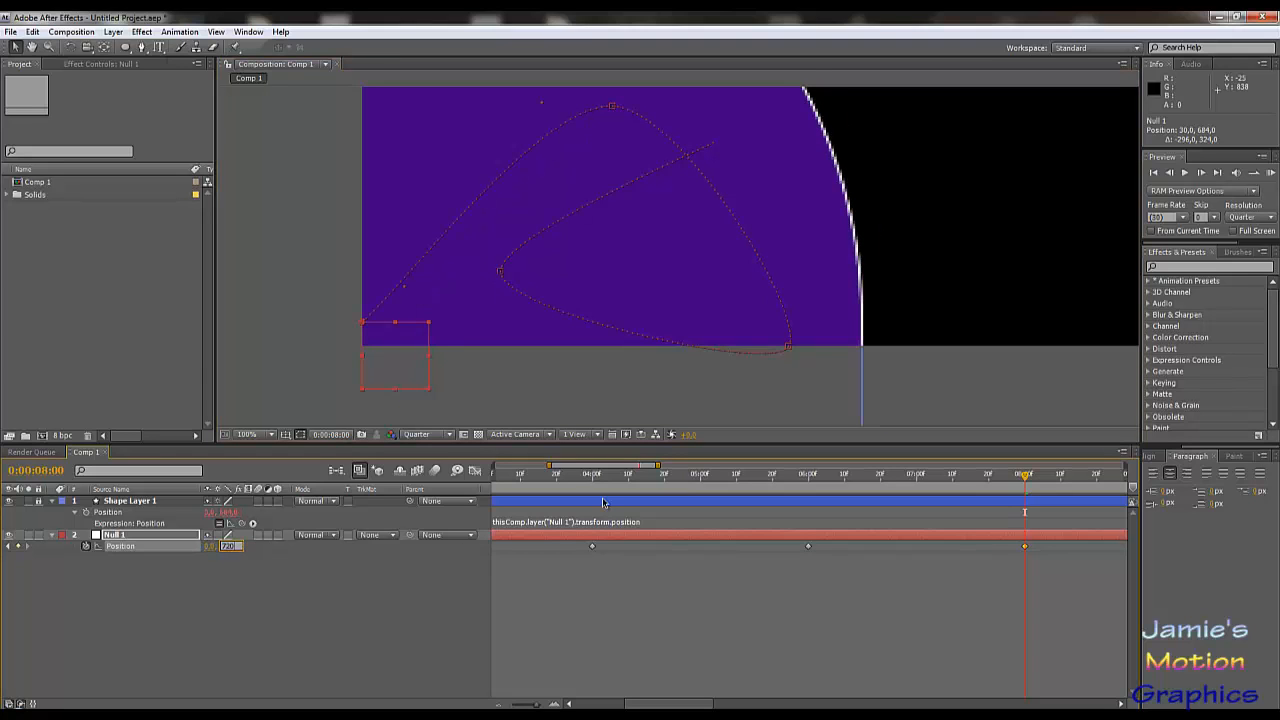
{"action": "type", "text": "720"}
{"action": "key", "text": "Return"}
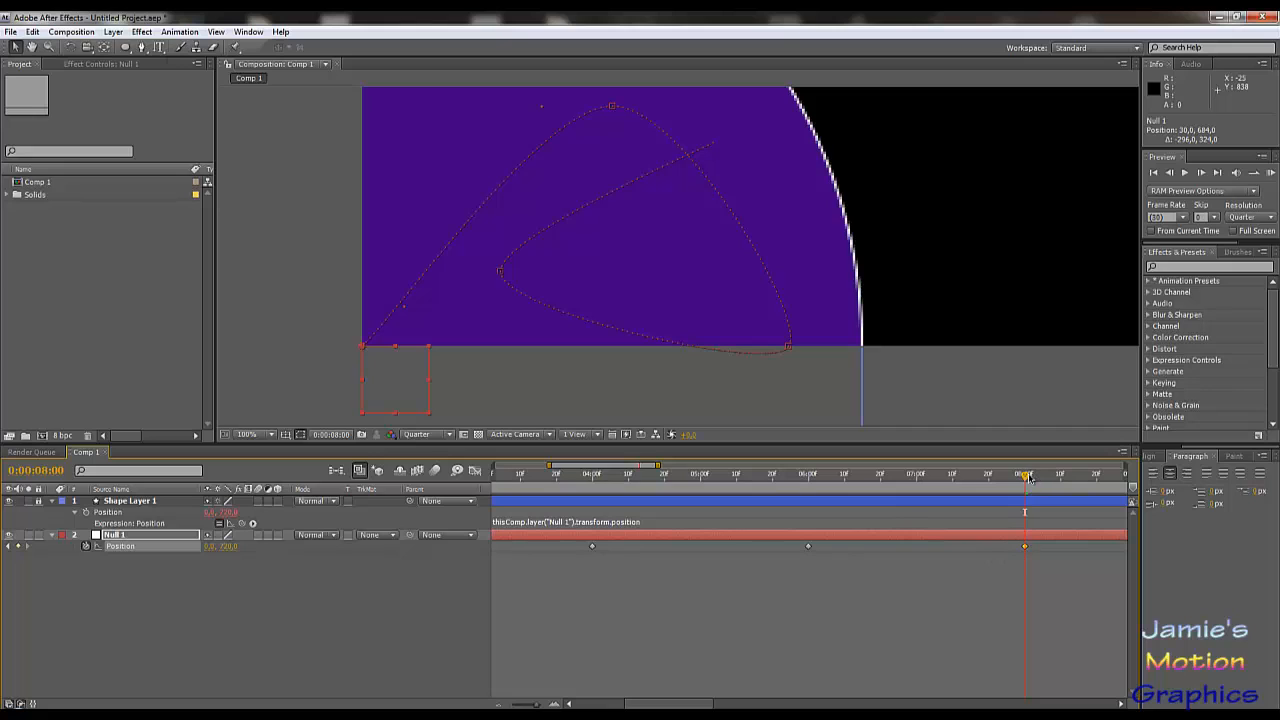
- Set the current time to 10 seconds for the null's next position keyframe
{"action": "left_click_drag", "start_coordinate": [1028, 474], "coordinate": [985, 511]}
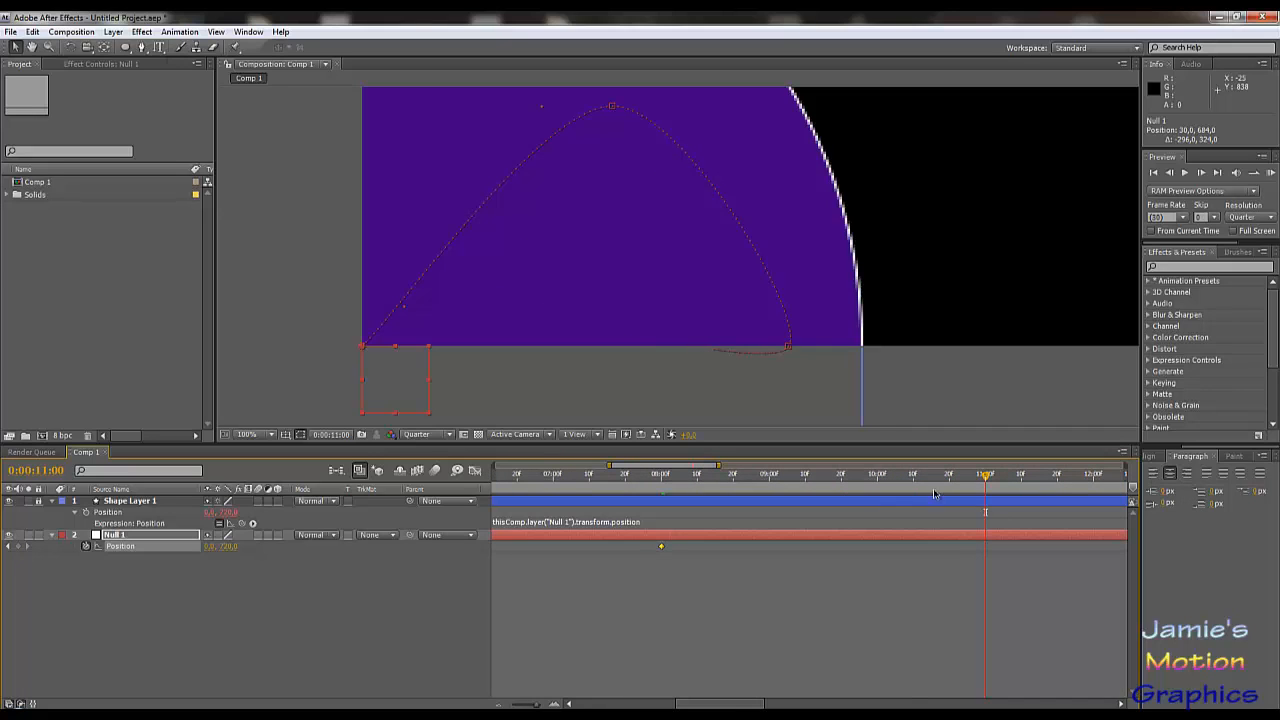
{"action": "left_click", "coordinate": [877, 477]}
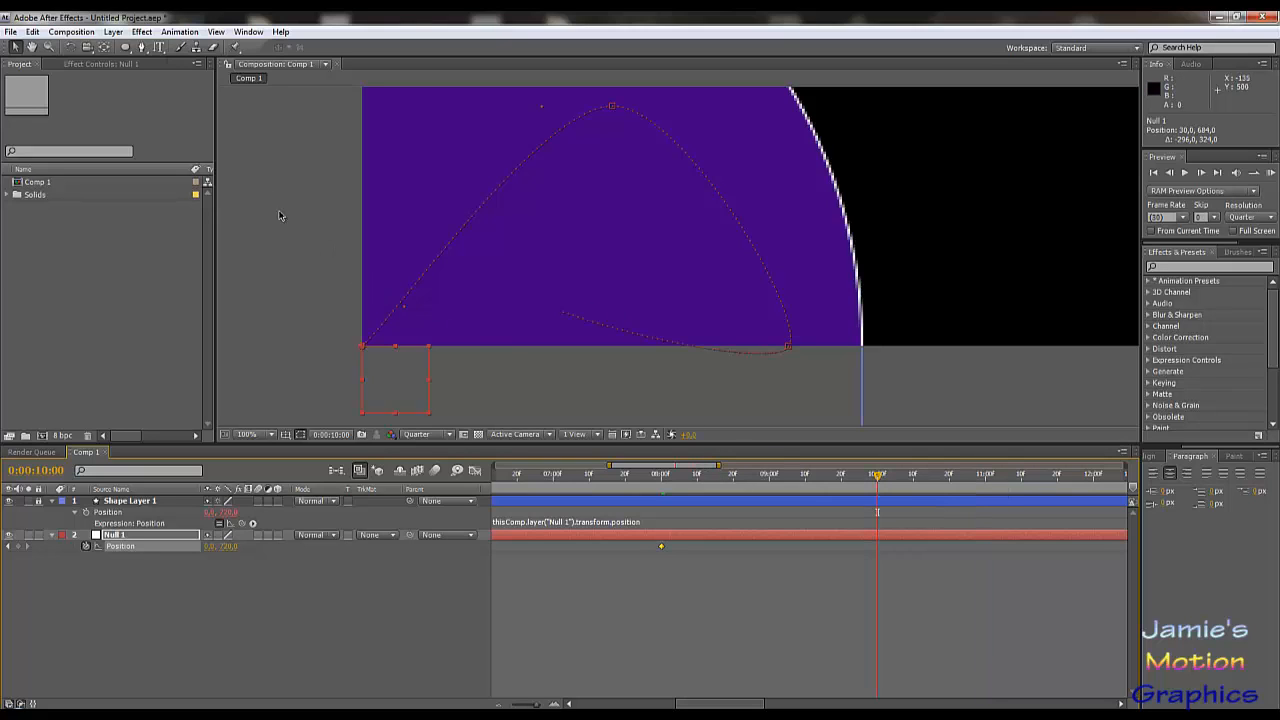
{"action": "scroll", "coordinate": [349, 291], "scroll_direction": "up", "scroll_amount": 2}
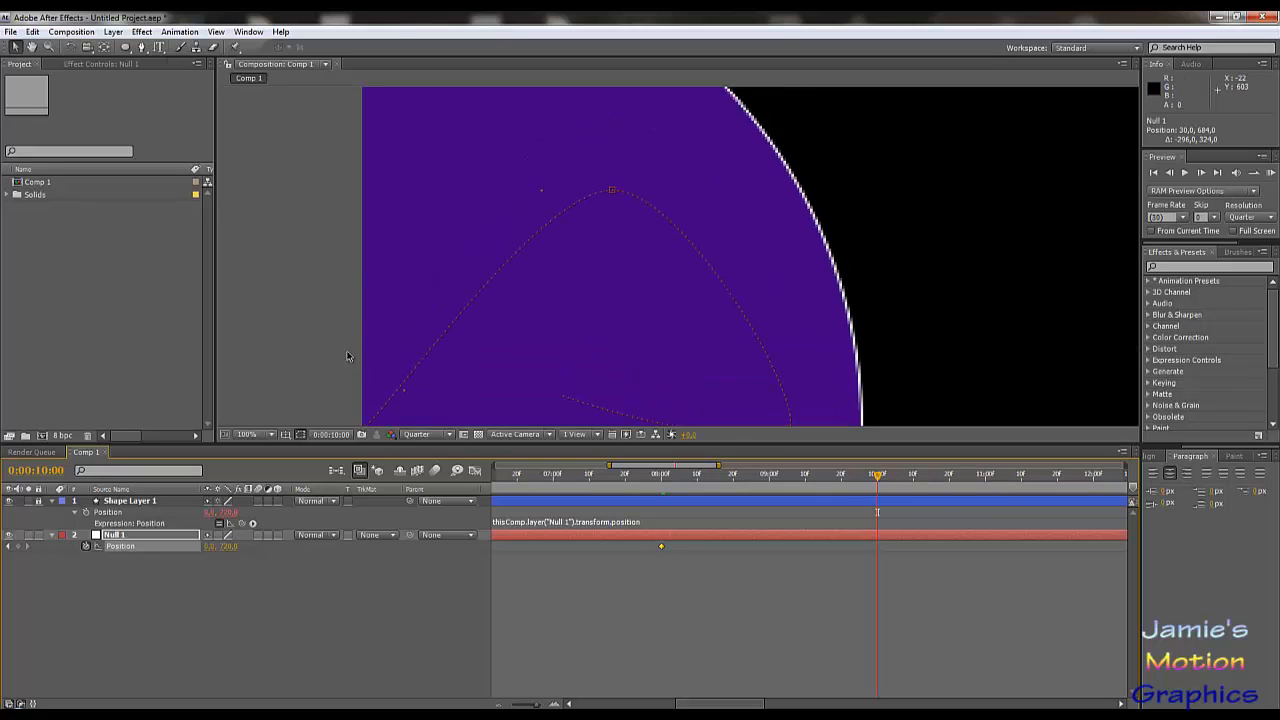
{"action": "left_click", "coordinate": [212, 546]}
{"action": "type", "text": "360"}
{"action": "key", "text": "Return"}
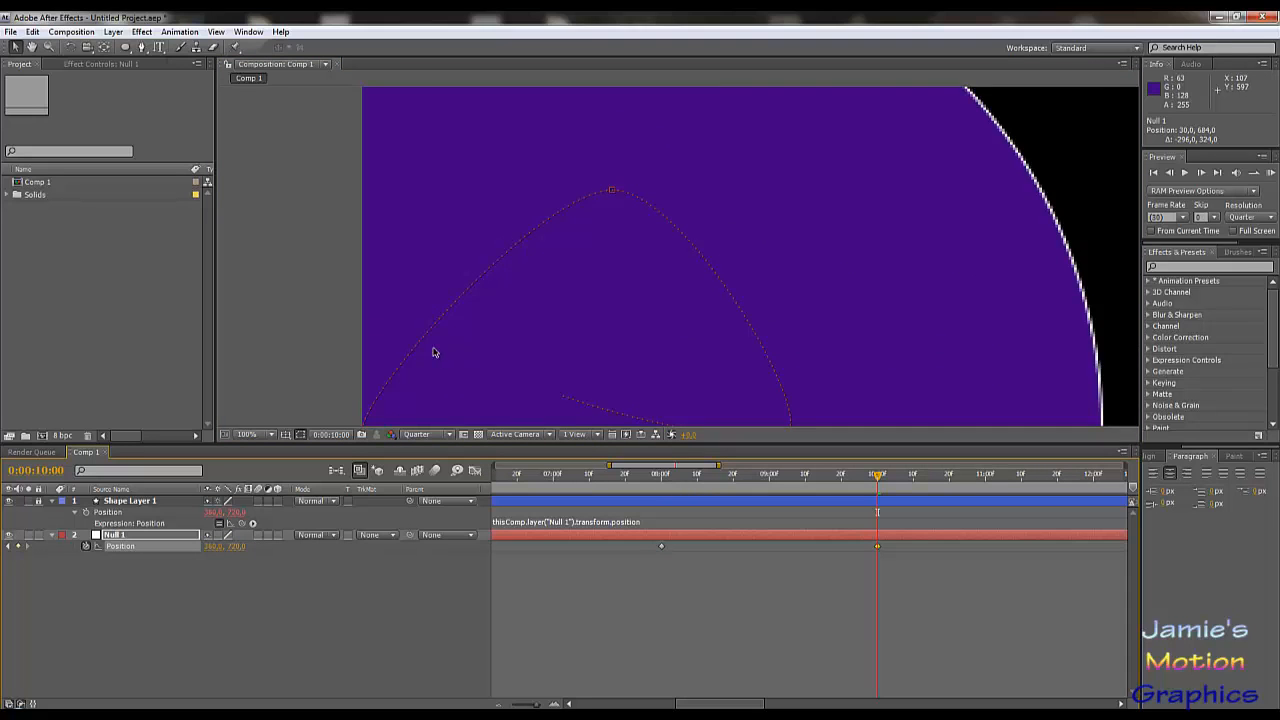
{"action": "left_click_drag", "start_coordinate": [433, 350], "coordinate": [459, 350]}
{"action": "scroll", "coordinate": [464, 240], "scroll_direction": "down", "scroll_amount": 1}
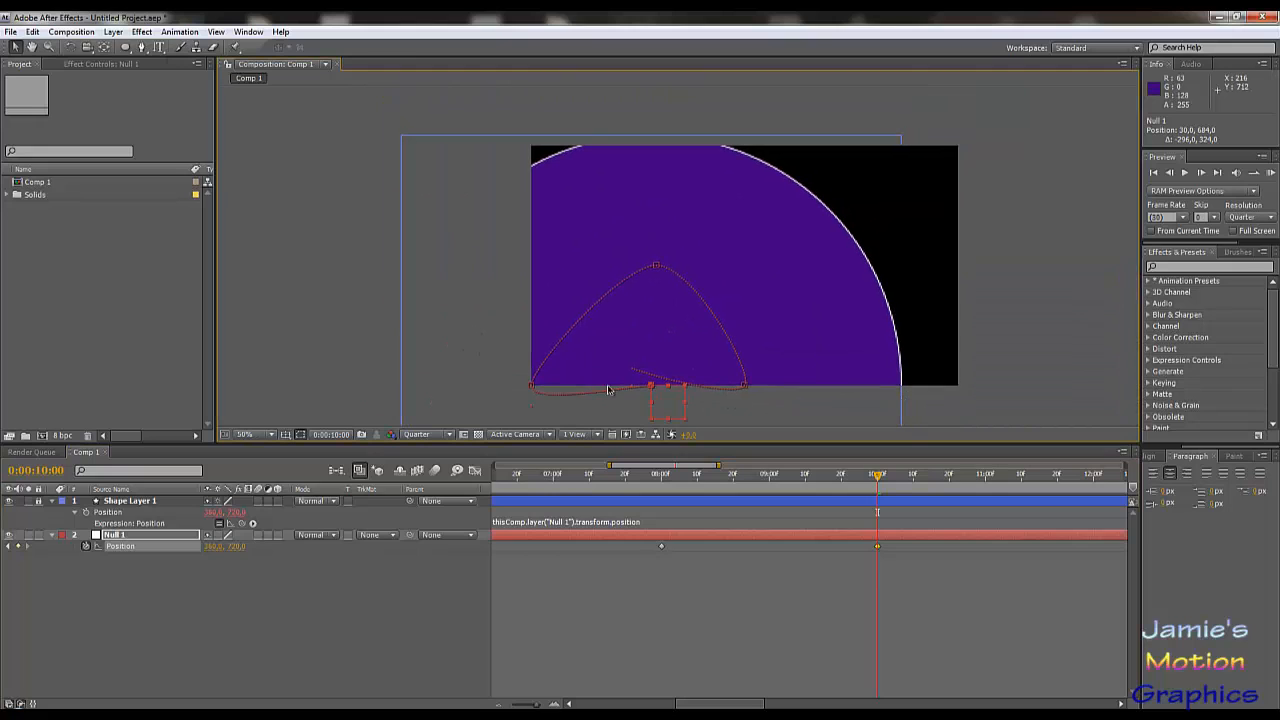
{"action": "key", "text": "ctrl+z"}
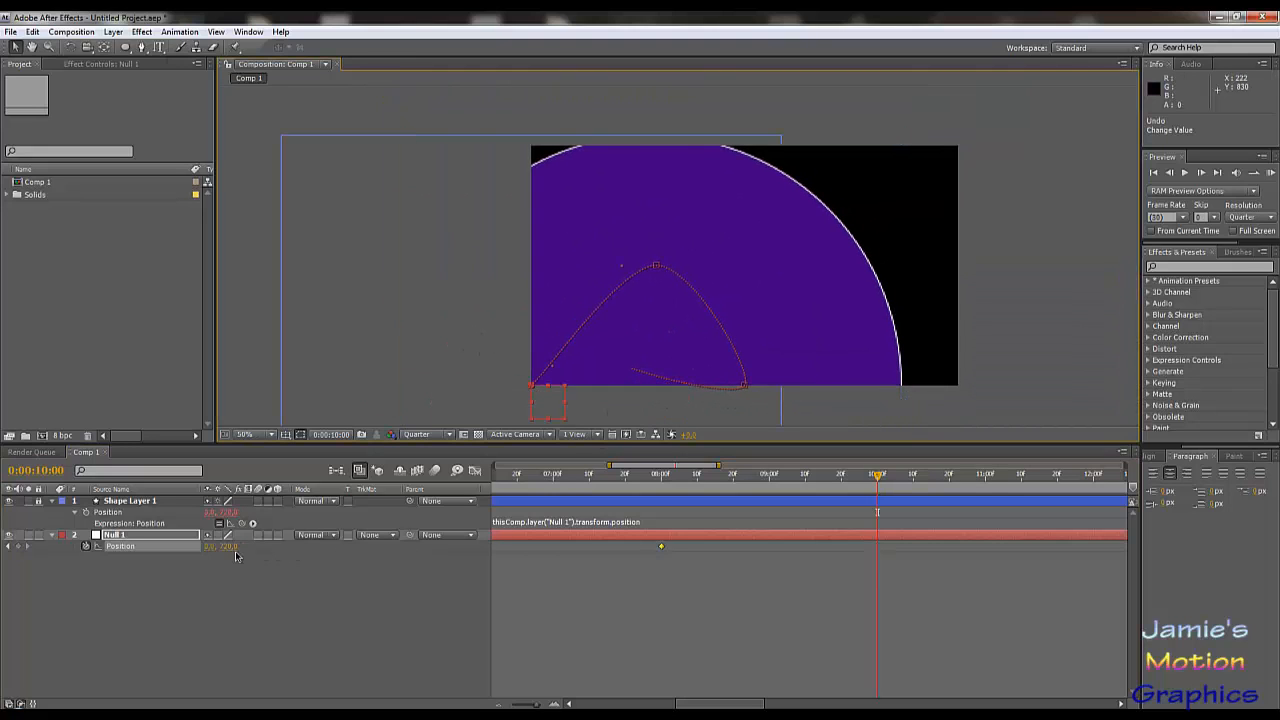
- Set the null's Y position to 360 at 10 seconds to add a position keyframe
{"action": "left_click", "coordinate": [231, 547]}
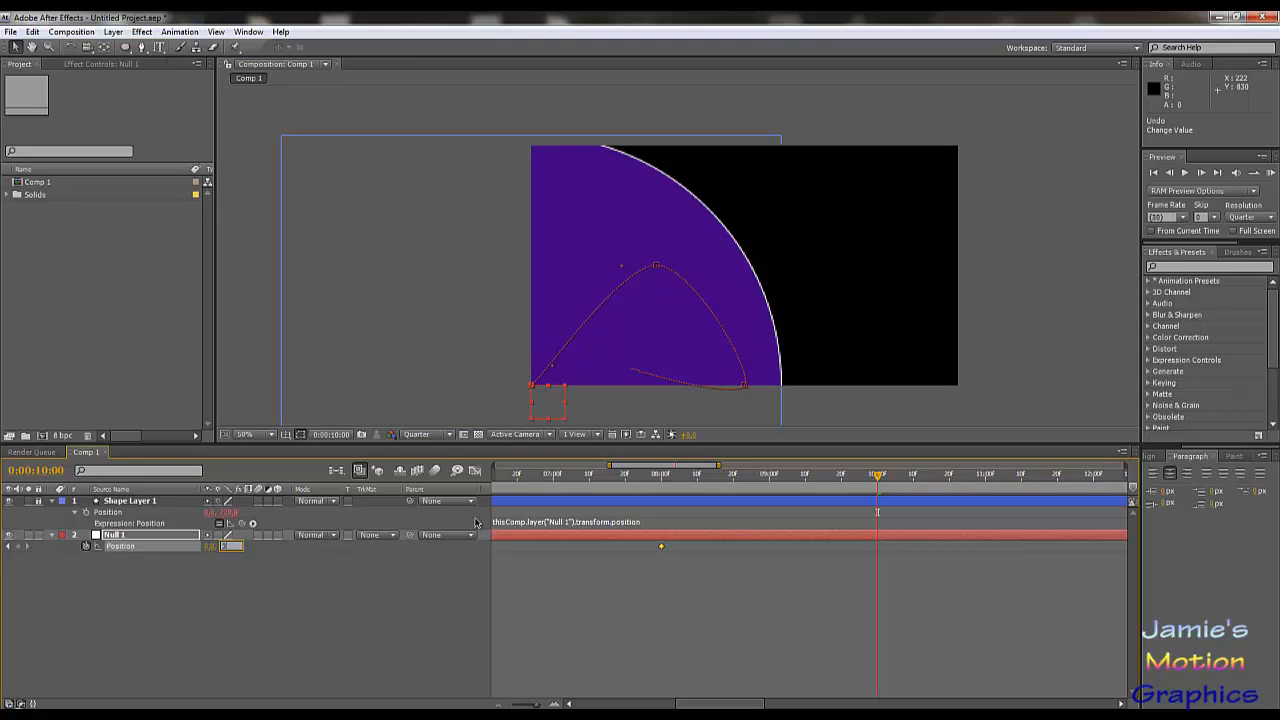
{"action": "type", "text": "360"}
{"action": "key", "text": "Return"}
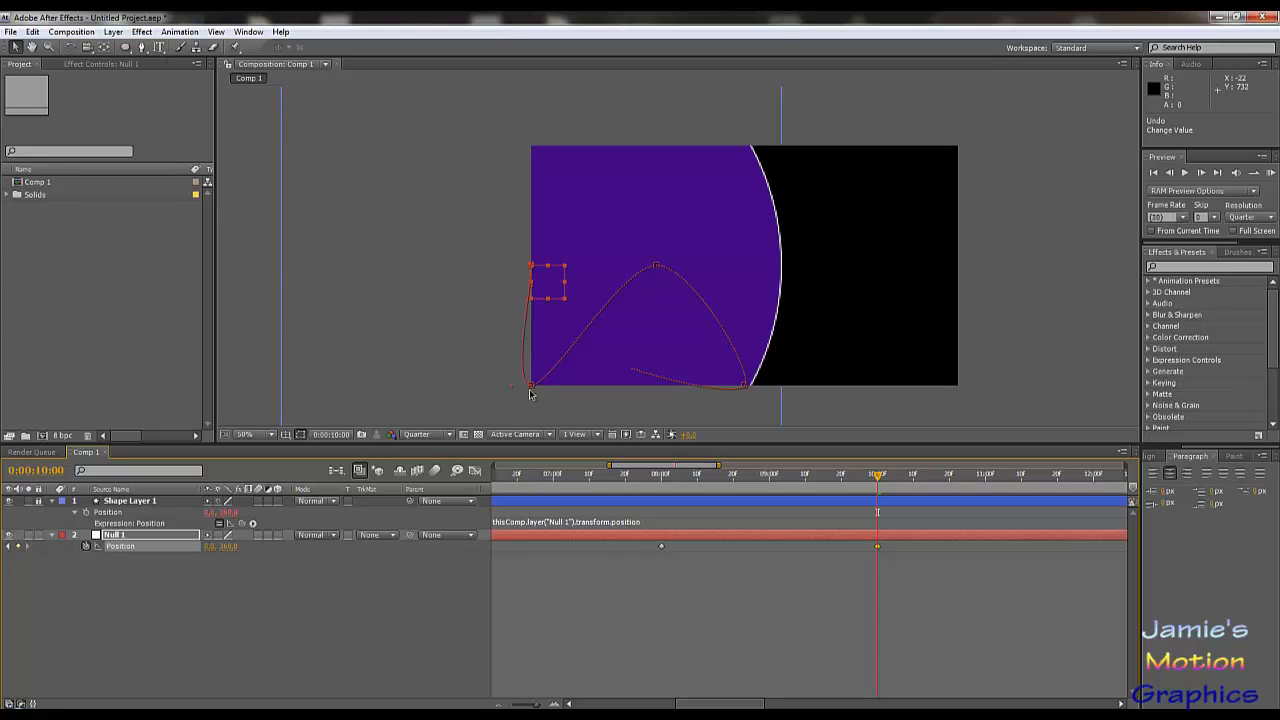
- Reshape the motion path around the null's 8-second keyframe with its direction handles so it curves smoothly through the frame corner
{"action": "left_click_drag", "start_coordinate": [530, 385], "coordinate": [614, 374]}
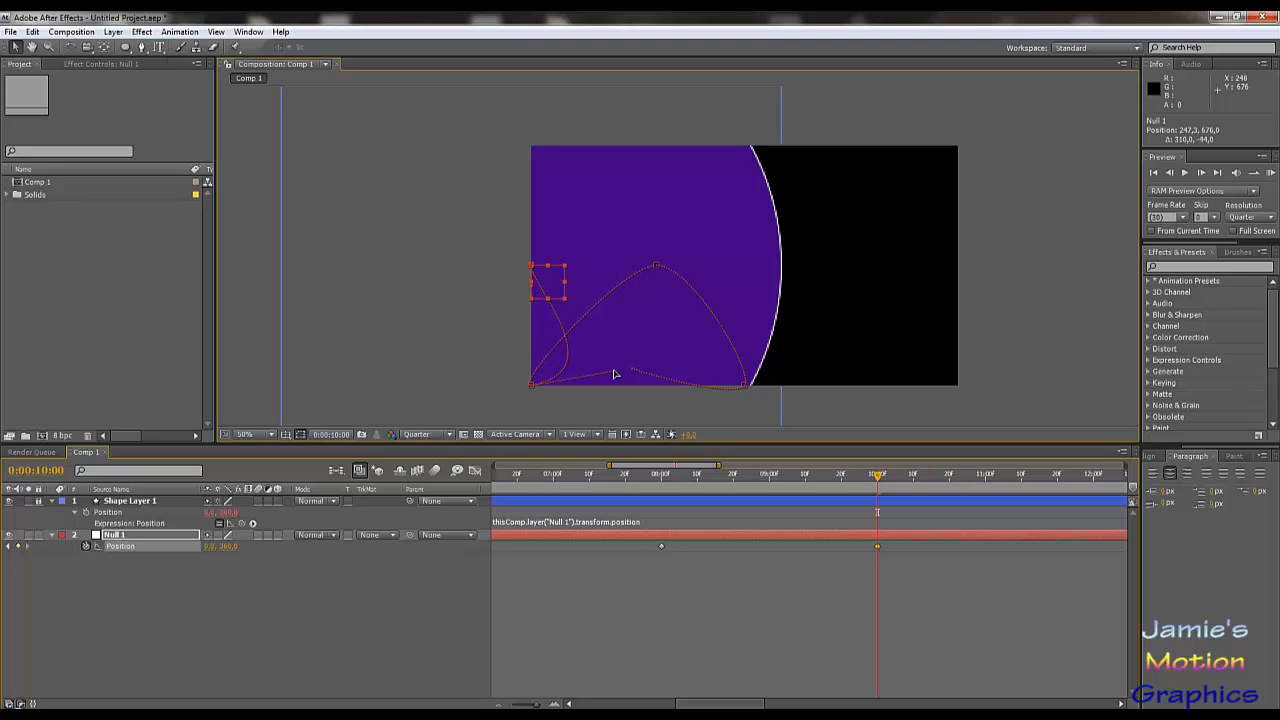
{"action": "left_click", "coordinate": [531, 386]}
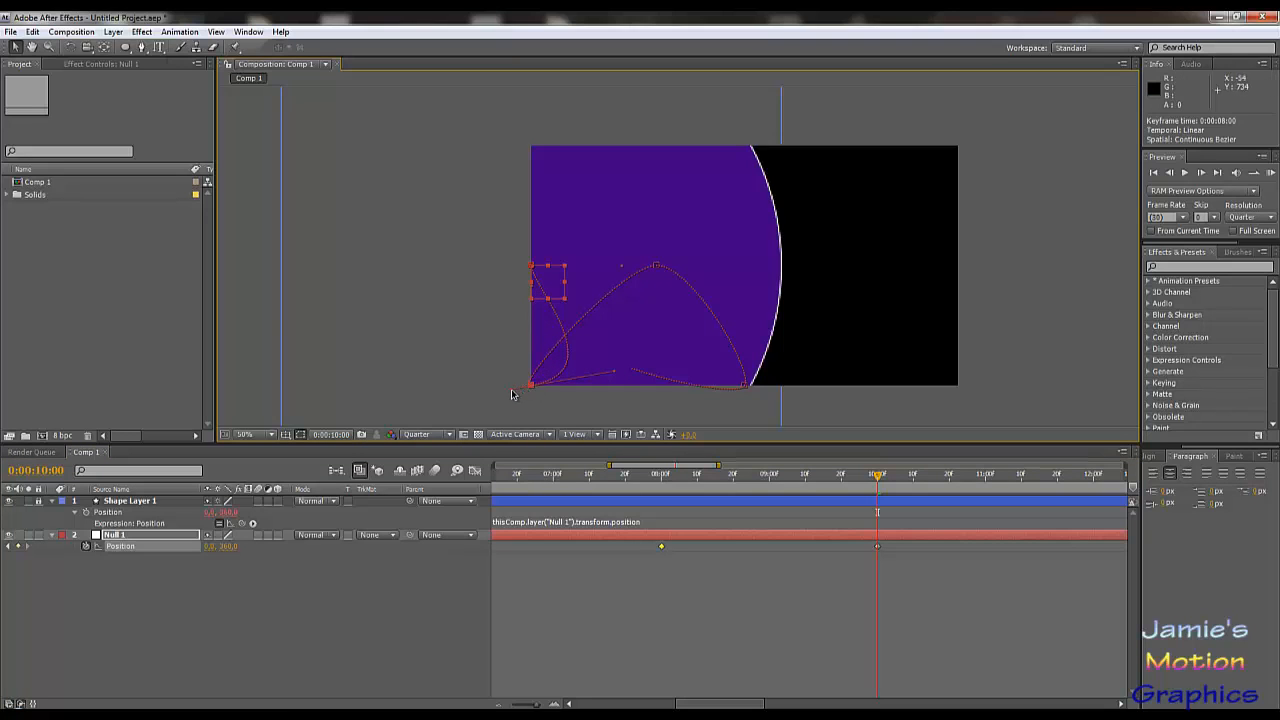
{"action": "mouse_move", "coordinate": [511, 394]}
{"action": "left_mouse_down"}
{"action": "mouse_move", "coordinate": [505, 368]}
{"action": "mouse_move", "coordinate": [494, 376]}
{"action": "left_mouse_up"}
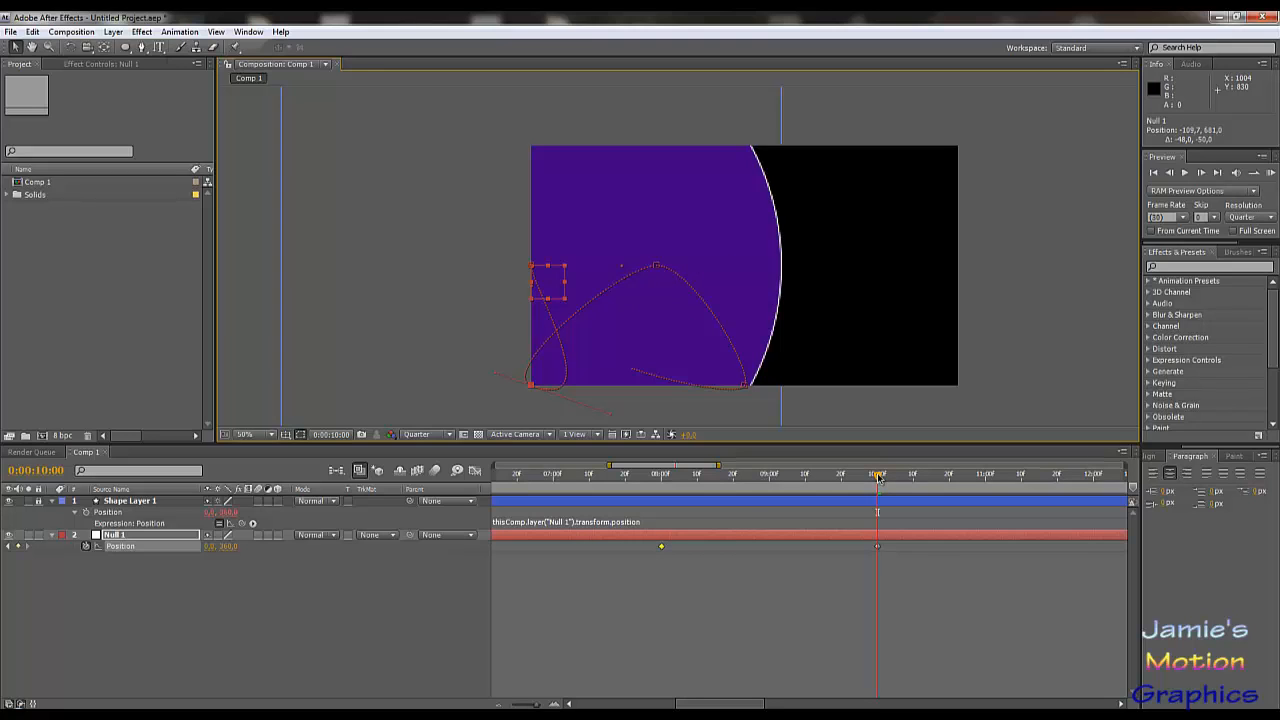
- Move the null to about 268, 666 at 12 seconds to add a position keyframe
{"action": "left_click_drag", "start_coordinate": [876, 476], "coordinate": [1095, 480]}
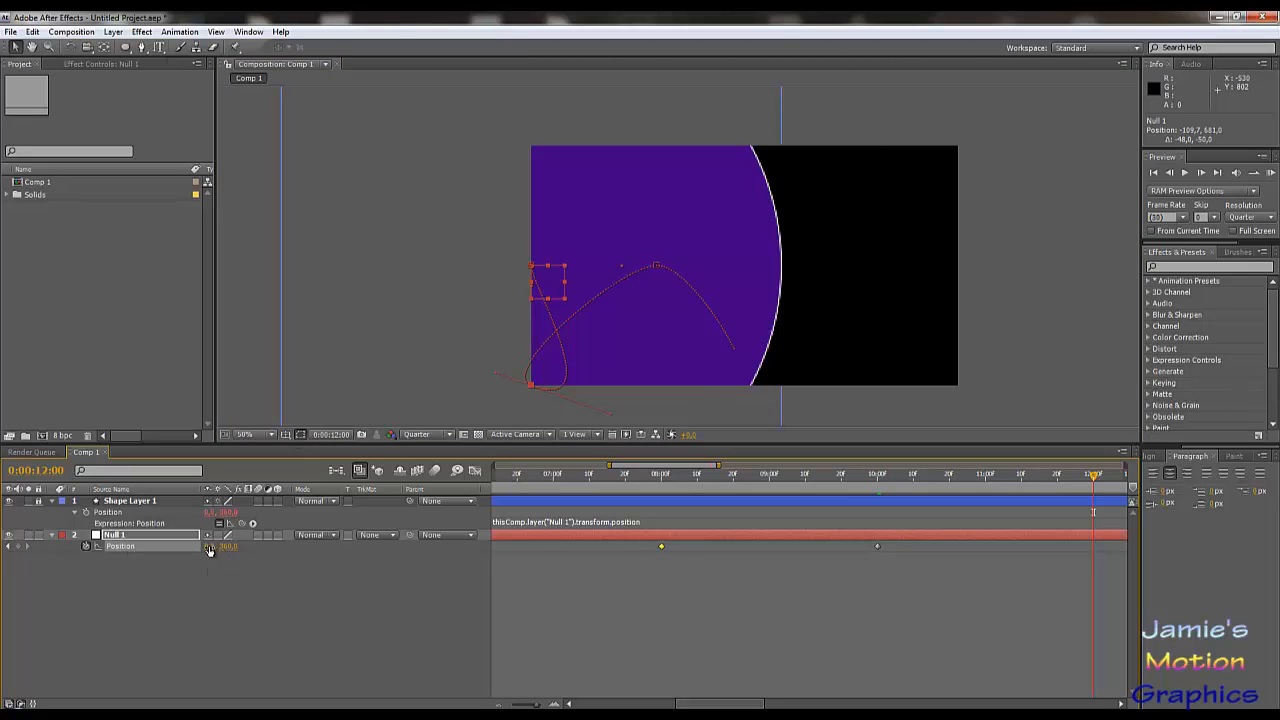
{"action": "left_click_drag", "start_coordinate": [209, 546], "coordinate": [323, 559]}
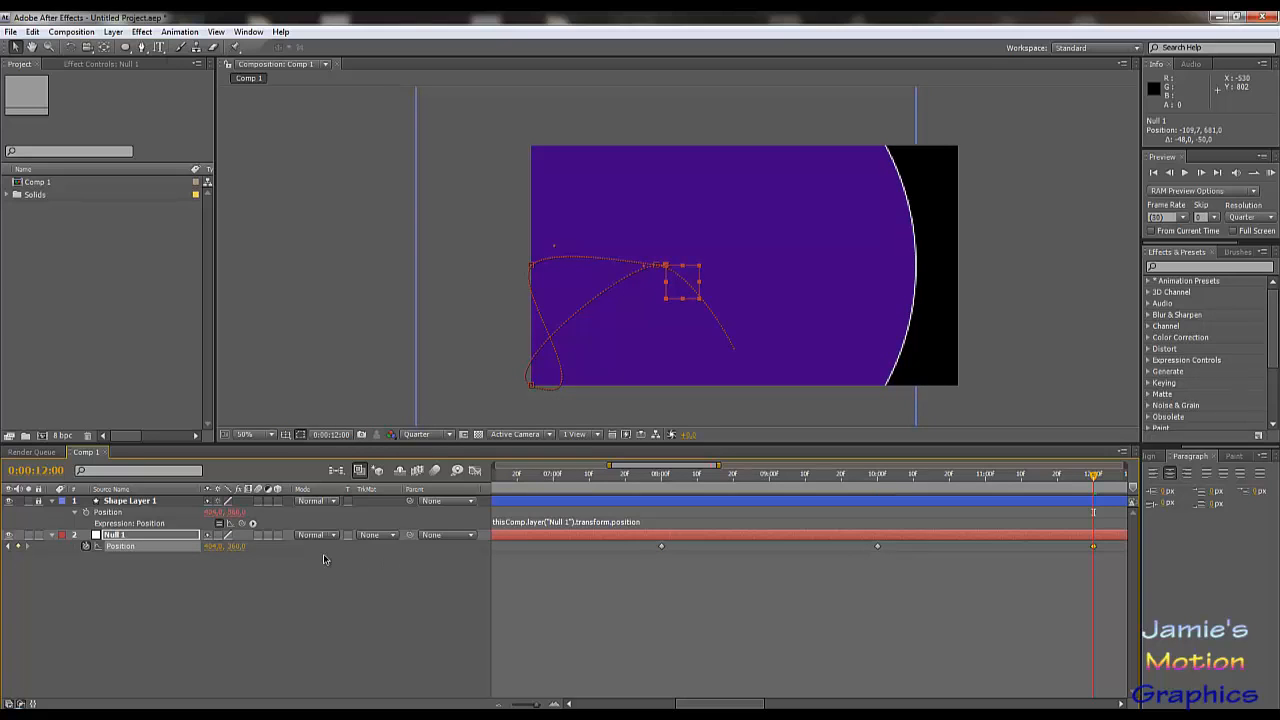
{"action": "left_click_drag", "start_coordinate": [236, 547], "coordinate": [406, 537]}
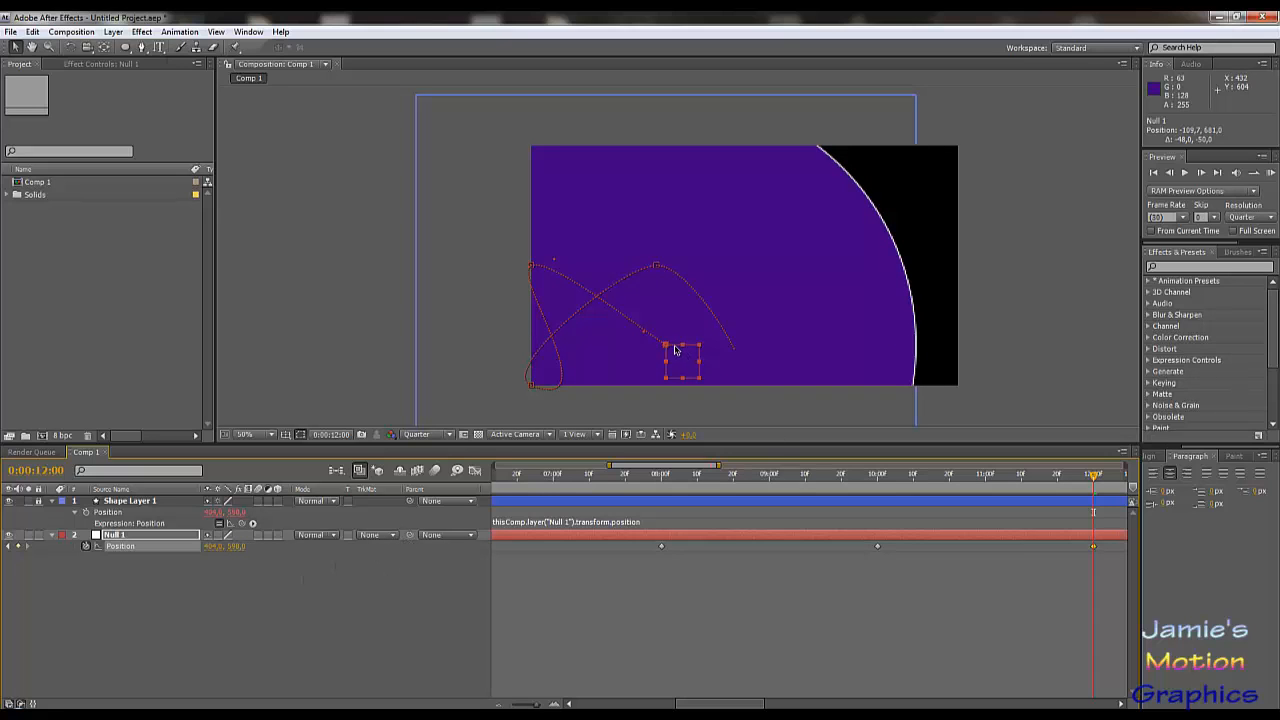
{"action": "left_click_drag", "start_coordinate": [675, 350], "coordinate": [630, 372]}
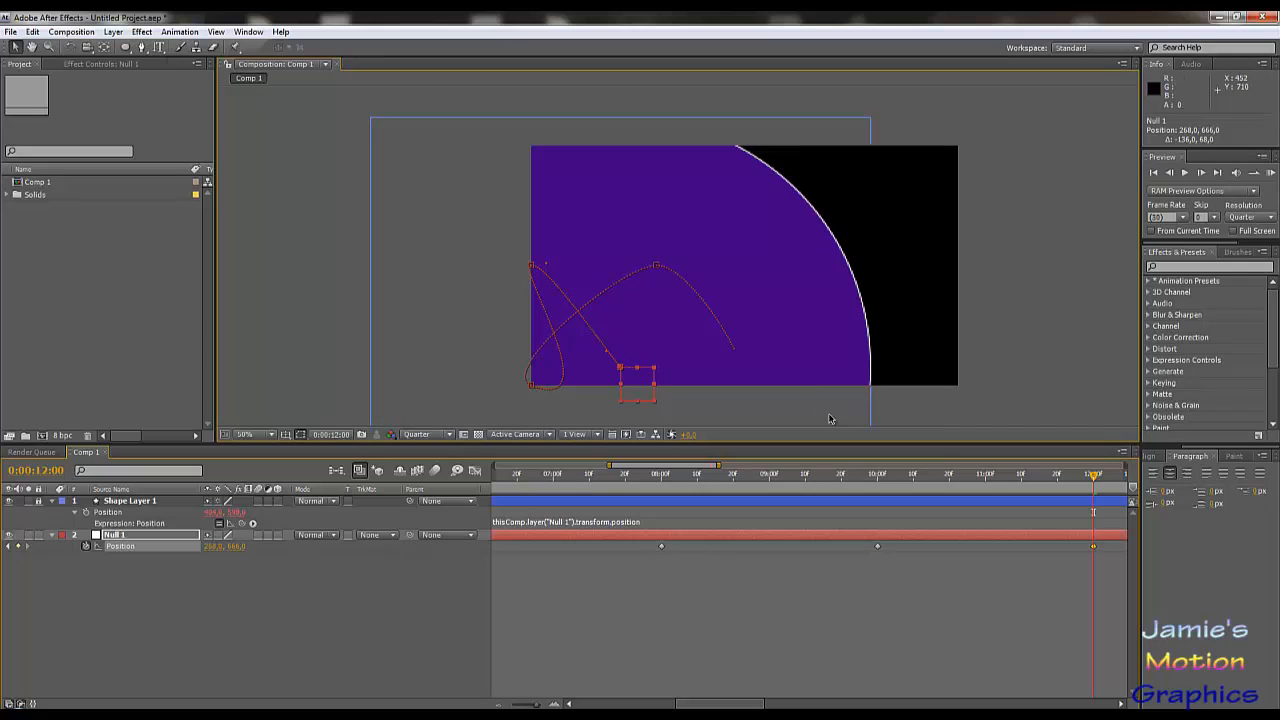
- Add a position keyframe for the null at 14 seconds, bringing it back to the frame centre at 640, 360
{"action": "left_click_drag", "start_coordinate": [1093, 478], "coordinate": [936, 498]}
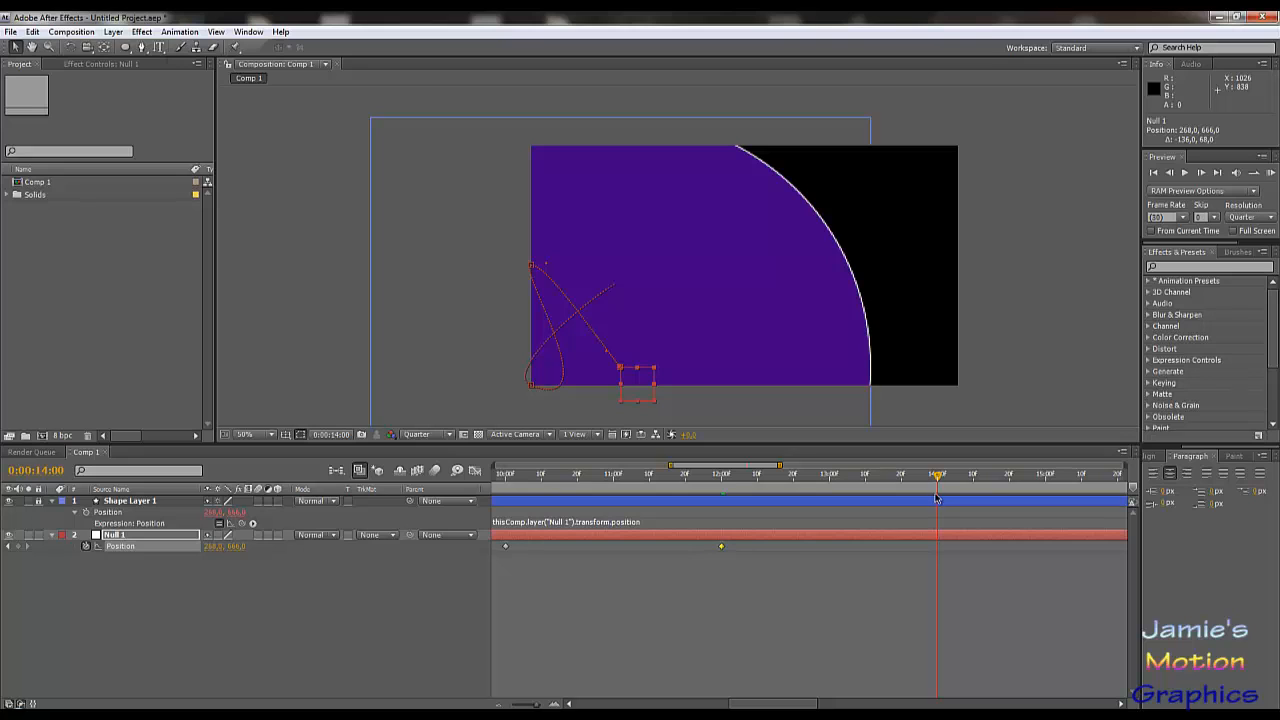
{"action": "left_click", "coordinate": [214, 546]}
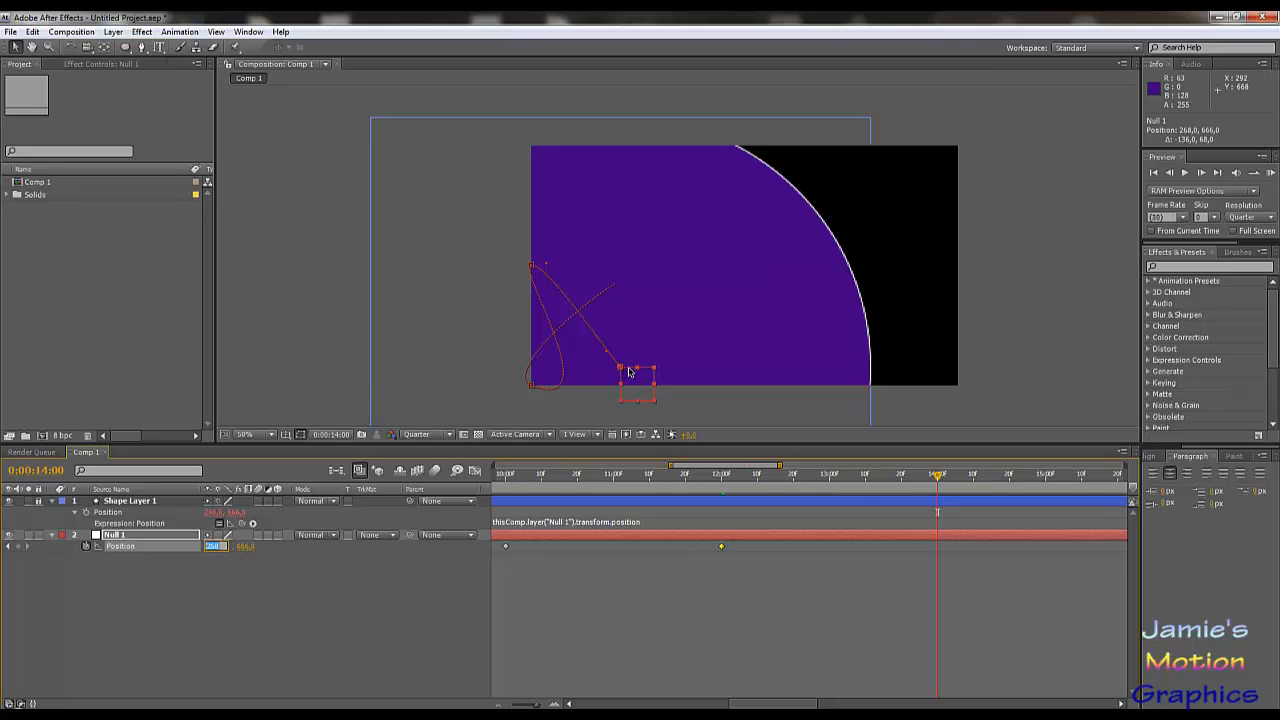
{"action": "left_click_drag", "start_coordinate": [626, 371], "coordinate": [747, 272]}
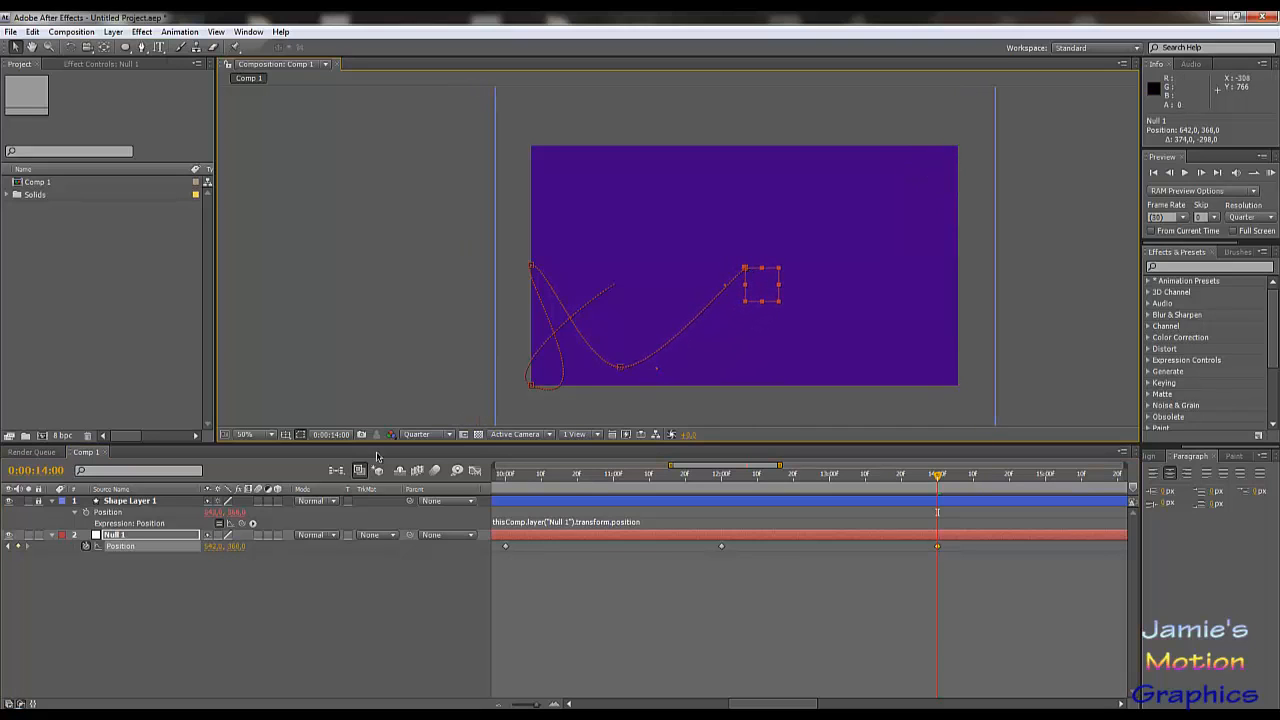
{"action": "left_click", "coordinate": [214, 547]}
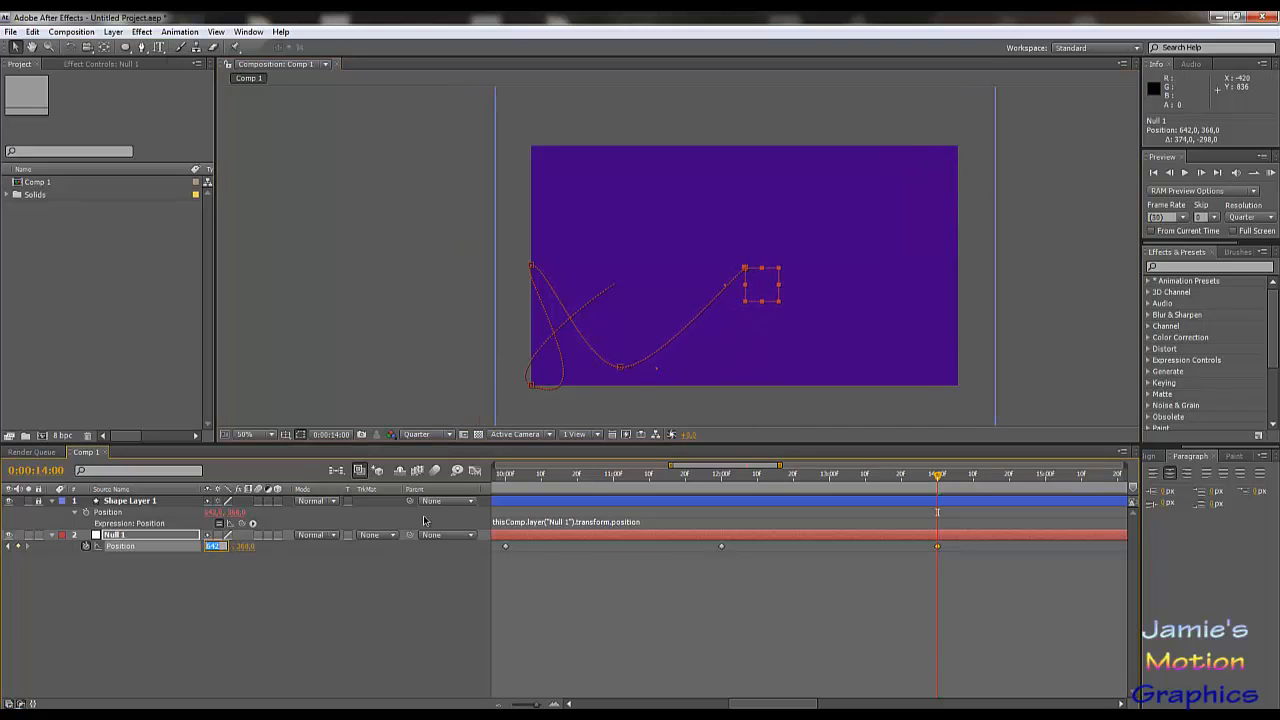
{"action": "key", "text": "Tab"}
{"action": "key", "text": "Return"}
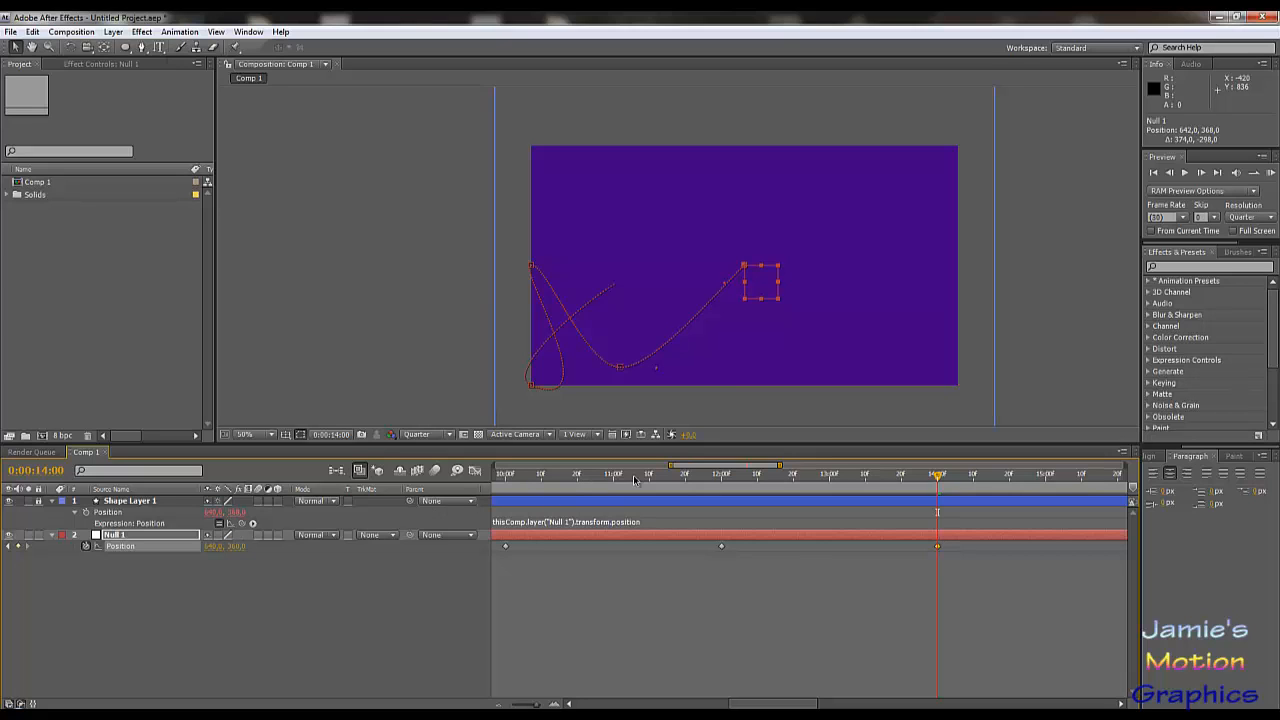
- Return to 0 seconds with all null keyframes in range, then unlock Shape Layer 1 and lock Null 1
{"action": "left_click_drag", "start_coordinate": [670, 466], "coordinate": [397, 482]}
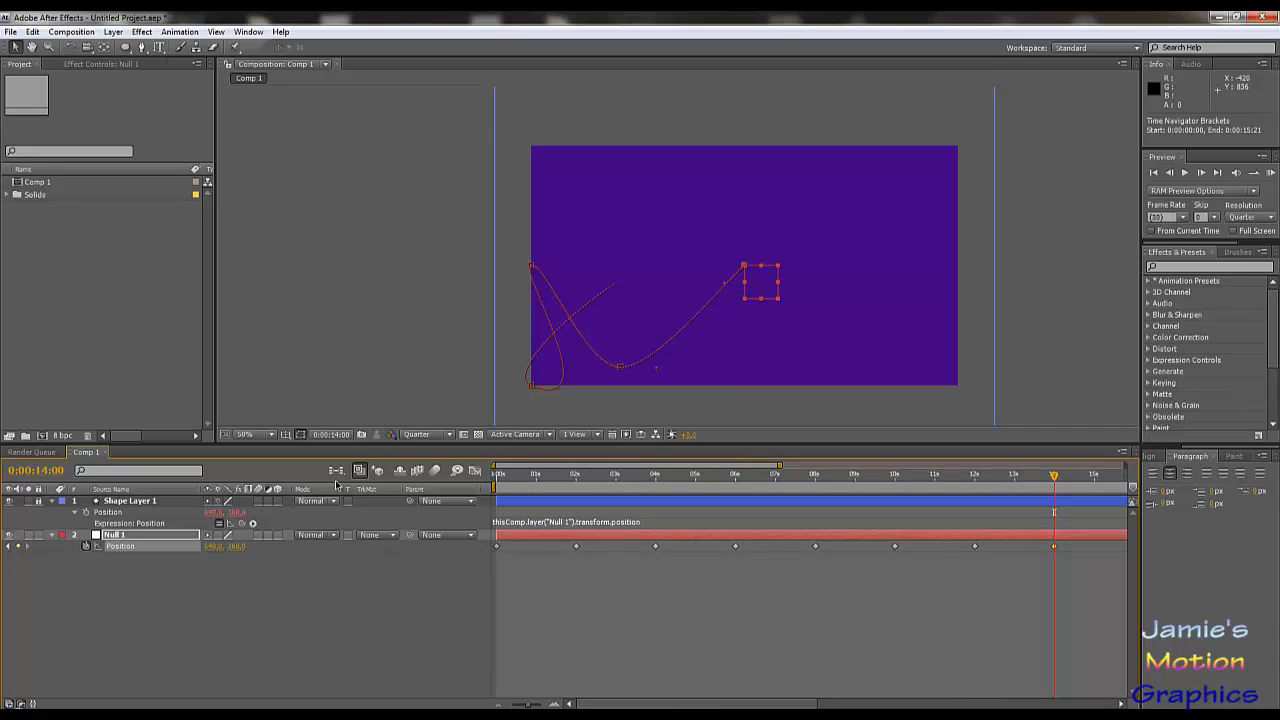
{"action": "left_click_drag", "start_coordinate": [1058, 480], "coordinate": [481, 517]}
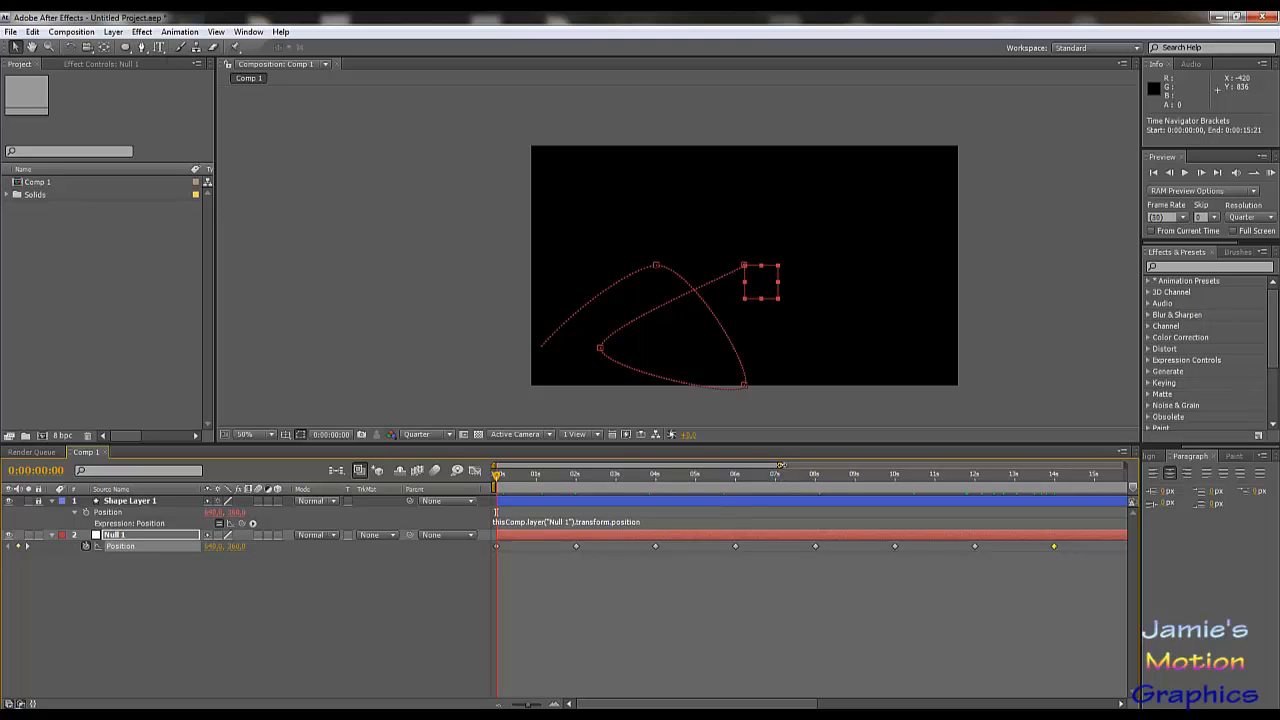
{"action": "left_click_drag", "start_coordinate": [780, 467], "coordinate": [787, 502]}
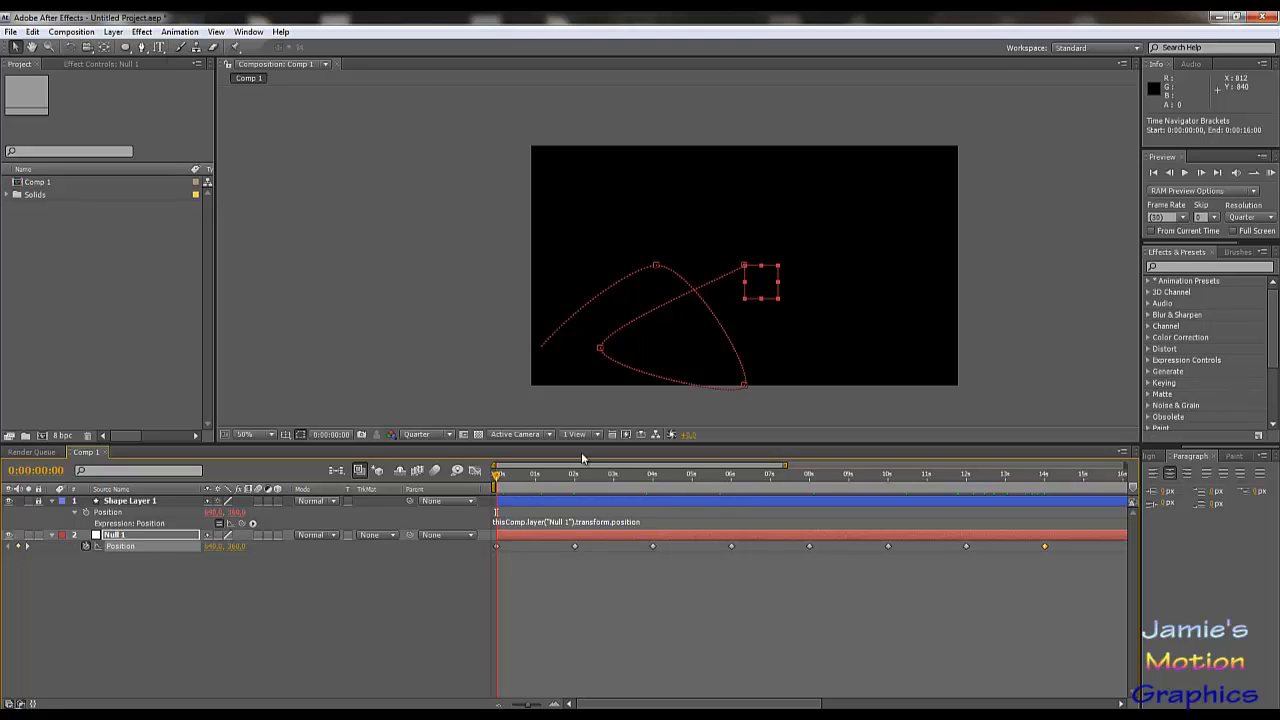
{"action": "left_click", "coordinate": [142, 502]}
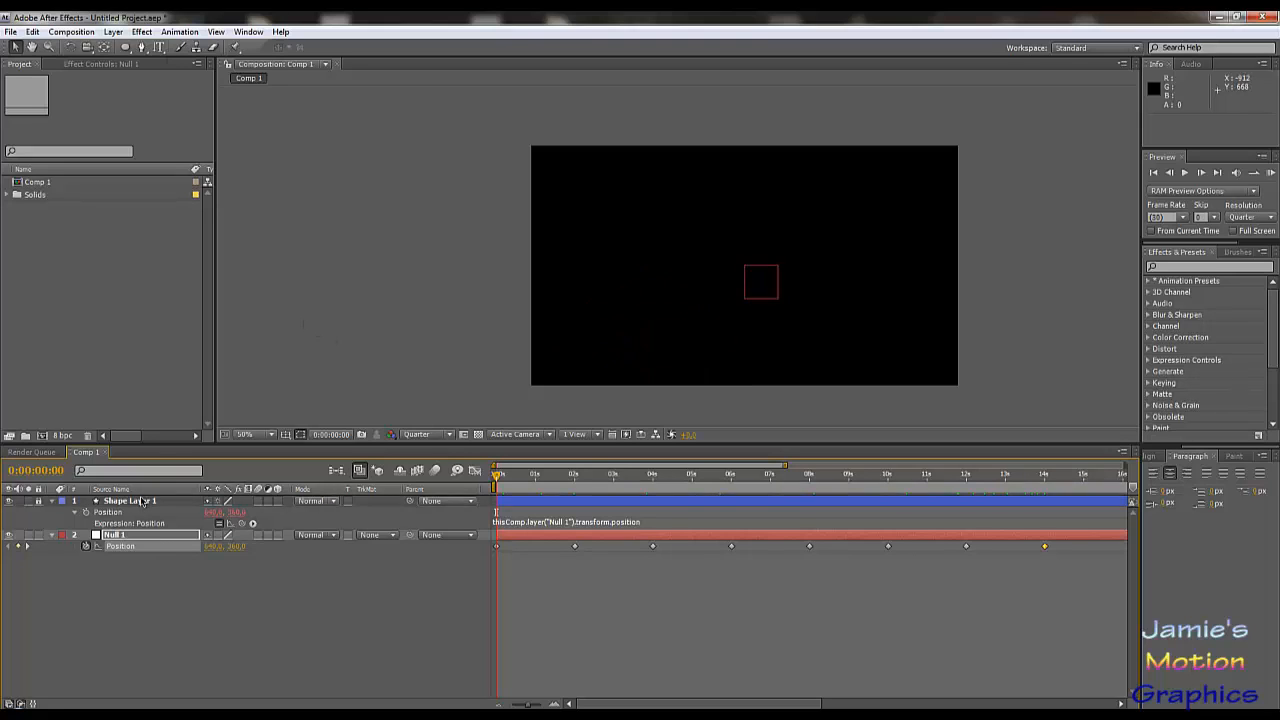
{"action": "left_click", "coordinate": [39, 501]}
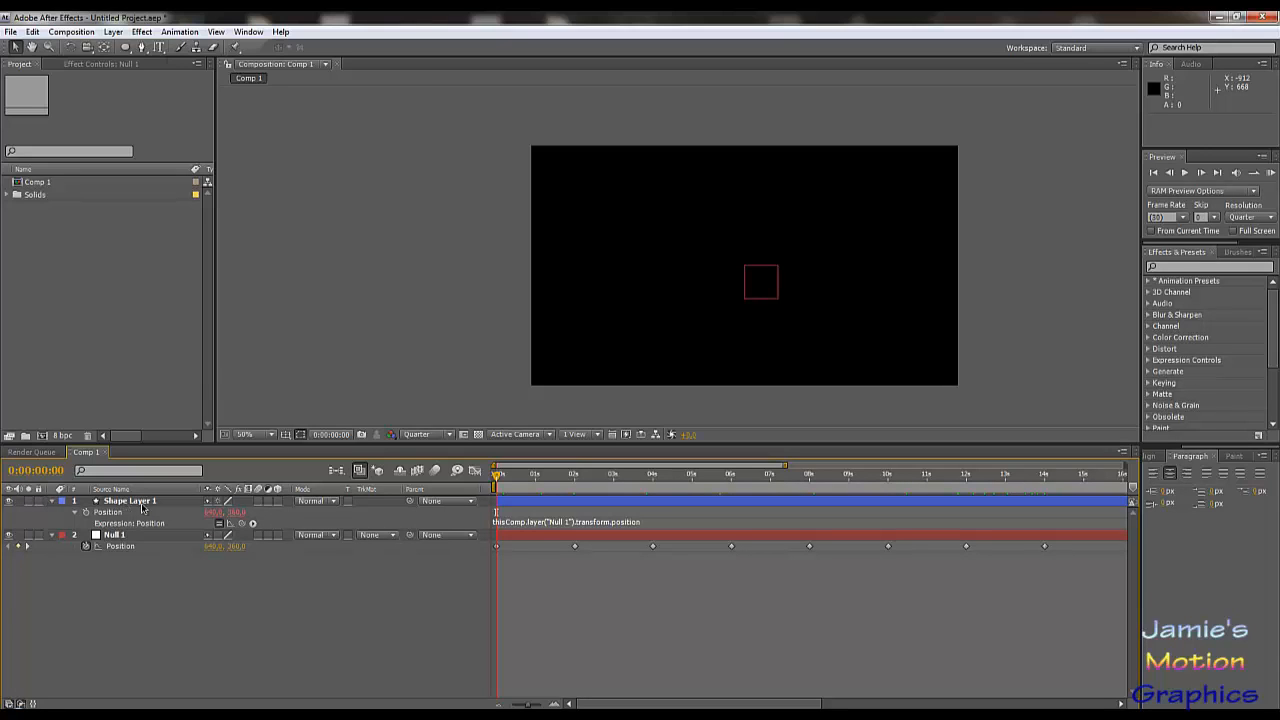
{"action": "left_click", "coordinate": [38, 537]}
{"action": "left_click", "coordinate": [145, 502]}
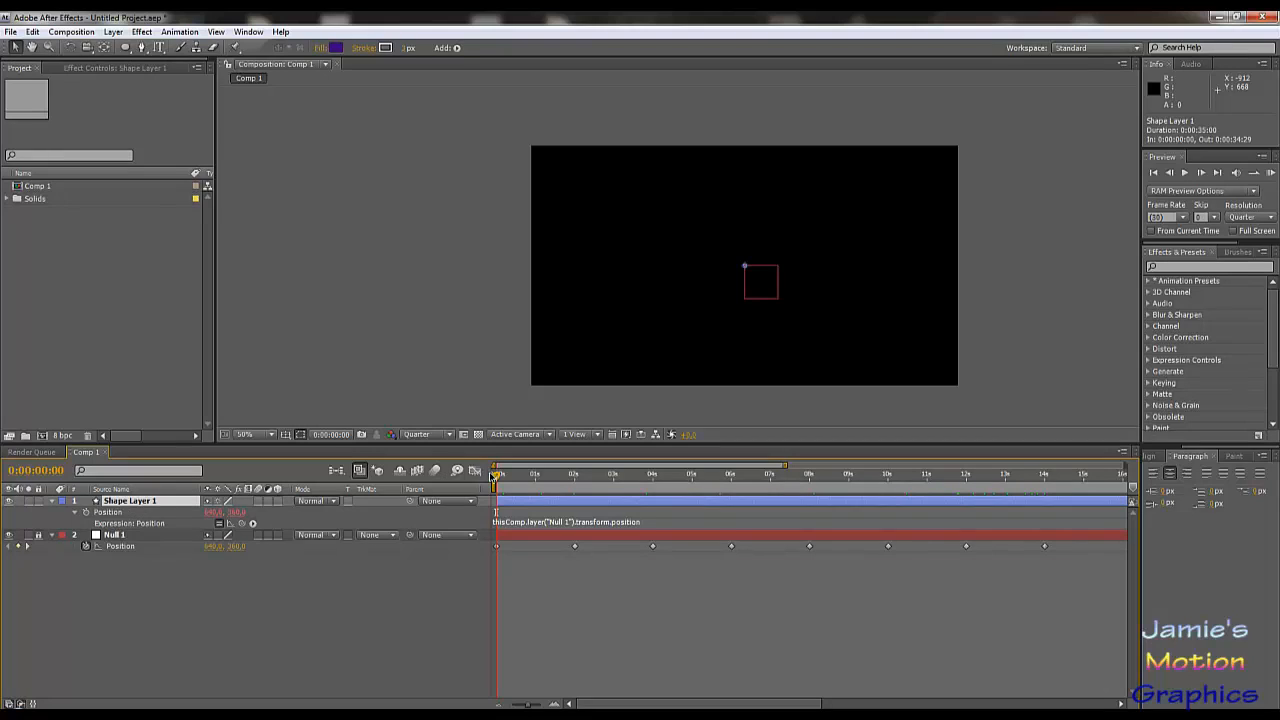
- Duplicate Shape Layer 1 and shift the copy in time to start at 29 frames
{"action": "left_click_drag", "start_coordinate": [498, 476], "coordinate": [317, 503]}
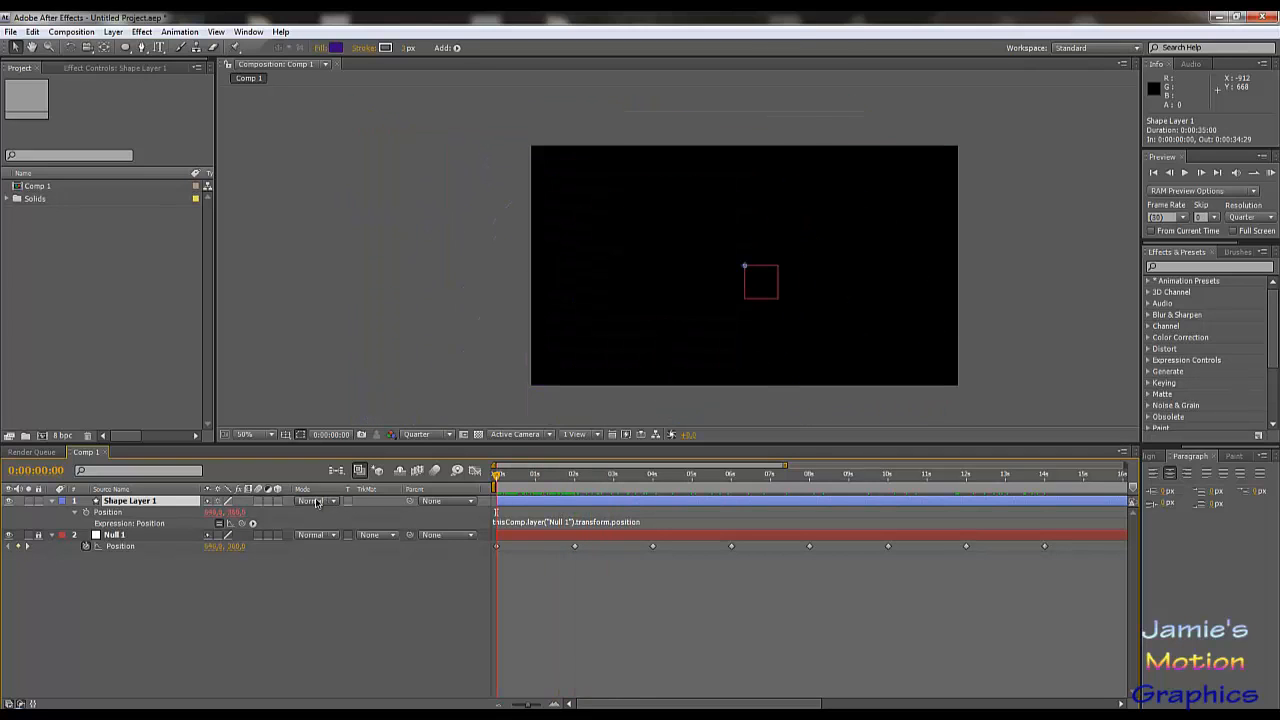
{"action": "left_click", "coordinate": [53, 506]}
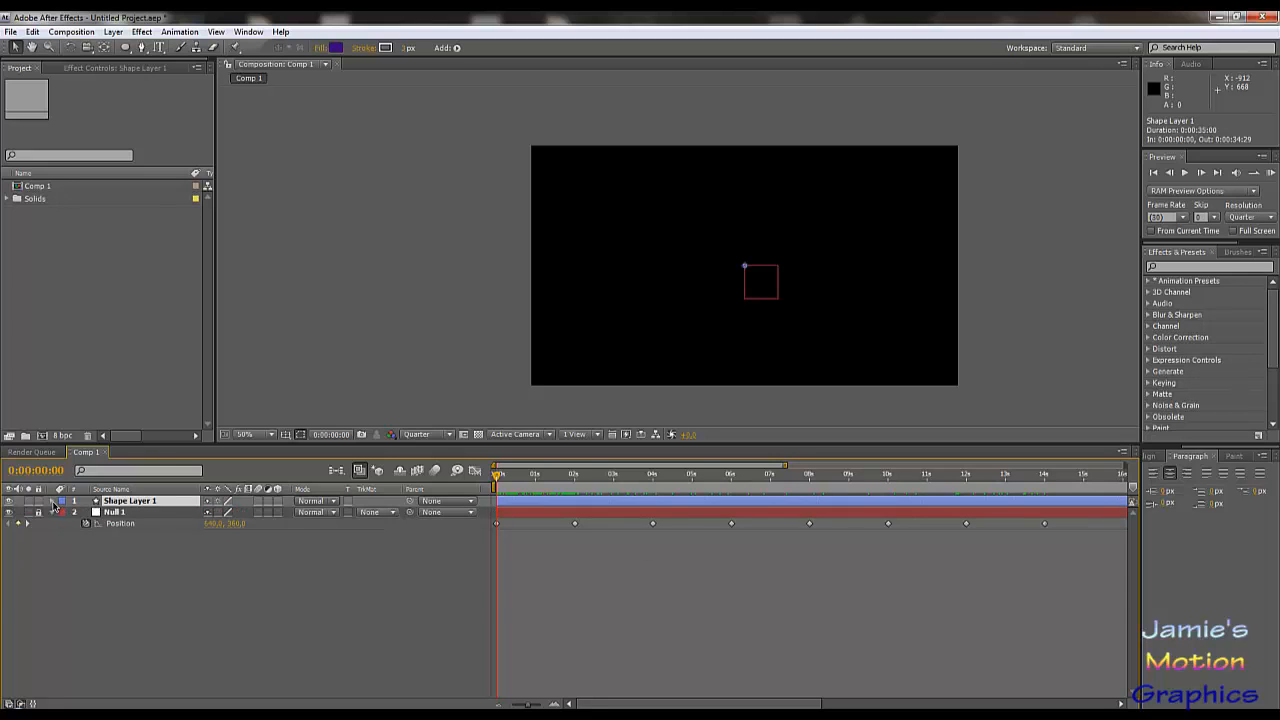
{"action": "left_click", "coordinate": [53, 506]}
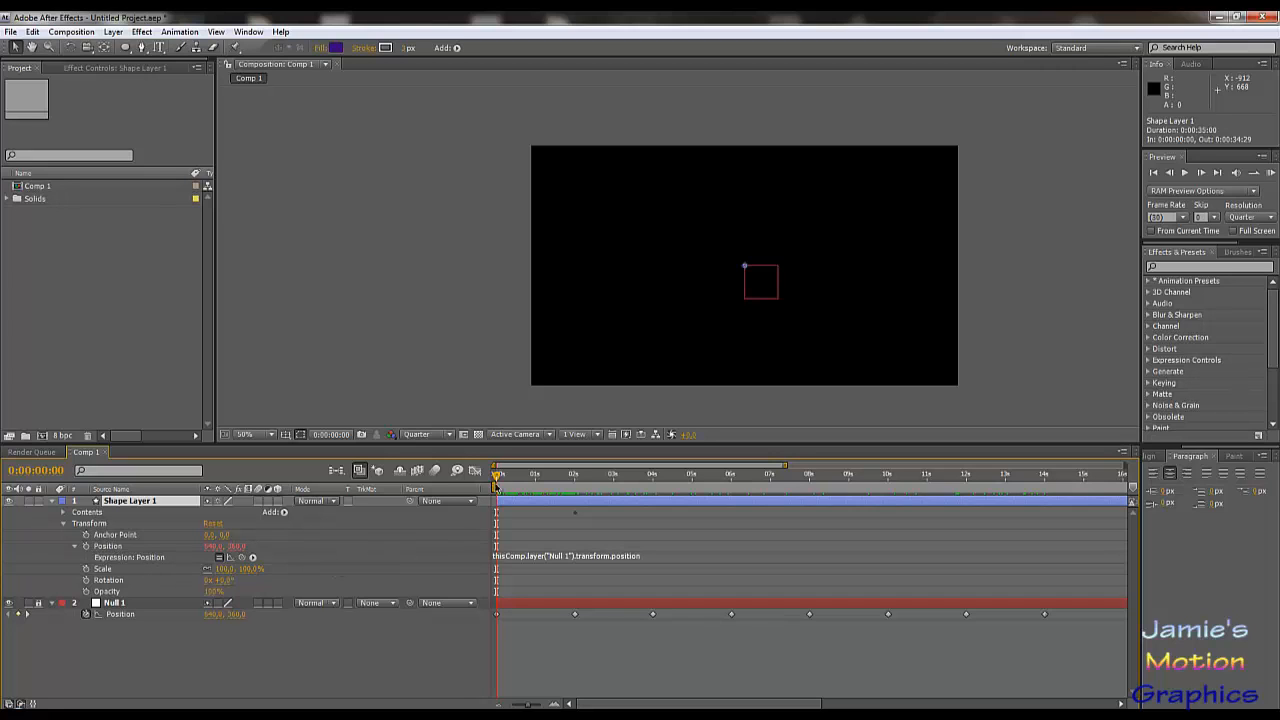
{"action": "left_click_drag", "start_coordinate": [495, 482], "coordinate": [534, 485]}
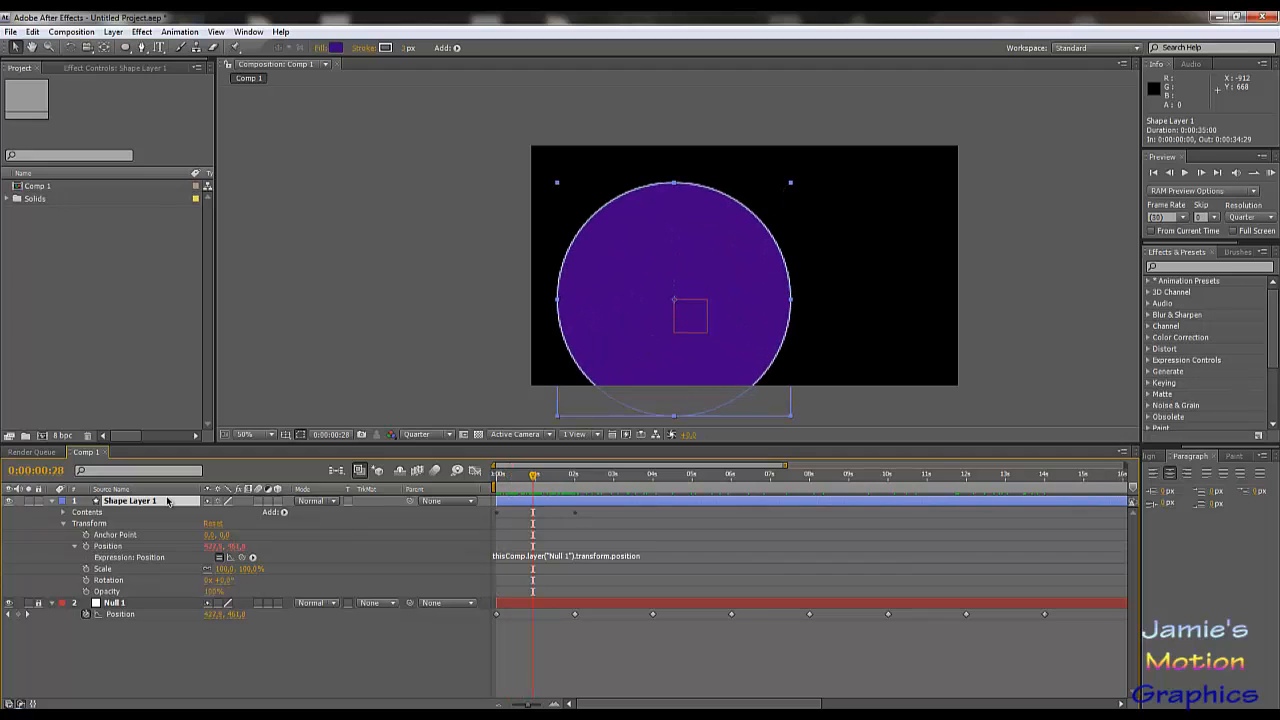
{"action": "key", "text": "ctrl+d"}
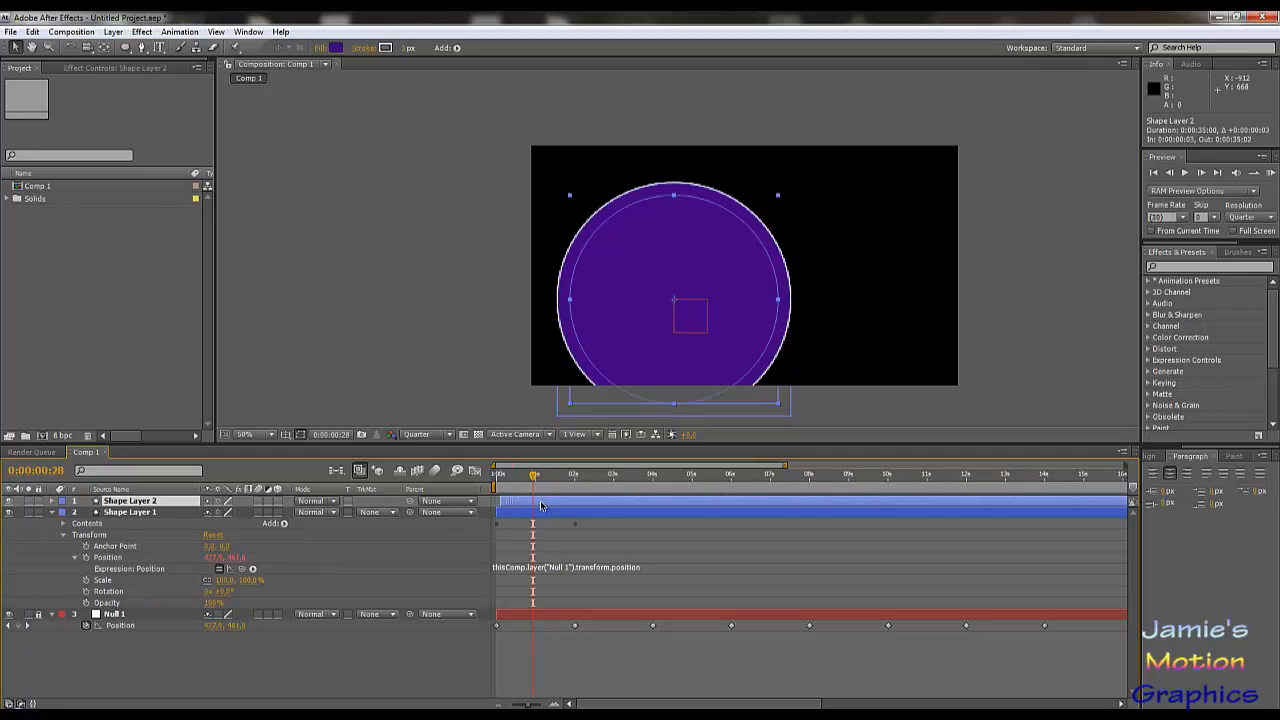
{"action": "left_click_drag", "start_coordinate": [507, 507], "coordinate": [545, 507]}
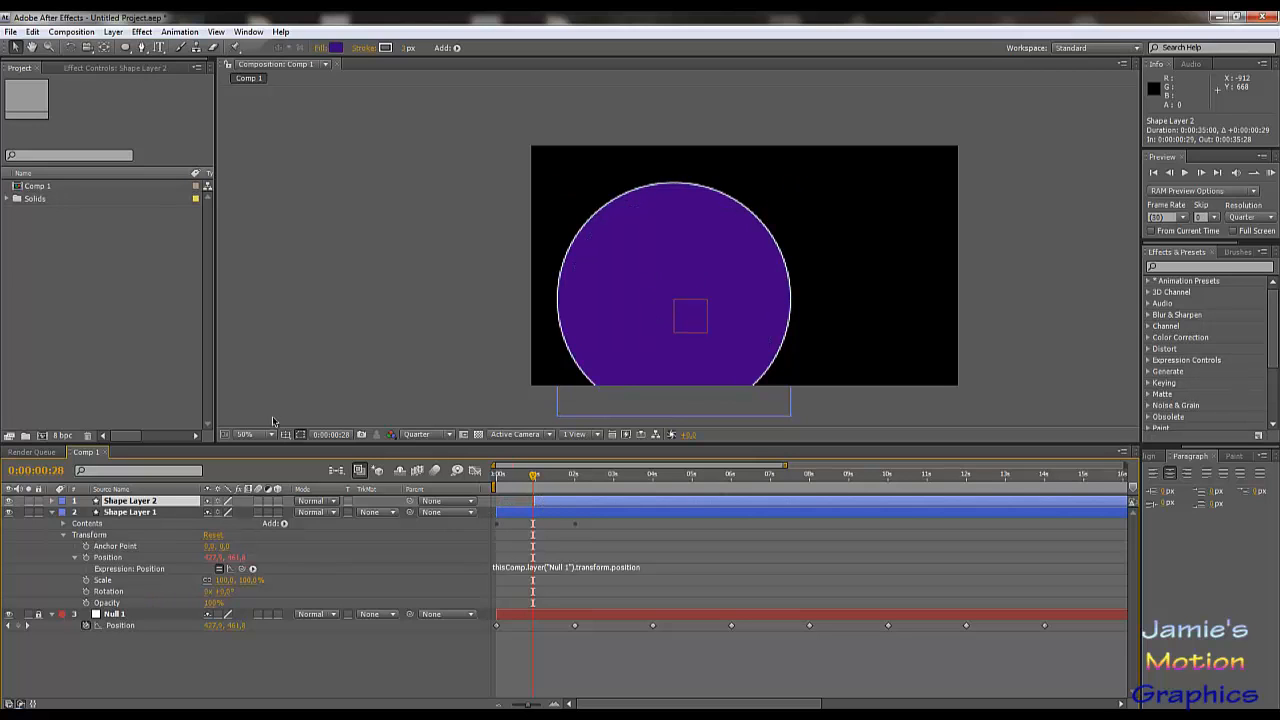
- Give Shape Layer 2 a brighter purple fill, about 6100C4, and move its start to 16 frames
{"action": "left_click", "coordinate": [336, 48]}
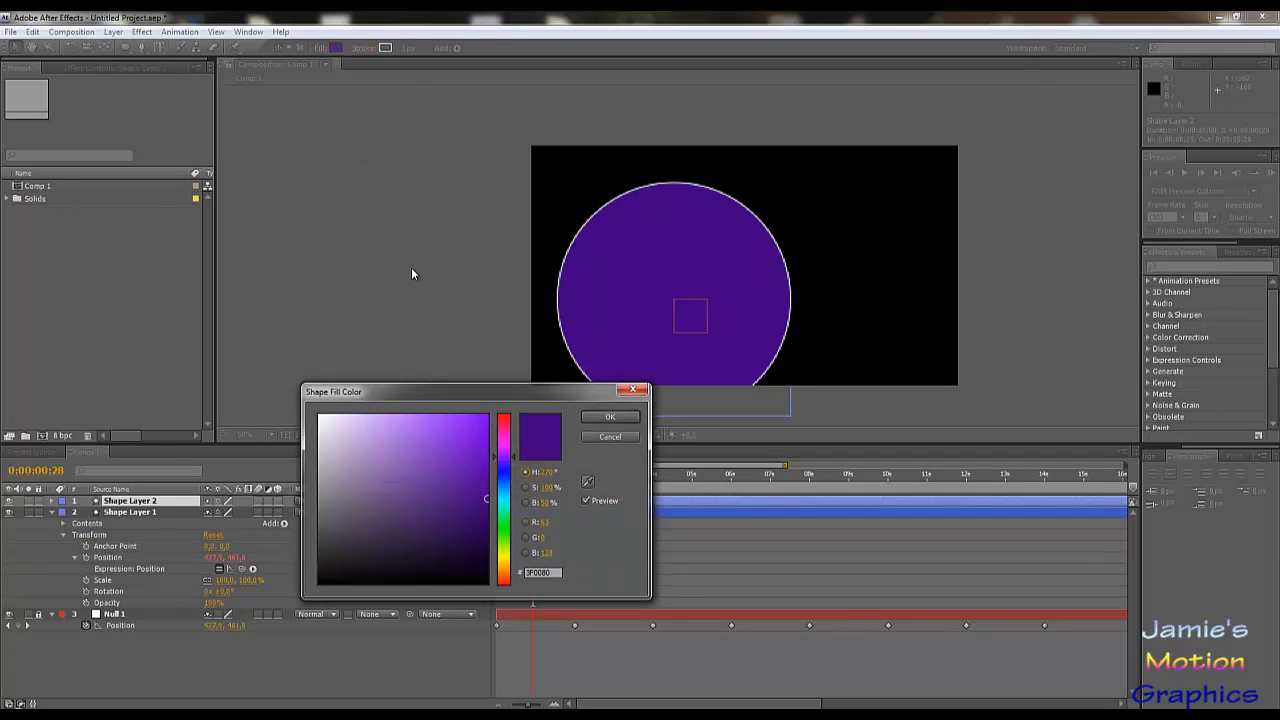
{"action": "left_click_drag", "start_coordinate": [472, 466], "coordinate": [486, 443]}
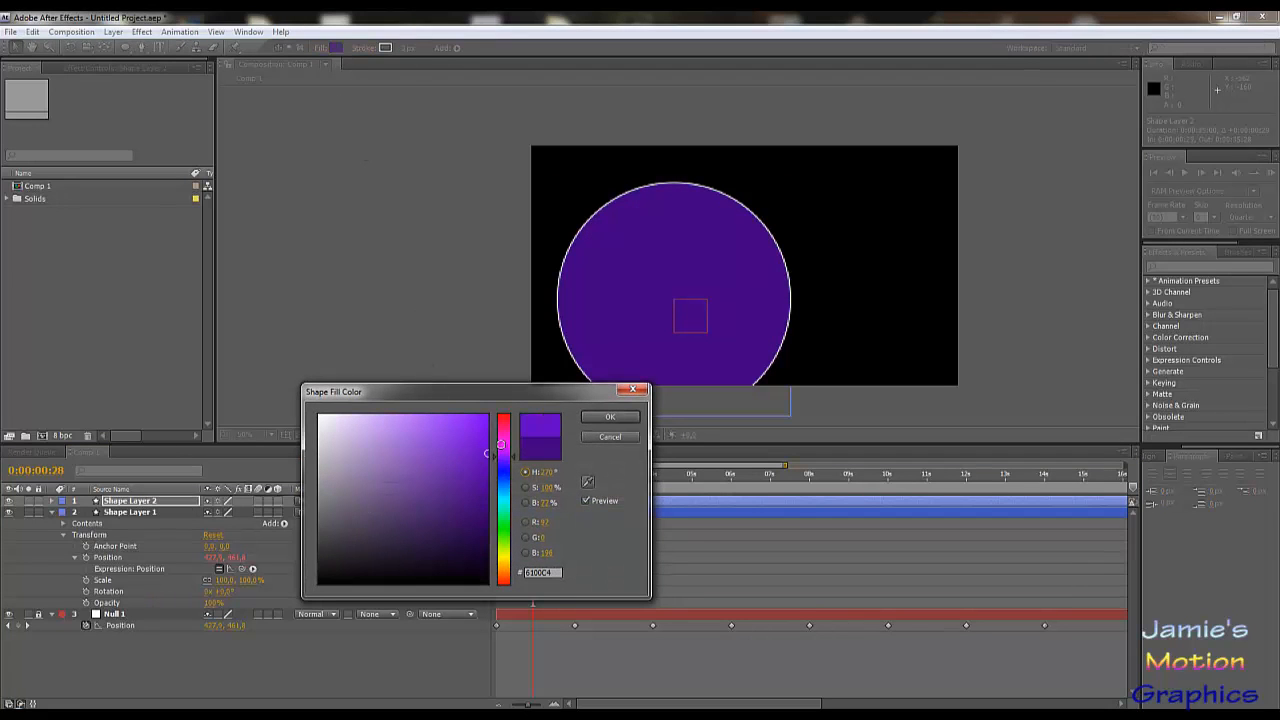
{"action": "left_click", "coordinate": [606, 418]}
{"action": "mouse_move", "coordinate": [535, 480]}
{"action": "left_mouse_down"}
{"action": "mouse_move", "coordinate": [517, 478]}
{"action": "mouse_move", "coordinate": [530, 503]}
{"action": "mouse_move", "coordinate": [535, 479]}
{"action": "mouse_move", "coordinate": [552, 480]}
{"action": "left_mouse_up"}
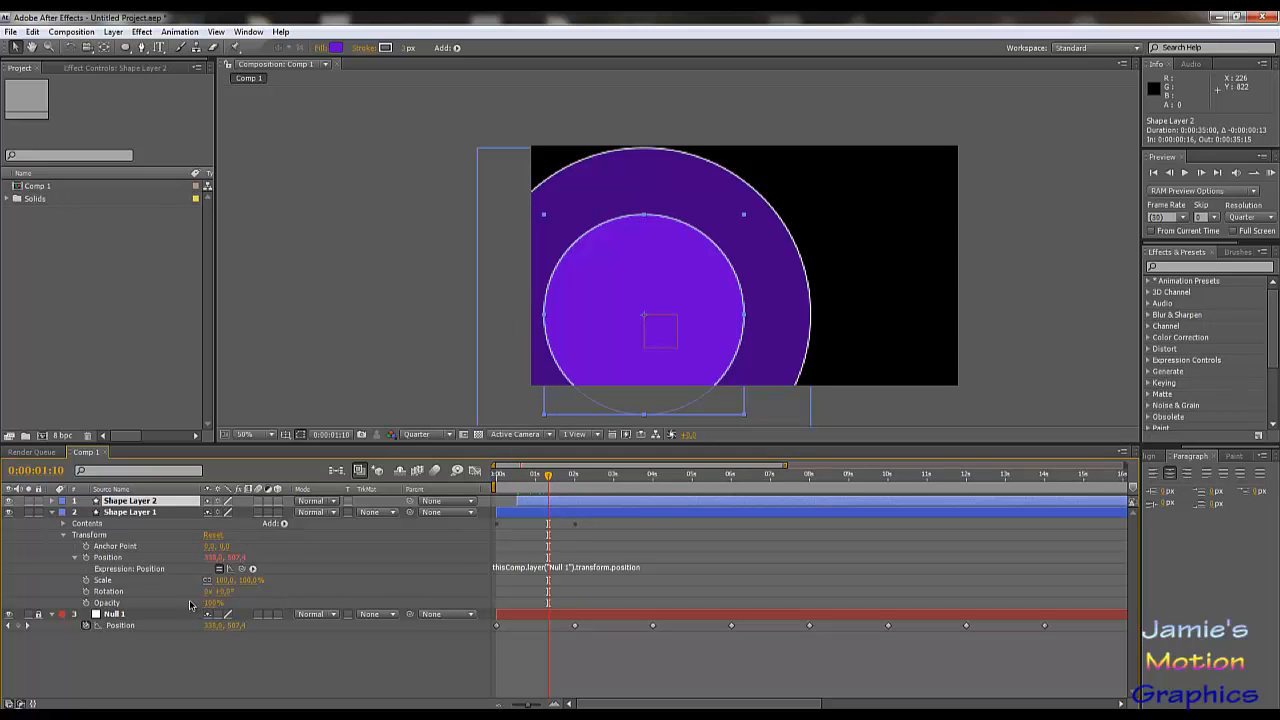
- Delete Stroke 1 from the Ellipse 1 contents of Shape Layer 1
{"action": "left_click", "coordinate": [128, 521]}
{"action": "left_click", "coordinate": [63, 523]}
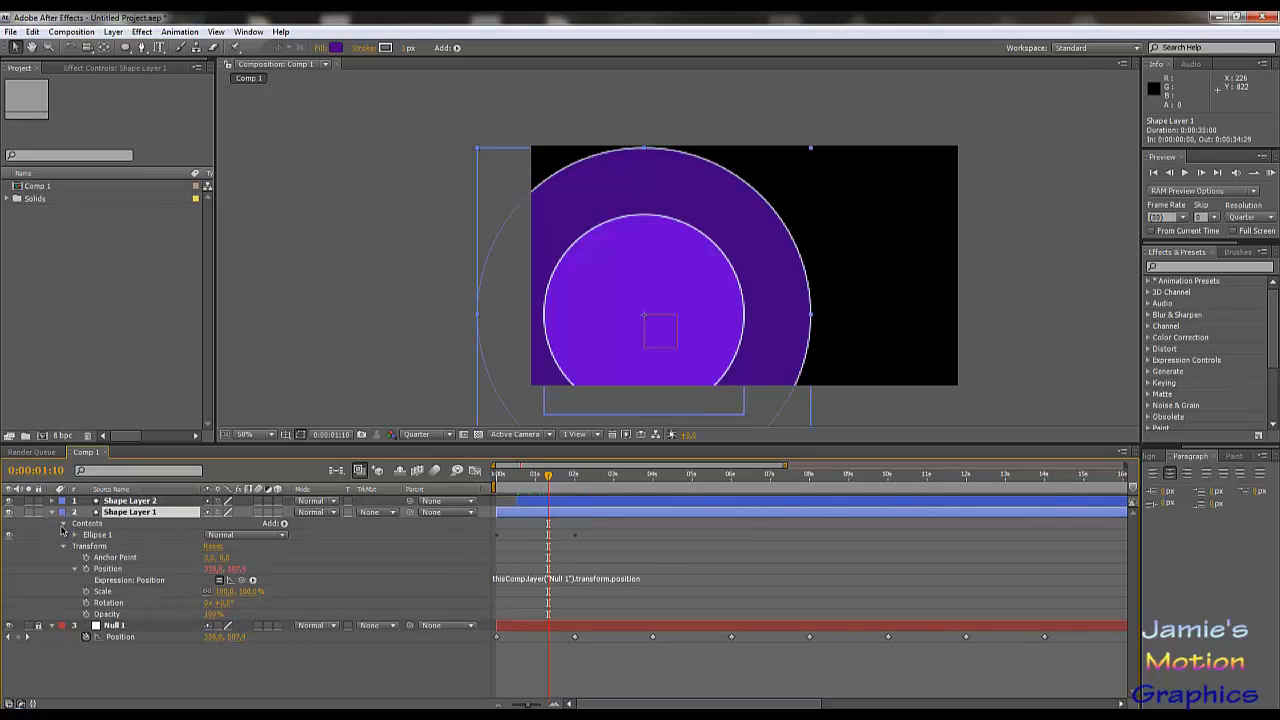
{"action": "left_click", "coordinate": [74, 535]}
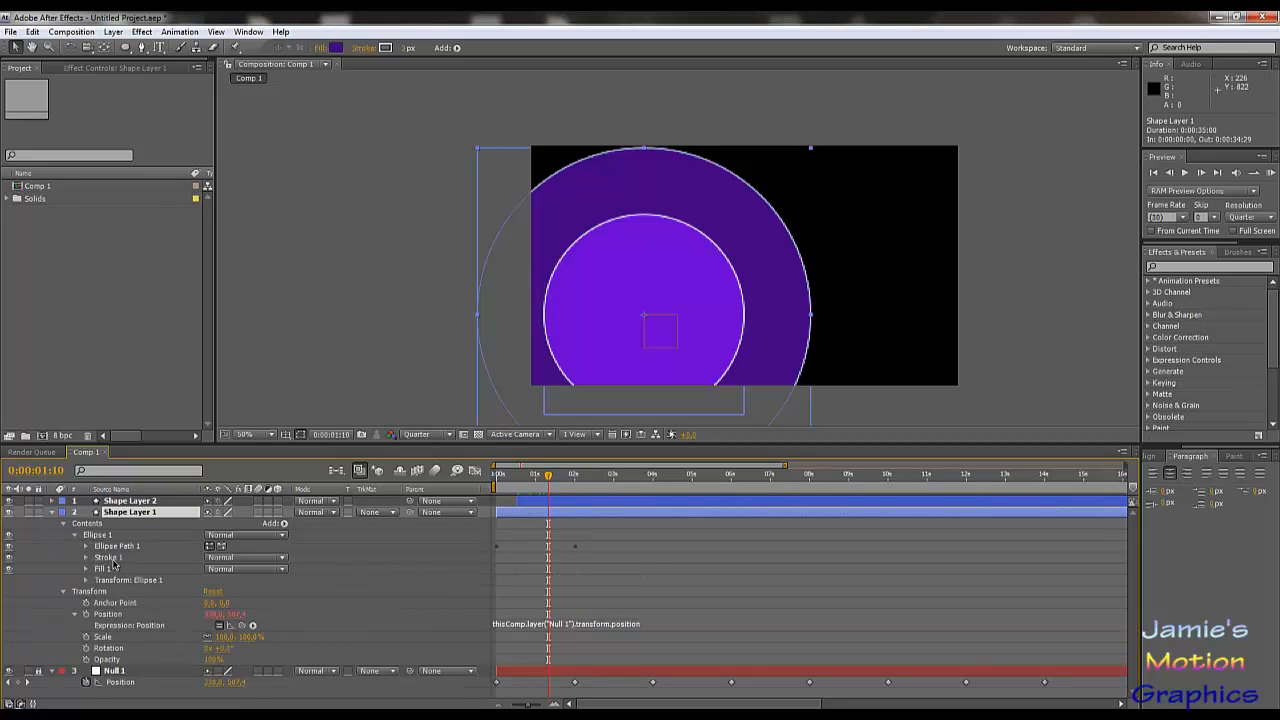
{"action": "left_click", "coordinate": [112, 561]}
{"action": "key", "text": "Delete"}
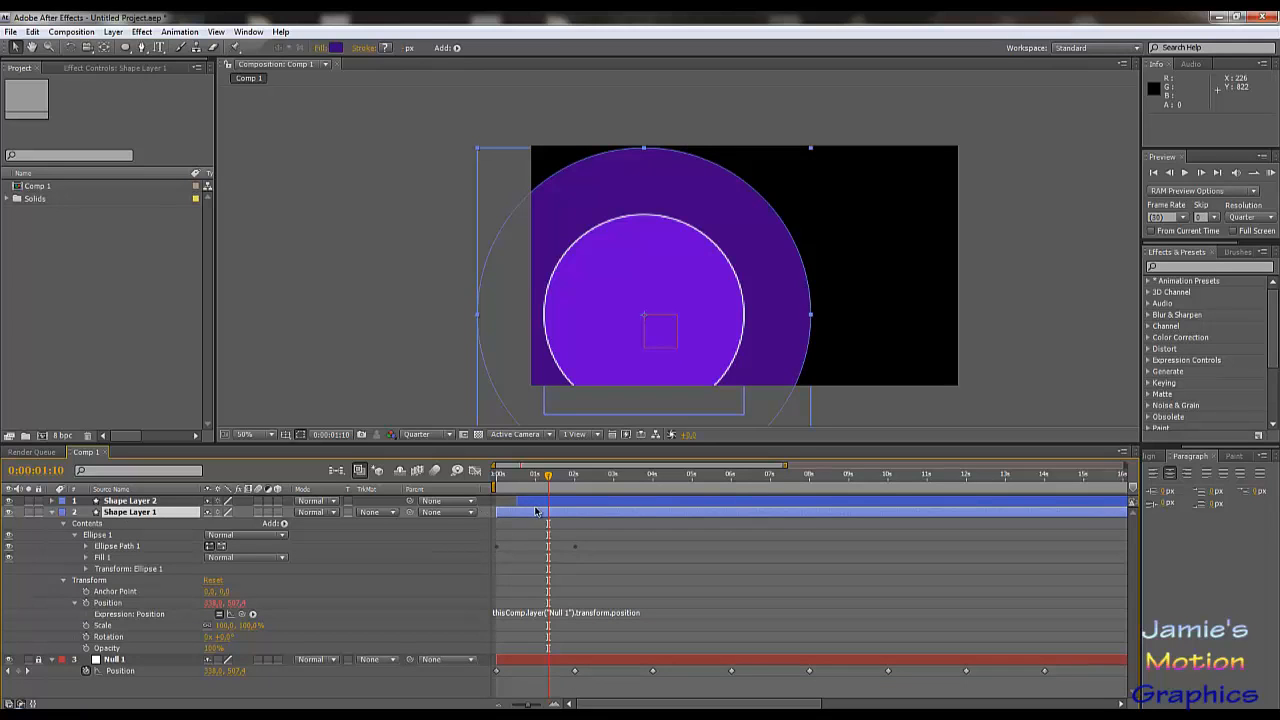
- Check the overlapping circles at different times and delete Shape Layer 2, the copy that still has a stroke
{"action": "left_click_drag", "start_coordinate": [546, 481], "coordinate": [557, 489]}
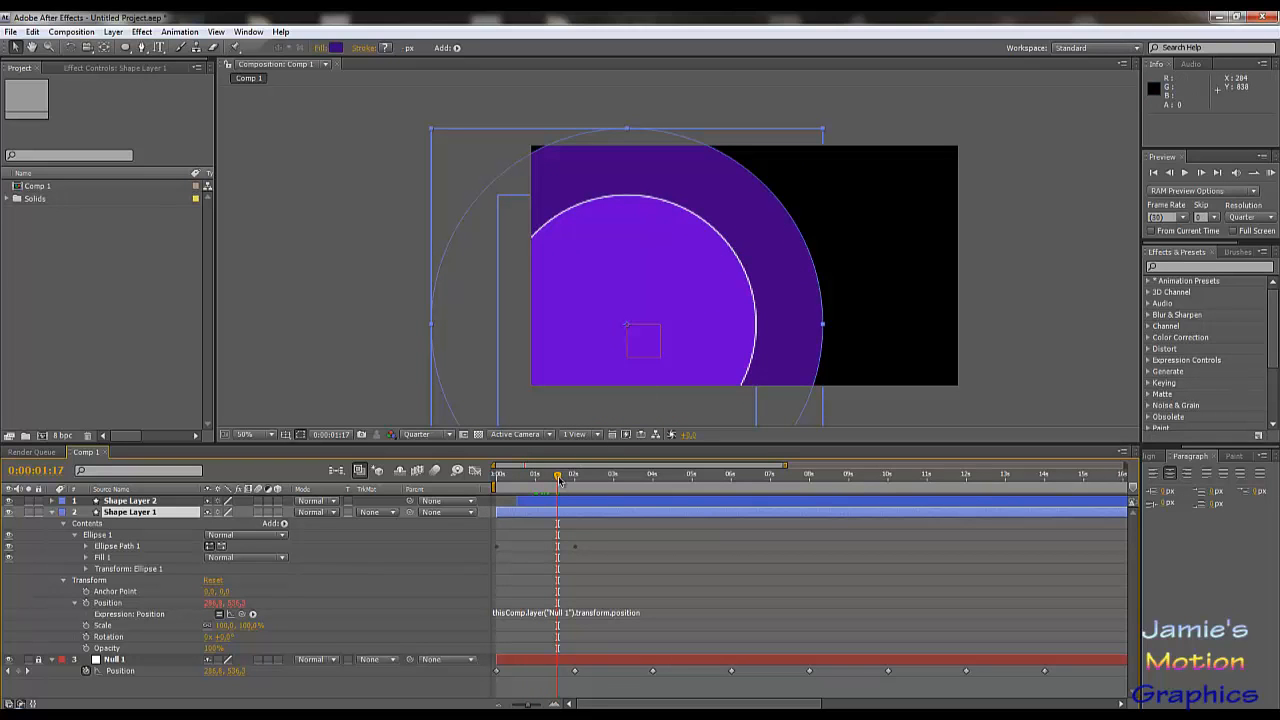
{"action": "left_click_drag", "start_coordinate": [559, 482], "coordinate": [529, 477]}
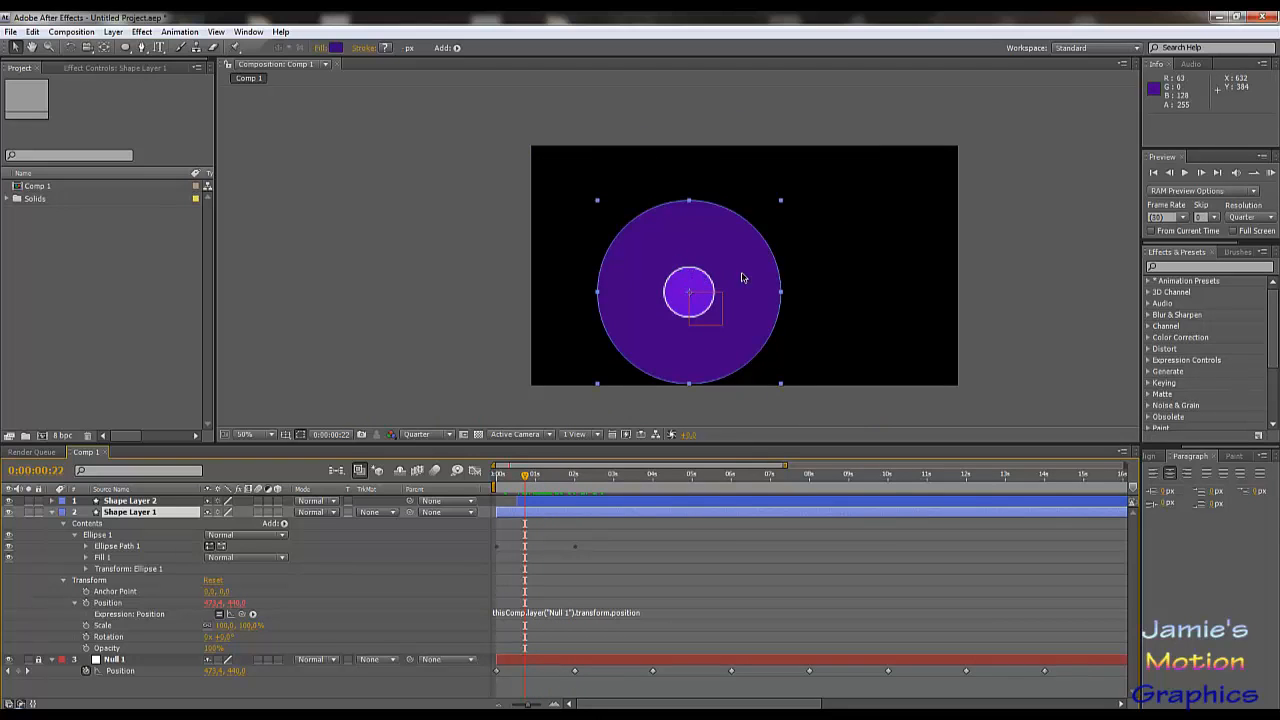
{"action": "left_click", "coordinate": [130, 501]}
{"action": "key", "text": "Delete"}
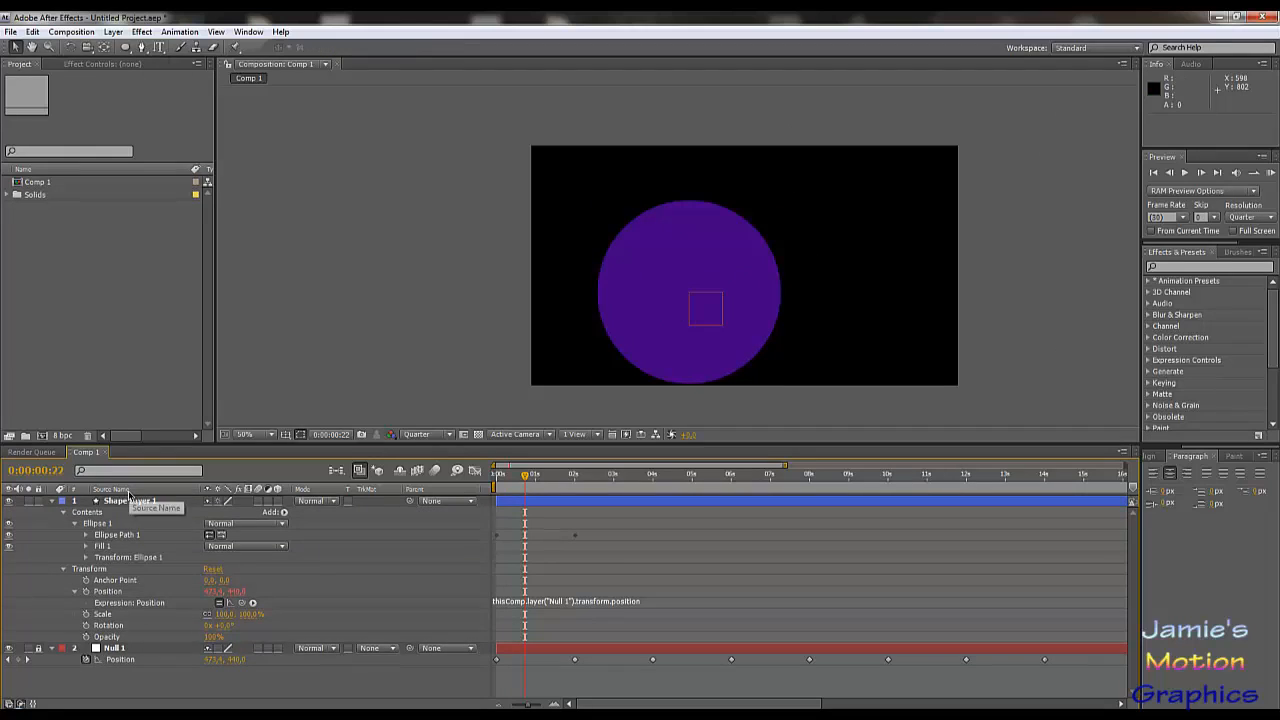
- Duplicate the strokeless Shape Layer 1 and reveal the copy's animated size and position properties
{"action": "left_click", "coordinate": [64, 512]}
{"action": "left_click", "coordinate": [64, 512]}
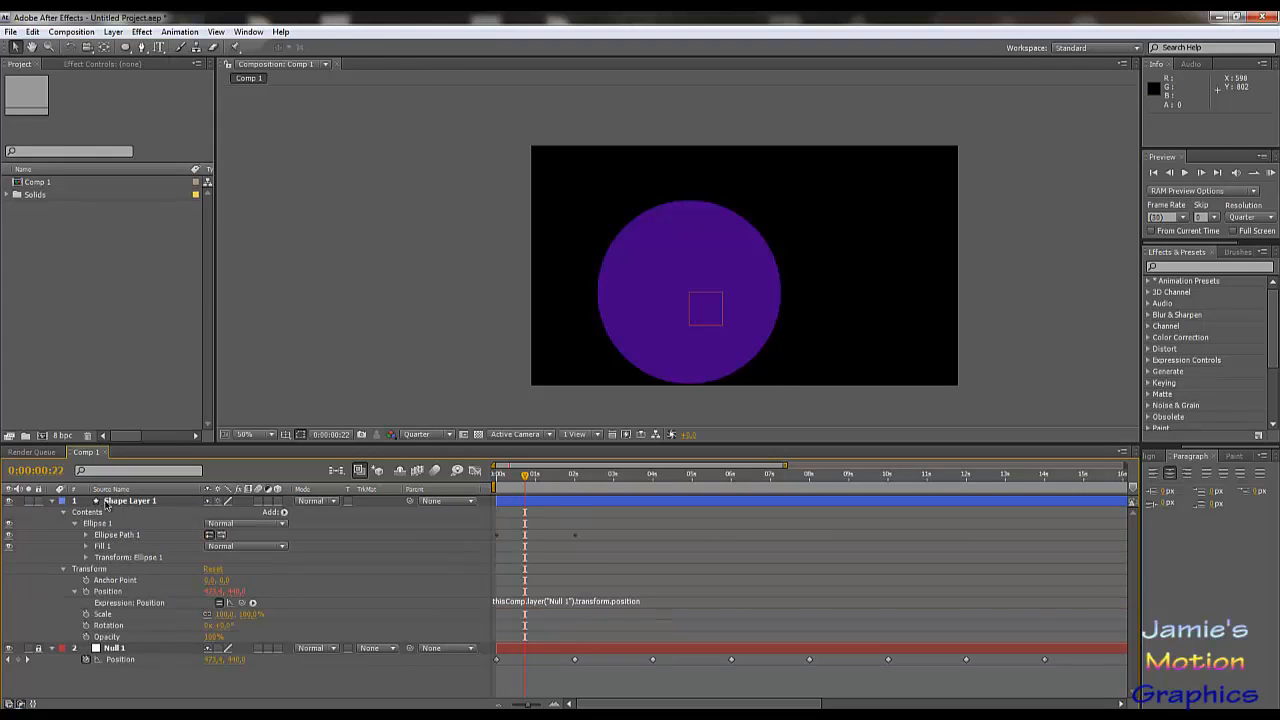
{"action": "left_click", "coordinate": [112, 501]}
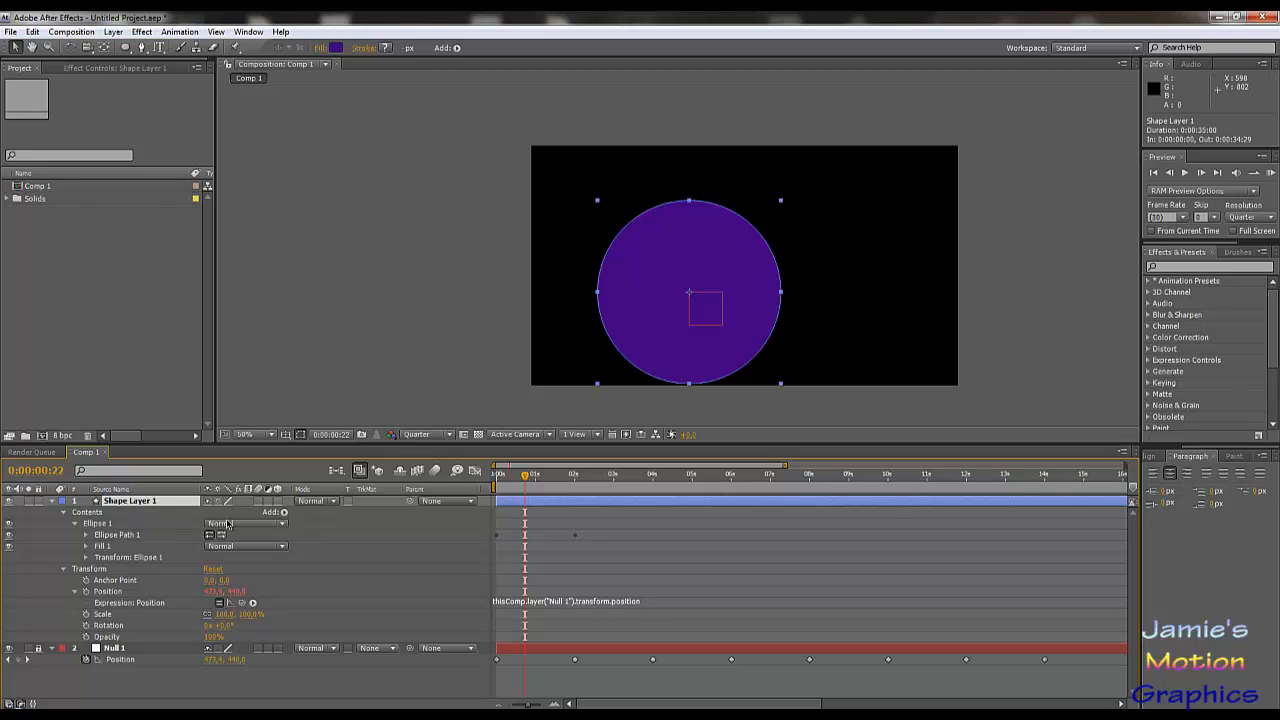
{"action": "key", "text": "ctrl+d"}
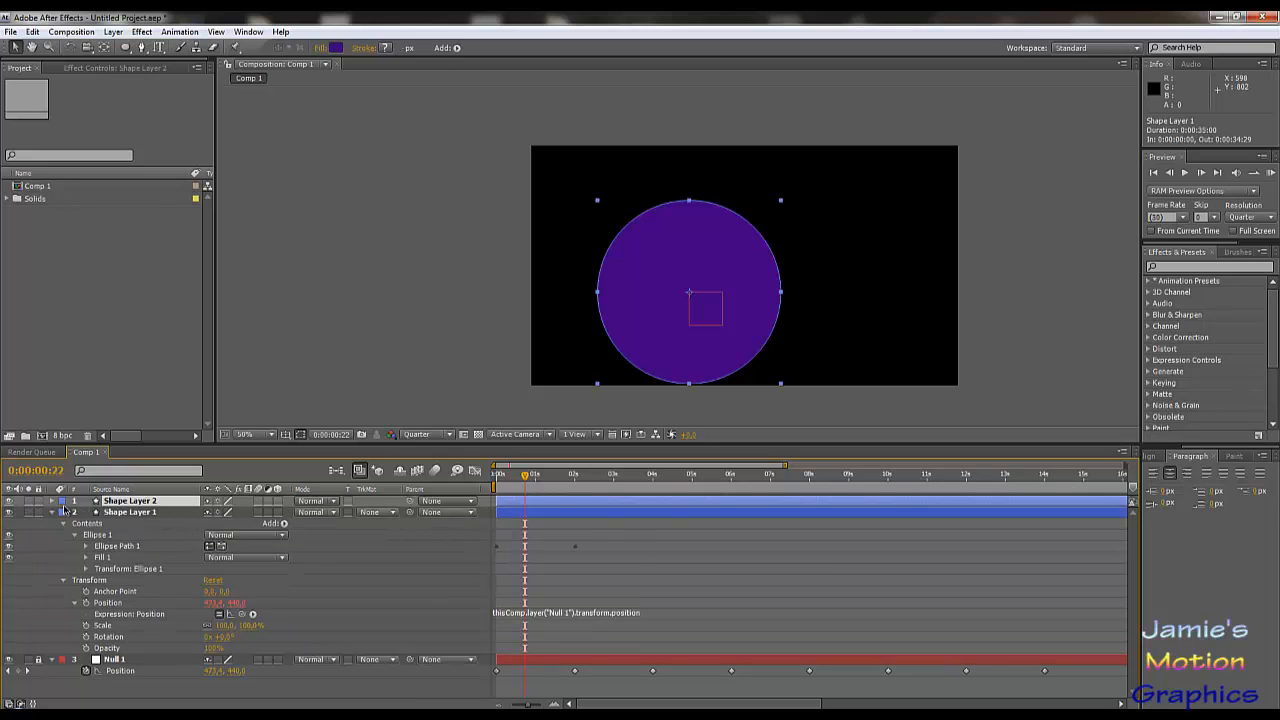
{"action": "left_click", "coordinate": [52, 502]}
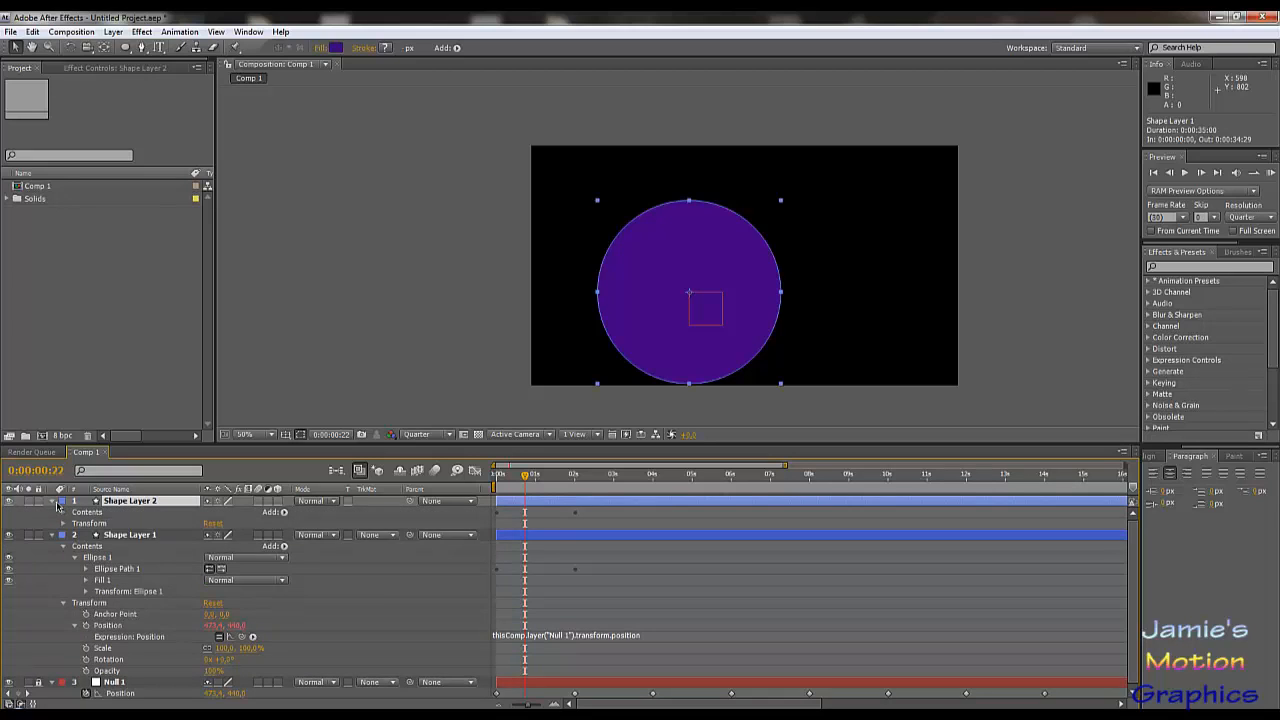
{"action": "left_click", "coordinate": [65, 512]}
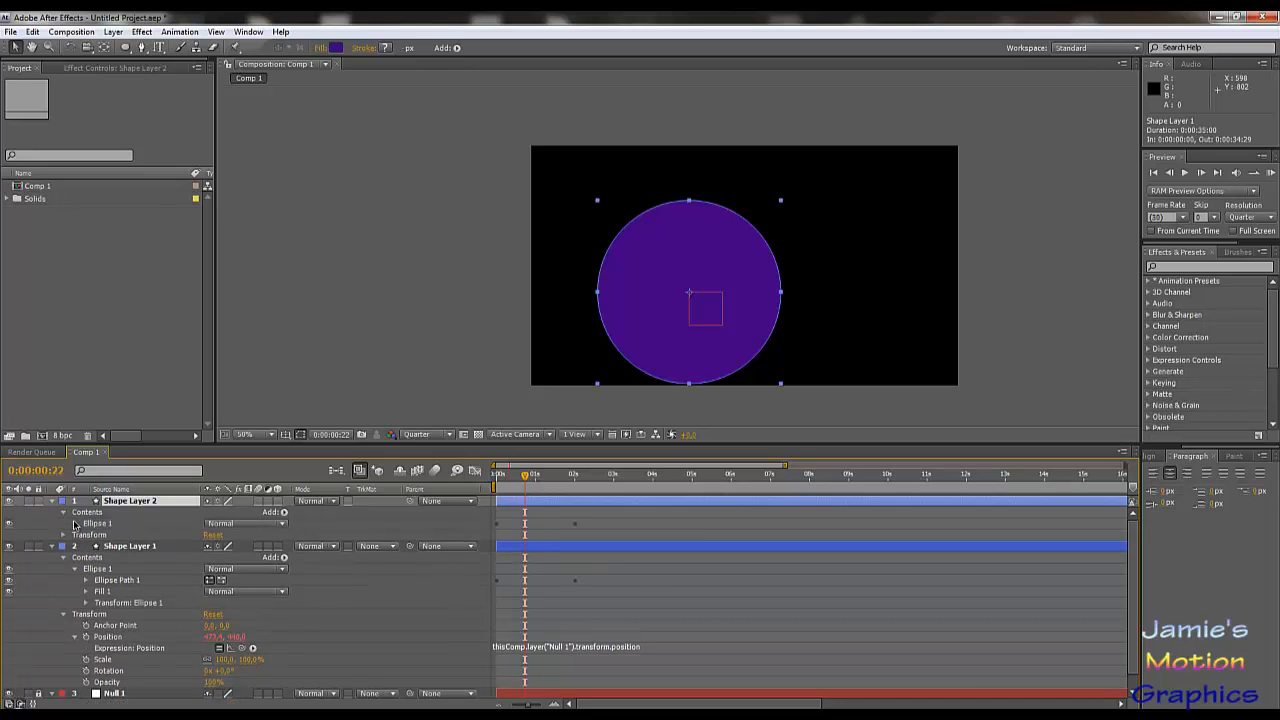
{"action": "key", "text": "u"}
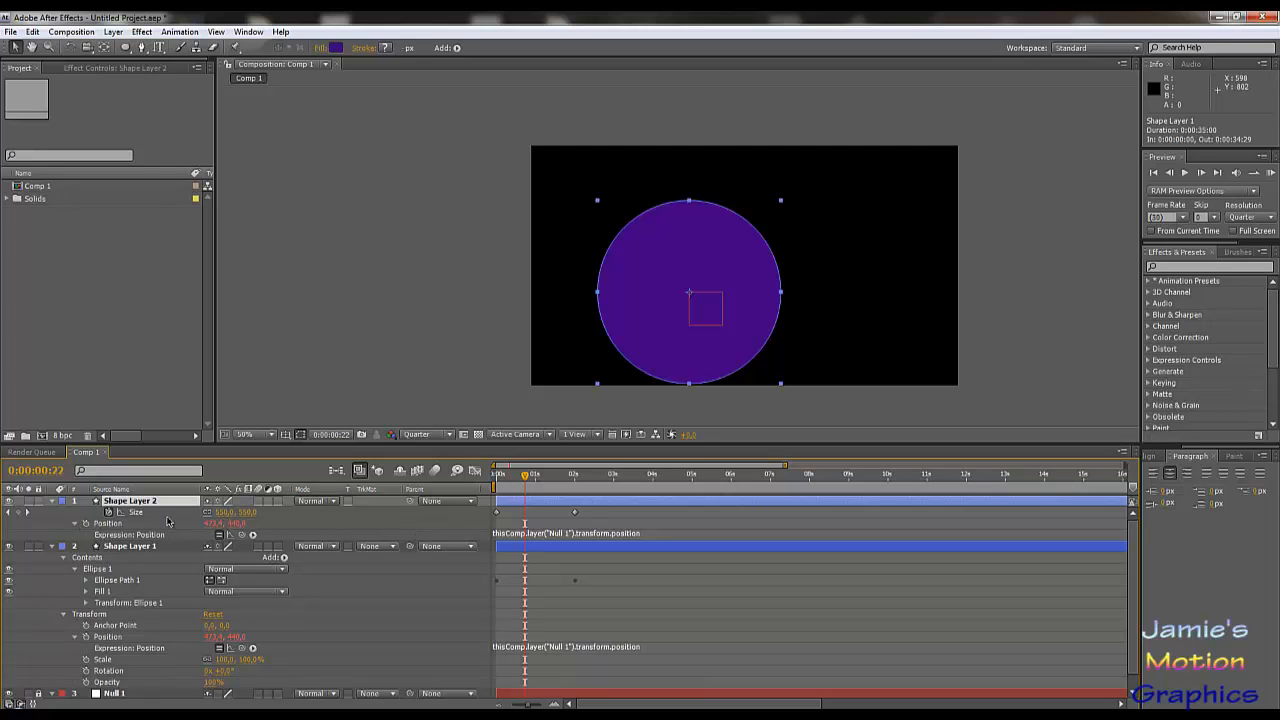
- Rewrite Shape Layer 2's position expression as an array: [thisComp.layer("Null 1").transform.position[0],thisComp.layer("Null 1").transform.position[1]]
{"action": "left_click", "coordinate": [556, 534]}
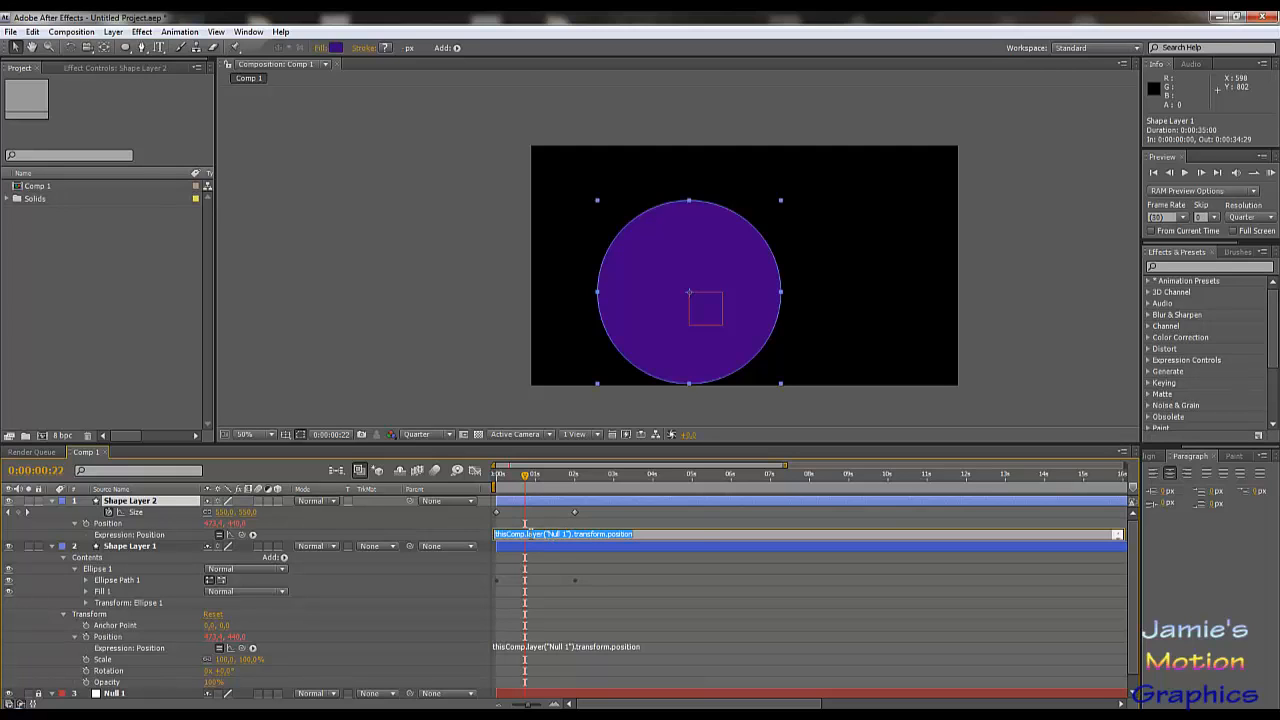
{"action": "left_click", "coordinate": [640, 535]}
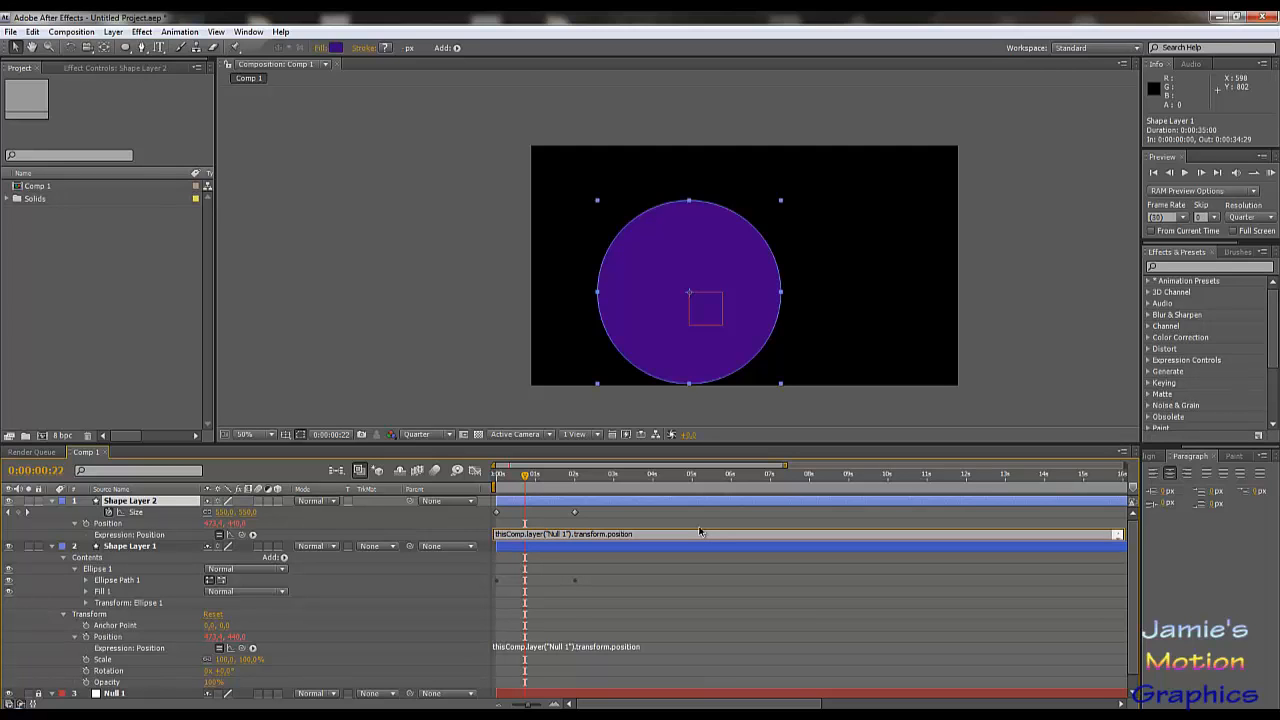
{"action": "type", "text": "["}
{"action": "key", "text": "ctrl+a"}
{"action": "key", "text": "ctrl+c"}
{"action": "key", "text": "Right"}
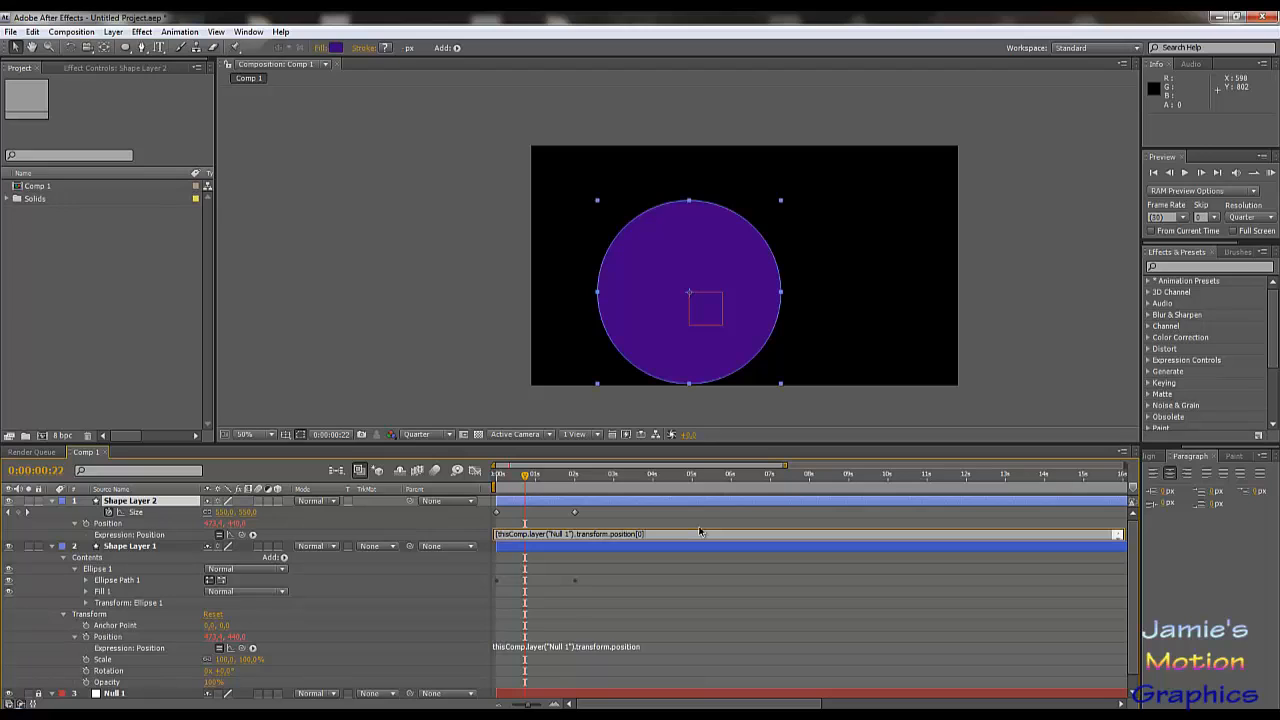
{"action": "key", "text": "ctrl+v"}
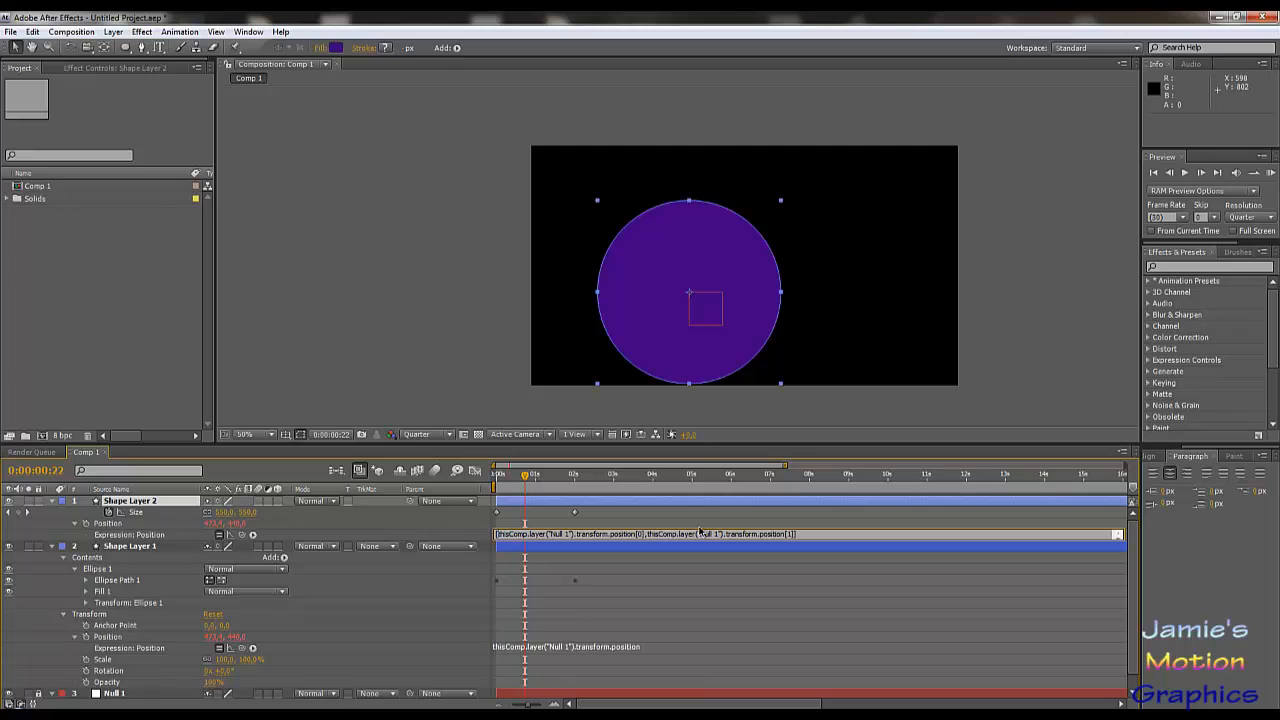
- Mirror Shape Layer 2 horizontally by prefixing the x term of its position expression with 1280-, and check the motion at 16 frames
{"action": "type", "text": "12"}
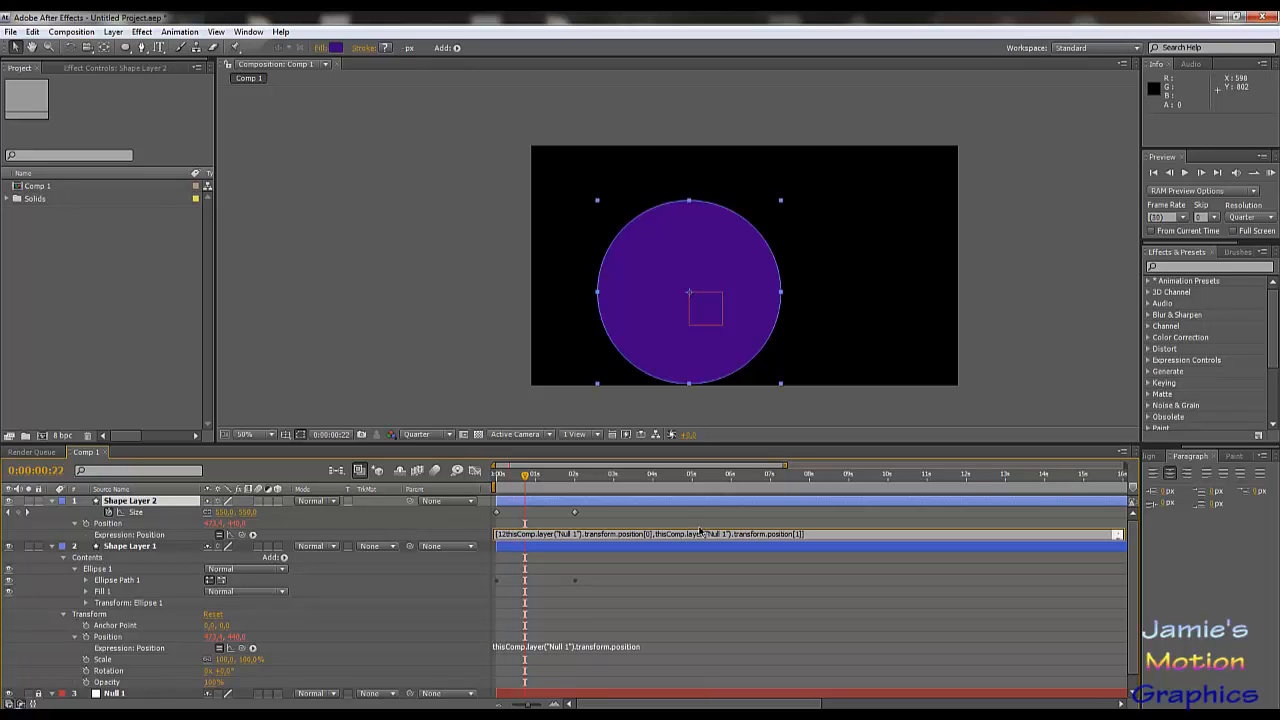
{"action": "type", "text": "80"}
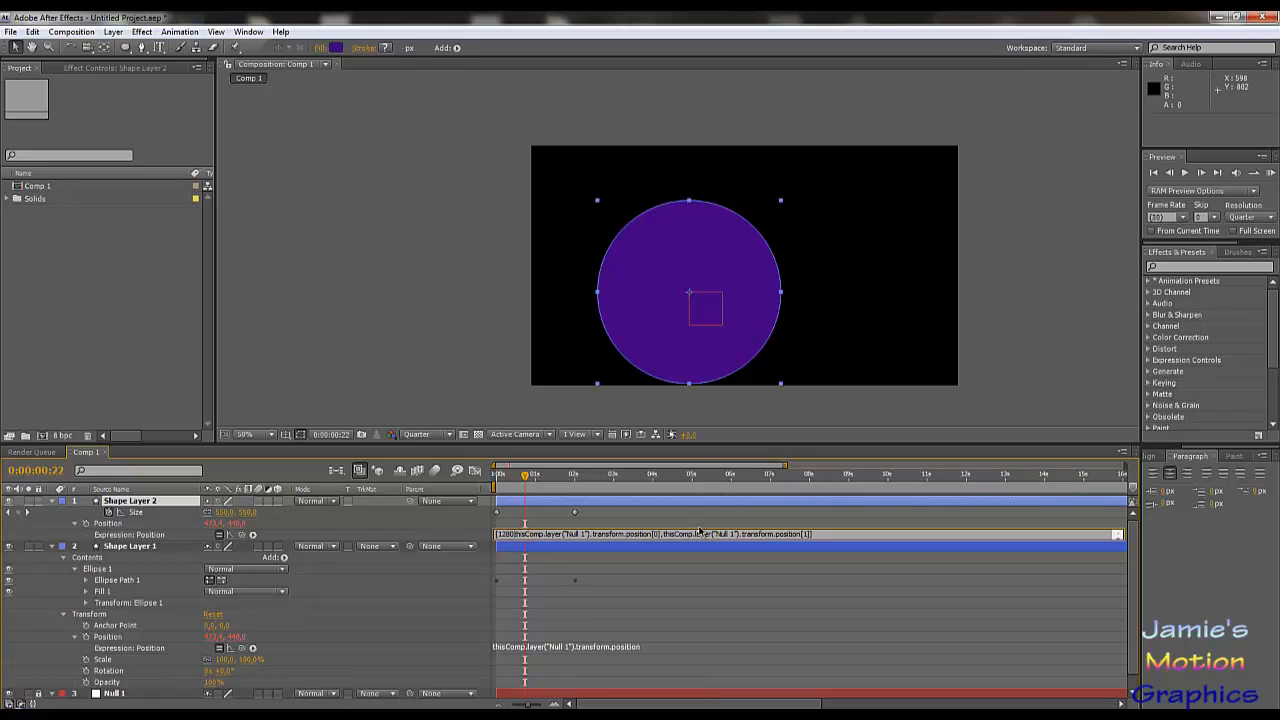
{"action": "type", "text": "-"}
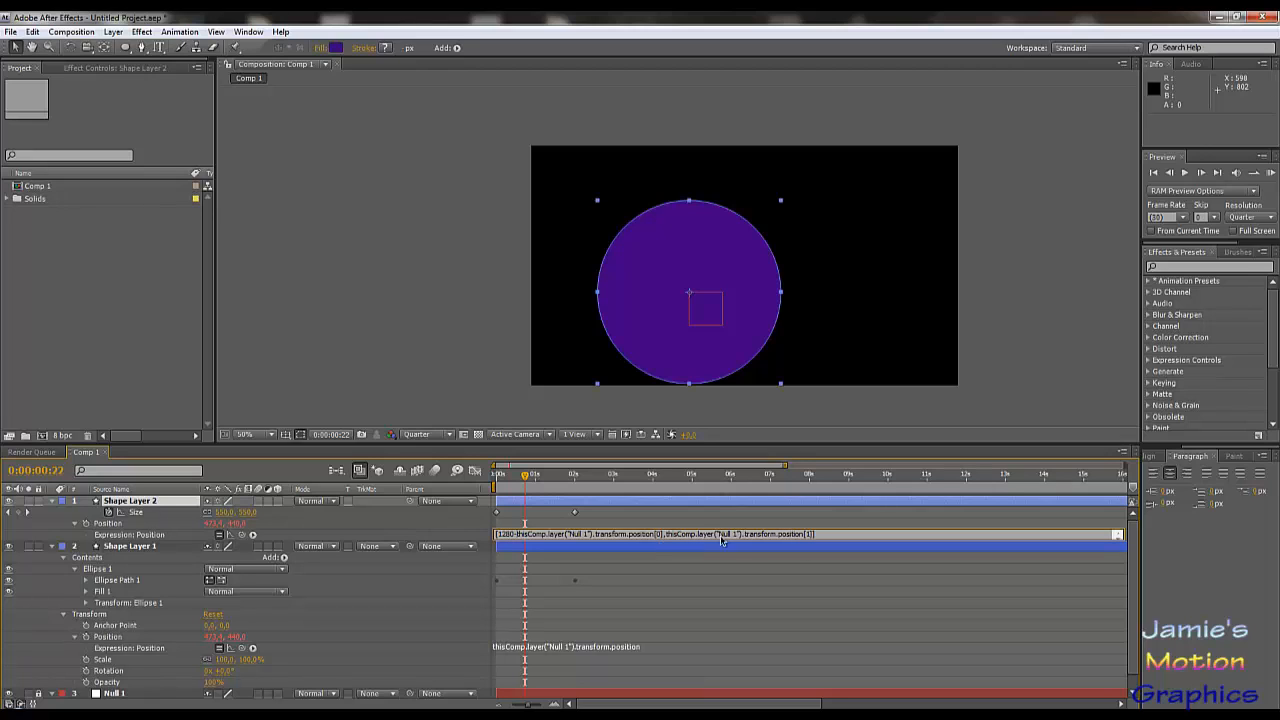
{"action": "left_click", "coordinate": [411, 590]}
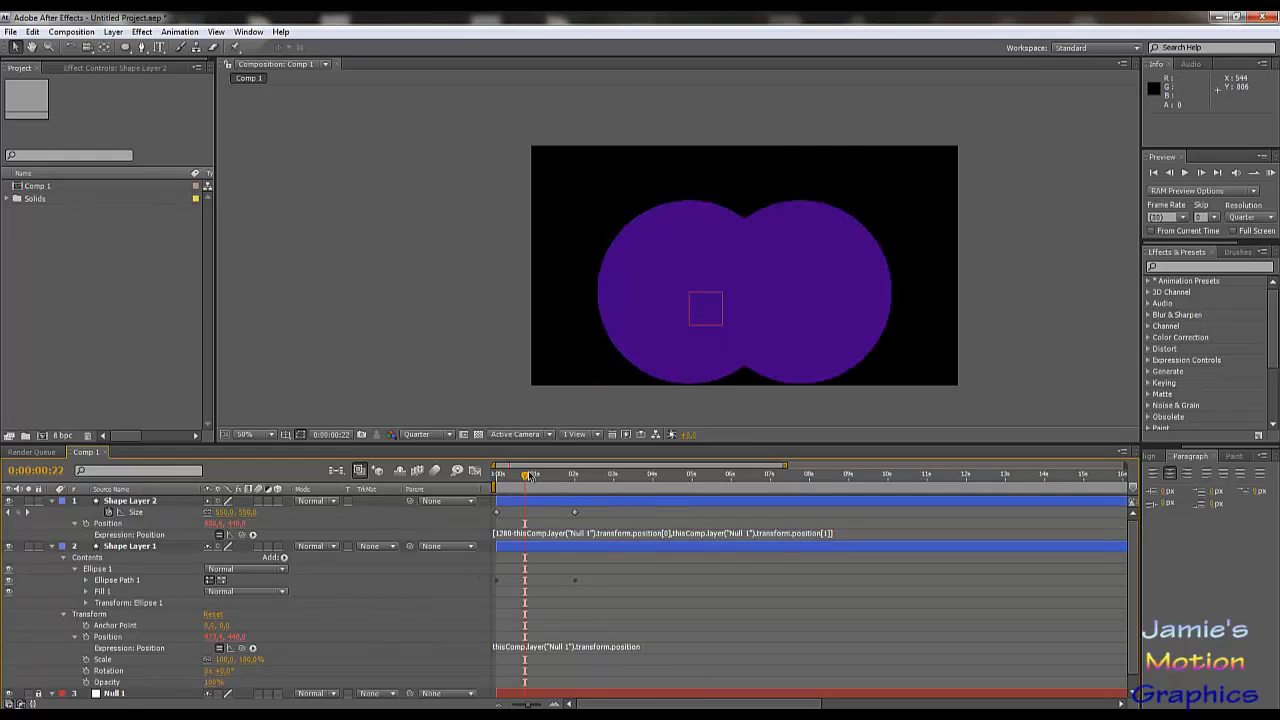
{"action": "mouse_move", "coordinate": [525, 480]}
{"action": "left_mouse_down"}
{"action": "mouse_move", "coordinate": [503, 485]}
{"action": "mouse_move", "coordinate": [700, 490]}
{"action": "mouse_move", "coordinate": [517, 492]}
{"action": "left_mouse_up"}
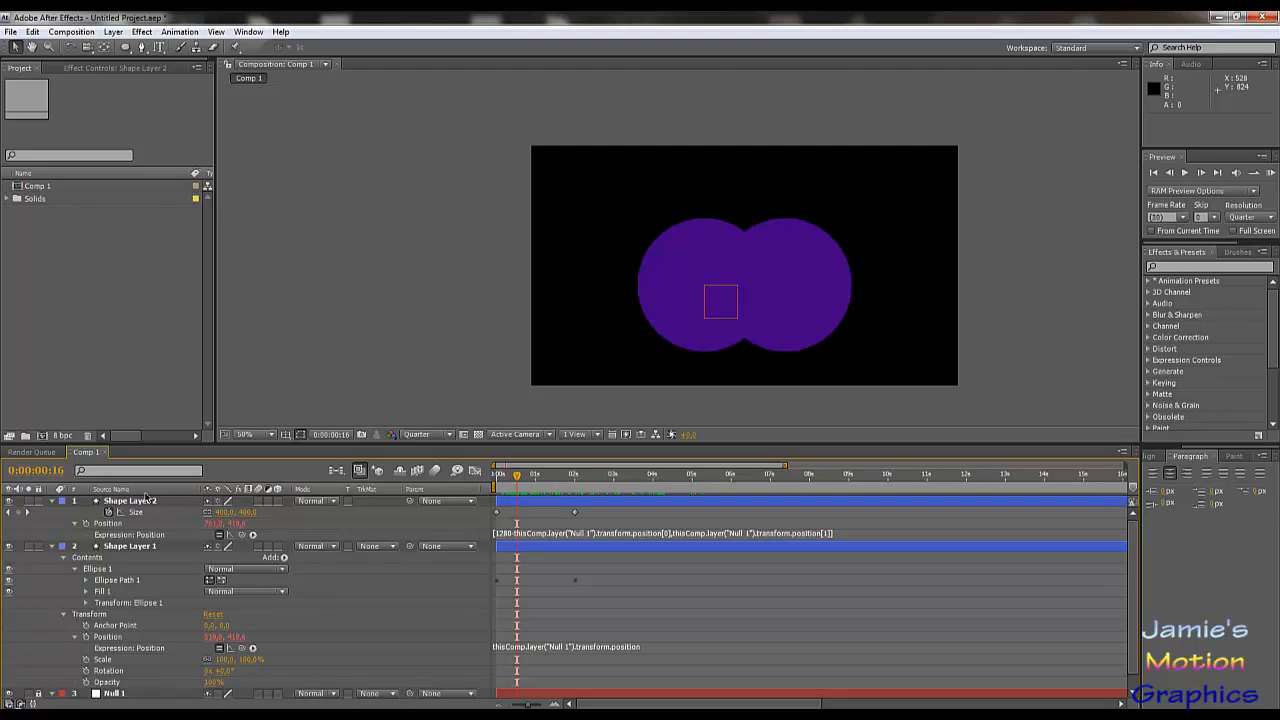
- Duplicate Shape Layer 2 and reveal the copy's animated size and position properties
{"action": "left_click", "coordinate": [146, 499]}
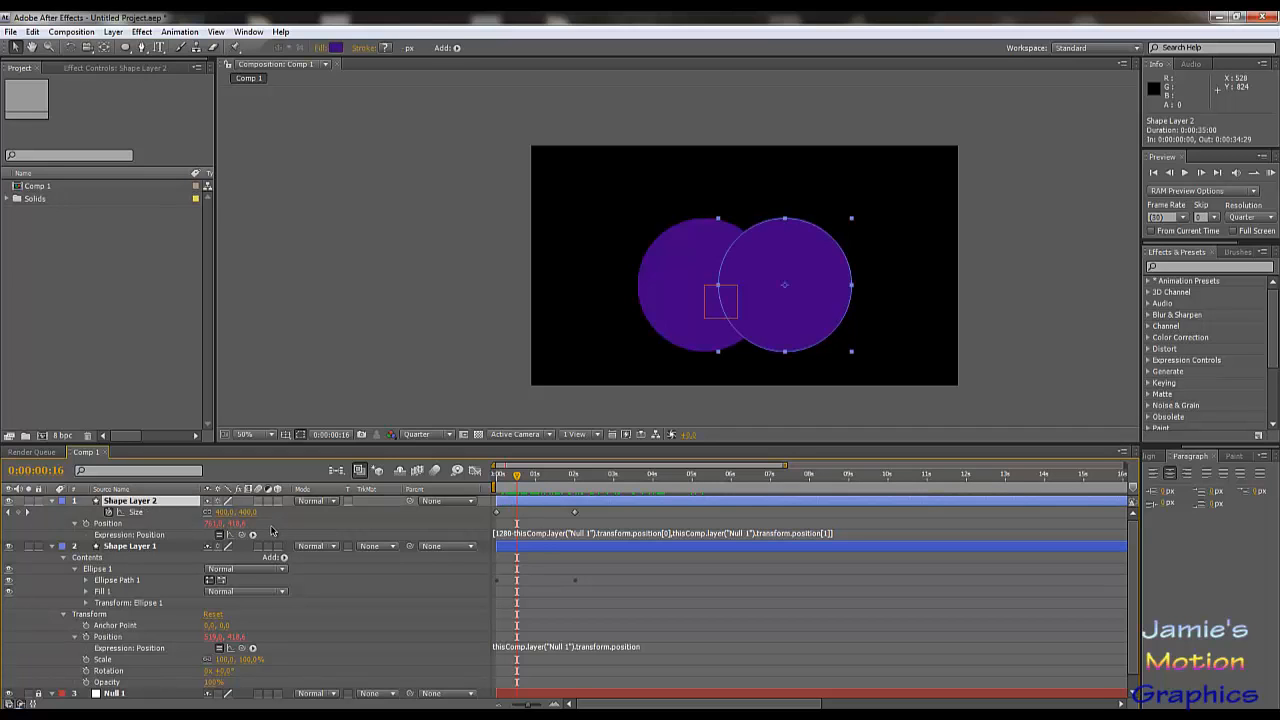
{"action": "key", "text": "ctrl+d"}
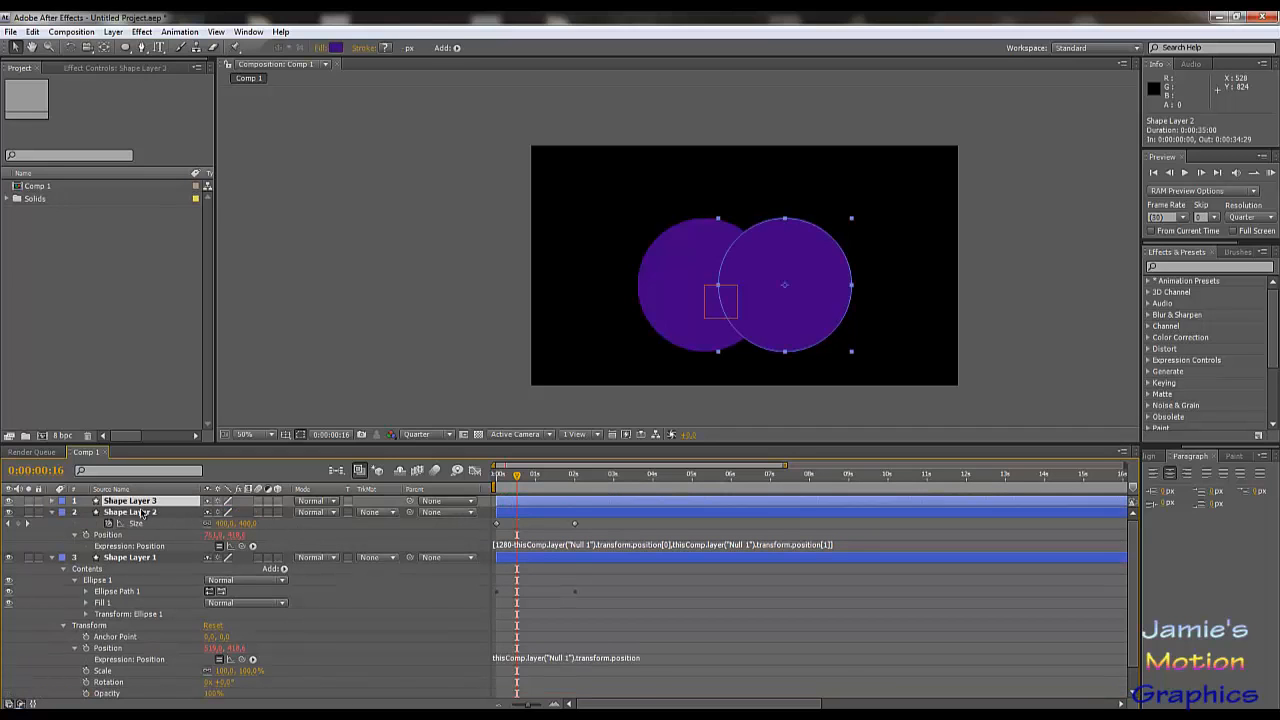
{"action": "key", "text": "u"}
{"action": "key", "text": "u"}
{"action": "left_click", "coordinate": [483, 530]}
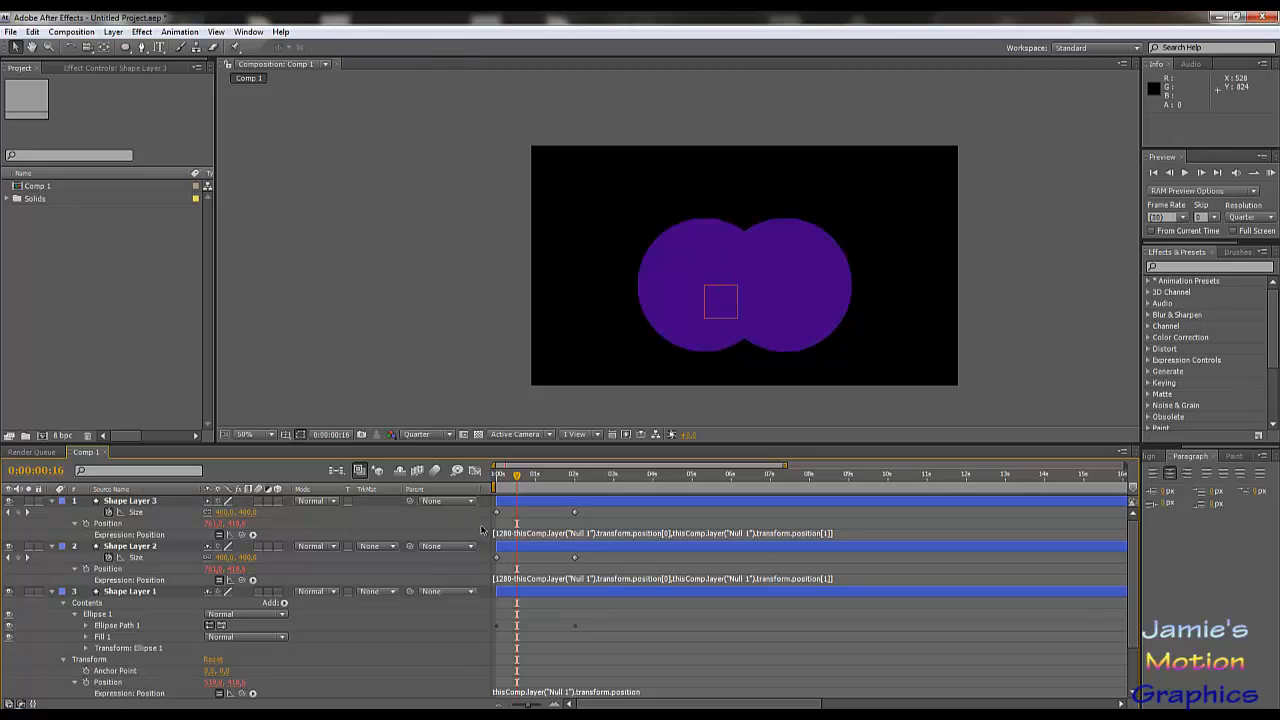
- In Shape Layer 3's position expression, remove 1280- from the x term and prefix the y term with 720-, and check the motion
{"action": "left_click", "coordinate": [522, 533]}
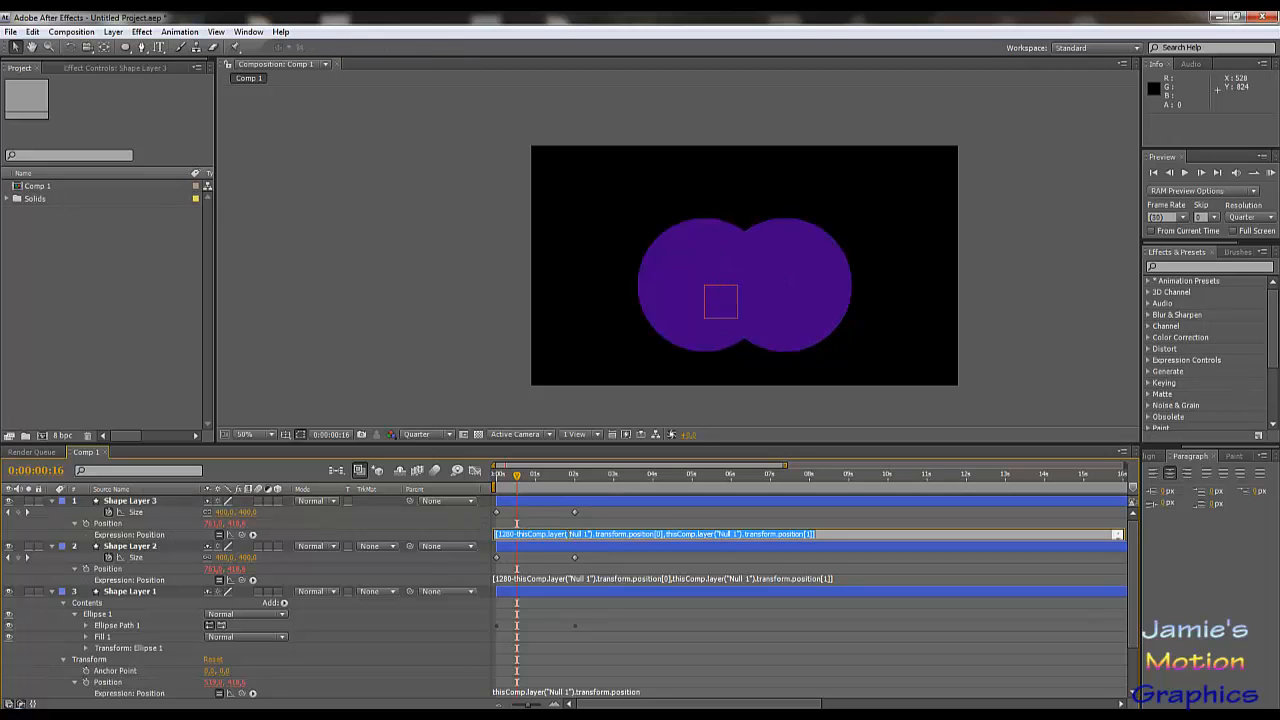
{"action": "left_click", "coordinate": [518, 534]}
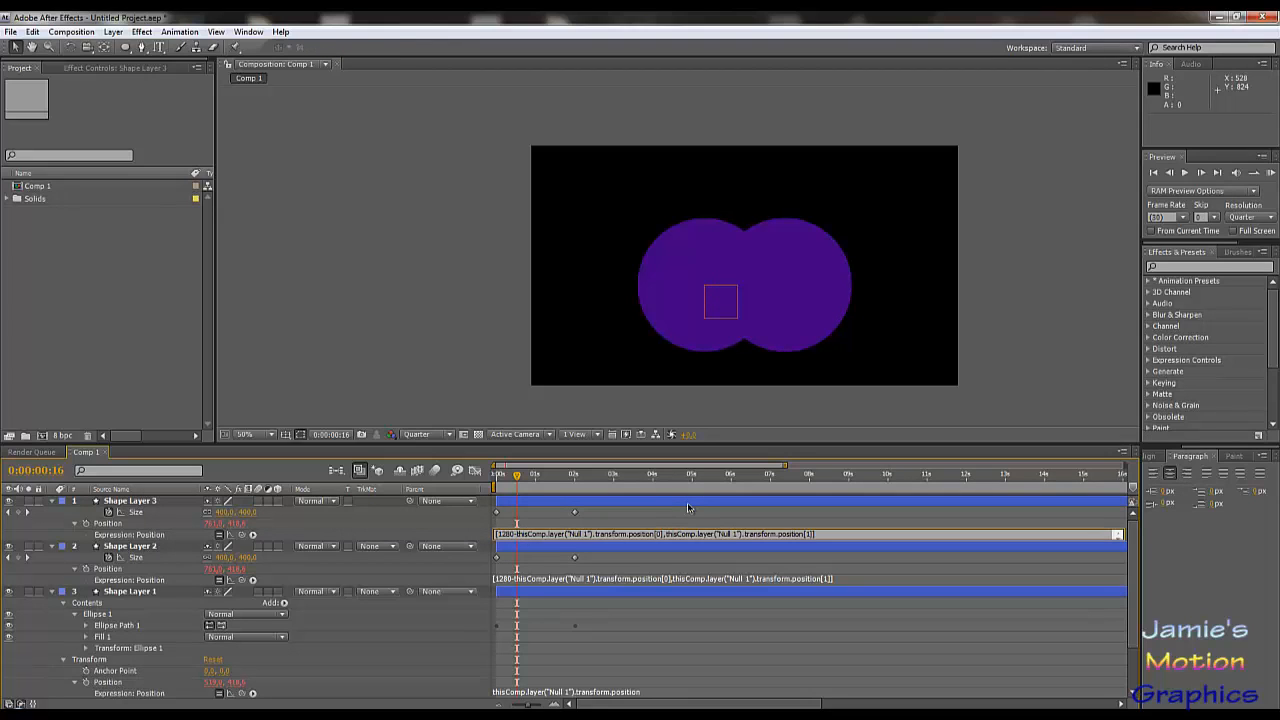
{"action": "key", "text": "BackSpace"}
{"action": "key", "text": "BackSpace"}
{"action": "key", "text": "BackSpace"}
{"action": "key", "text": "BackSpace"}
{"action": "key", "text": "BackSpace"}
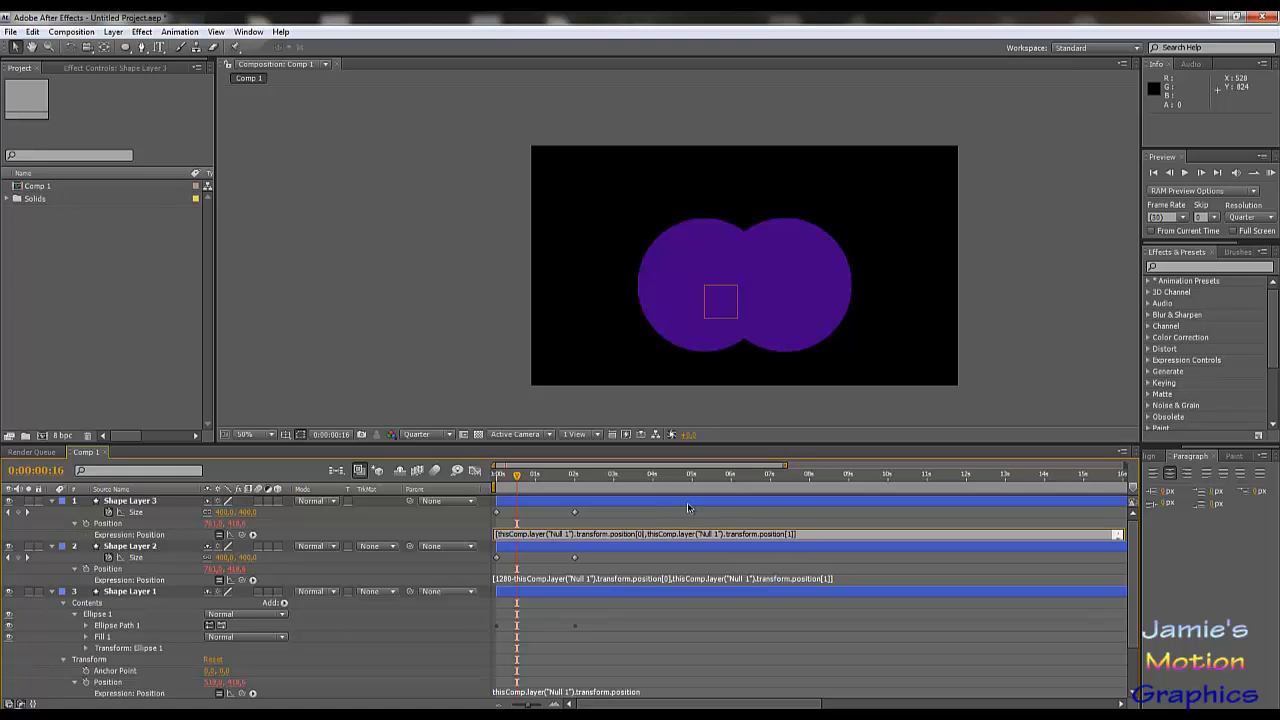
{"action": "type", "text": "720-"}
{"action": "left_click", "coordinate": [393, 411]}
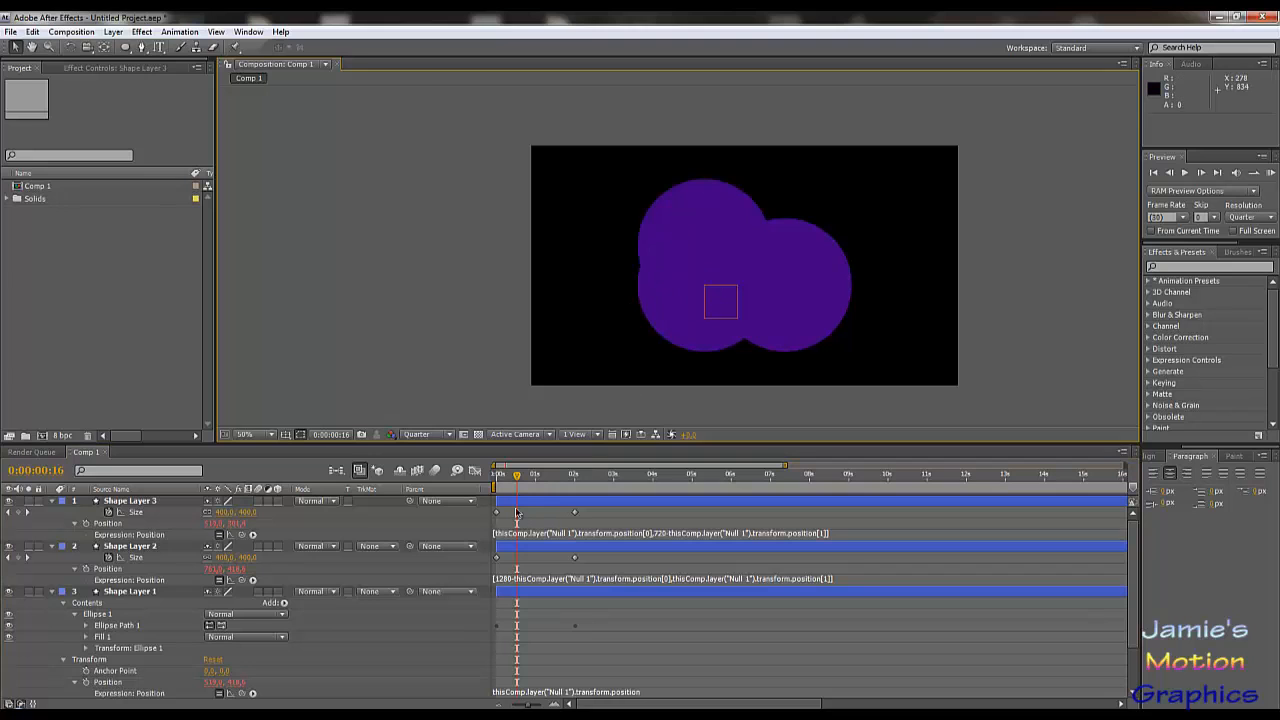
{"action": "mouse_move", "coordinate": [518, 477]}
{"action": "left_mouse_down"}
{"action": "mouse_move", "coordinate": [530, 477]}
{"action": "mouse_move", "coordinate": [503, 485]}
{"action": "mouse_move", "coordinate": [529, 492]}
{"action": "left_mouse_up"}
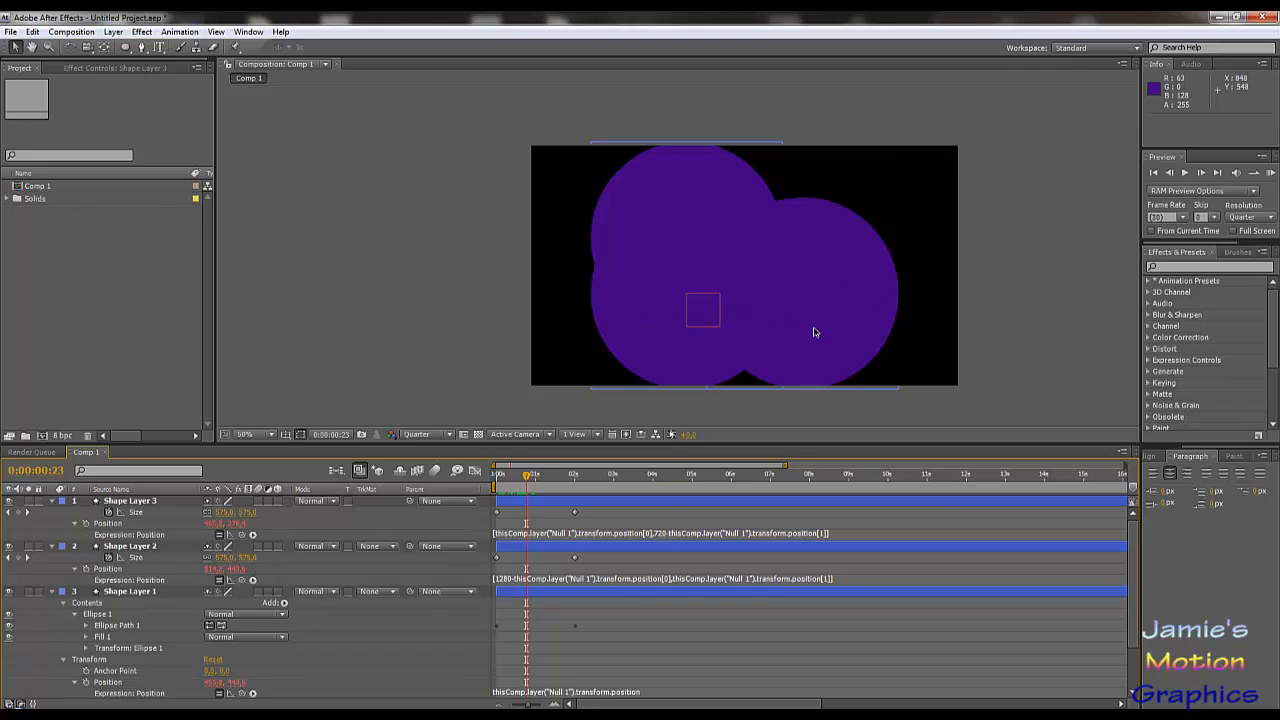
- Duplicate Shape Layer 3, reveal the copy's animated properties, and prefix the x term of its position expression with 1280-
{"action": "left_click", "coordinate": [152, 506]}
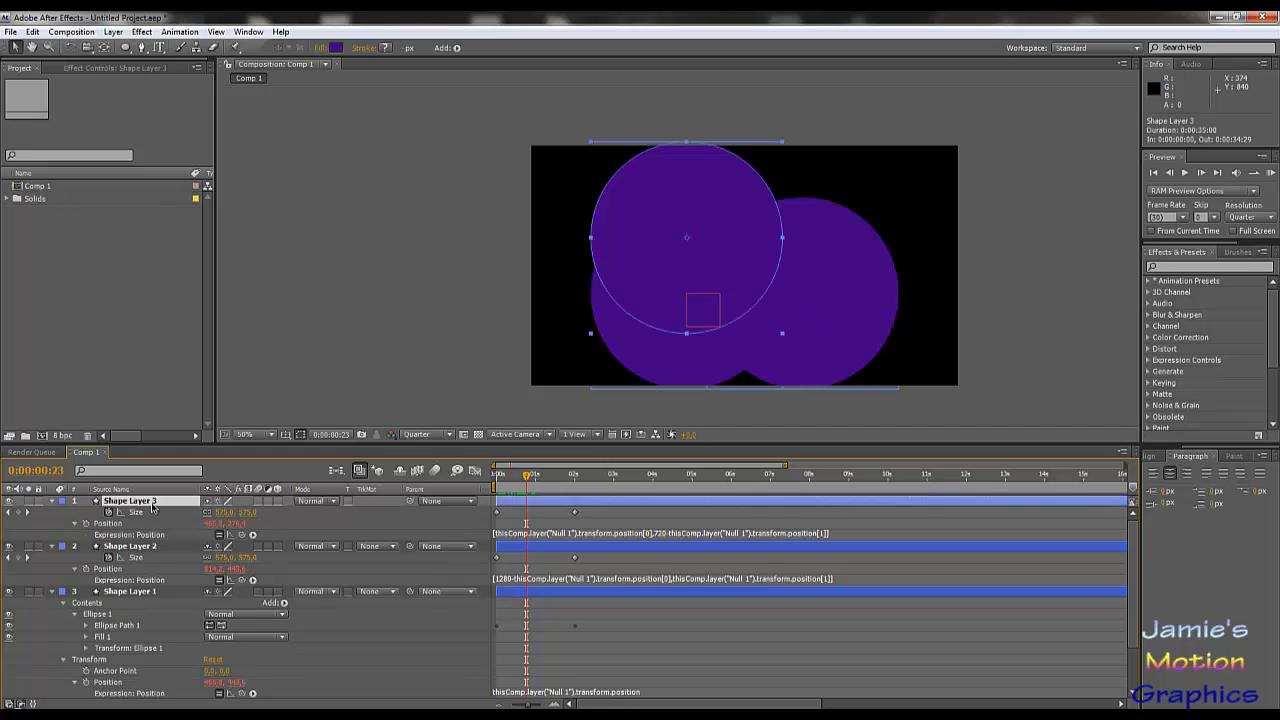
{"action": "key", "text": "ctrl+d"}
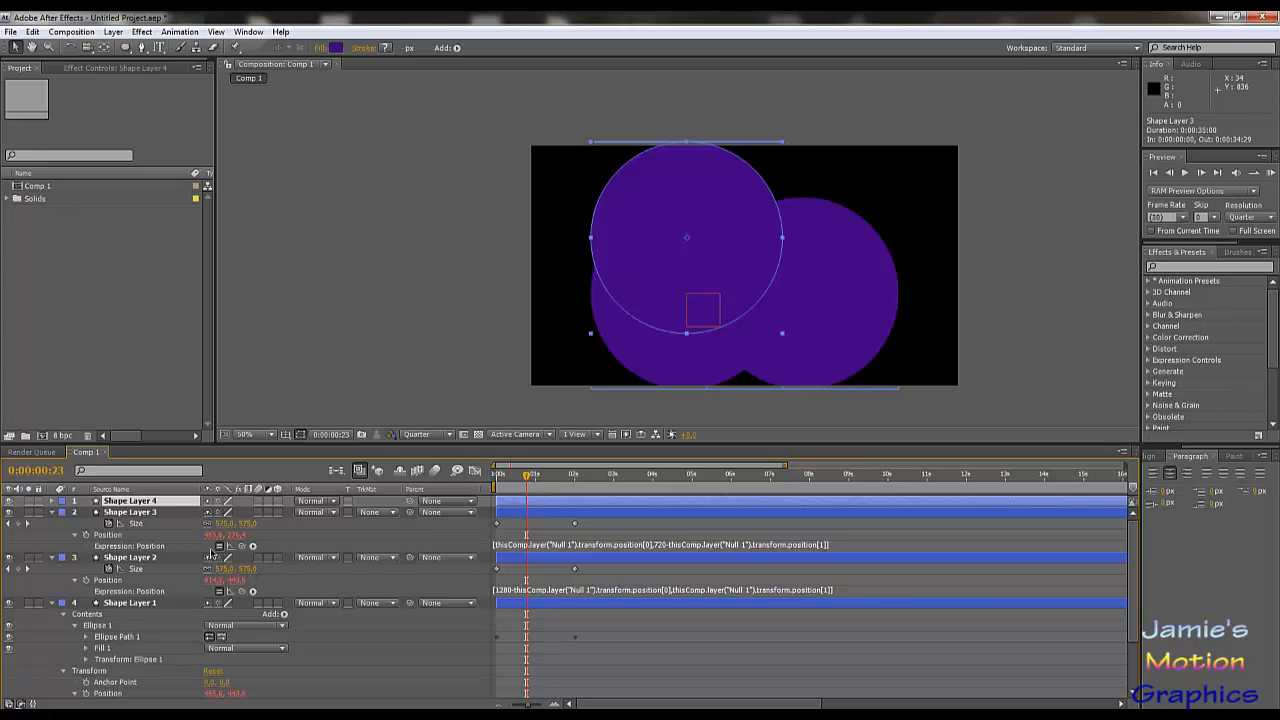
{"action": "key", "text": "ctrl+v"}
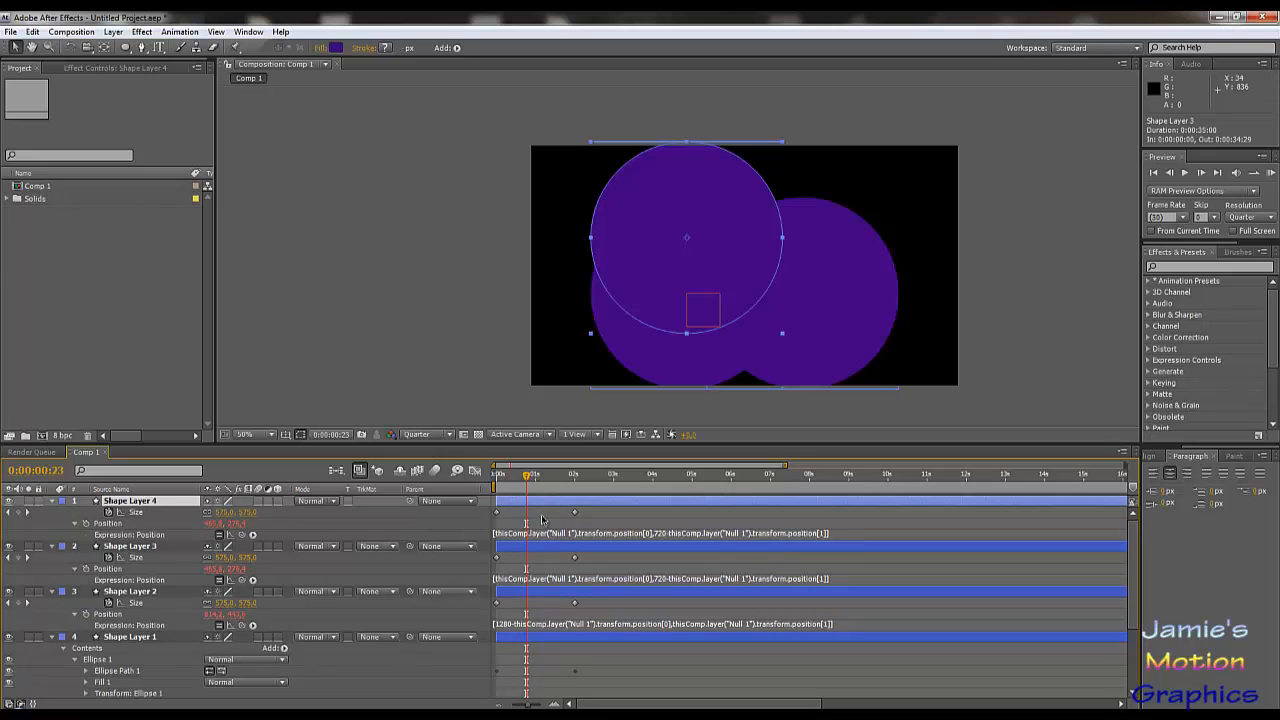
{"action": "left_click", "coordinate": [540, 534]}
{"action": "left_click", "coordinate": [739, 534]}
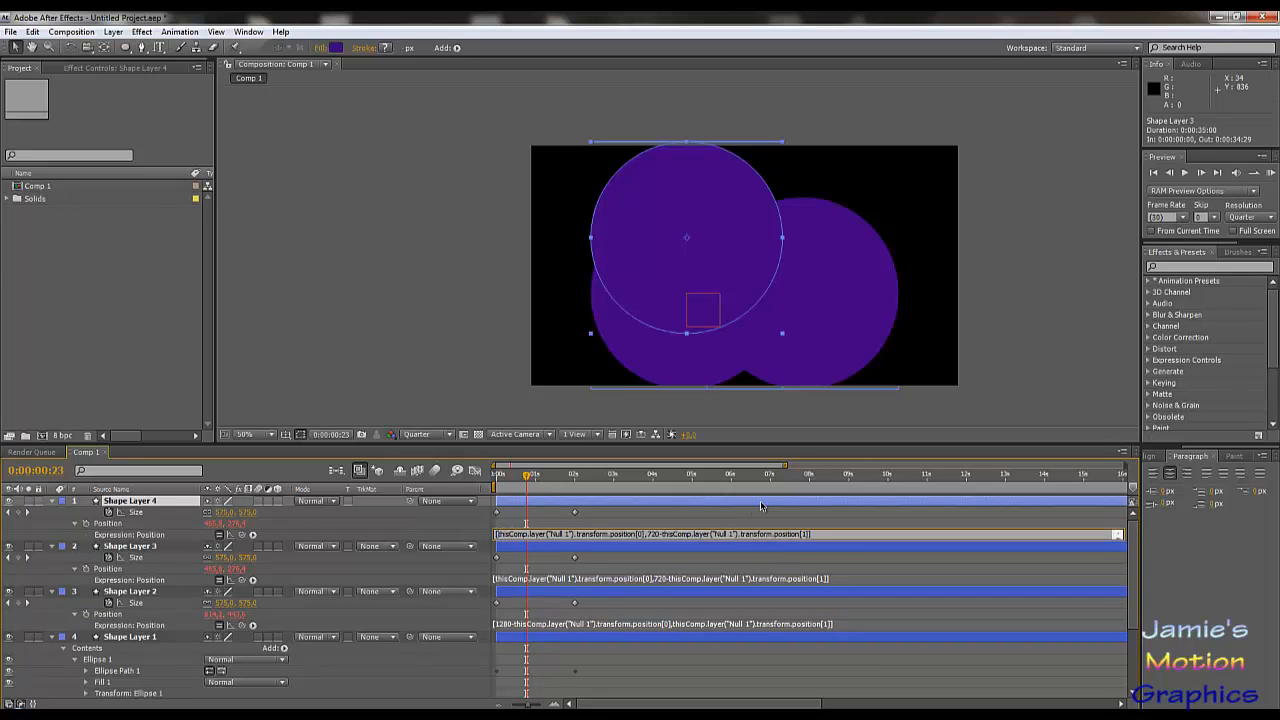
{"action": "type", "text": "1280-"}
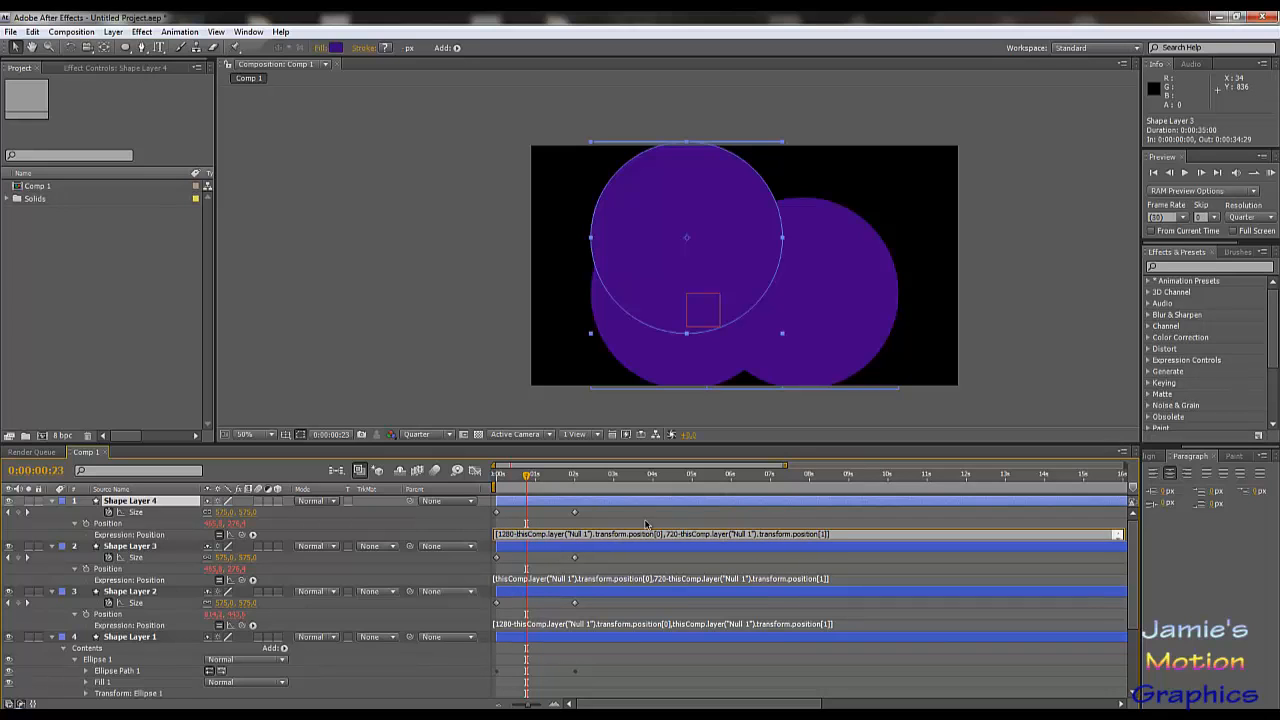
{"action": "left_click", "coordinate": [323, 371]}
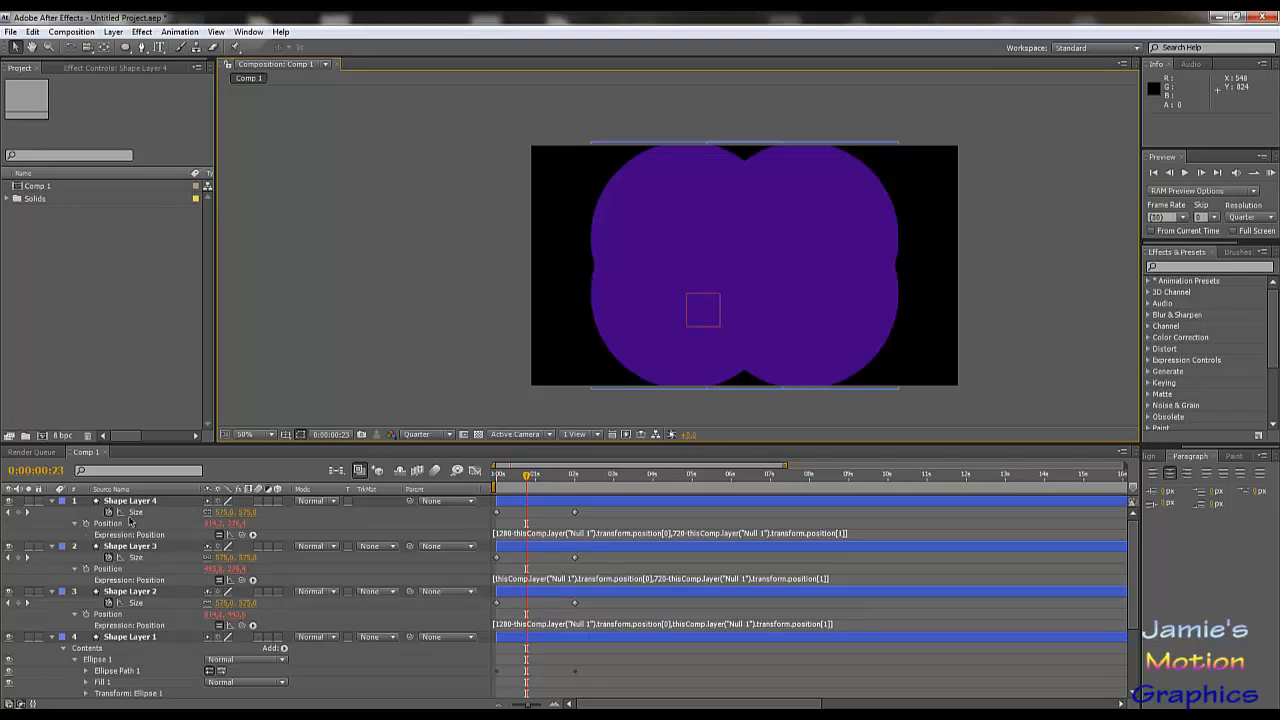
- Collapse the properties of all four shape layers and return to the start of the composition
{"action": "left_click", "coordinate": [52, 501]}
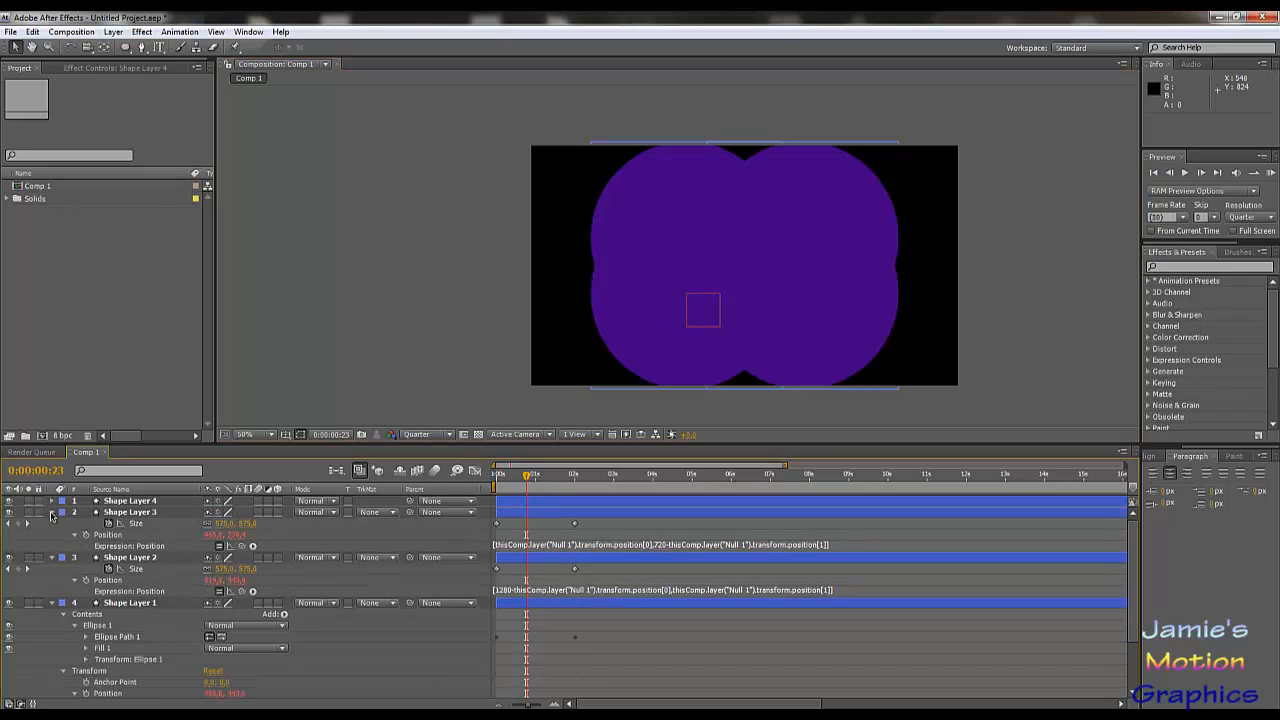
{"action": "left_click", "coordinate": [52, 512]}
{"action": "left_click", "coordinate": [52, 523]}
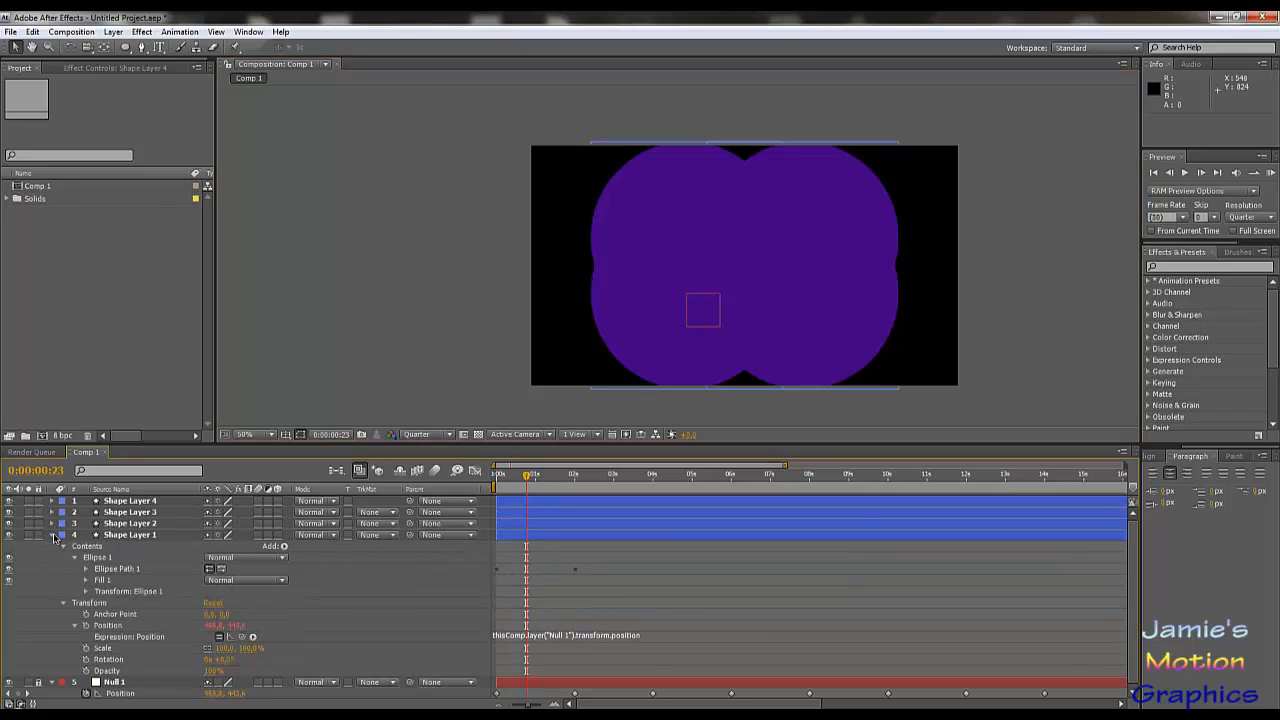
{"action": "left_click", "coordinate": [52, 535]}
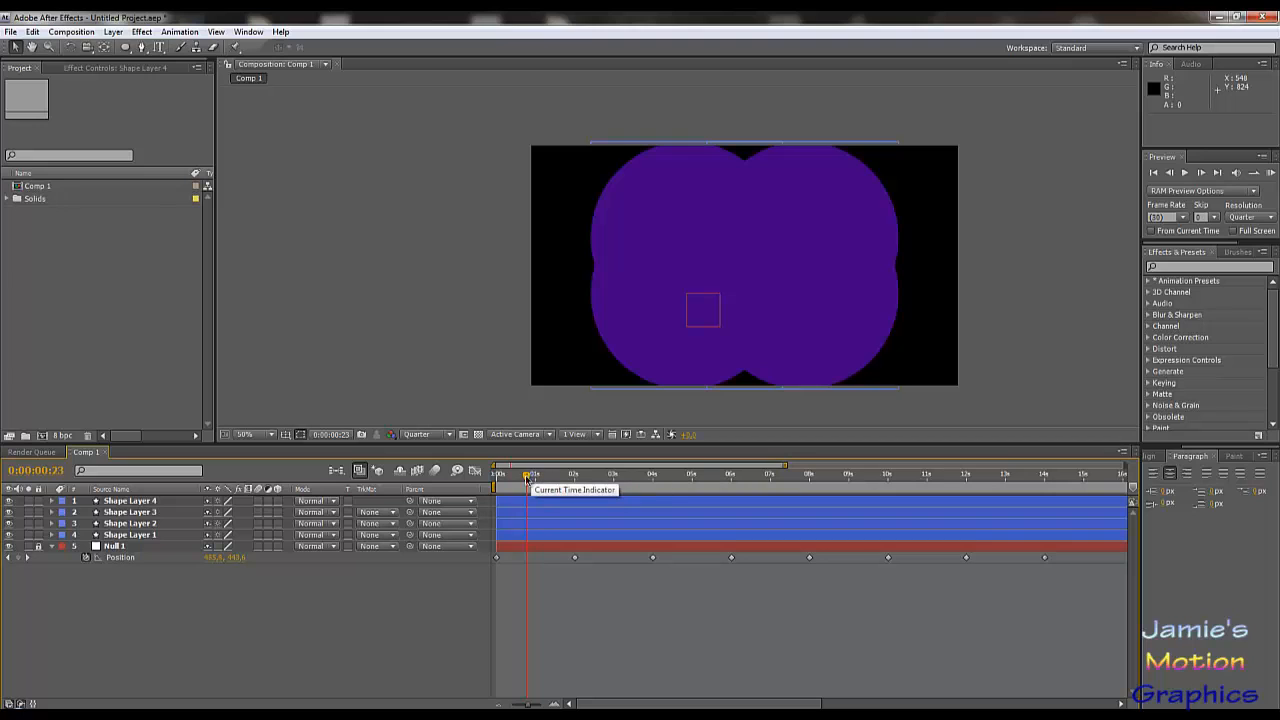
{"action": "left_click_drag", "start_coordinate": [526, 478], "coordinate": [499, 496]}
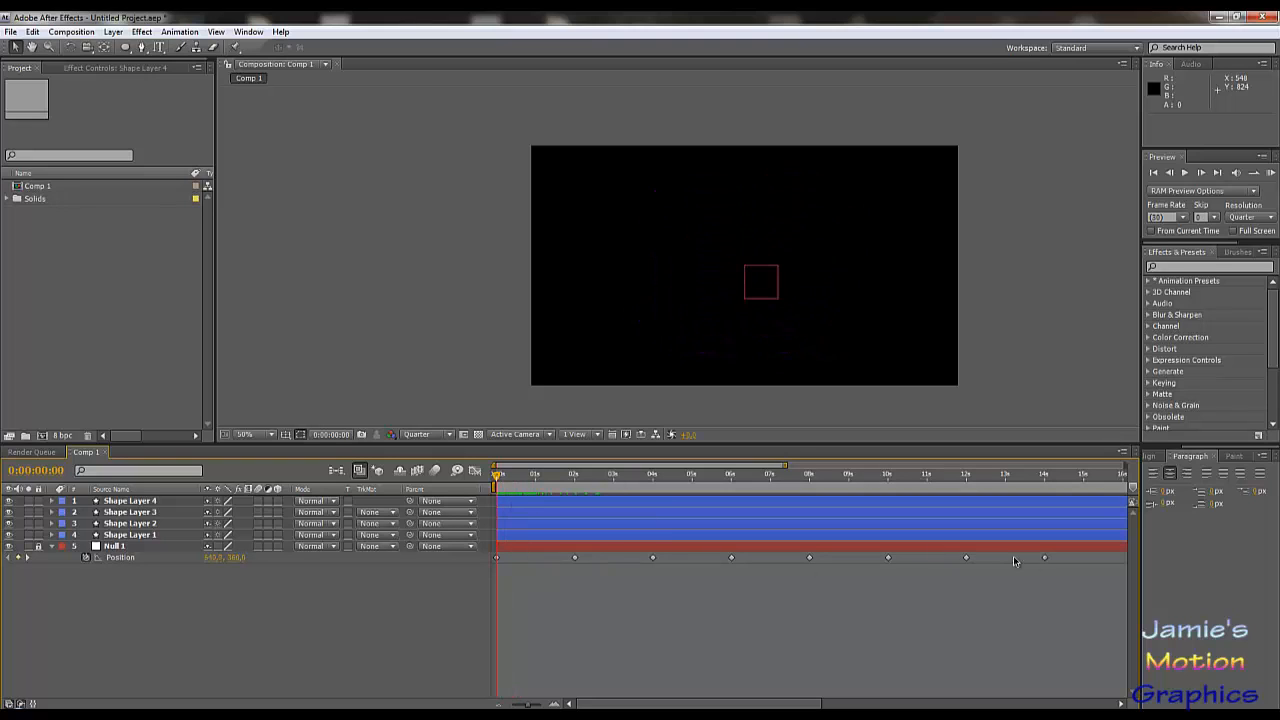
- Unlock Null 1 and shift all its position keyframes together so that the first one sits at 0:00:01:29
{"action": "left_click_drag", "start_coordinate": [1081, 577], "coordinate": [494, 563]}
{"action": "left_click_drag", "start_coordinate": [1066, 557], "coordinate": [631, 580]}
{"action": "left_click", "coordinate": [40, 547]}
{"action": "left_click_drag", "start_coordinate": [1070, 589], "coordinate": [494, 566]}
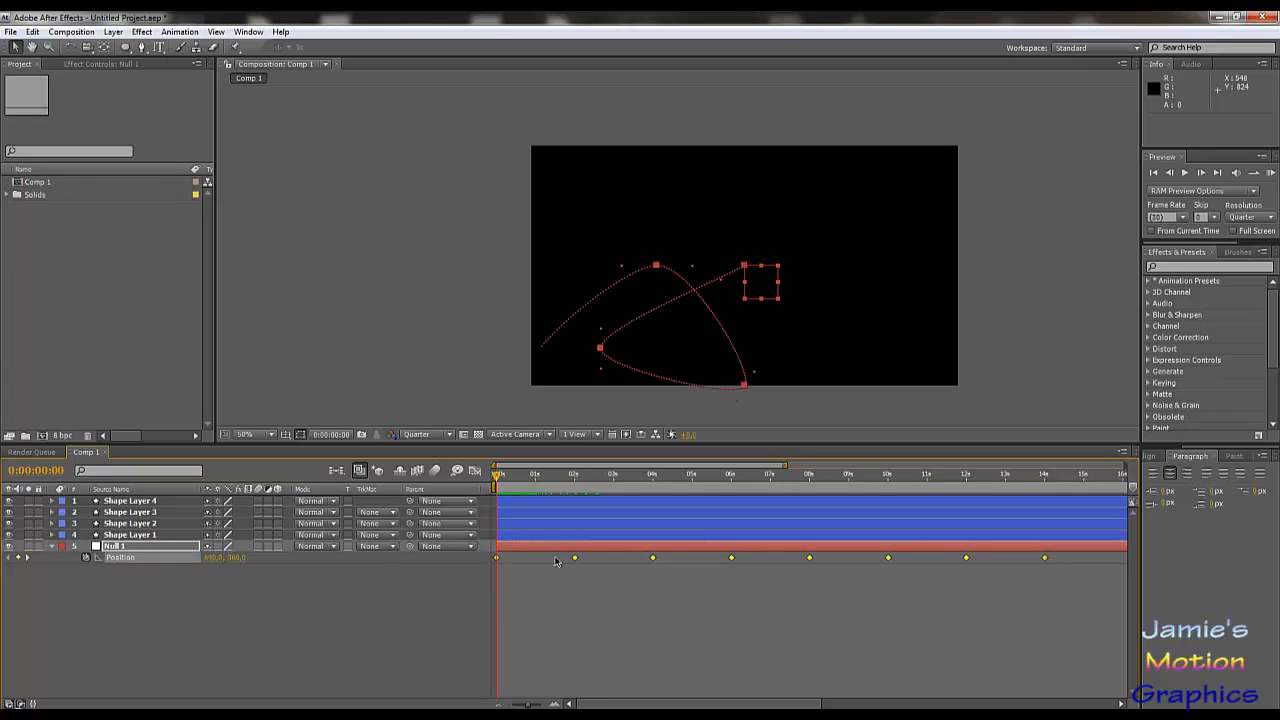
{"action": "left_click_drag", "start_coordinate": [576, 560], "coordinate": [654, 568]}
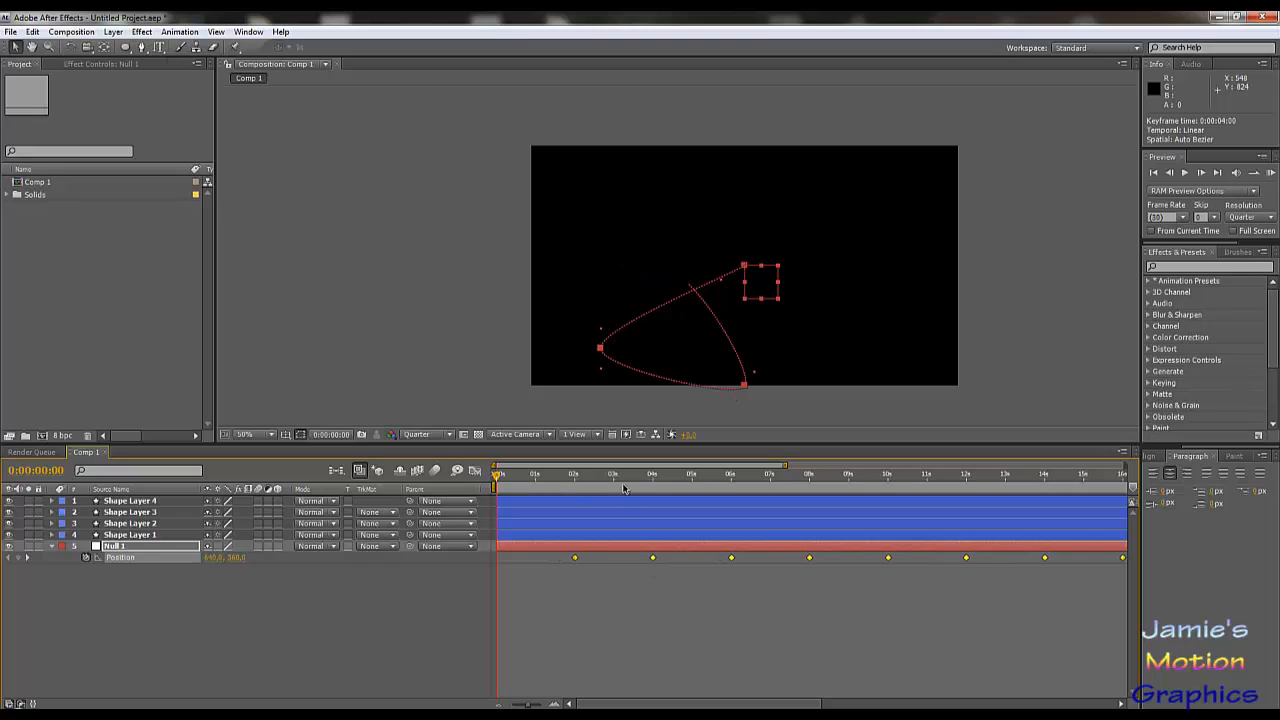
{"action": "left_click", "coordinate": [574, 476]}
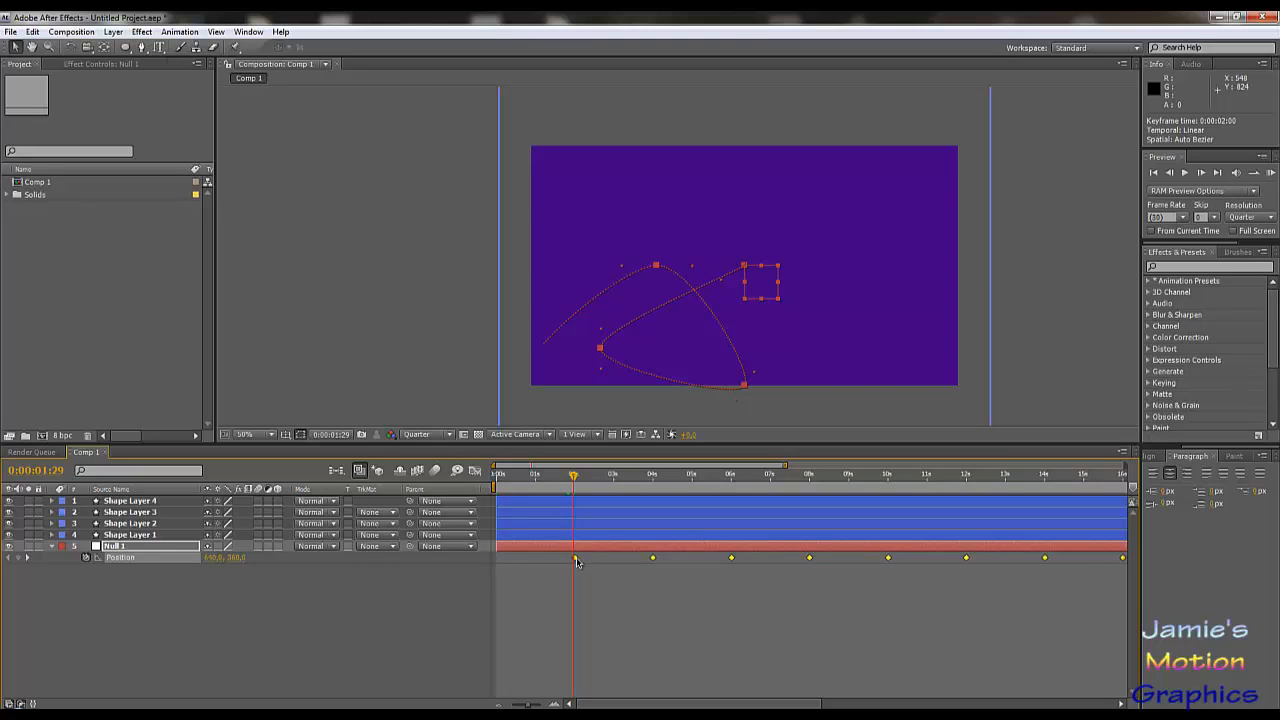
{"action": "left_click_drag", "start_coordinate": [576, 561], "coordinate": [575, 561]}
{"action": "left_click_drag", "start_coordinate": [547, 484], "coordinate": [478, 505]}
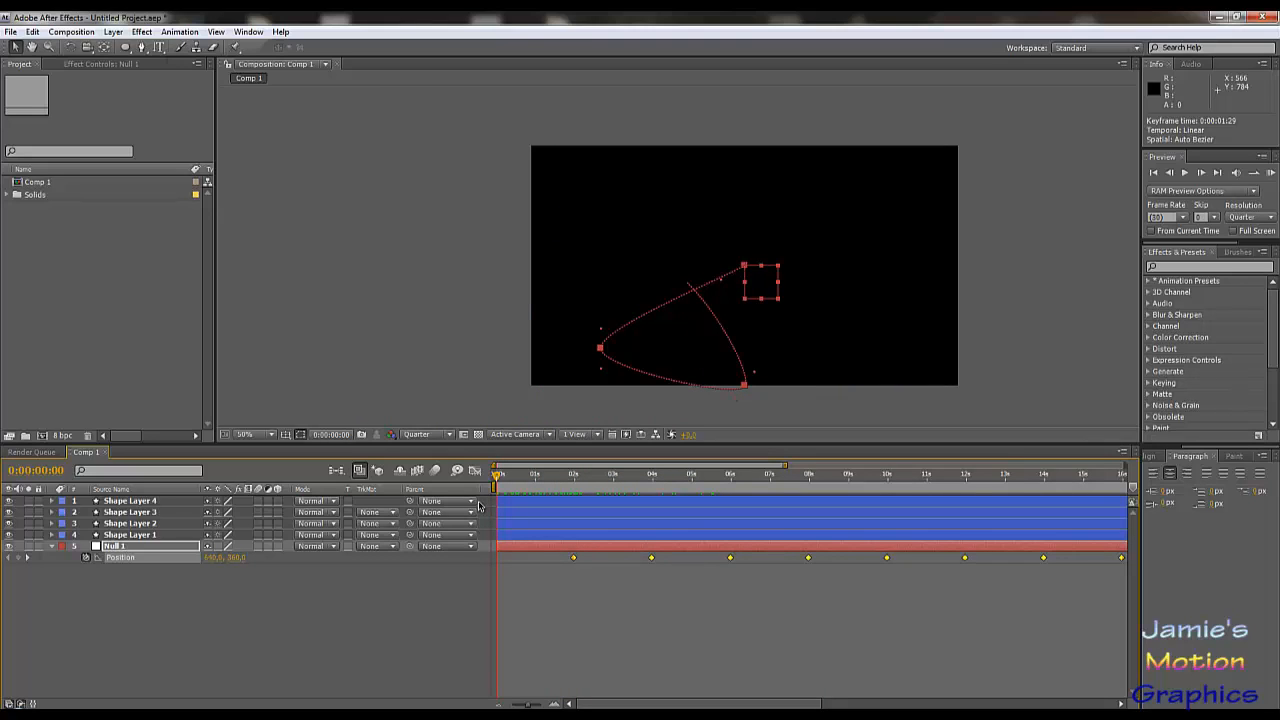
{"action": "left_click", "coordinate": [476, 610]}
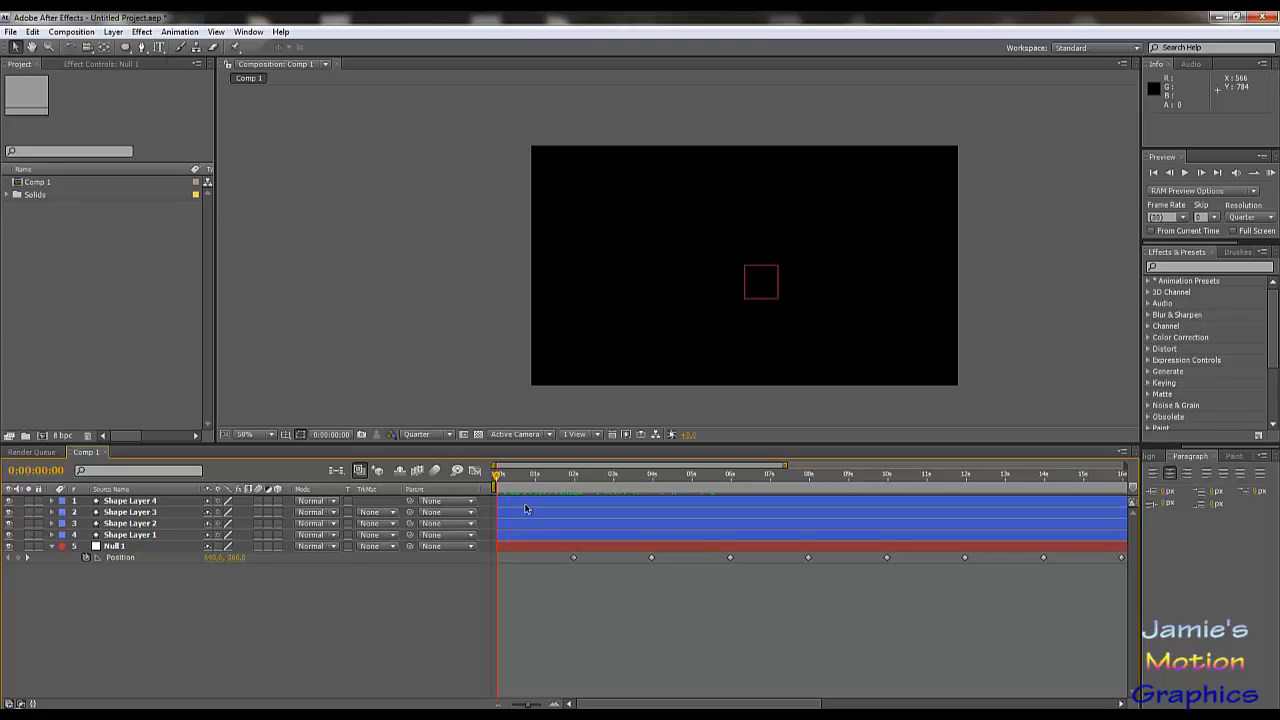
- Duplicate the four shape layers, Shape Layer 1 through Shape Layer 4, together
{"action": "left_click", "coordinate": [122, 503]}
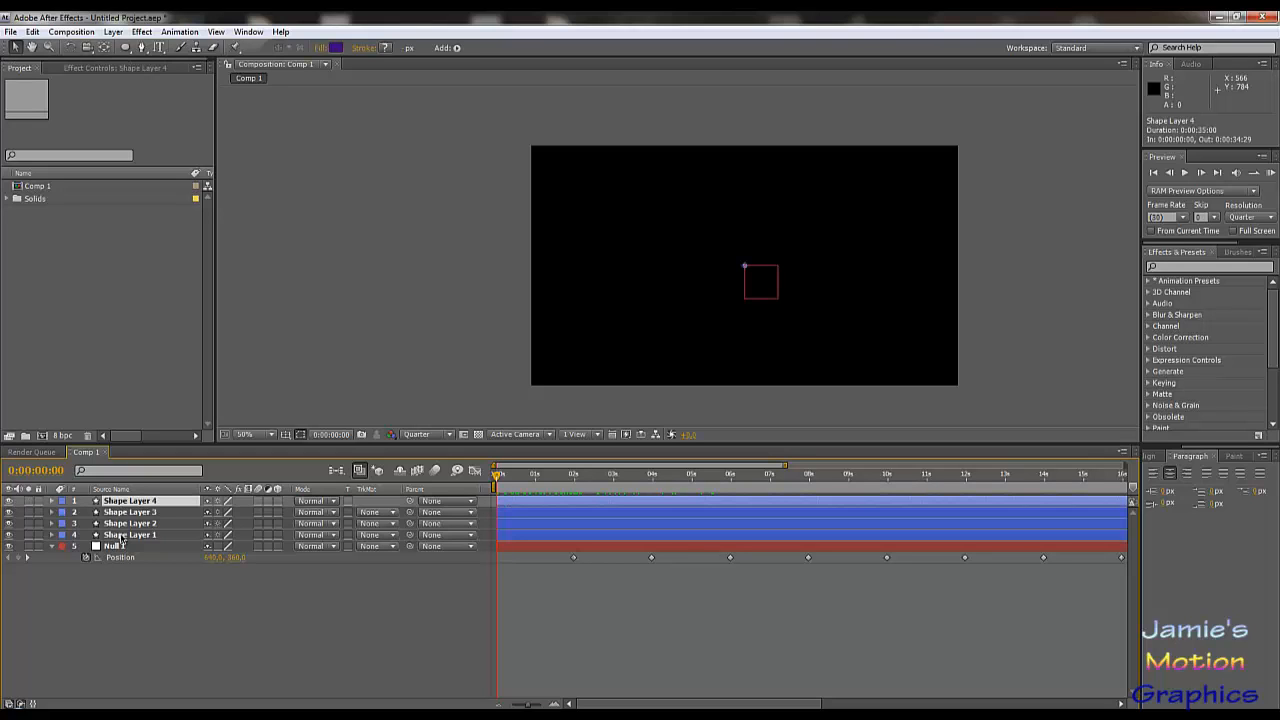
{"action": "left_click", "coordinate": [122, 536], "text": "shift"}
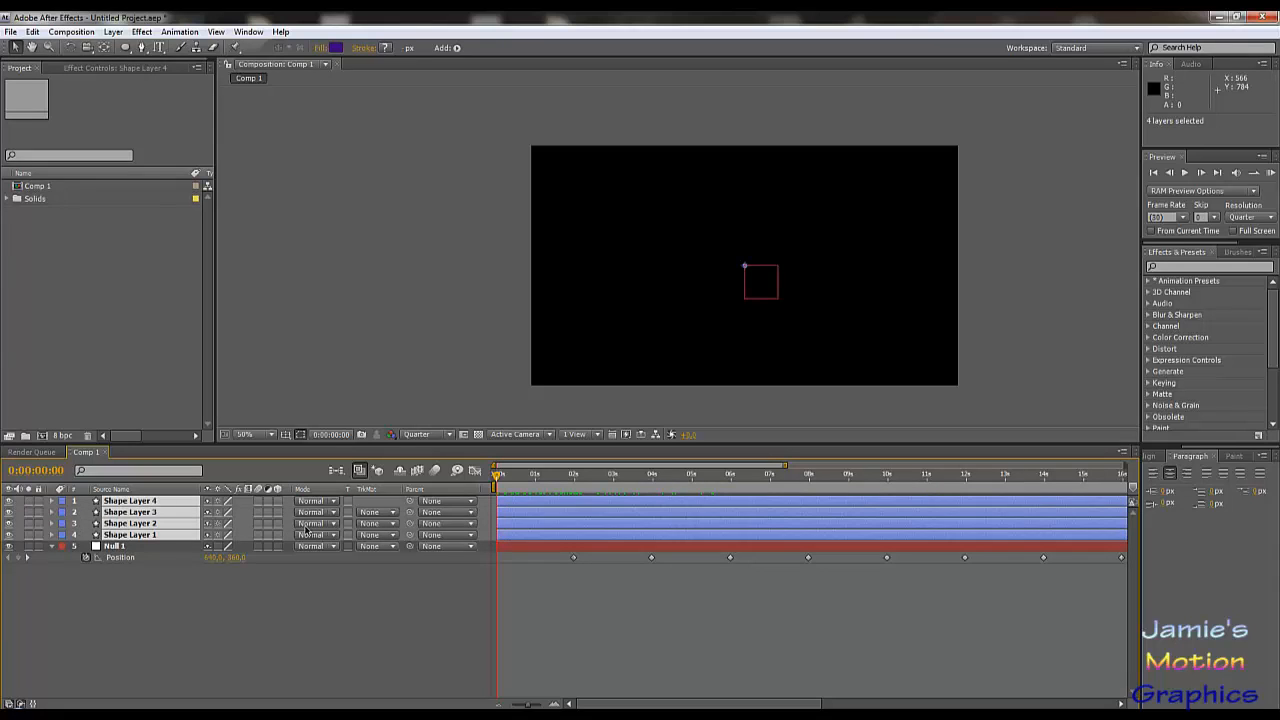
{"action": "key", "text": "ctrl+d"}
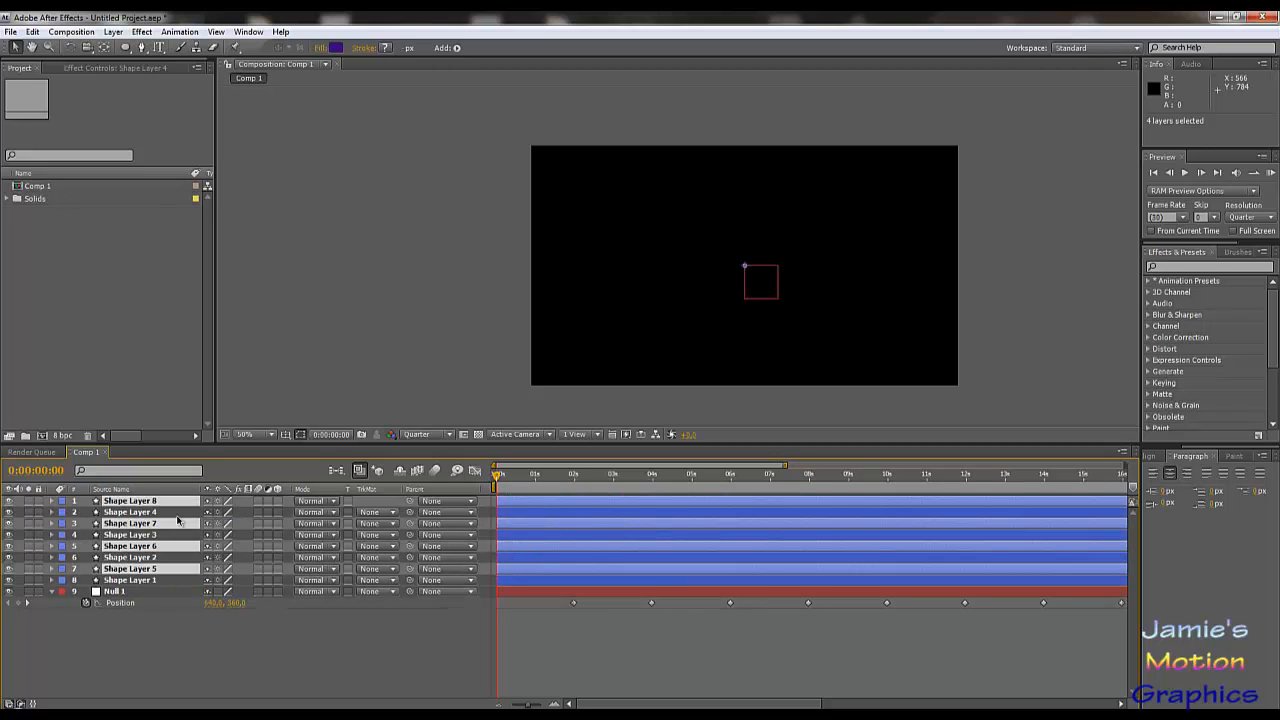
- Stack the four duplicated shape layers above the originals and shift them together to start at 0:00:00:16
{"action": "left_click_drag", "start_coordinate": [166, 525], "coordinate": [162, 510]}
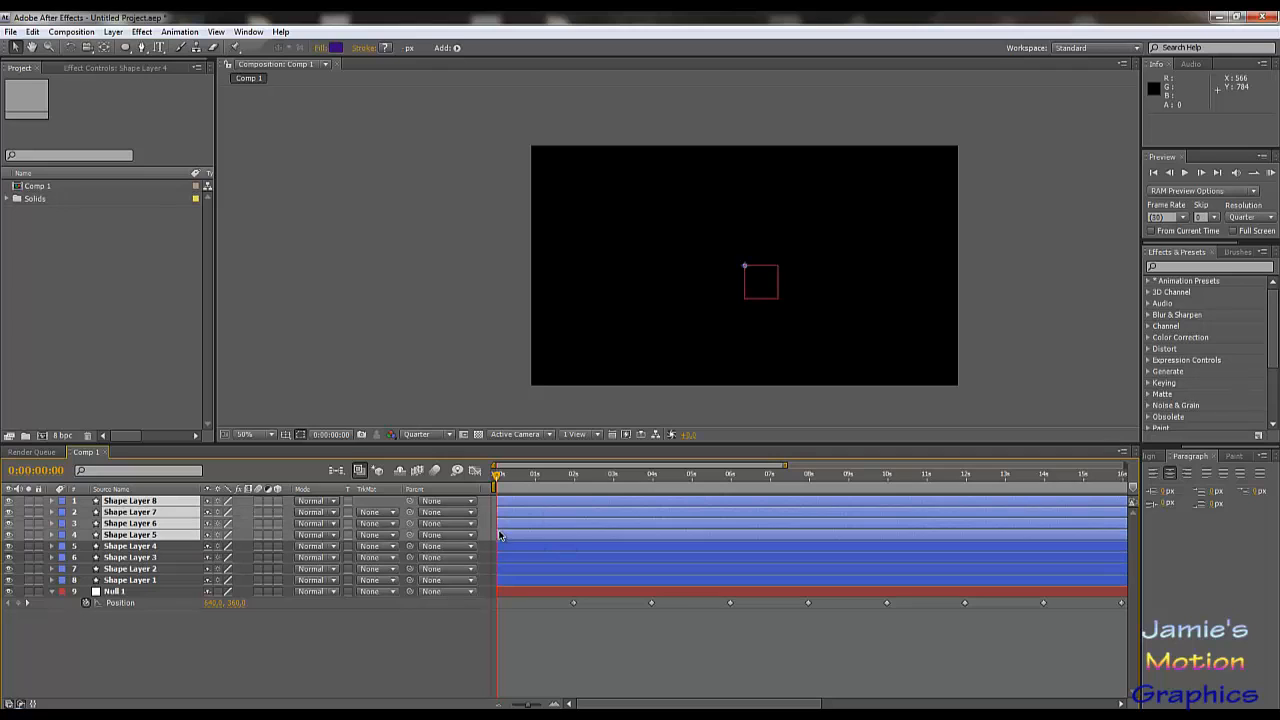
{"action": "left_click_drag", "start_coordinate": [502, 537], "coordinate": [518, 486]}
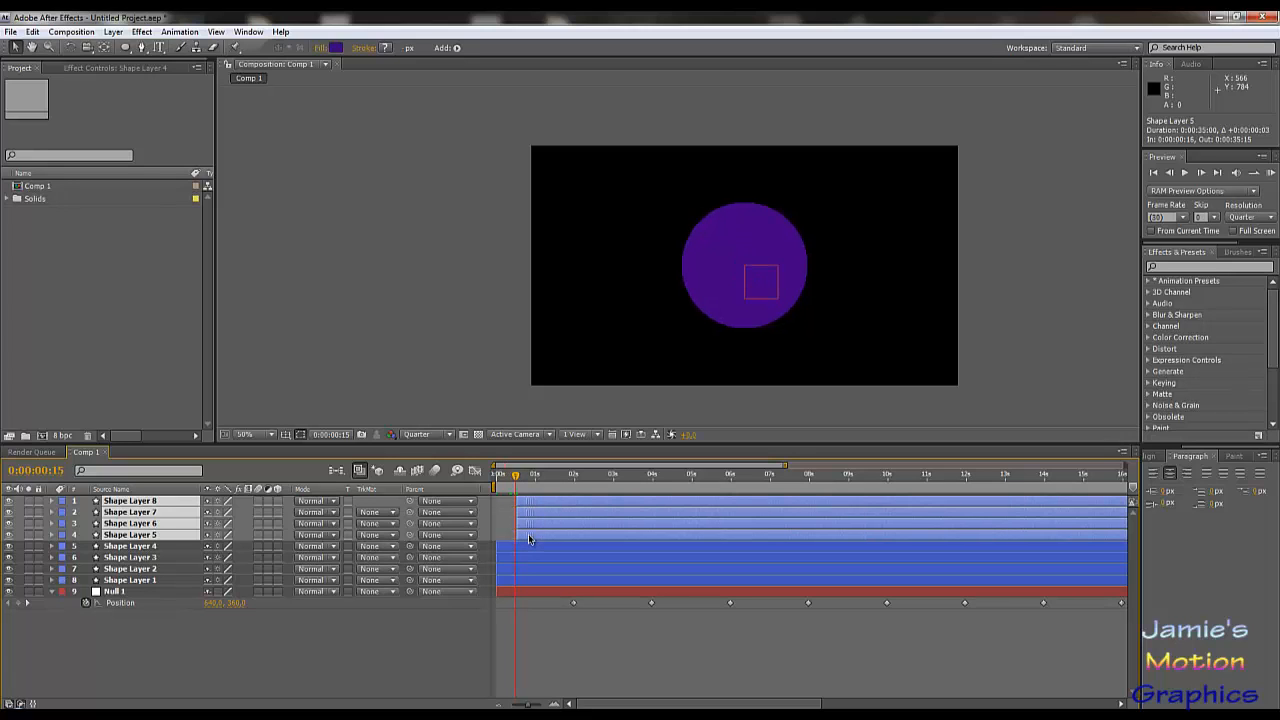
- Duplicate Shape Layer 1 through Shape Layer 8 as a block above the originals, shifted so that its earliest layers start at 0:00:01:00
{"action": "left_click", "coordinate": [513, 584], "text": "shift"}
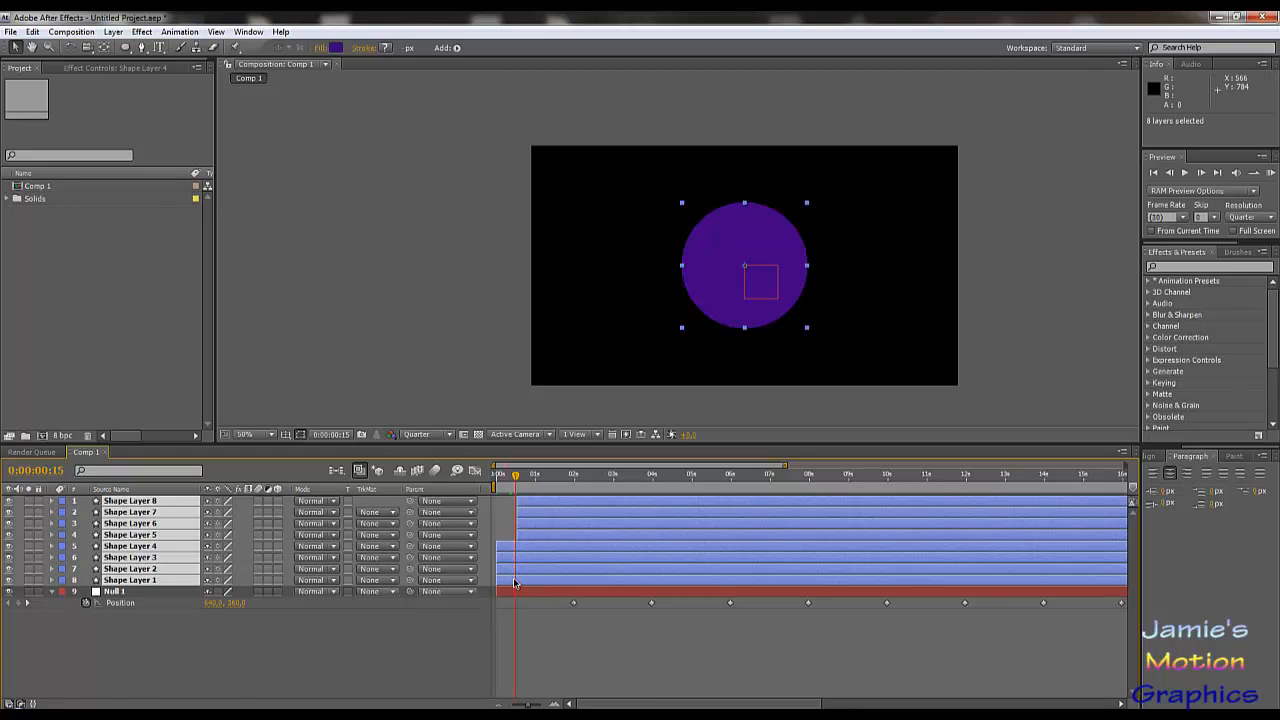
{"action": "key", "text": "ctrl+d"}
{"action": "left_click_drag", "start_coordinate": [176, 525], "coordinate": [187, 508]}
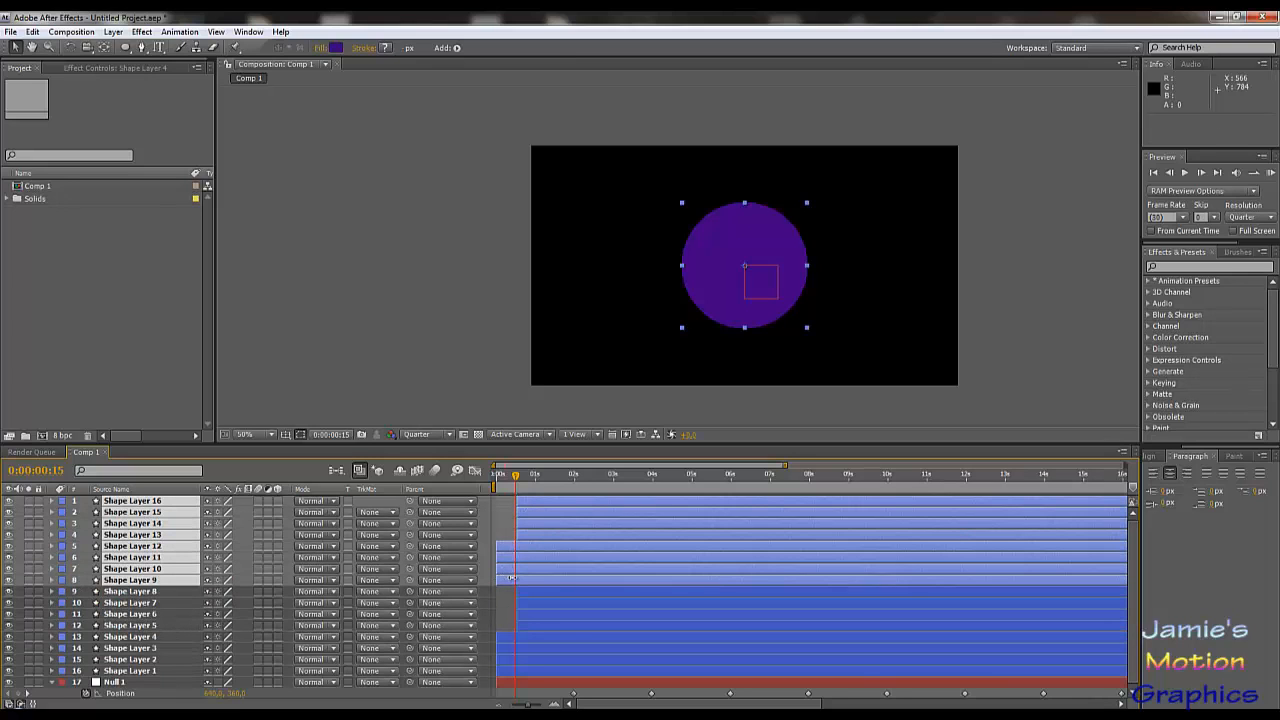
{"action": "left_click_drag", "start_coordinate": [512, 578], "coordinate": [542, 580]}
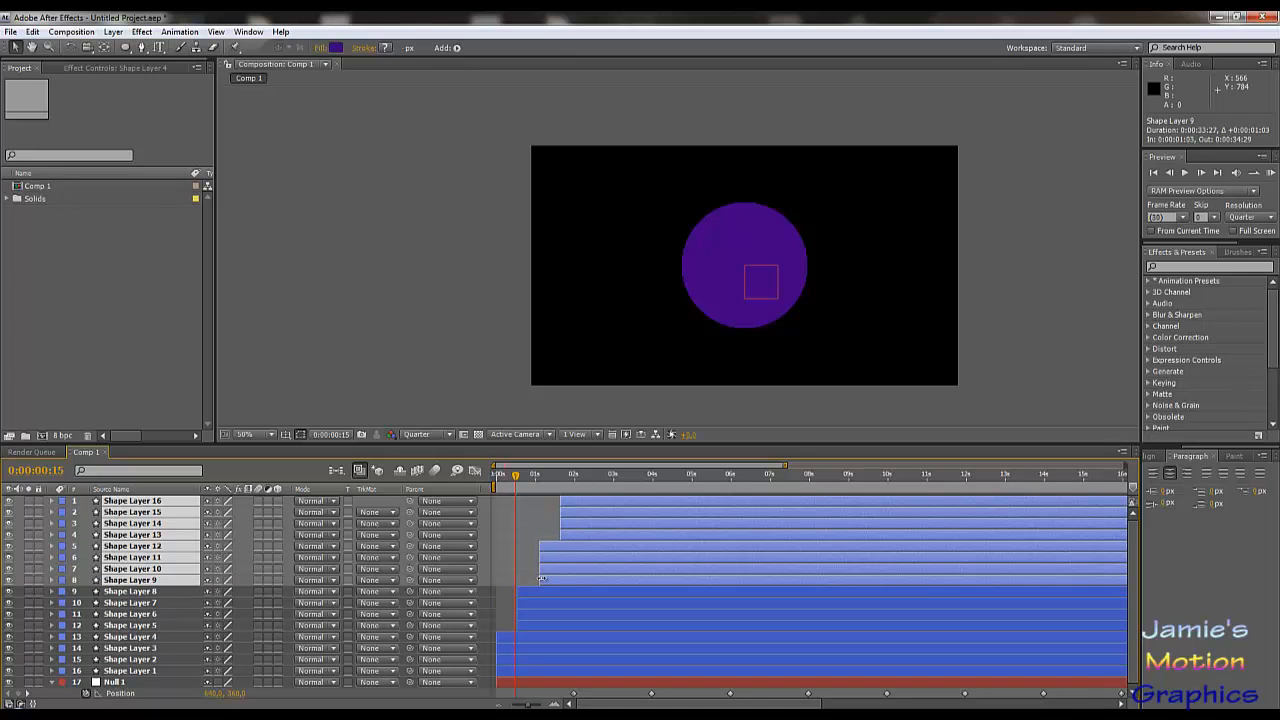
{"action": "left_click", "coordinate": [535, 481]}
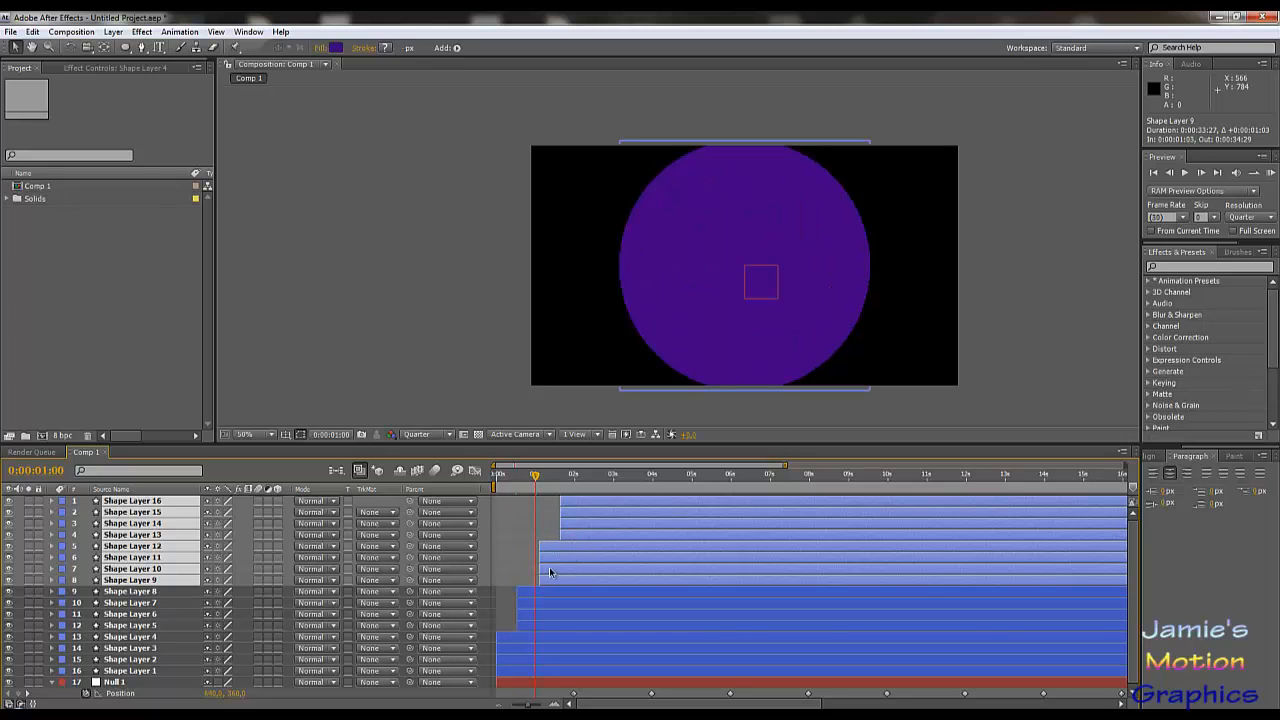
{"action": "left_click_drag", "start_coordinate": [546, 581], "coordinate": [542, 580]}
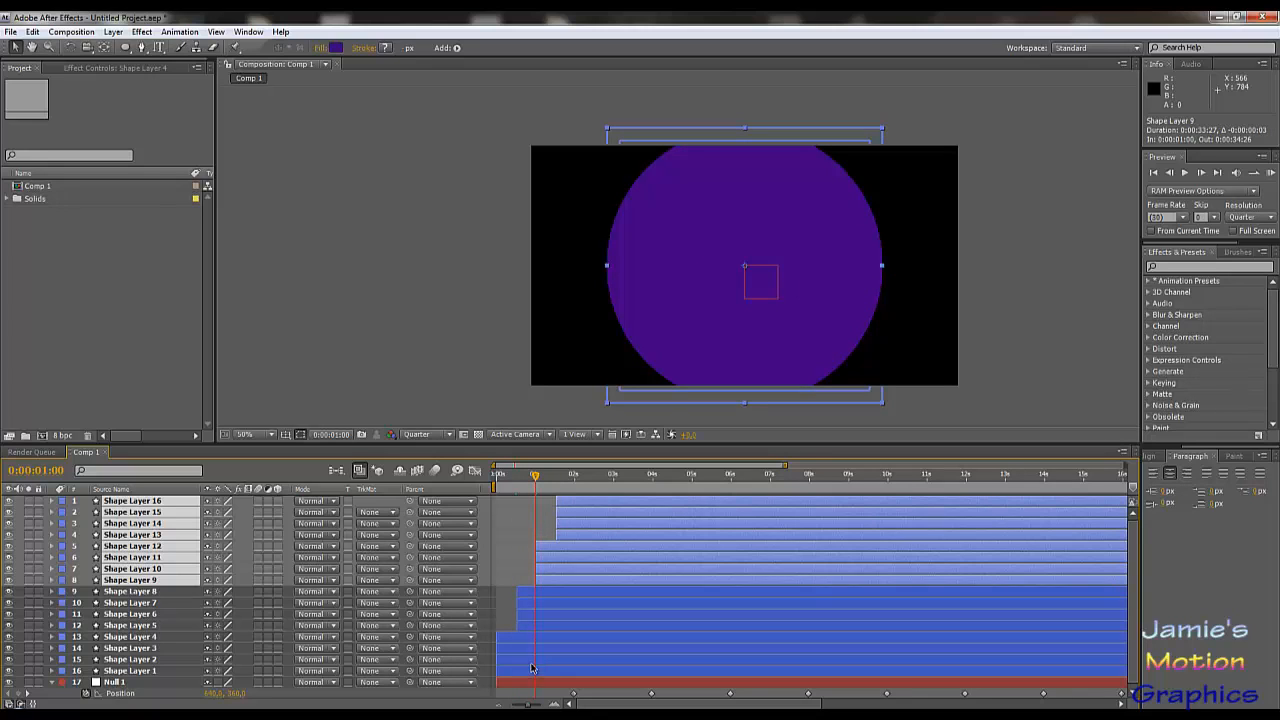
- Duplicate Shape Layer 1 through Shape Layer 16 as a block above the originals, with its earliest layers starting at 0:00:02:00
{"action": "left_click", "coordinate": [532, 663], "text": "shift"}
{"action": "left_click", "coordinate": [532, 672], "text": "shift"}
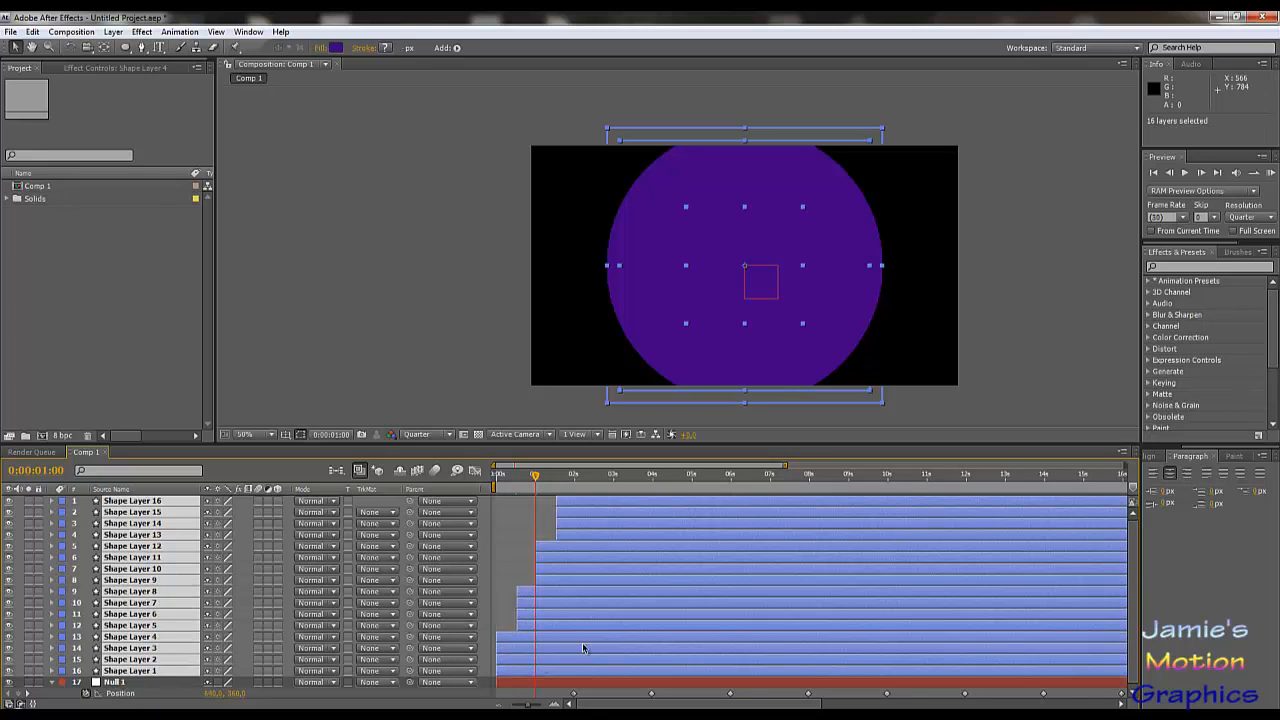
{"action": "key", "text": "ctrl+d"}
{"action": "left_click_drag", "start_coordinate": [162, 527], "coordinate": [166, 506]}
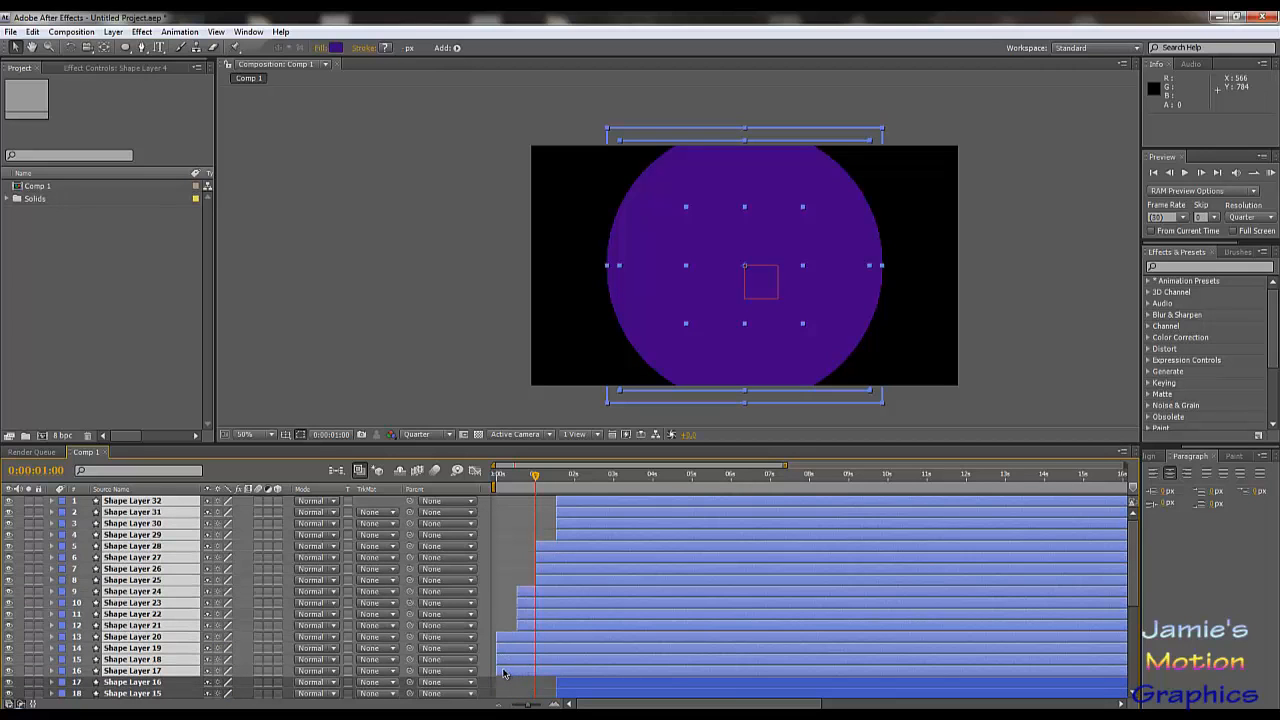
{"action": "left_click_drag", "start_coordinate": [508, 672], "coordinate": [581, 678]}
{"action": "left_click_drag", "start_coordinate": [606, 678], "coordinate": [617, 679]}
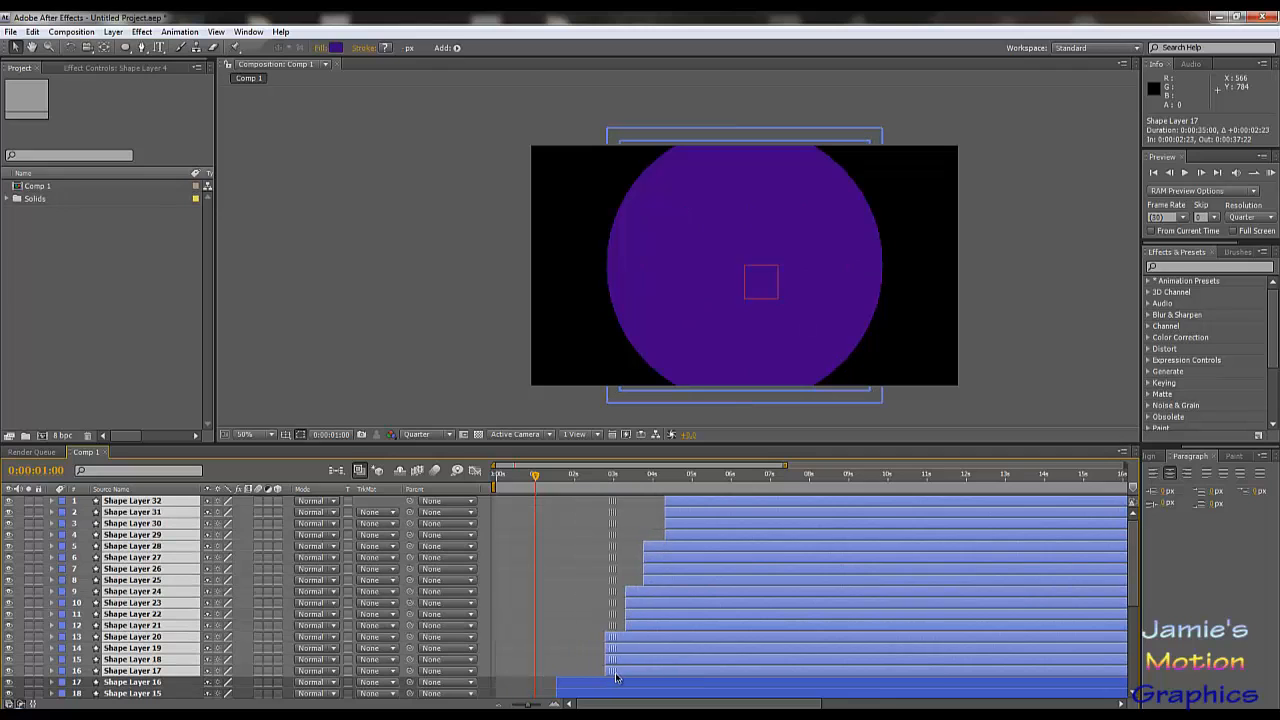
{"action": "left_click", "coordinate": [574, 478]}
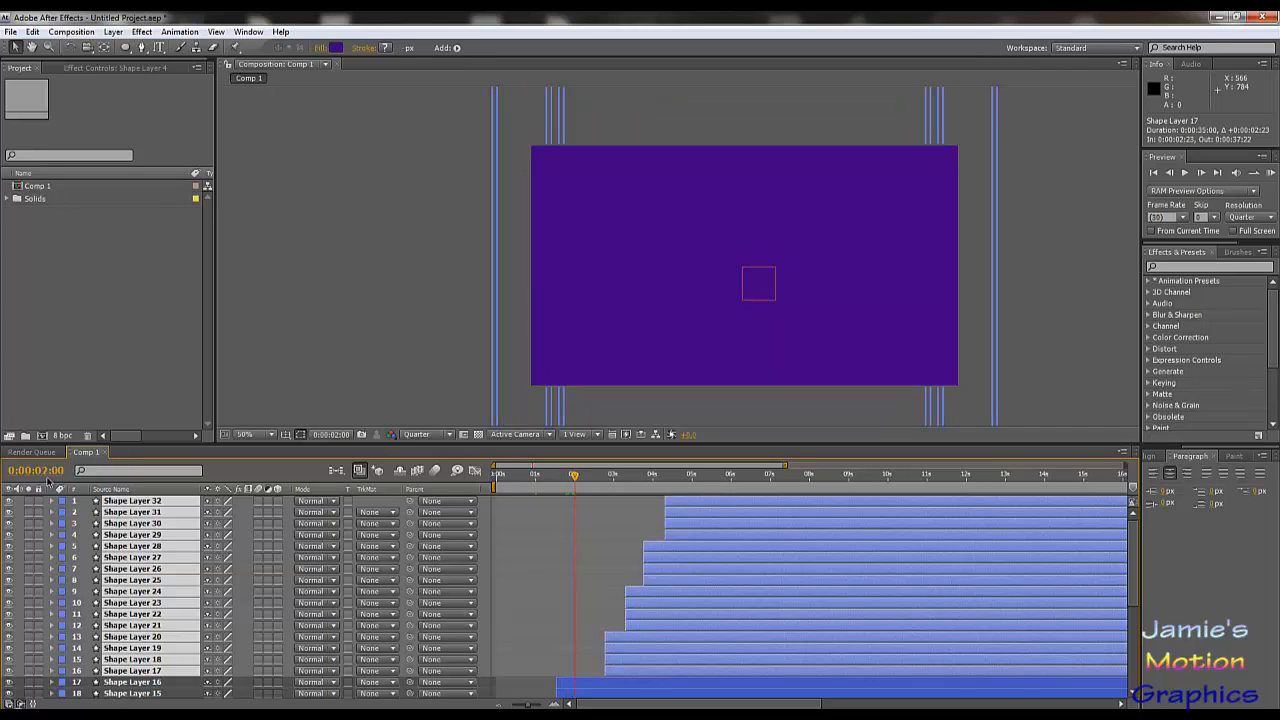
{"action": "left_click_drag", "start_coordinate": [616, 665], "coordinate": [583, 675]}
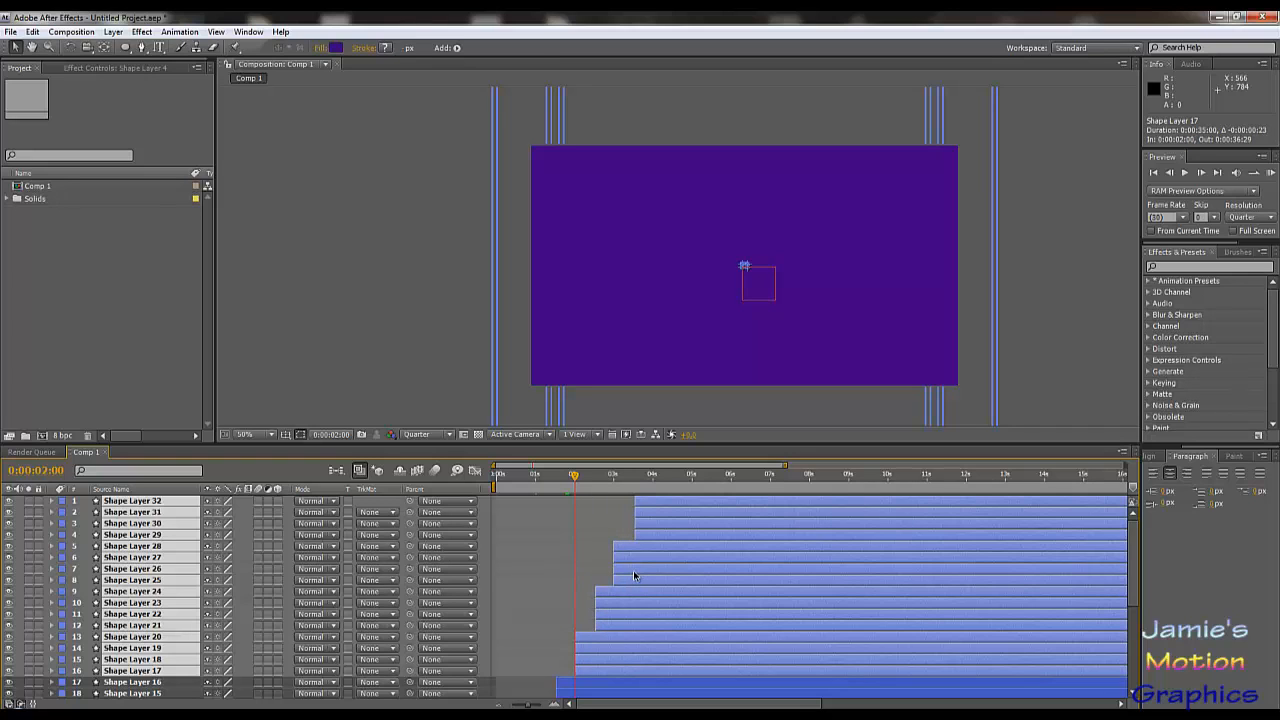
- Duplicate all 32 shape layers as a block on top of the stack, shifted so that its earliest layers start at 0:00:04:00
{"action": "scroll", "coordinate": [632, 573], "scroll_direction": "down", "scroll_amount": 5}
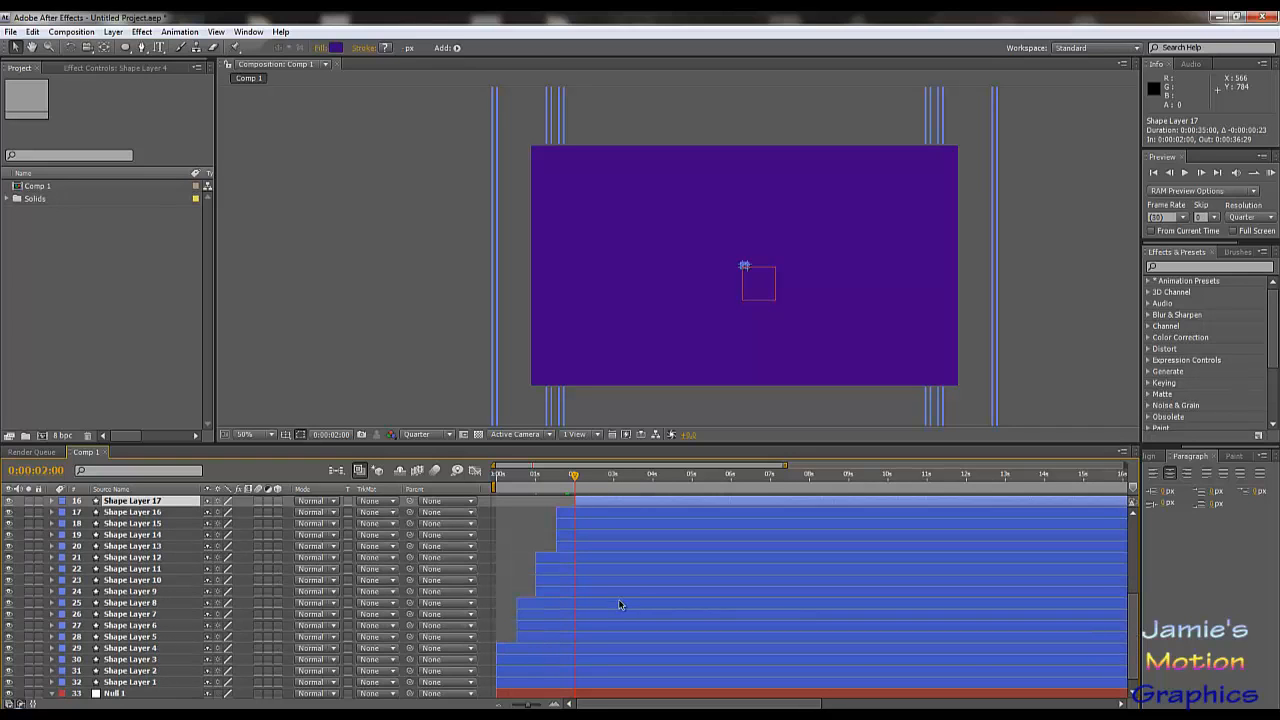
{"action": "key", "text": "ctrl+a"}
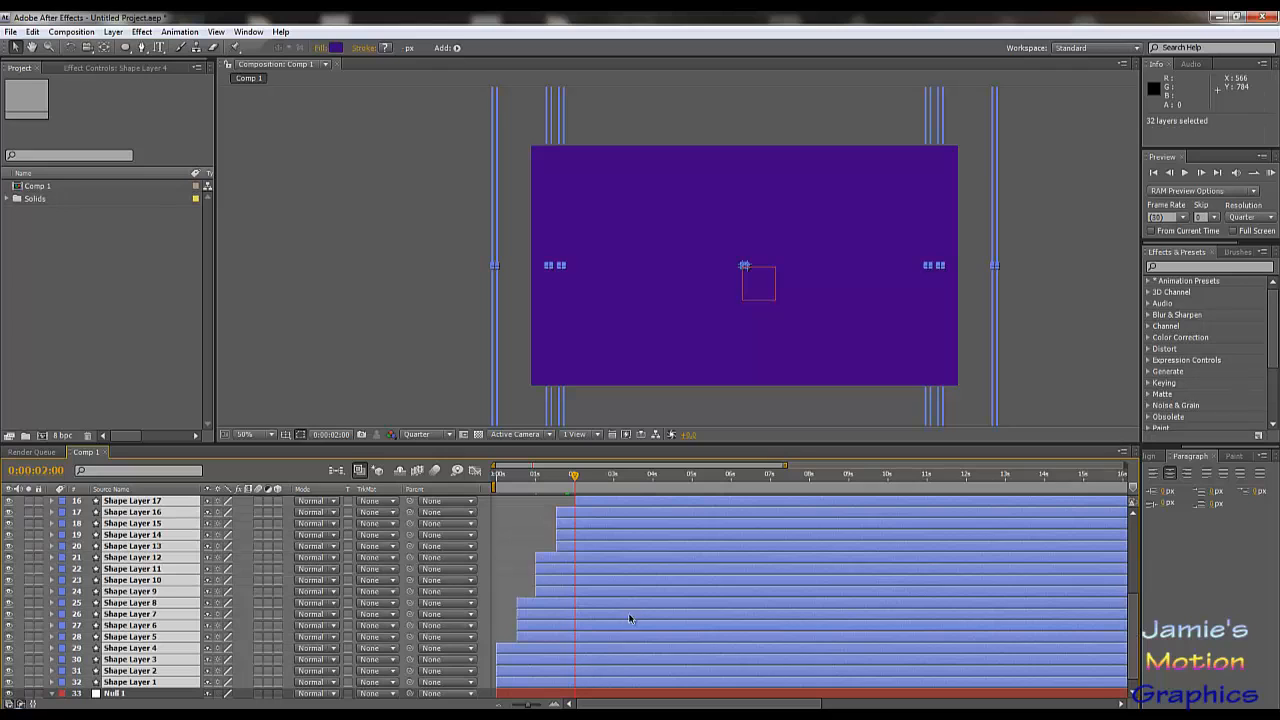
{"action": "scroll", "coordinate": [632, 607], "scroll_direction": "up", "scroll_amount": 5}
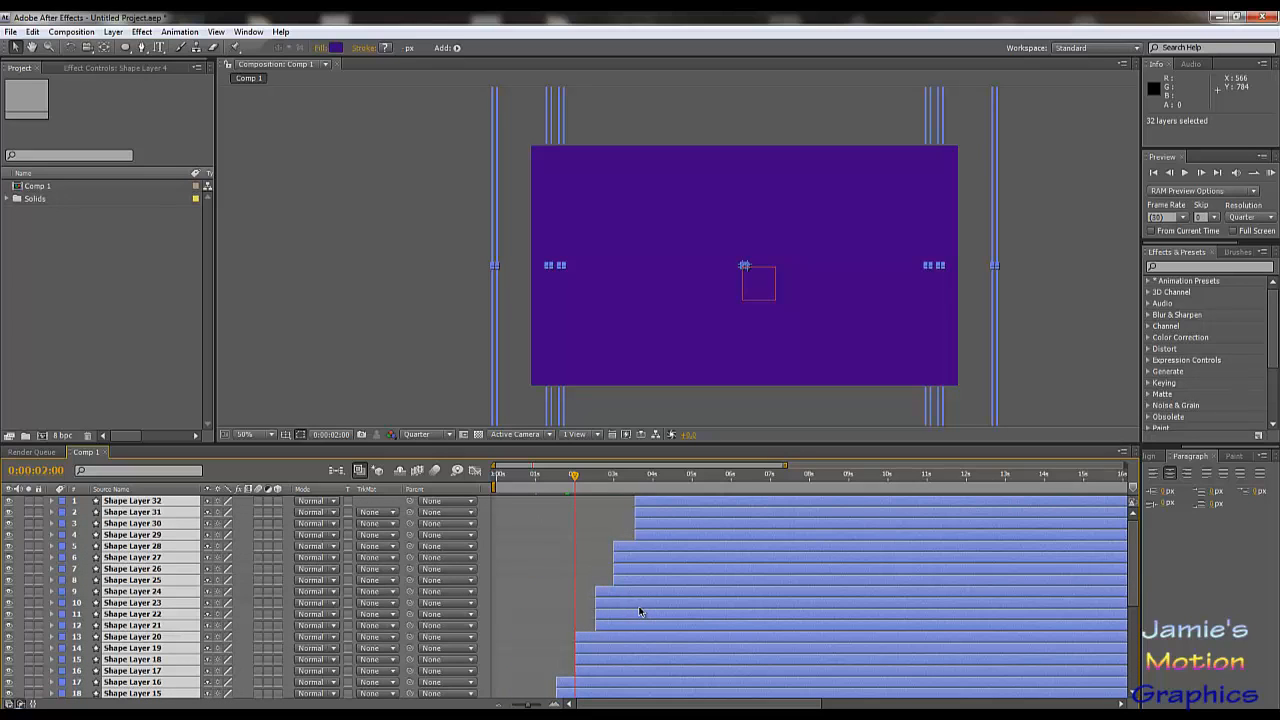
{"action": "key", "text": "ctrl+d"}
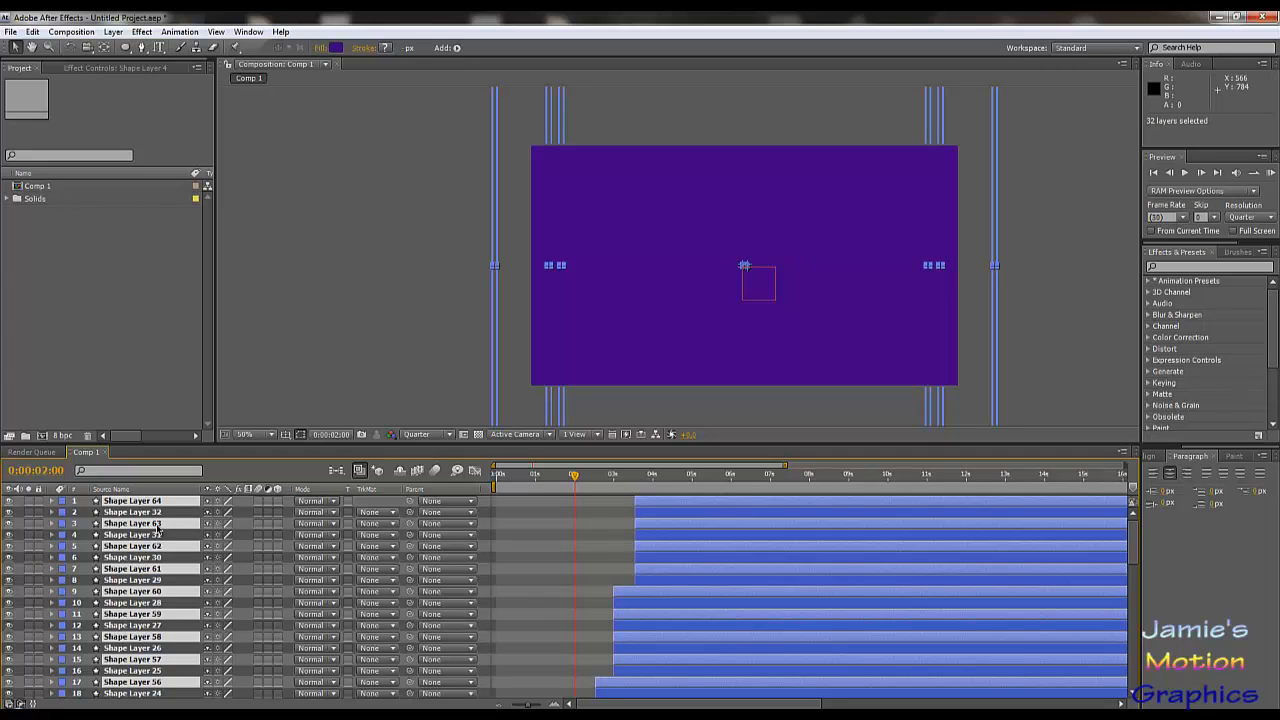
{"action": "left_click_drag", "start_coordinate": [157, 528], "coordinate": [155, 506]}
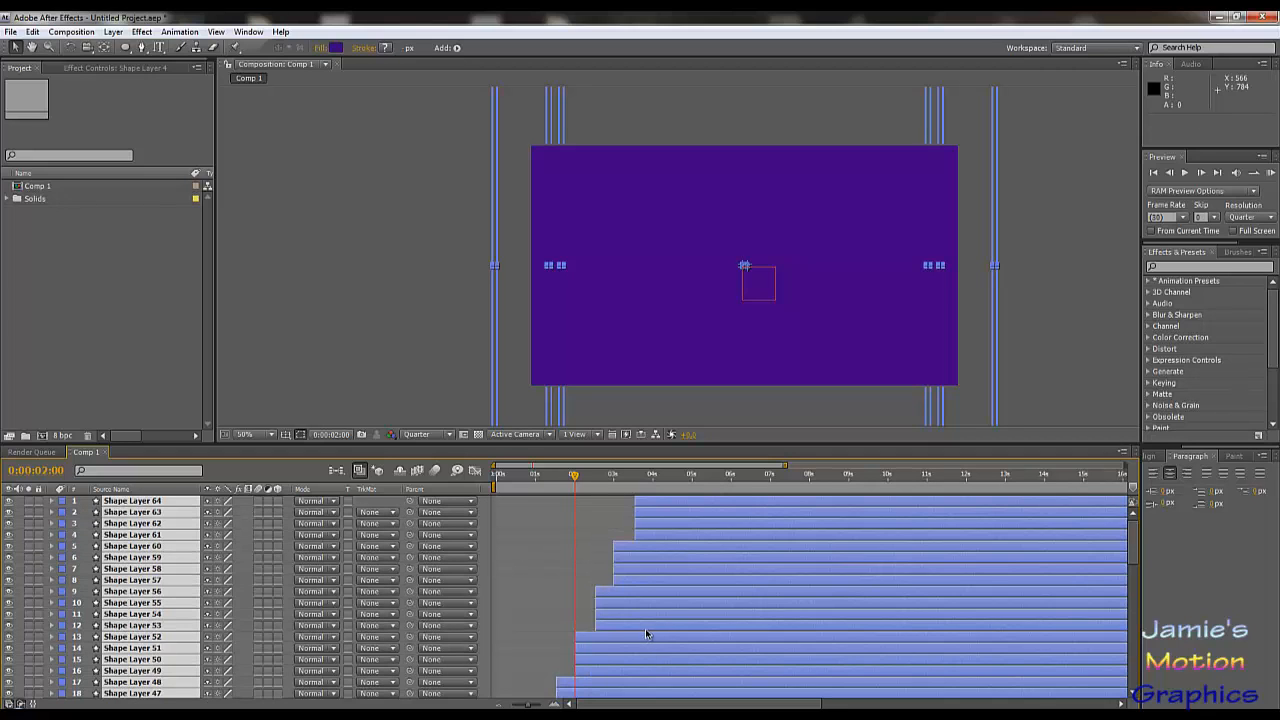
{"action": "scroll", "coordinate": [645, 633], "scroll_direction": "down", "scroll_amount": 9}
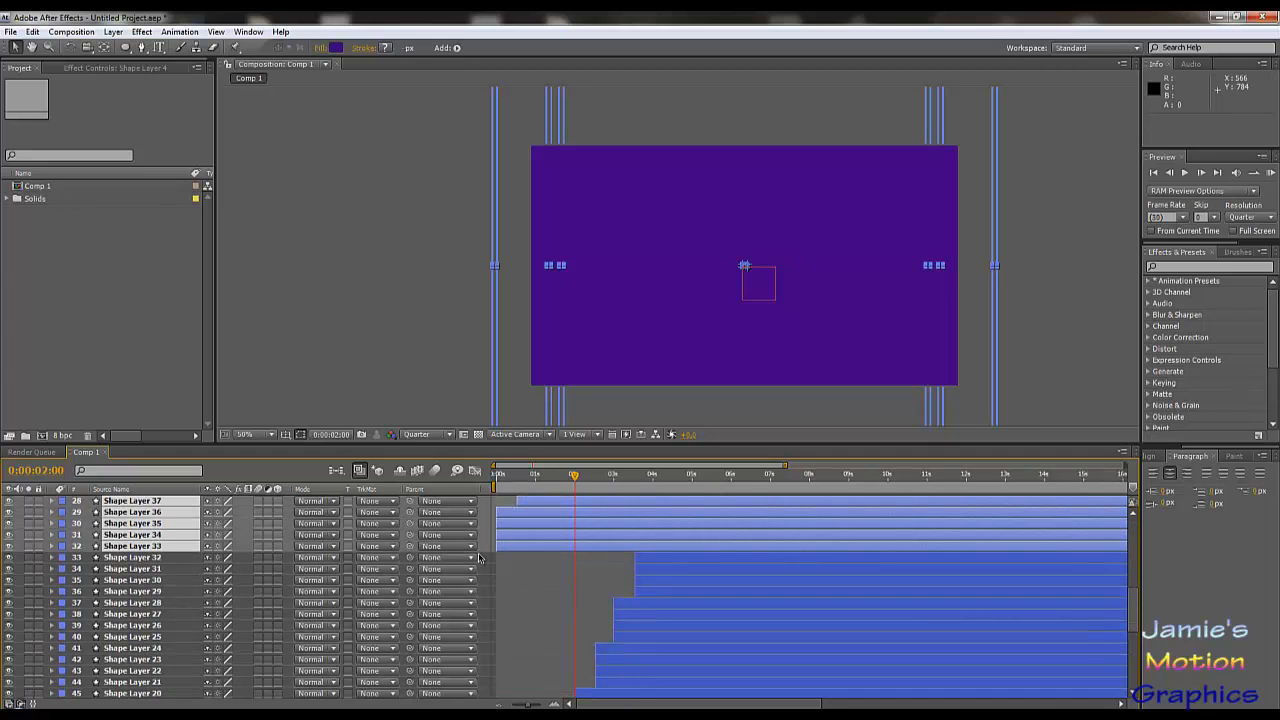
{"action": "left_click_drag", "start_coordinate": [500, 549], "coordinate": [659, 551]}
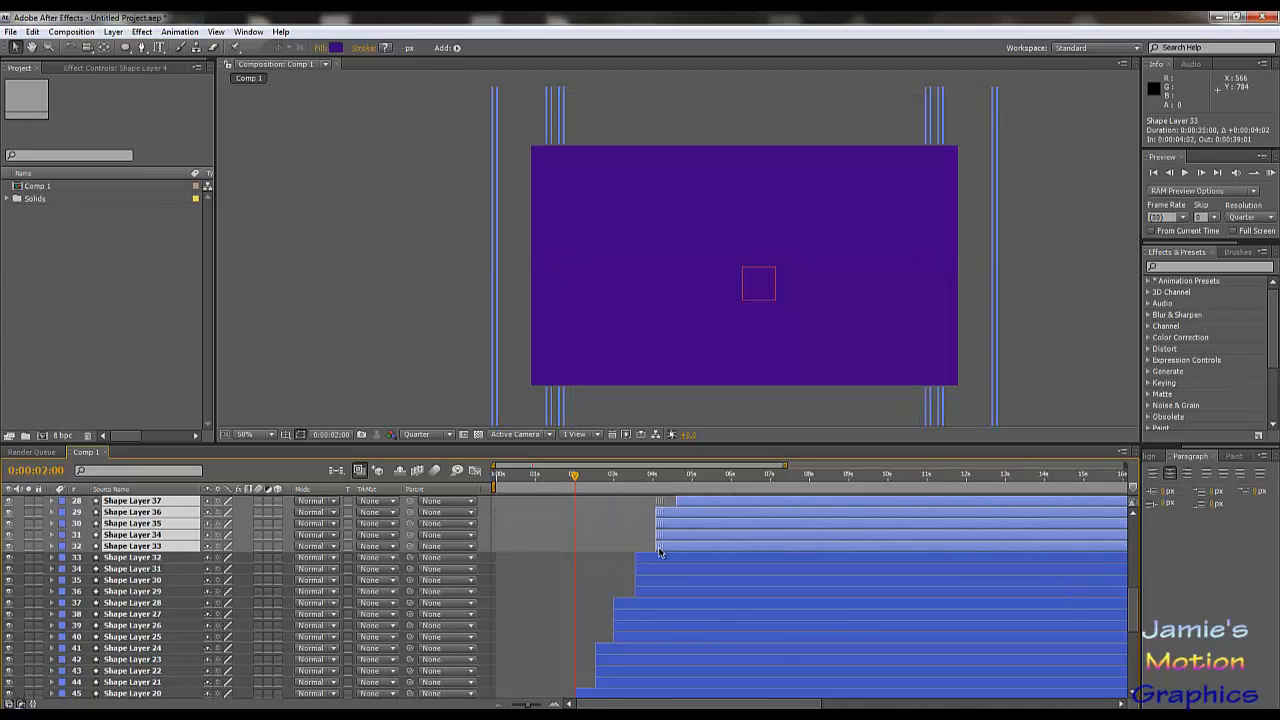
{"action": "left_click", "coordinate": [643, 484]}
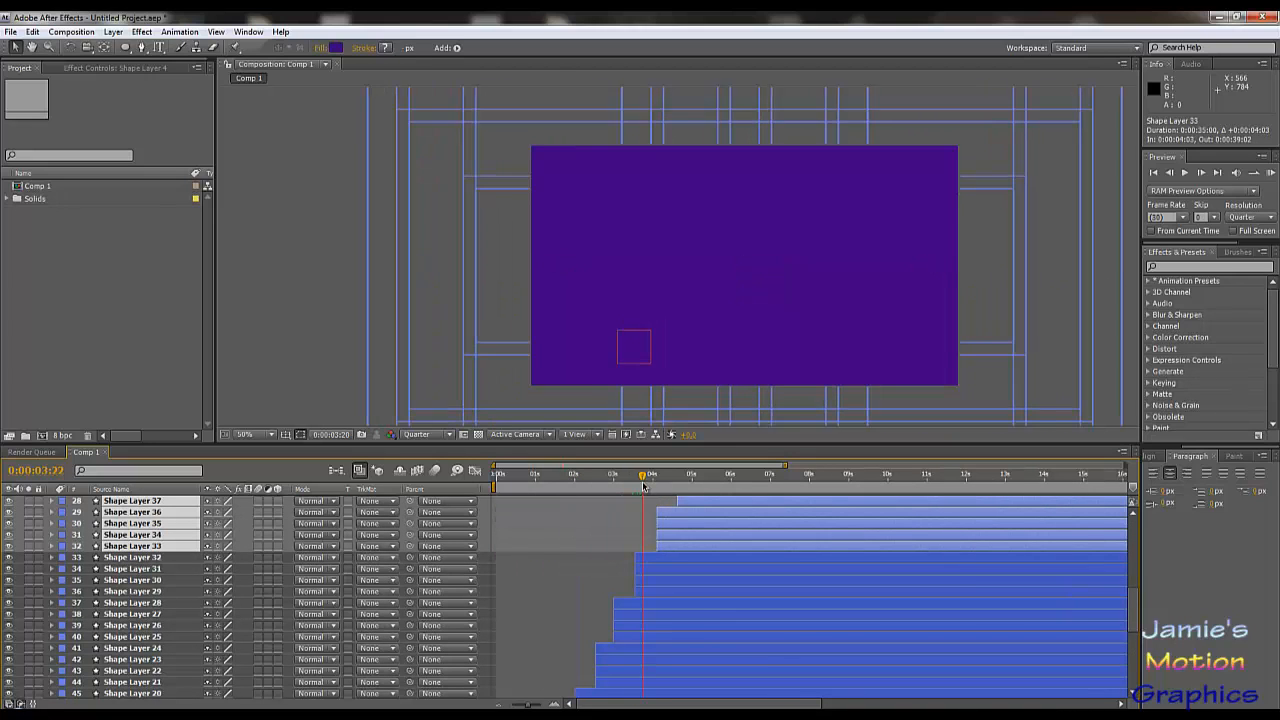
{"action": "left_click_drag", "start_coordinate": [643, 487], "coordinate": [653, 488]}
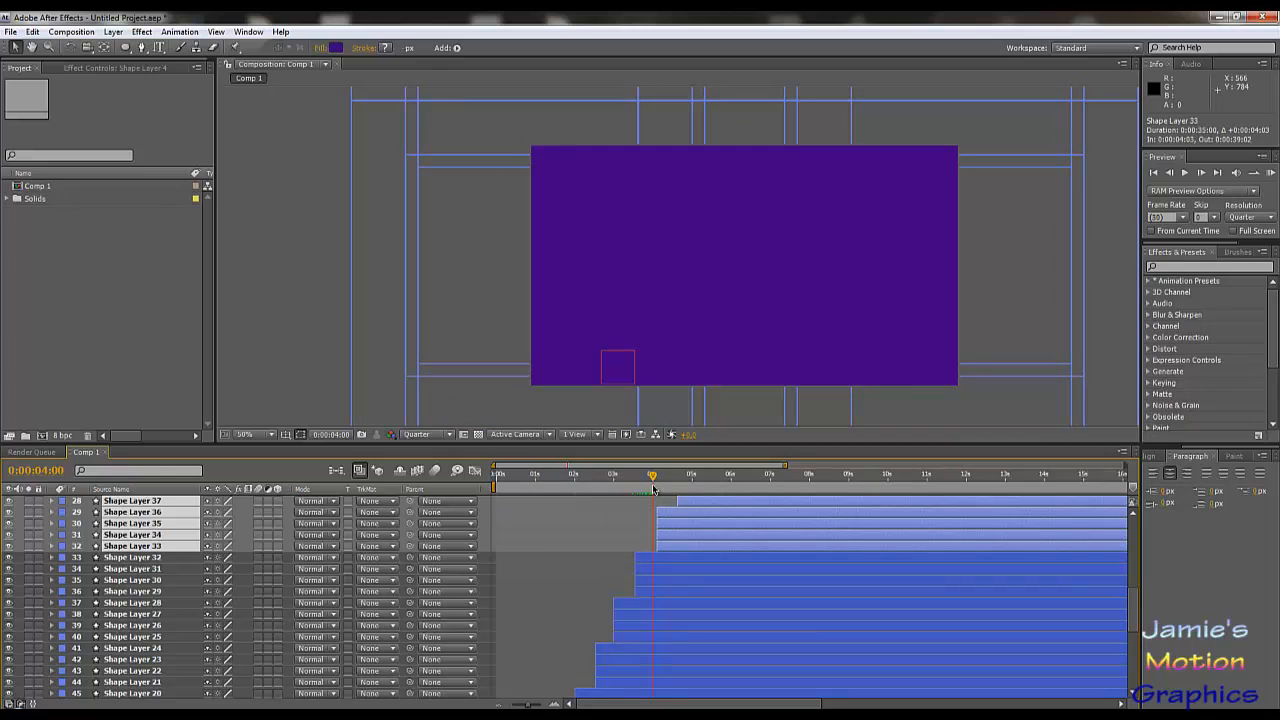
{"action": "left_click_drag", "start_coordinate": [672, 544], "coordinate": [669, 549]}
- Set the current time to 0:00:08:00, duplicate all 64 shape layers and stack the copies above the originals
{"action": "left_click_drag", "start_coordinate": [632, 702], "coordinate": [672, 705]}
{"action": "scroll", "coordinate": [671, 662], "scroll_direction": "down", "scroll_amount": 6}
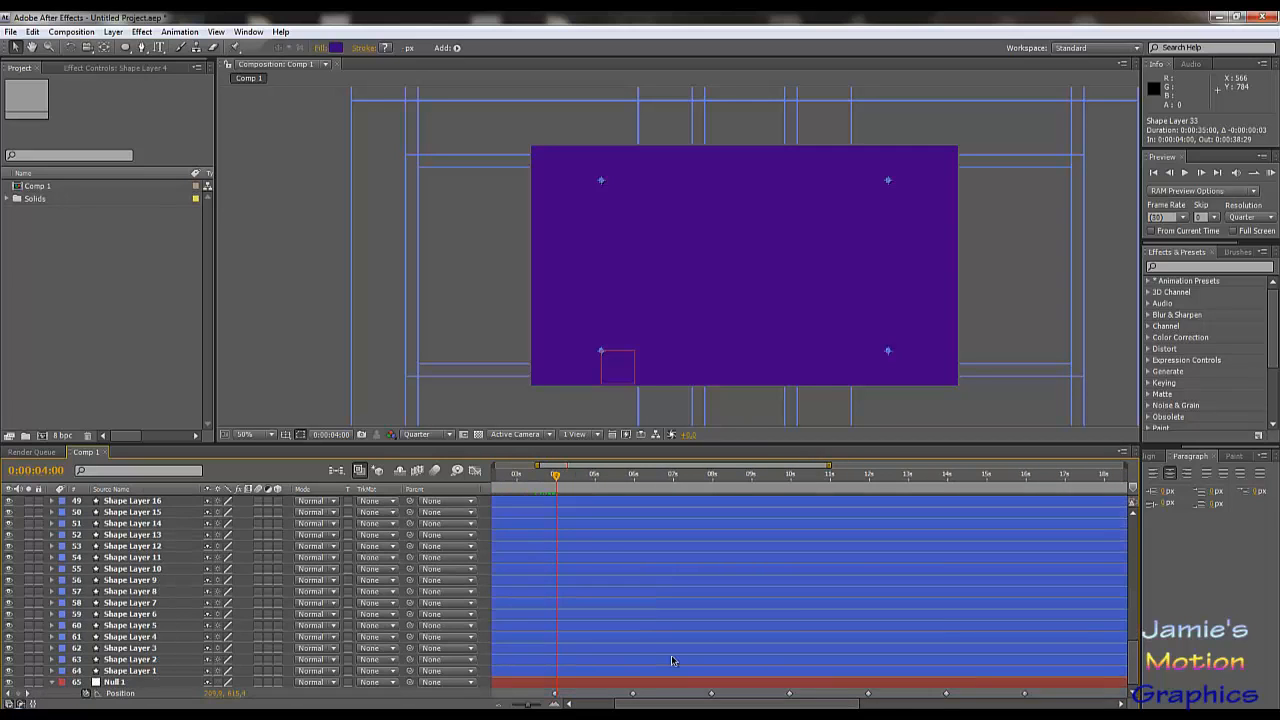
{"action": "key", "text": "ctrl+a"}
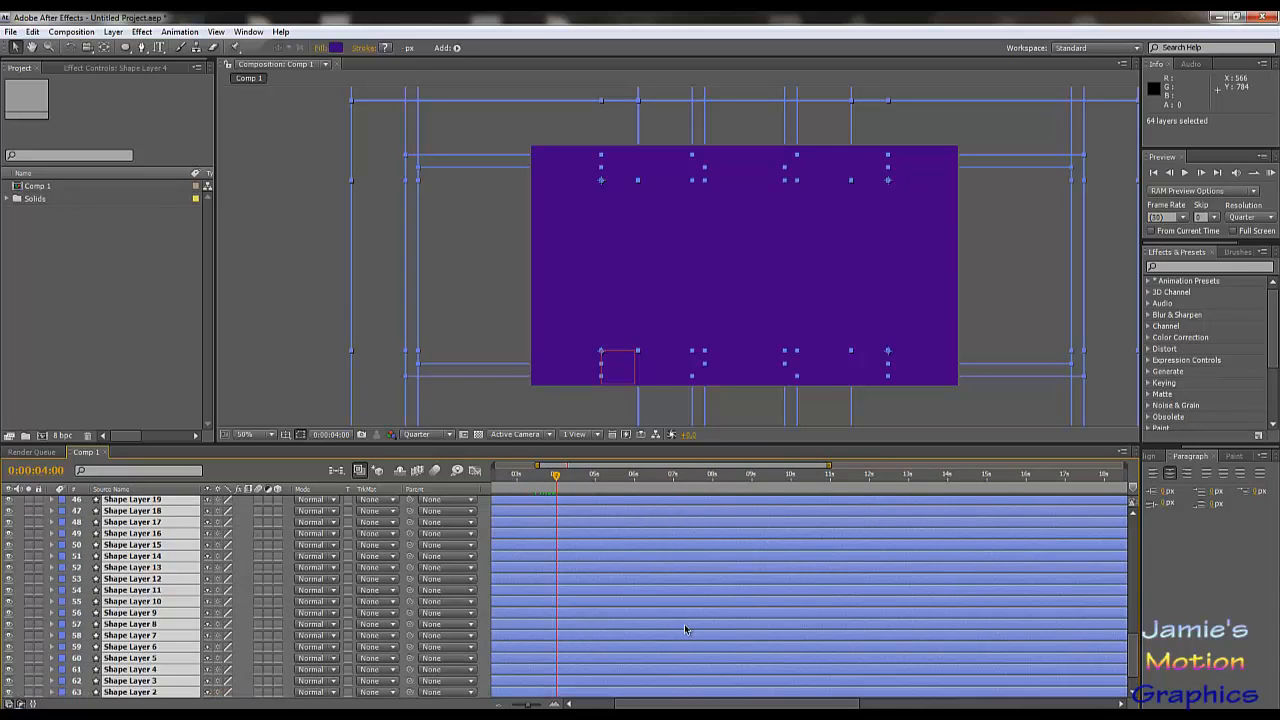
{"action": "scroll", "coordinate": [686, 626], "scroll_direction": "up", "scroll_amount": 10}
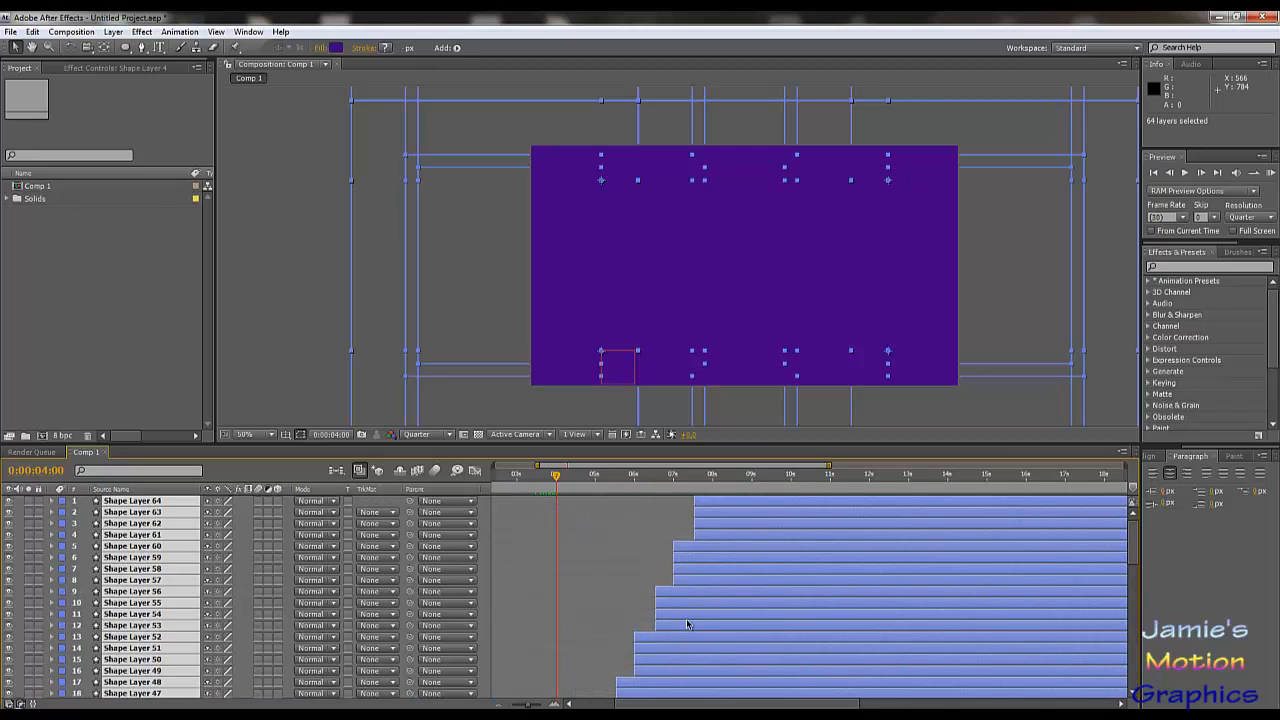
{"action": "left_click_drag", "start_coordinate": [685, 484], "coordinate": [694, 484]}
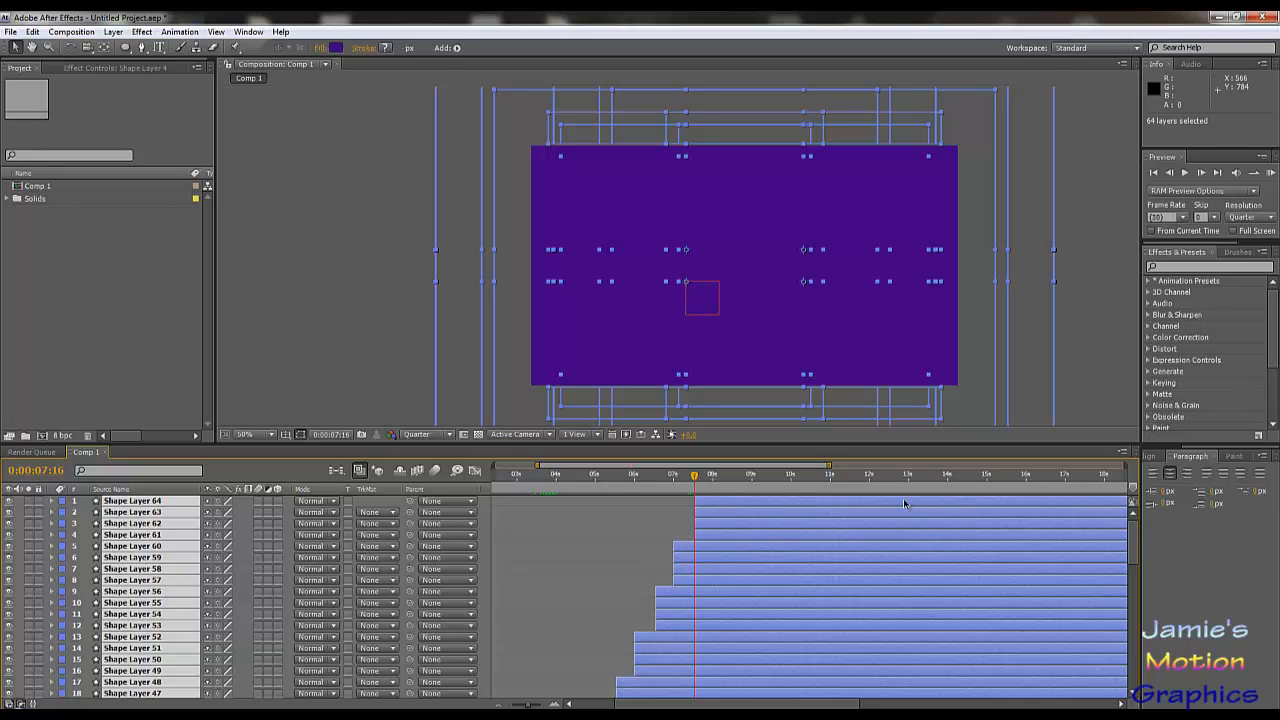
{"action": "left_click", "coordinate": [714, 479]}
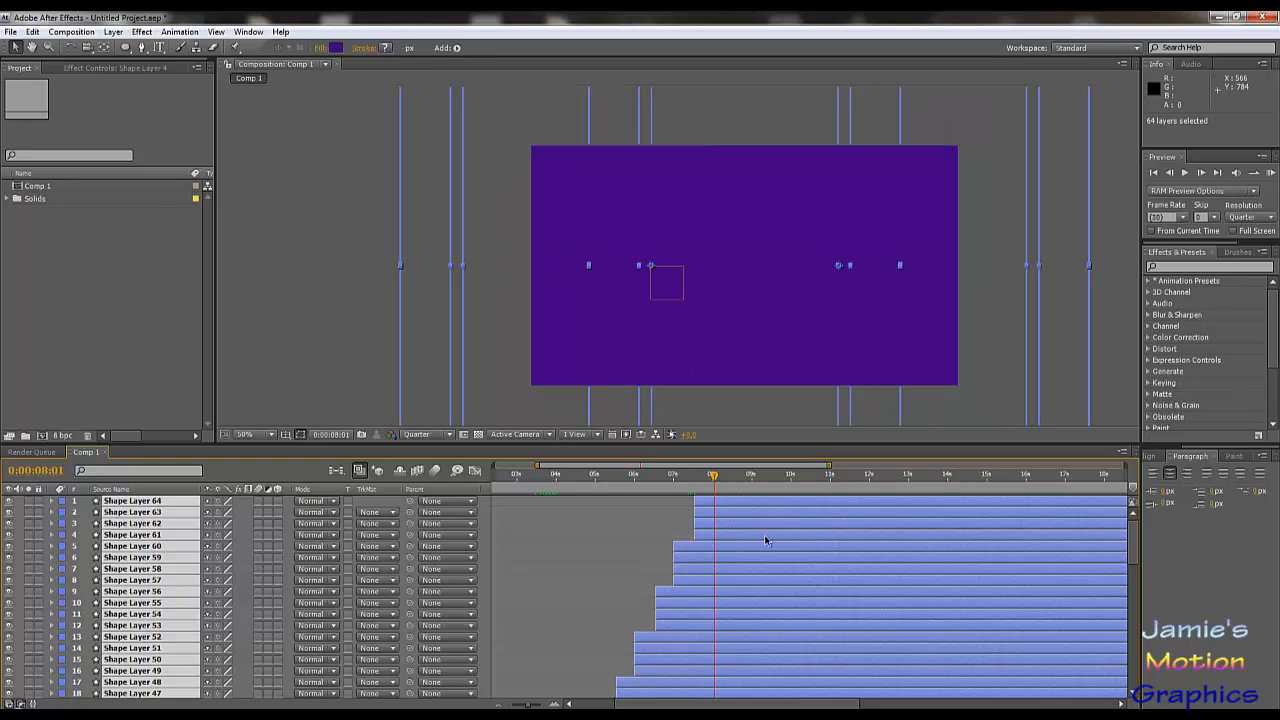
{"action": "key", "text": "Page_Up"}
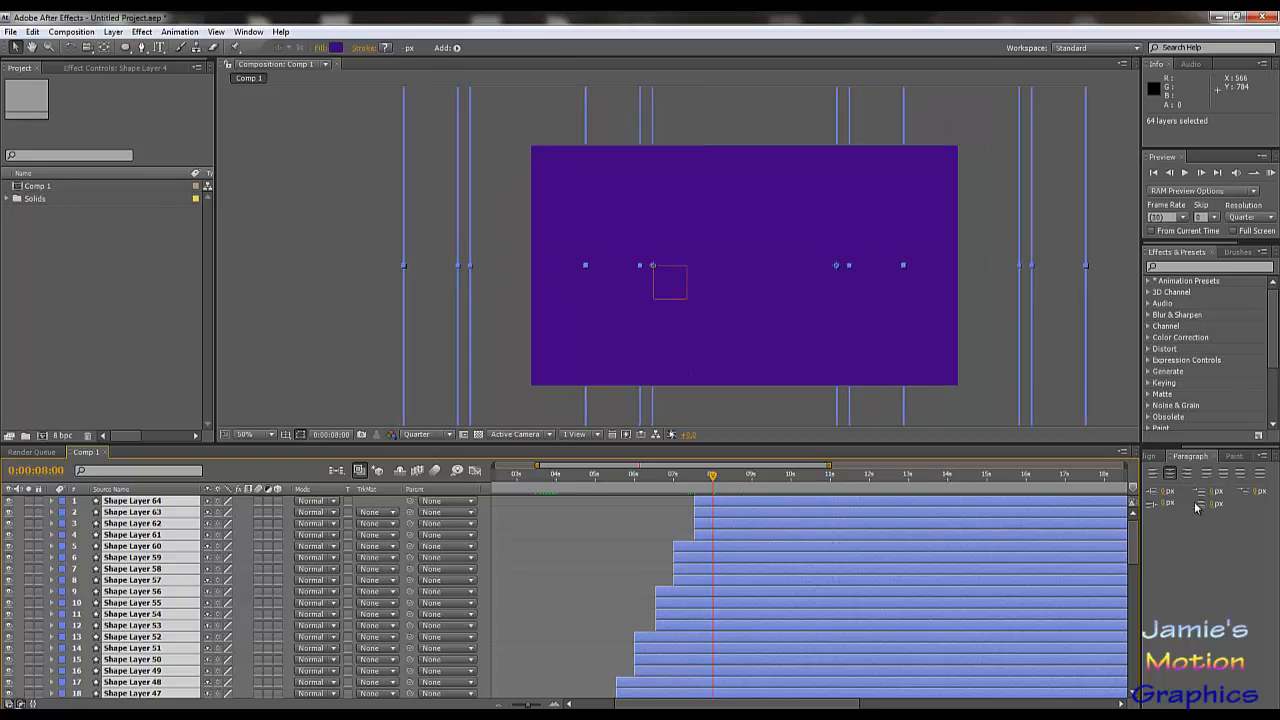
{"action": "left_click_drag", "start_coordinate": [1134, 540], "coordinate": [1134, 675]}
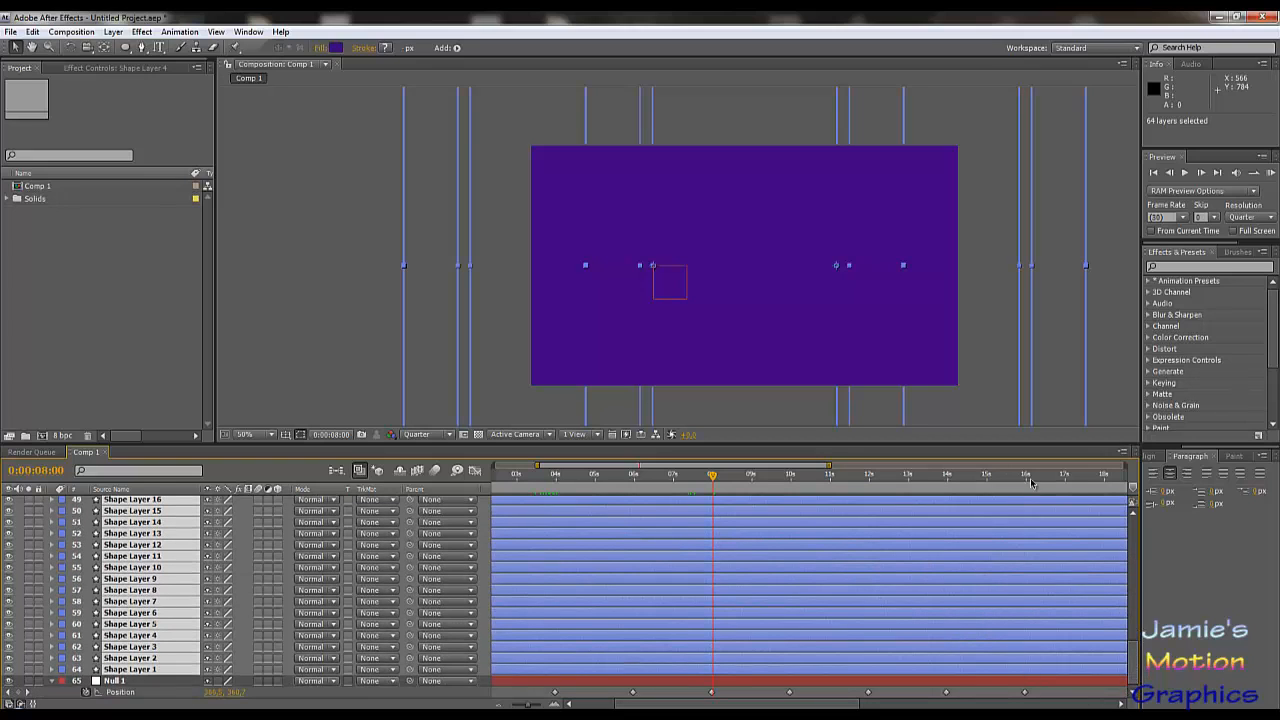
{"action": "left_click_drag", "start_coordinate": [1136, 664], "coordinate": [1136, 525]}
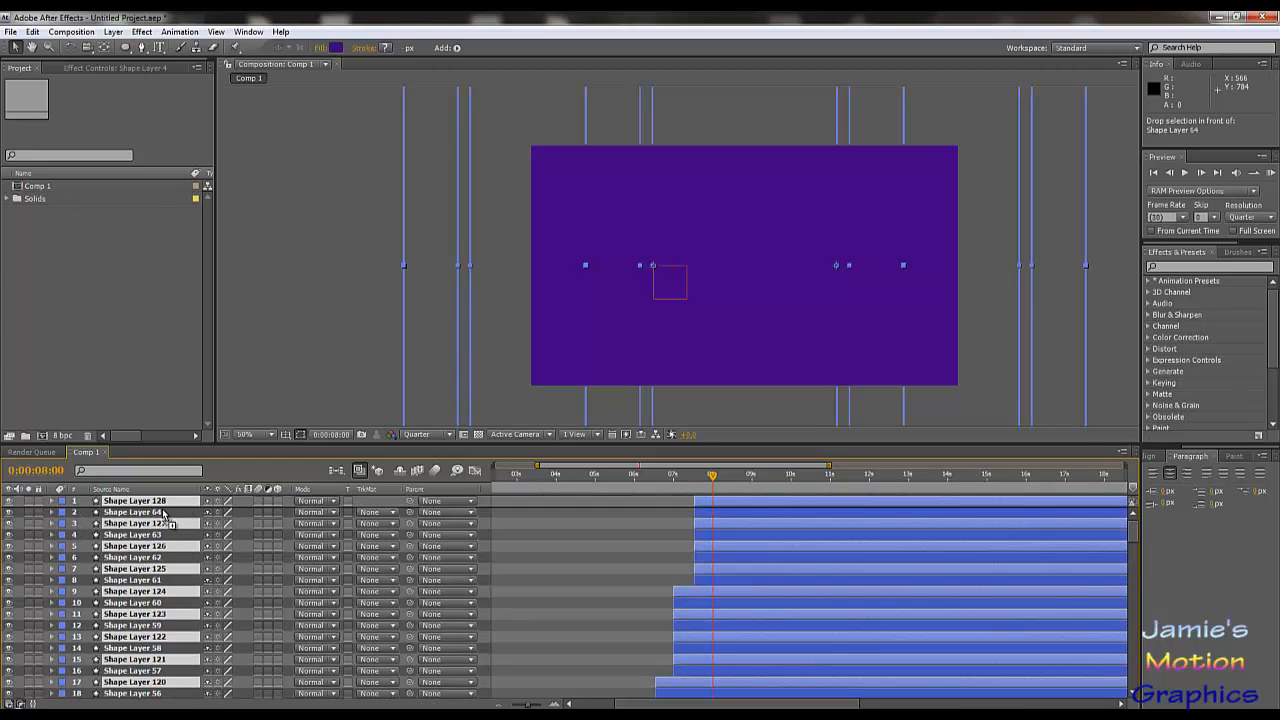
{"action": "key", "text": "ctrl+d"}
- Shift the 64 copied layers together along the timeline so that Shape Layer 65 starts at 0:00:08:01
{"action": "scroll", "coordinate": [684, 586], "scroll_direction": "down", "scroll_amount": 15}
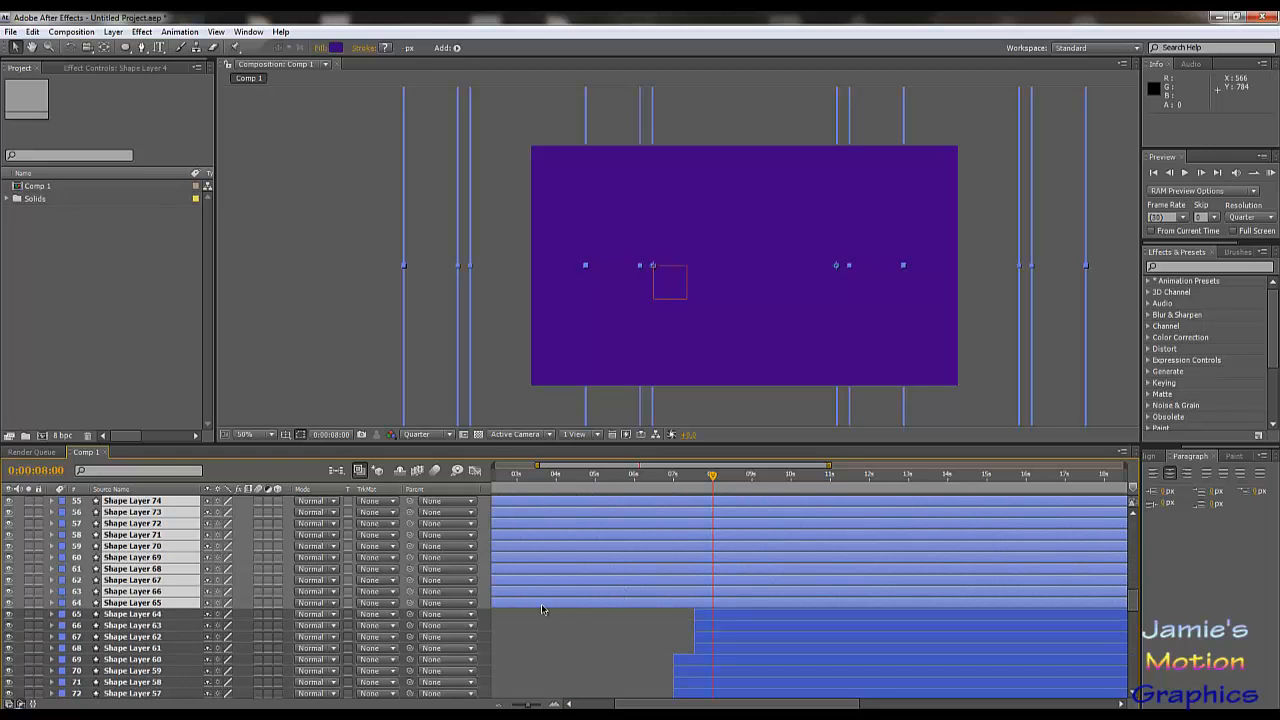
{"action": "left_click_drag", "start_coordinate": [530, 600], "coordinate": [843, 600]}
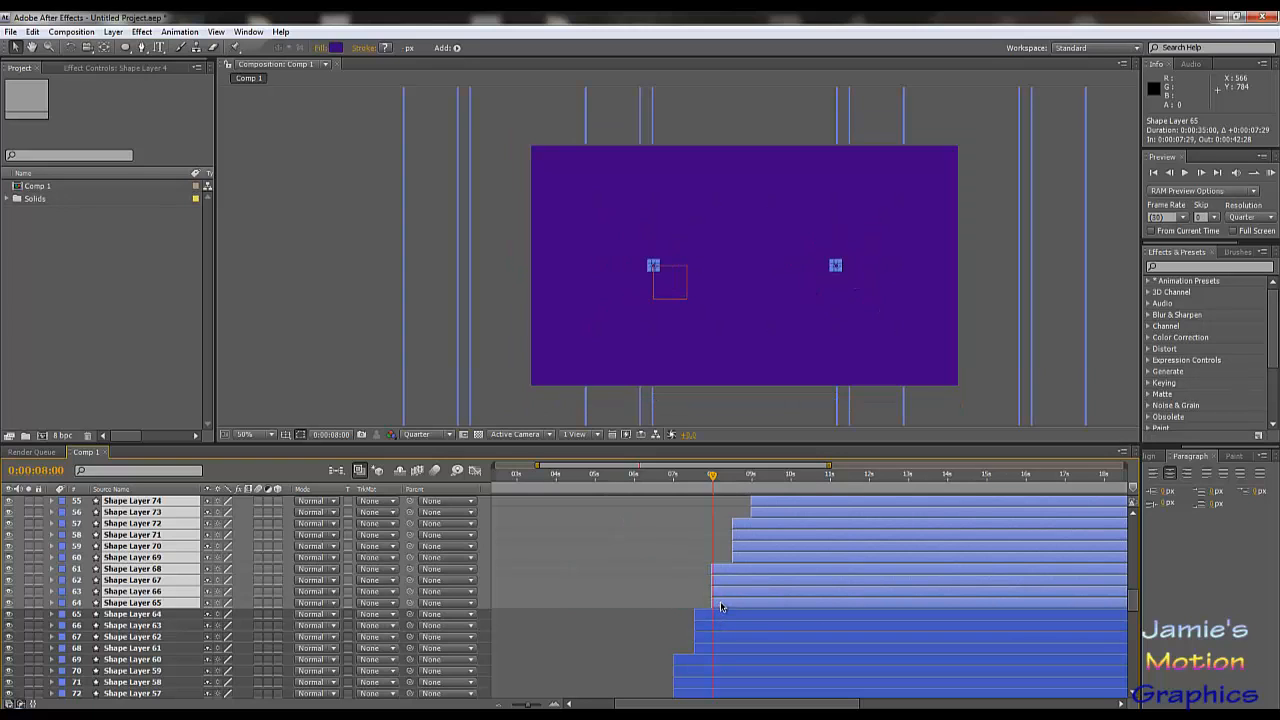
{"action": "left_click_drag", "start_coordinate": [721, 606], "coordinate": [723, 606]}
- Duplicate Shape Layer 125 through Shape Layer 128, stack the copies on top, and shift them to start at 0:00:16:00
{"action": "scroll", "coordinate": [871, 602], "scroll_direction": "up", "scroll_amount": 15}
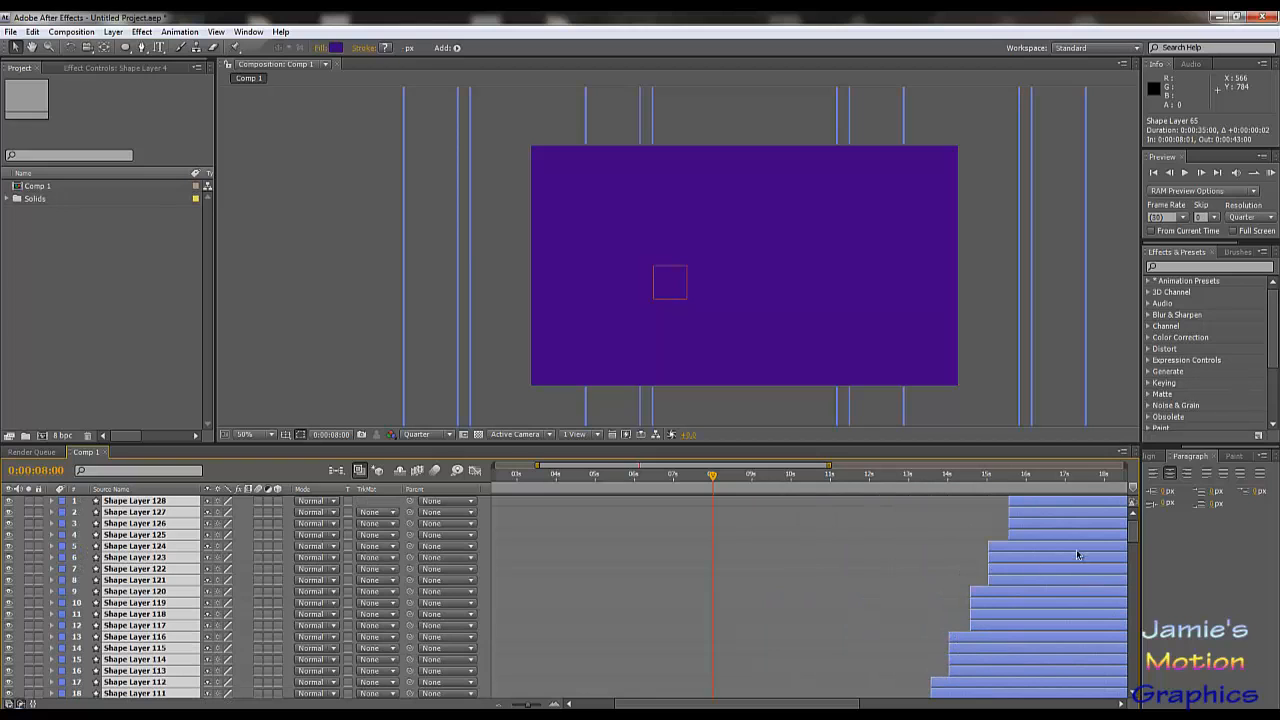
{"action": "left_click_drag", "start_coordinate": [1027, 483], "coordinate": [1008, 487]}
{"action": "left_click_drag", "start_coordinate": [1134, 537], "coordinate": [1129, 494]}
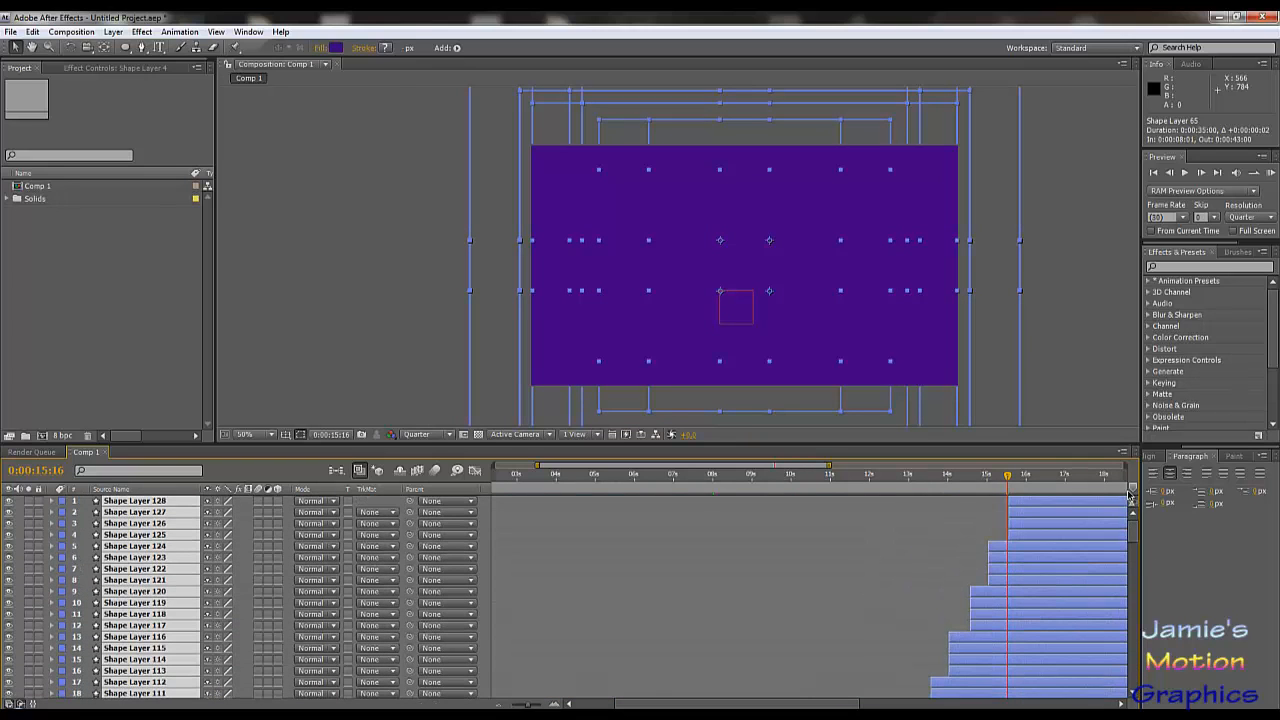
{"action": "left_click", "coordinate": [1015, 506]}
{"action": "left_click", "coordinate": [1018, 538], "text": "shift"}
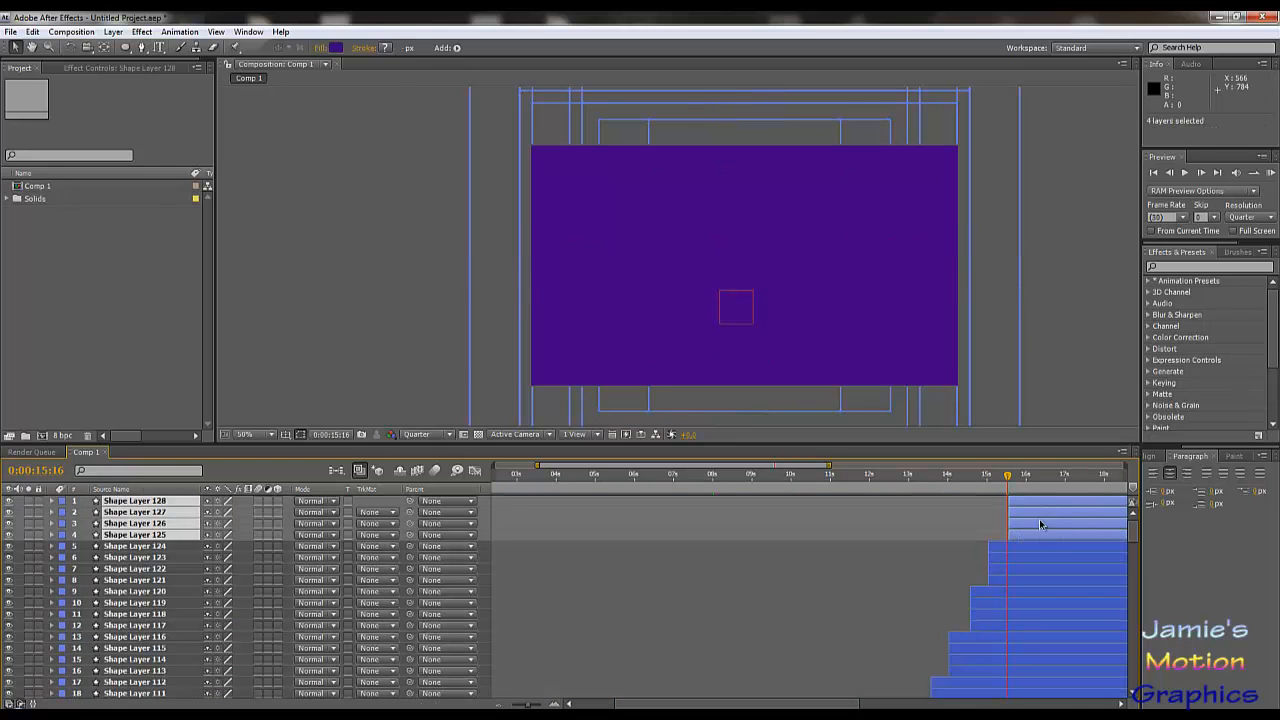
{"action": "key", "text": "ctrl+c"}
{"action": "left_click_drag", "start_coordinate": [1008, 481], "coordinate": [1025, 479]}
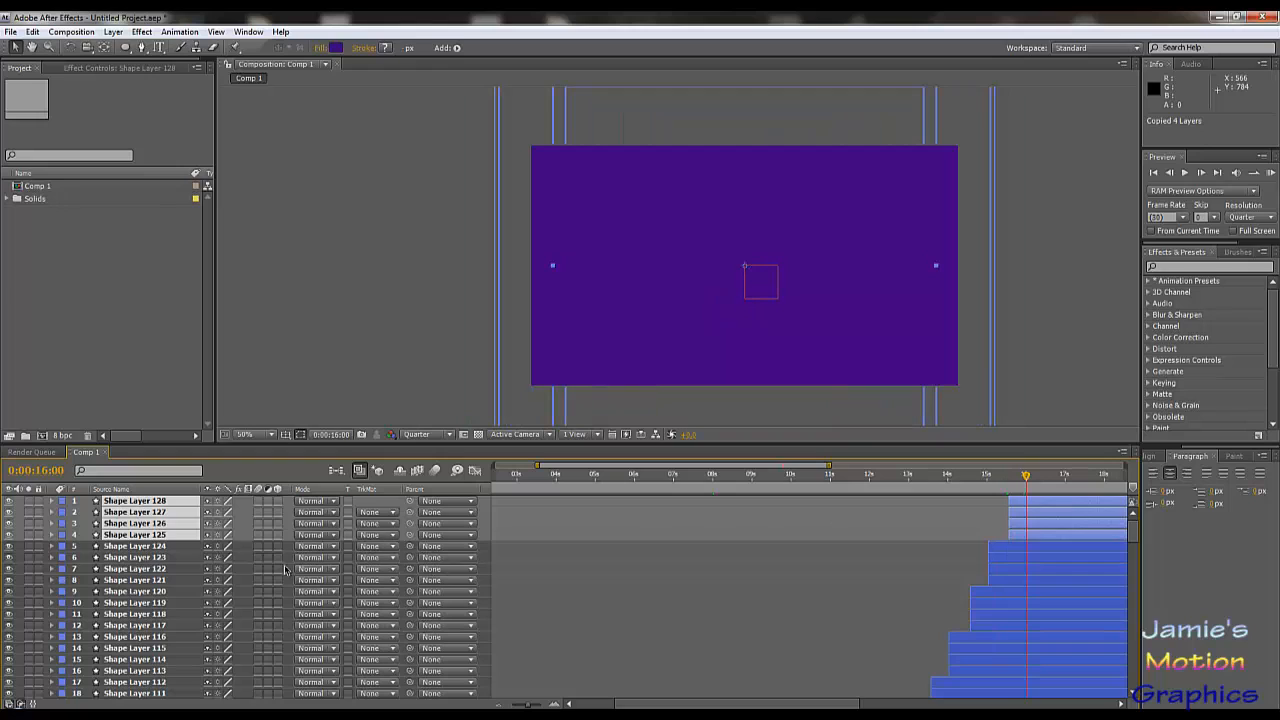
{"action": "key", "text": "ctrl+v"}
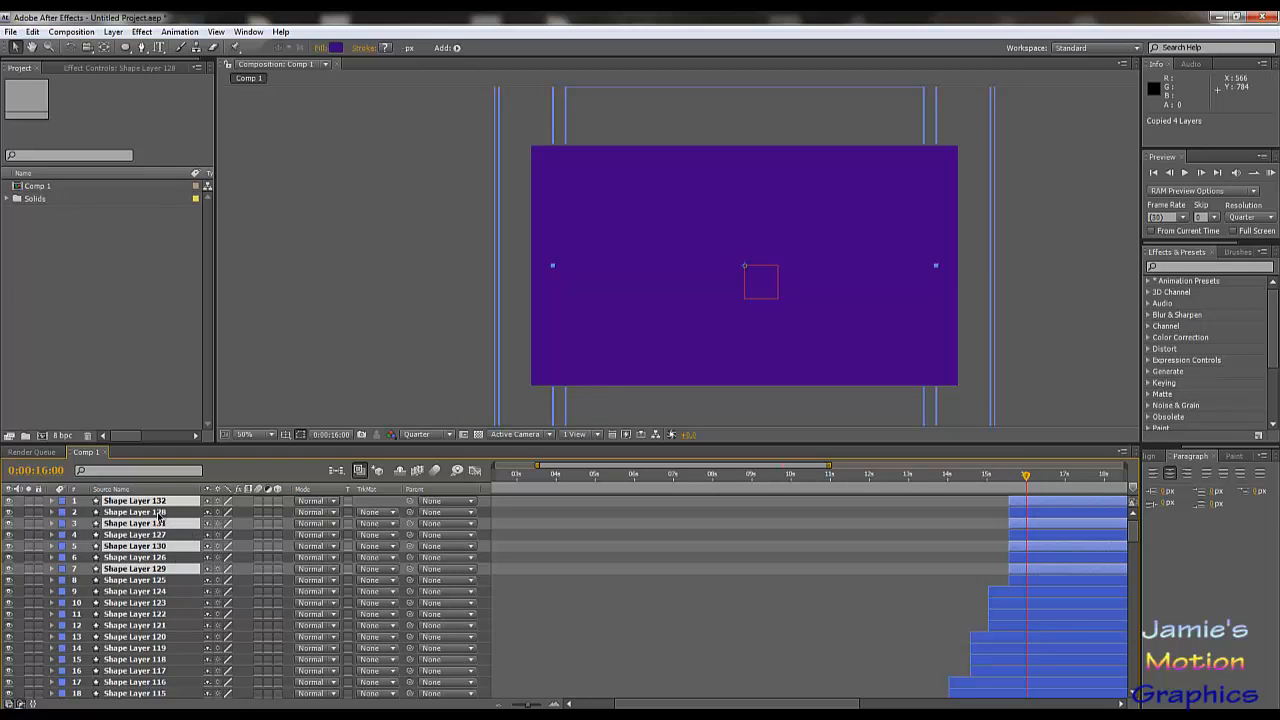
{"action": "left_click_drag", "start_coordinate": [156, 524], "coordinate": [162, 508]}
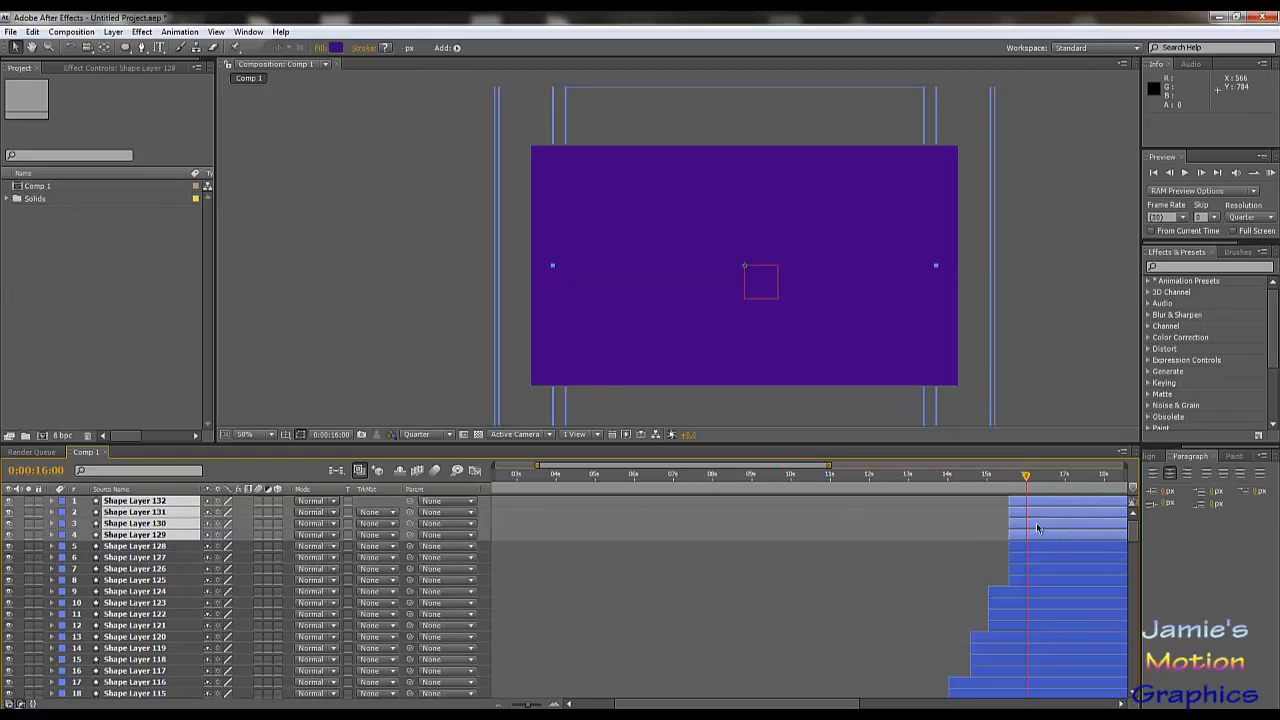
{"action": "left_click_drag", "start_coordinate": [1024, 542], "coordinate": [1034, 544]}
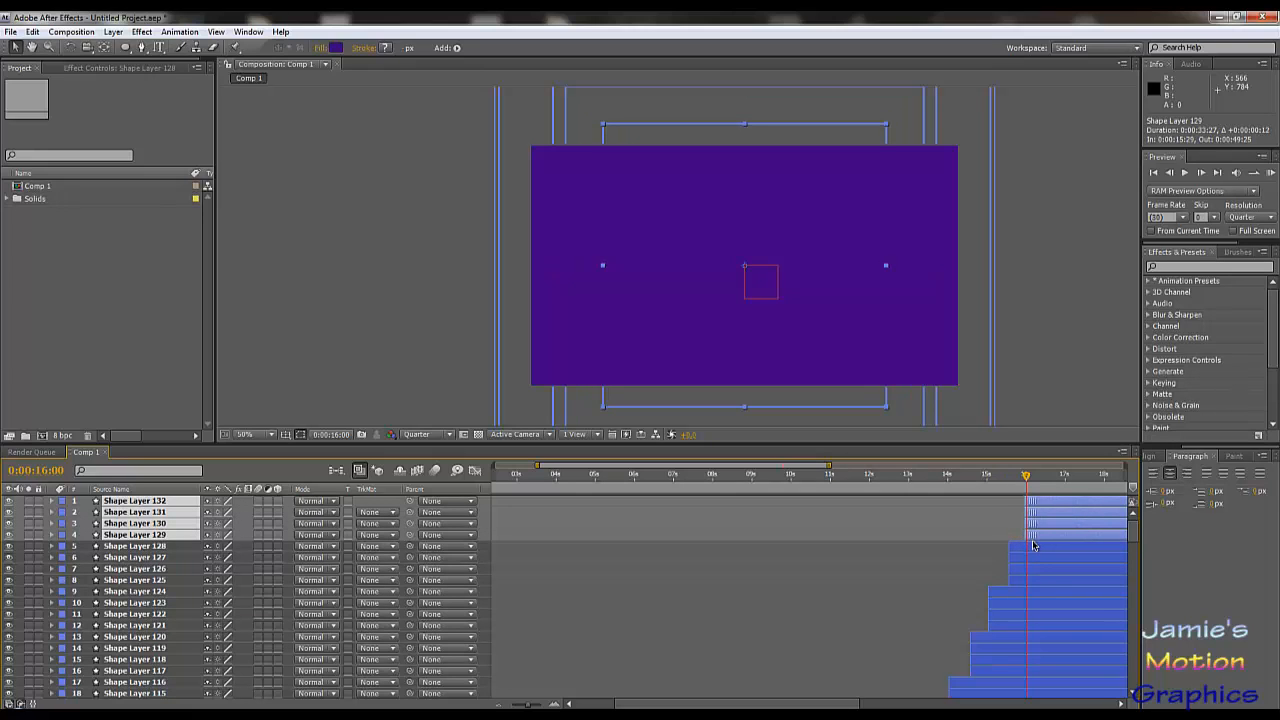
{"action": "left_click_drag", "start_coordinate": [1034, 544], "coordinate": [1032, 510]}
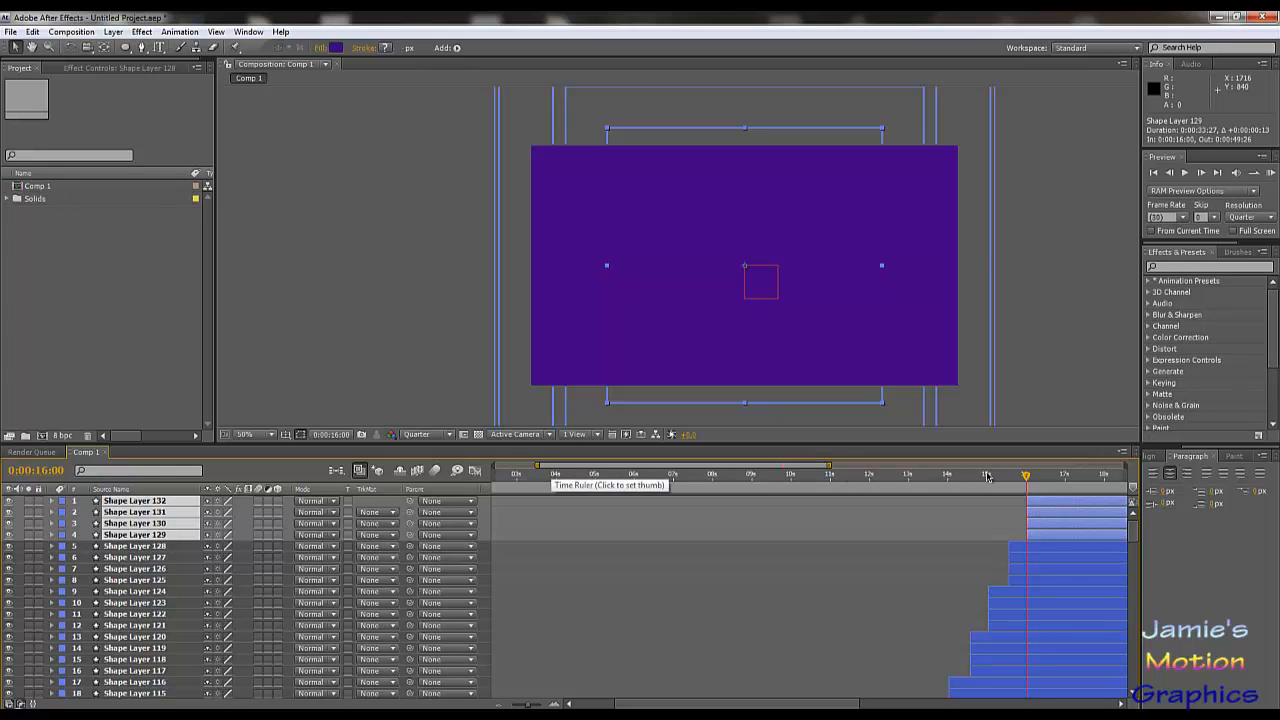
- With the current time at 0:00:12:16, select every shape layer from Shape Layer 132 down to Shape Layer 1 and lock Null 1
{"action": "left_click_drag", "start_coordinate": [985, 477], "coordinate": [890, 500]}
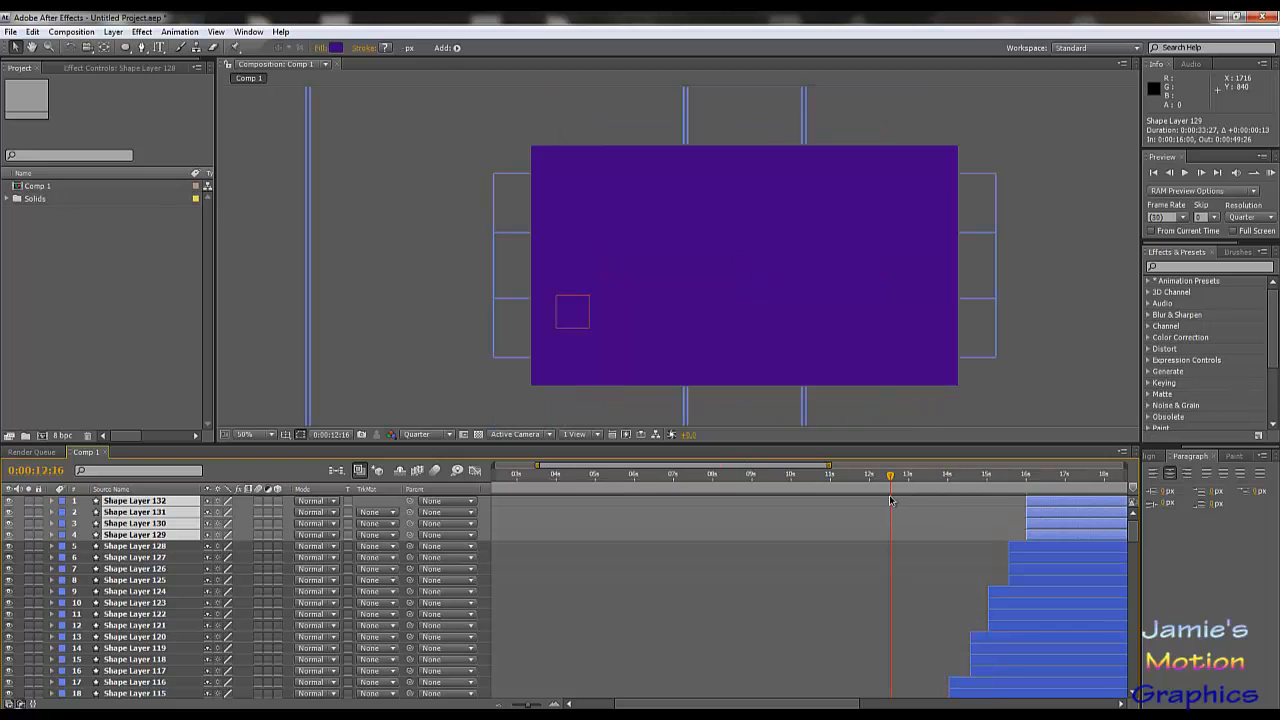
{"action": "scroll", "coordinate": [888, 580], "scroll_direction": "down", "scroll_amount": 8}
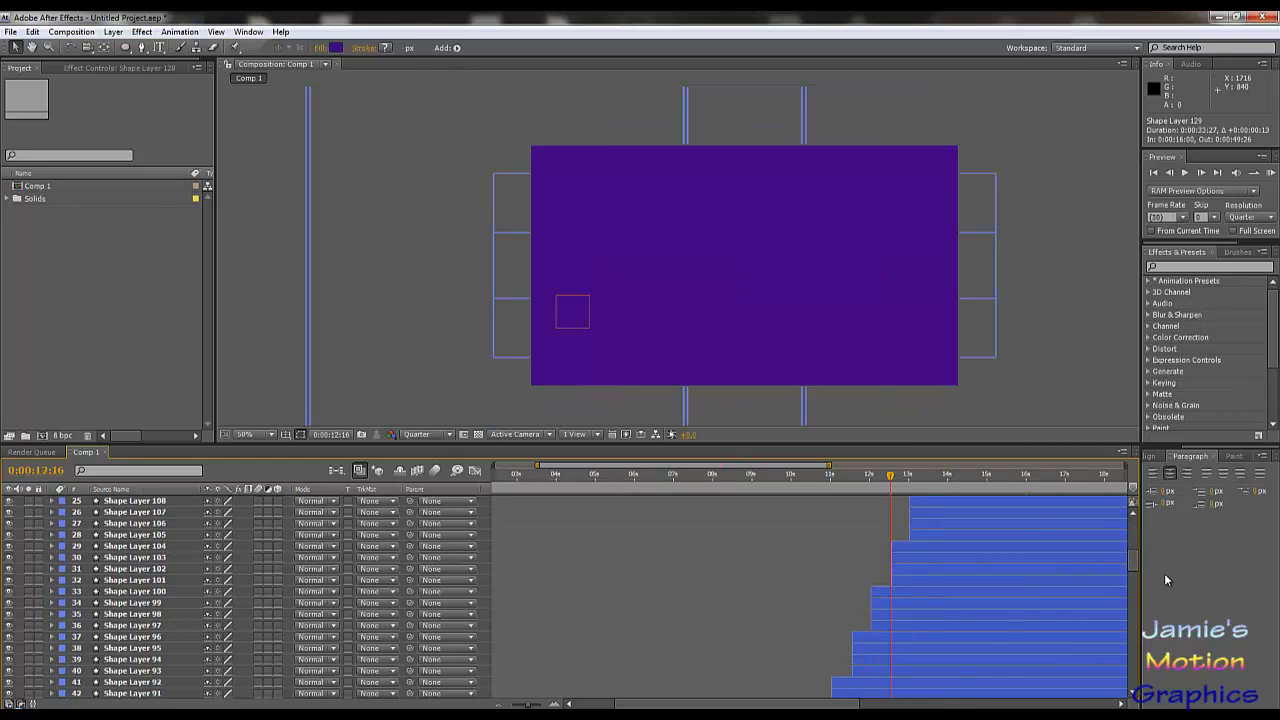
{"action": "left_click_drag", "start_coordinate": [1135, 538], "coordinate": [1135, 522]}
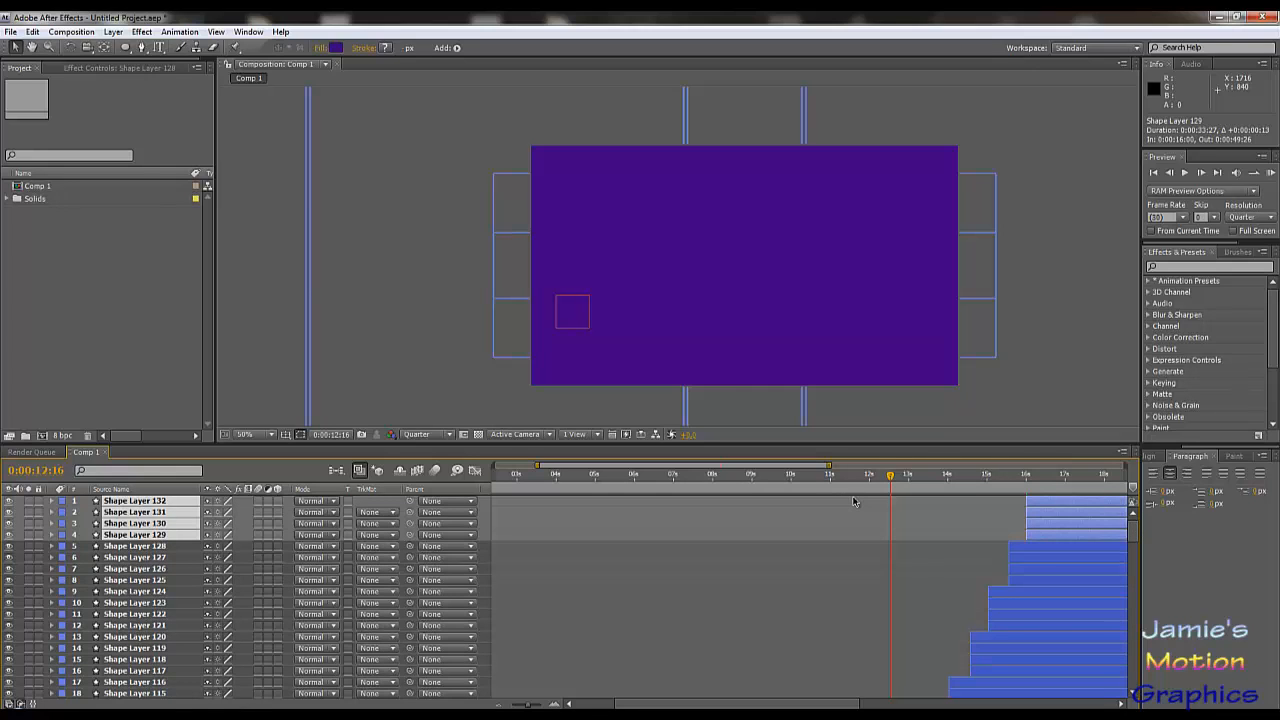
{"action": "left_click", "coordinate": [157, 505]}
{"action": "scroll", "coordinate": [470, 605], "scroll_direction": "down", "scroll_amount": 6}
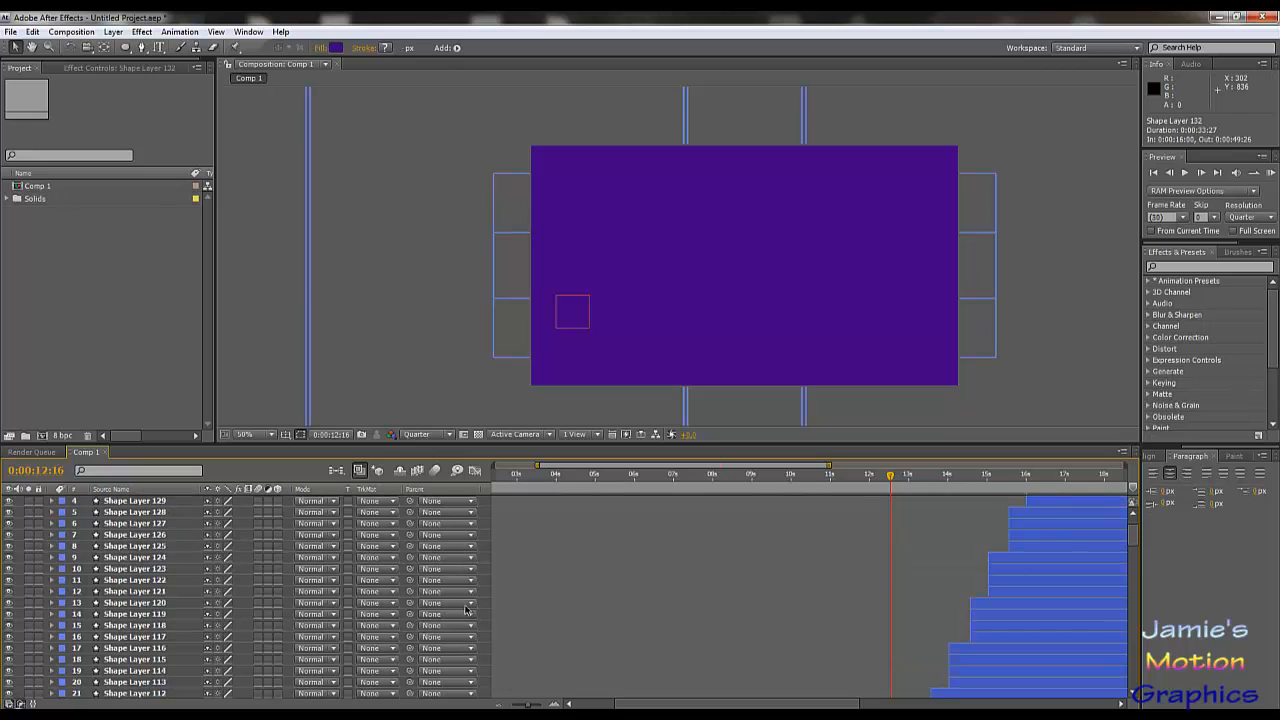
{"action": "scroll", "coordinate": [463, 608], "scroll_direction": "down", "scroll_amount": 14}
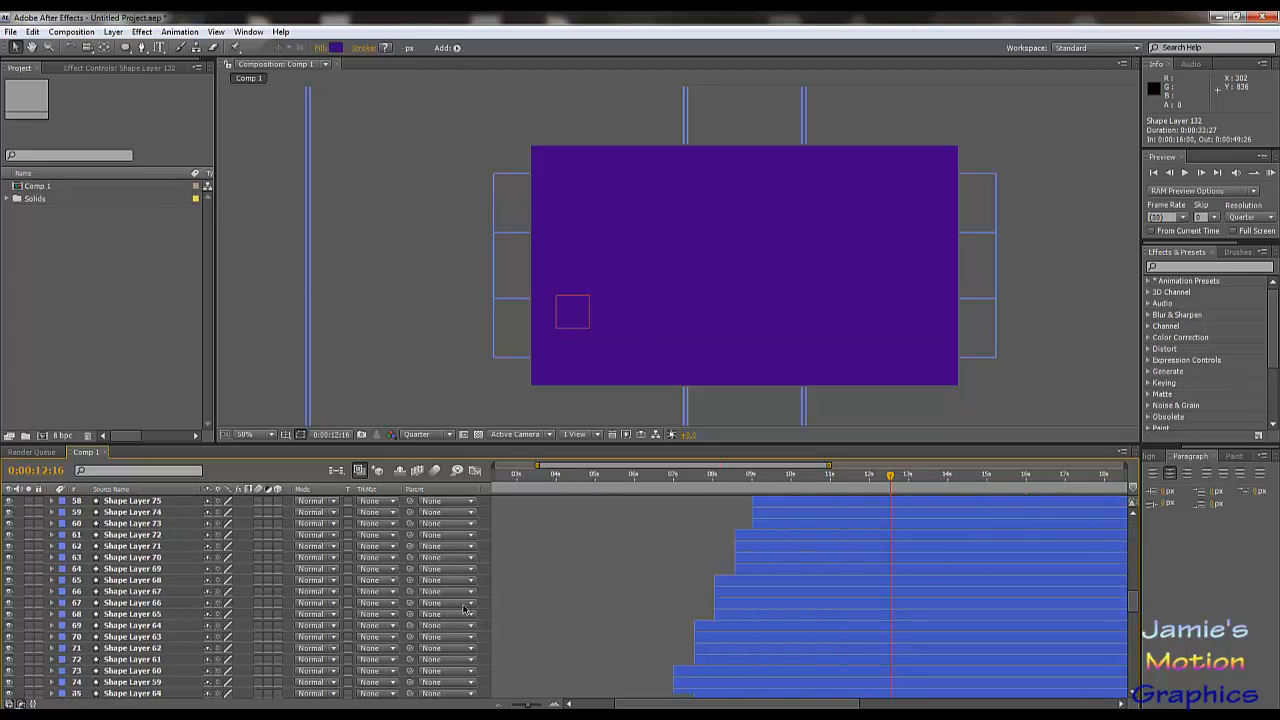
{"action": "scroll", "coordinate": [463, 605], "scroll_direction": "down", "scroll_amount": 13}
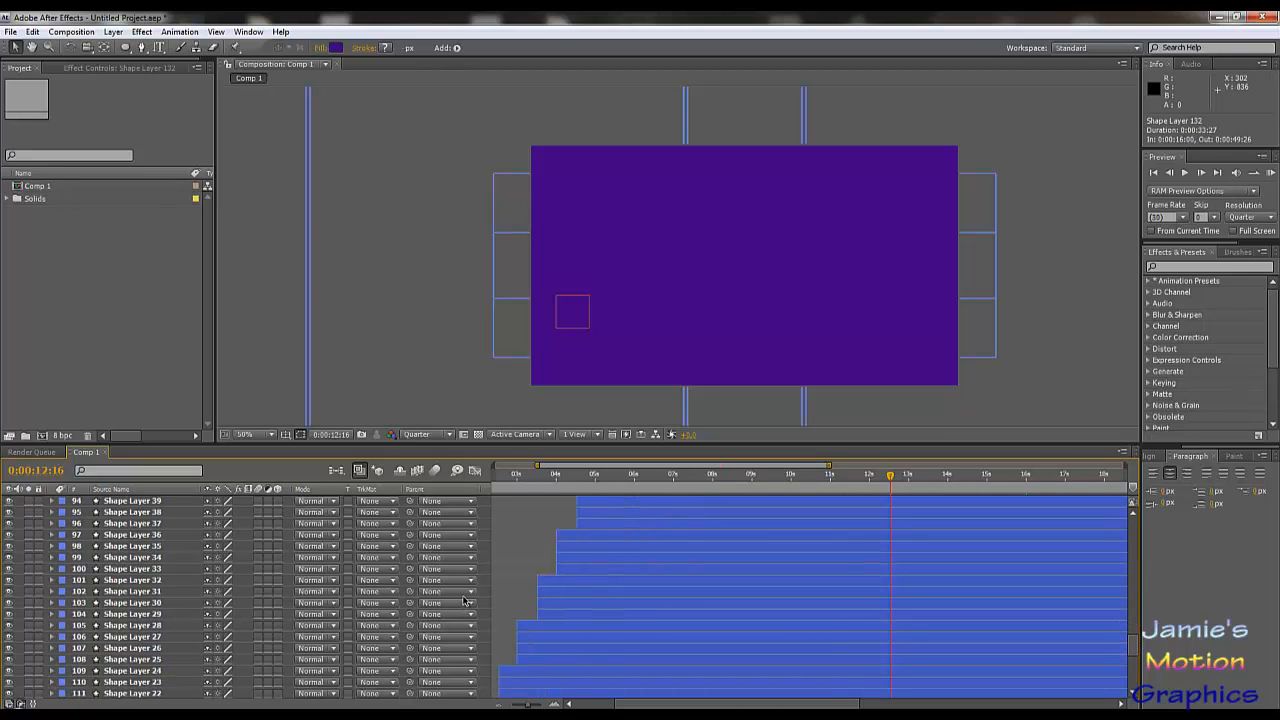
{"action": "scroll", "coordinate": [465, 602], "scroll_direction": "down", "scroll_amount": 6}
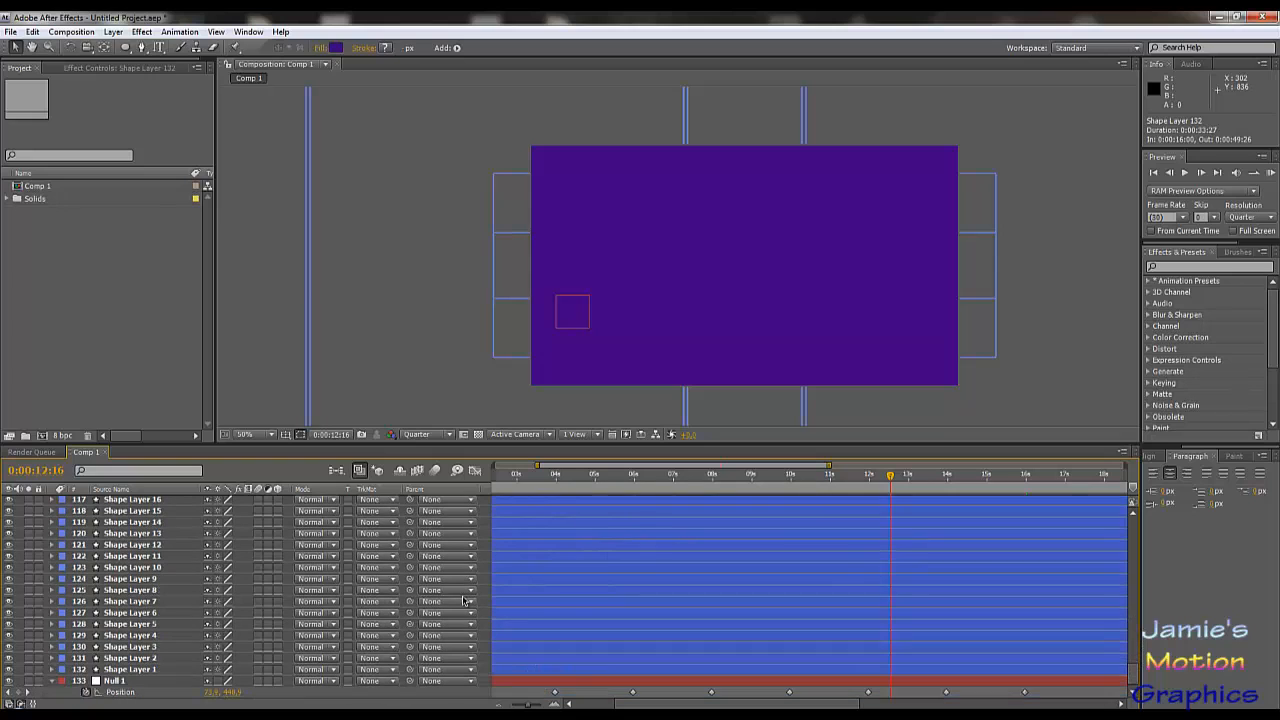
{"action": "left_click", "coordinate": [558, 673], "text": "shift"}
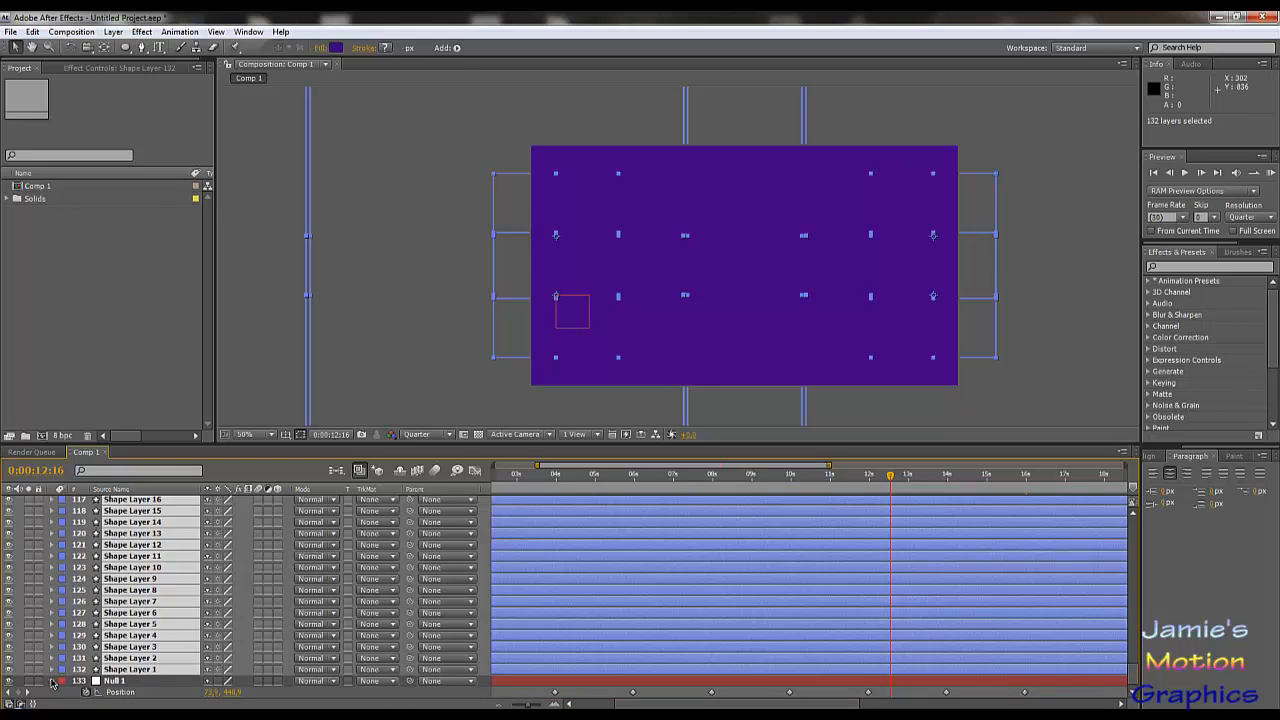
{"action": "left_click", "coordinate": [39, 681]}
{"action": "left_click_drag", "start_coordinate": [796, 705], "coordinate": [757, 704]}
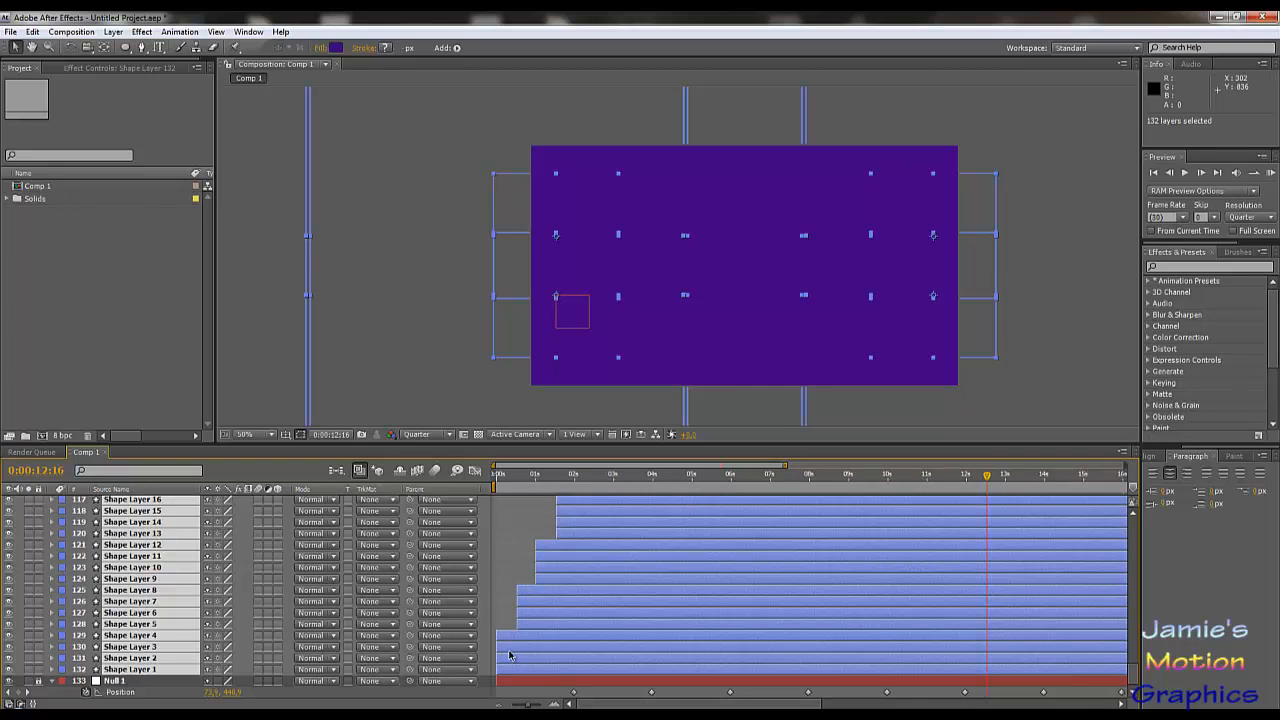
- Set the fill color of all selected shape layers to black
{"action": "left_click", "coordinate": [336, 49]}
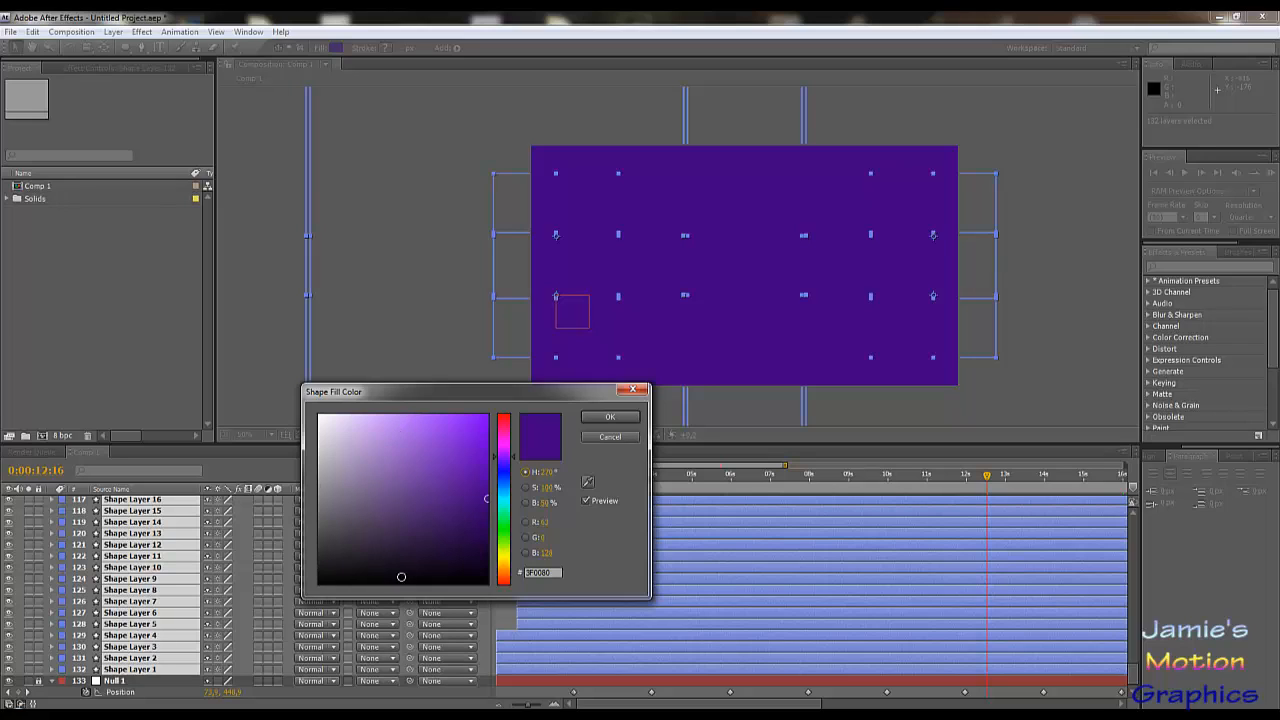
{"action": "left_click_drag", "start_coordinate": [473, 561], "coordinate": [488, 567]}
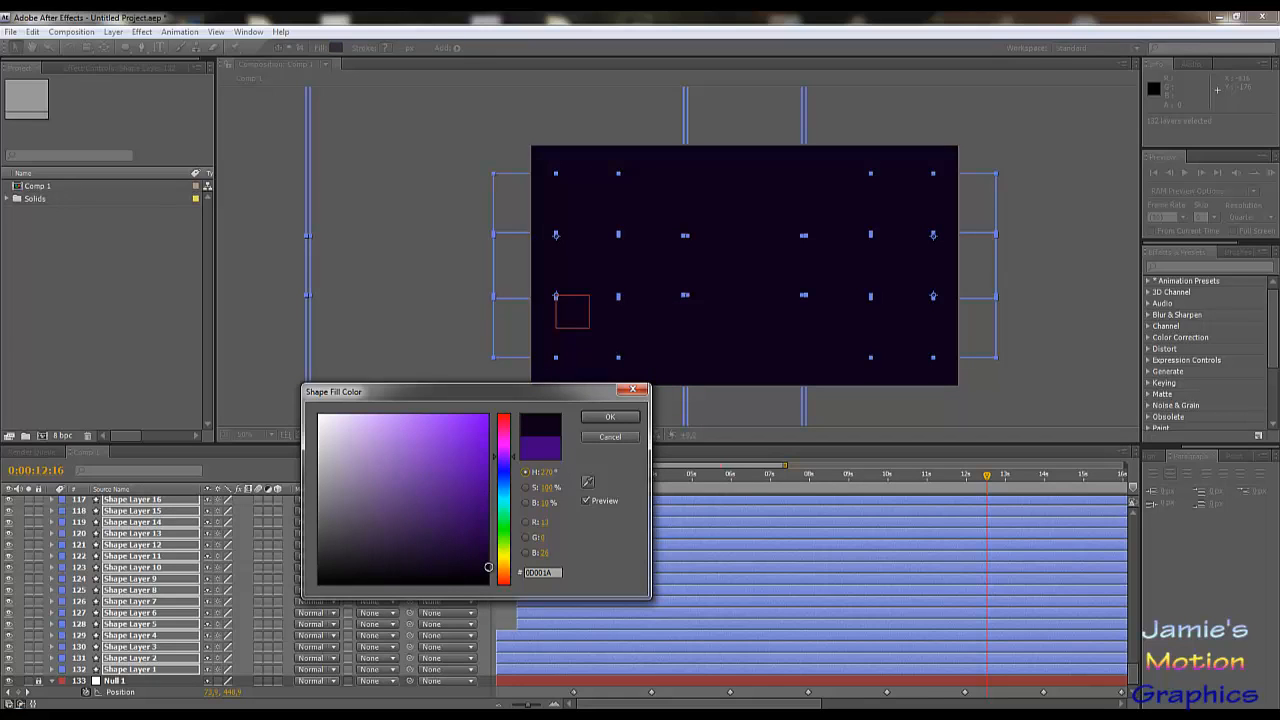
{"action": "left_click_drag", "start_coordinate": [488, 563], "coordinate": [498, 605]}
{"action": "left_click", "coordinate": [610, 416]}
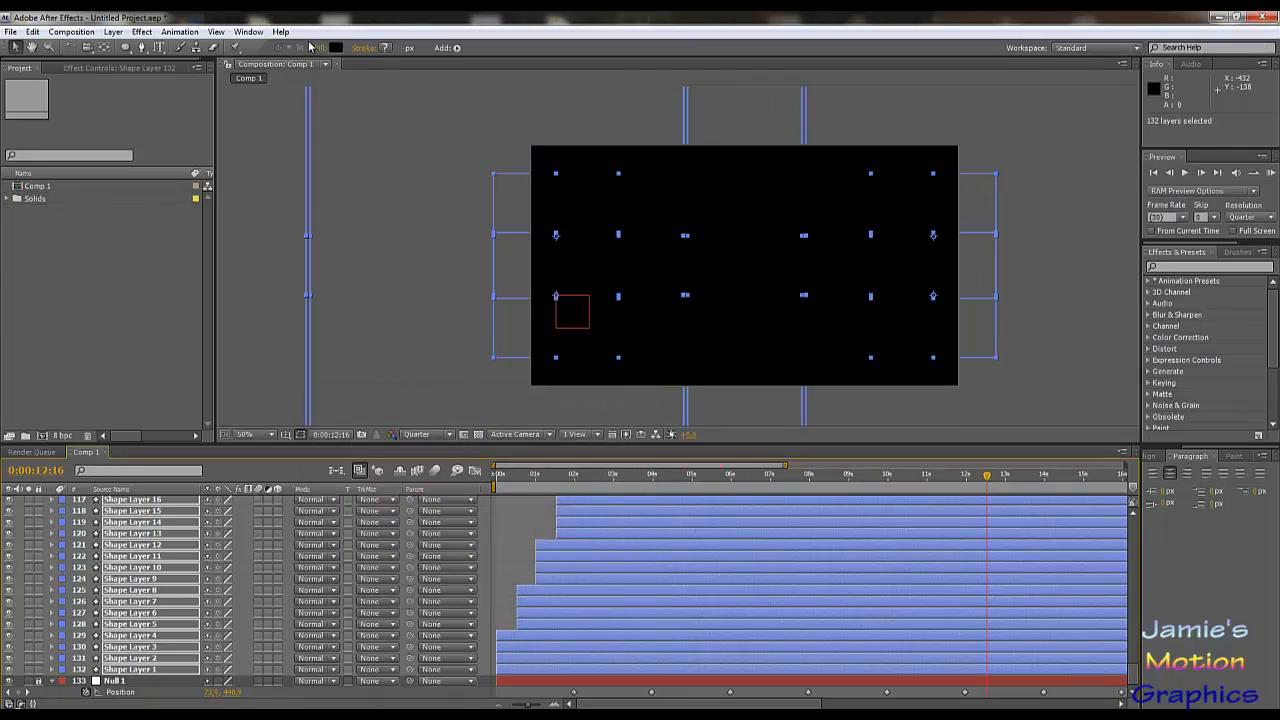
- Set the fill color of all selected shape layers to very dark blue 00022D
{"action": "left_click", "coordinate": [336, 47]}
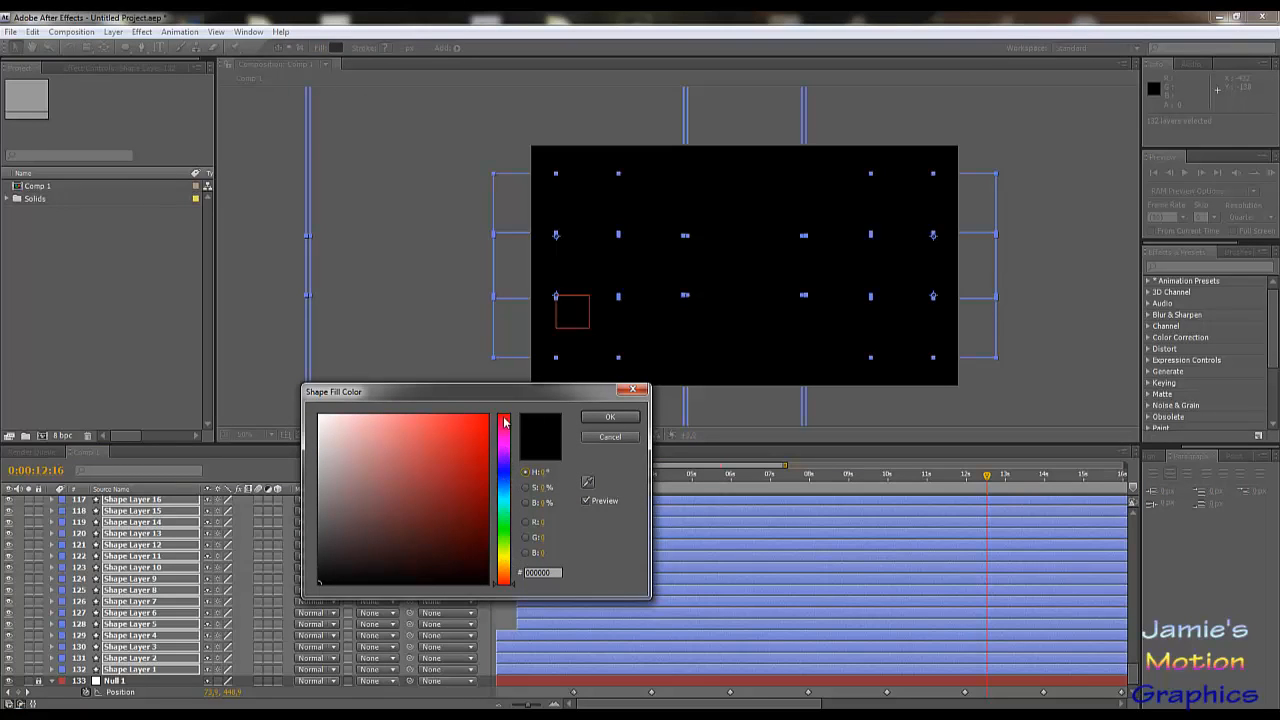
{"action": "left_click", "coordinate": [505, 476]}
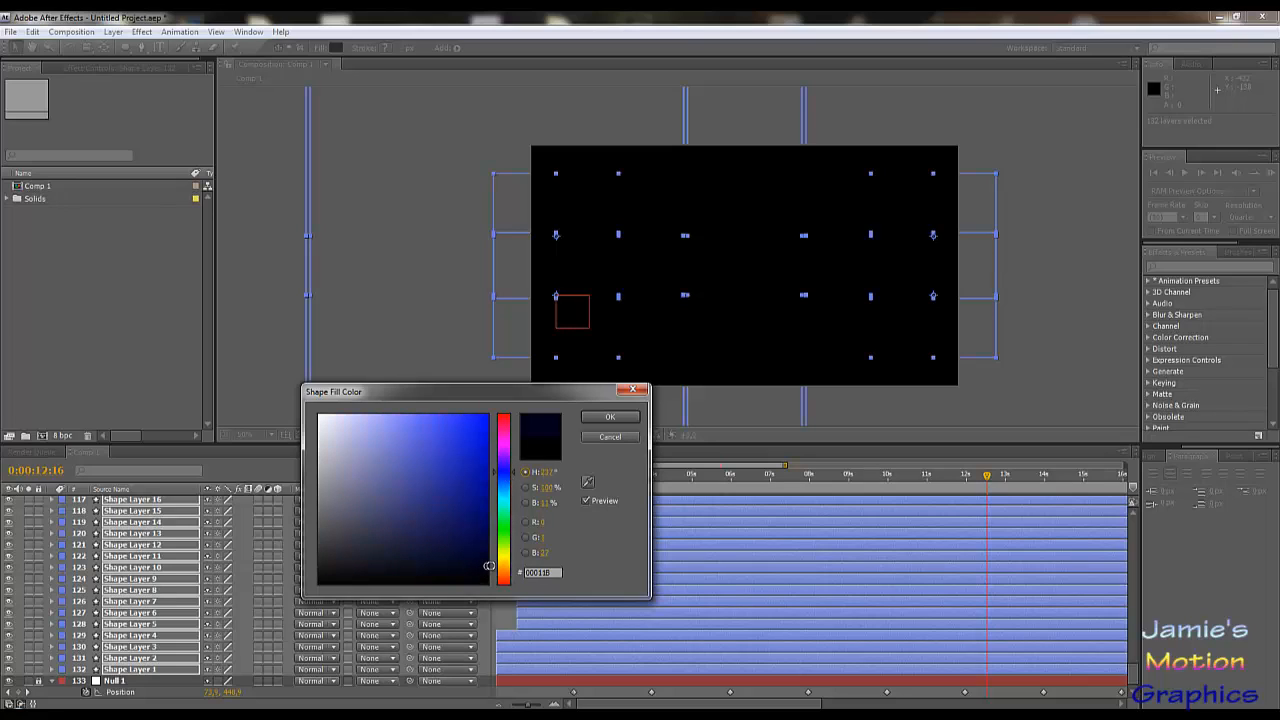
{"action": "left_click", "coordinate": [487, 565]}
{"action": "left_click", "coordinate": [485, 551]}
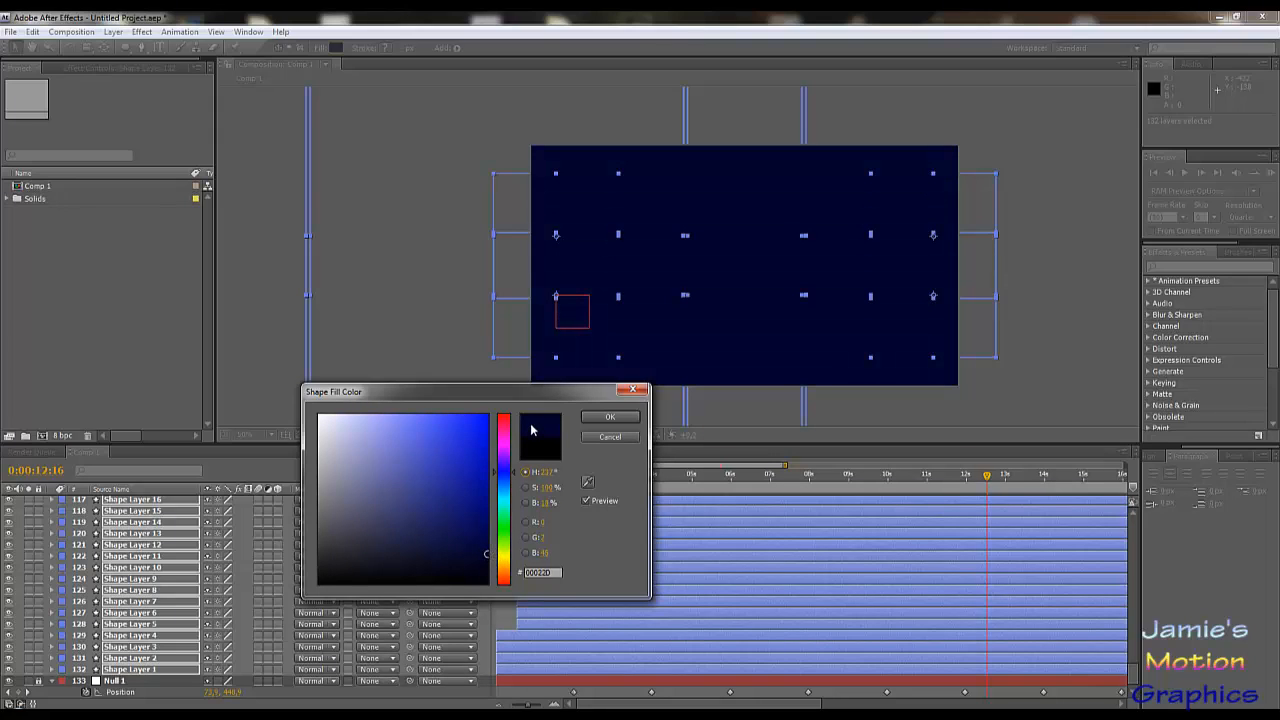
{"action": "left_click", "coordinate": [612, 418]}
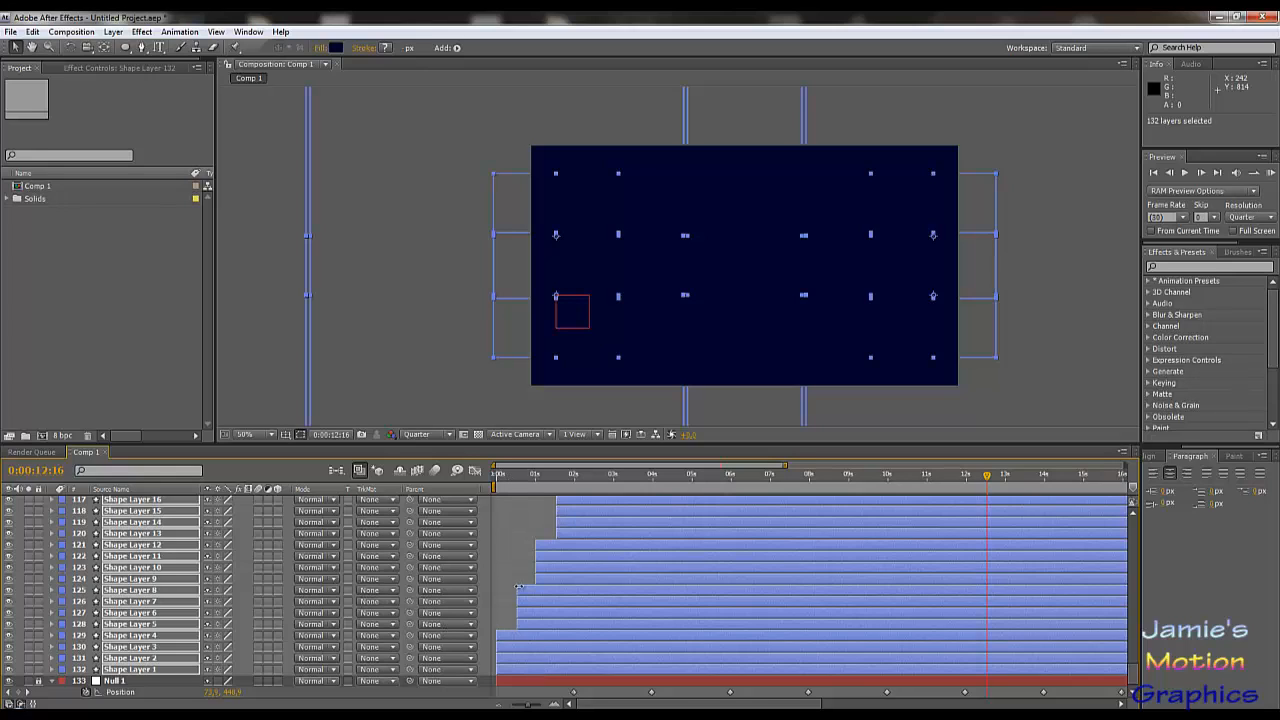
- Deselect Shape Layer 1 through Shape Layer 4 and set the fill color of the remaining selected layers to 000349
{"action": "left_click", "coordinate": [519, 668], "text": "ctrl"}
{"action": "left_click", "coordinate": [520, 657], "text": "ctrl"}
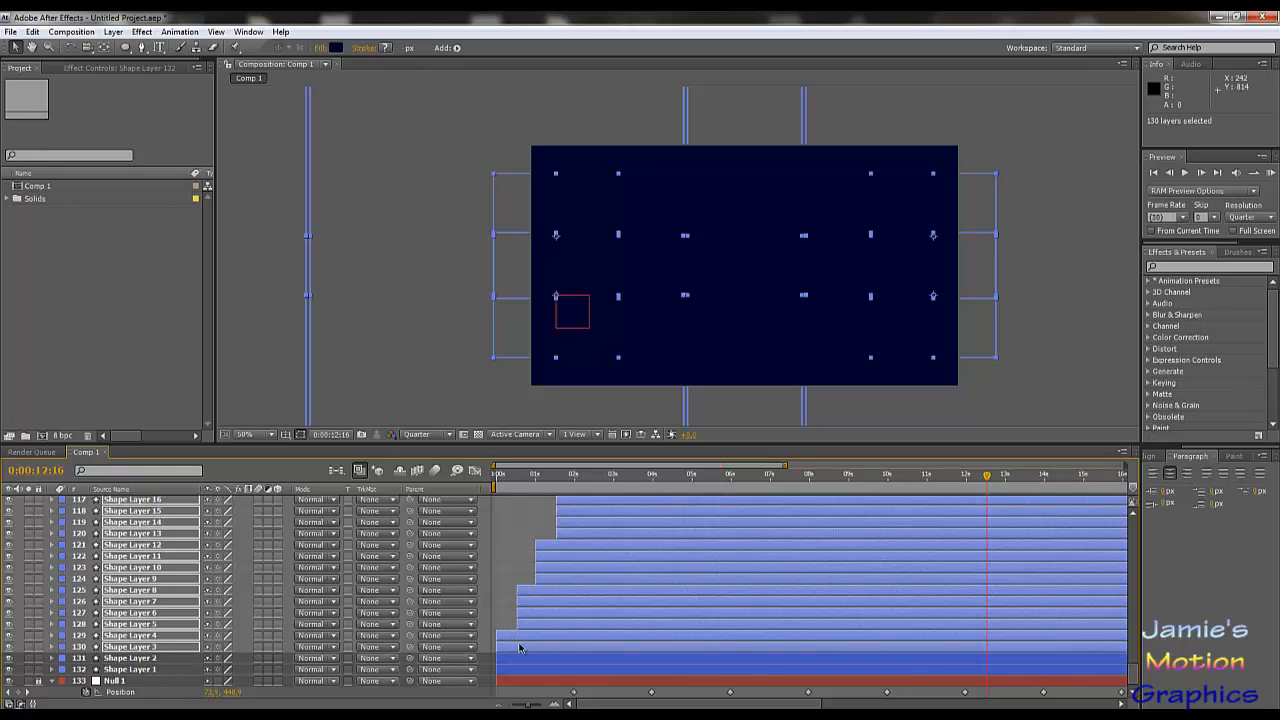
{"action": "left_click", "coordinate": [520, 646], "text": "ctrl"}
{"action": "left_click", "coordinate": [520, 635], "text": "ctrl"}
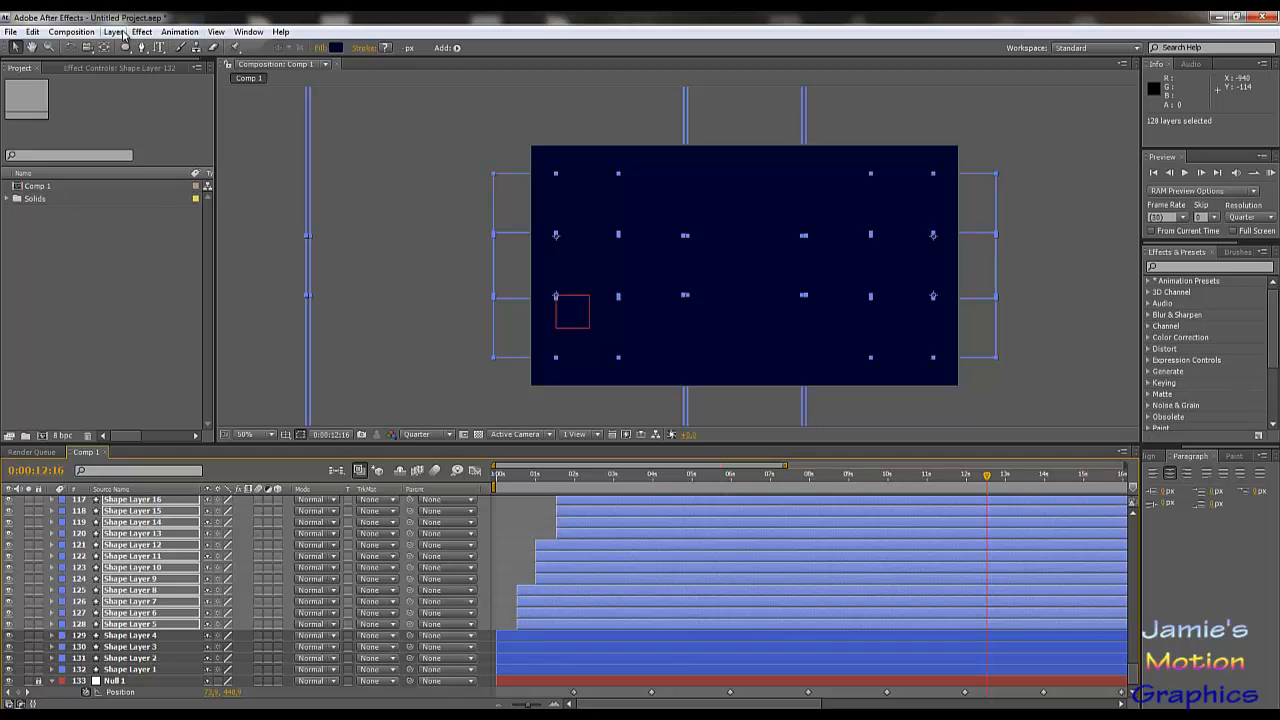
{"action": "left_click", "coordinate": [337, 48]}
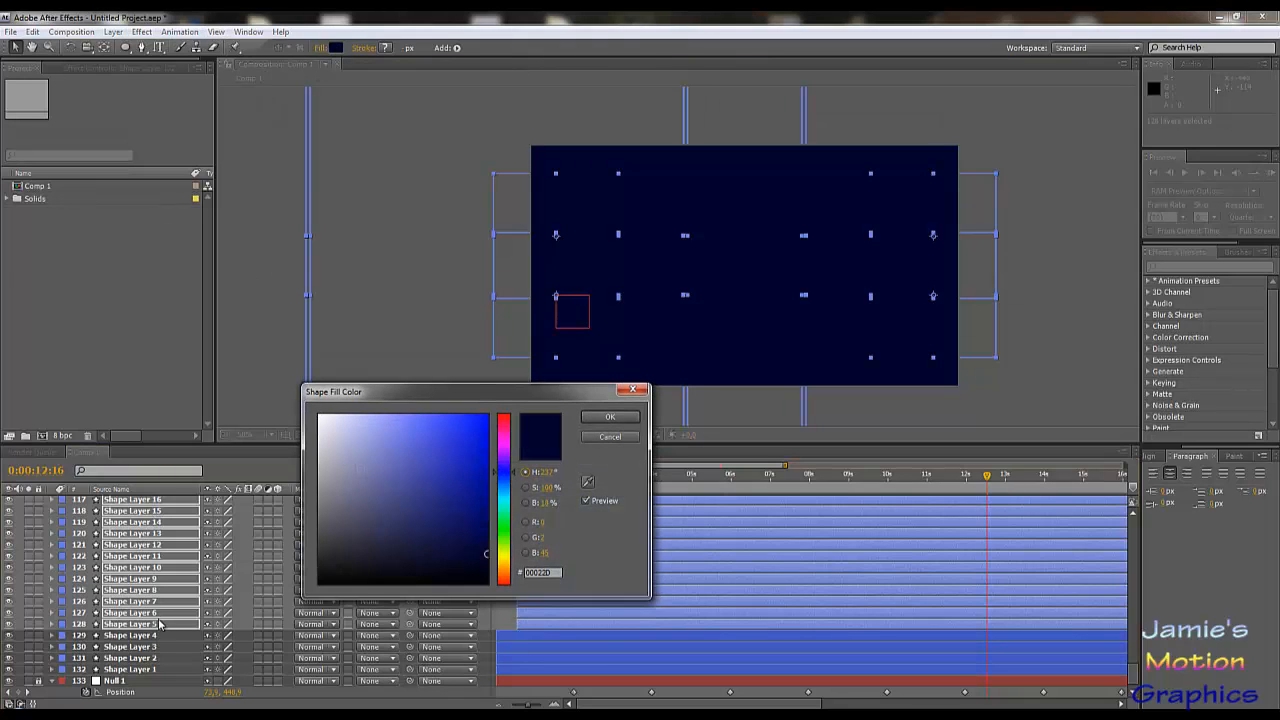
{"action": "left_click", "coordinate": [486, 537]}
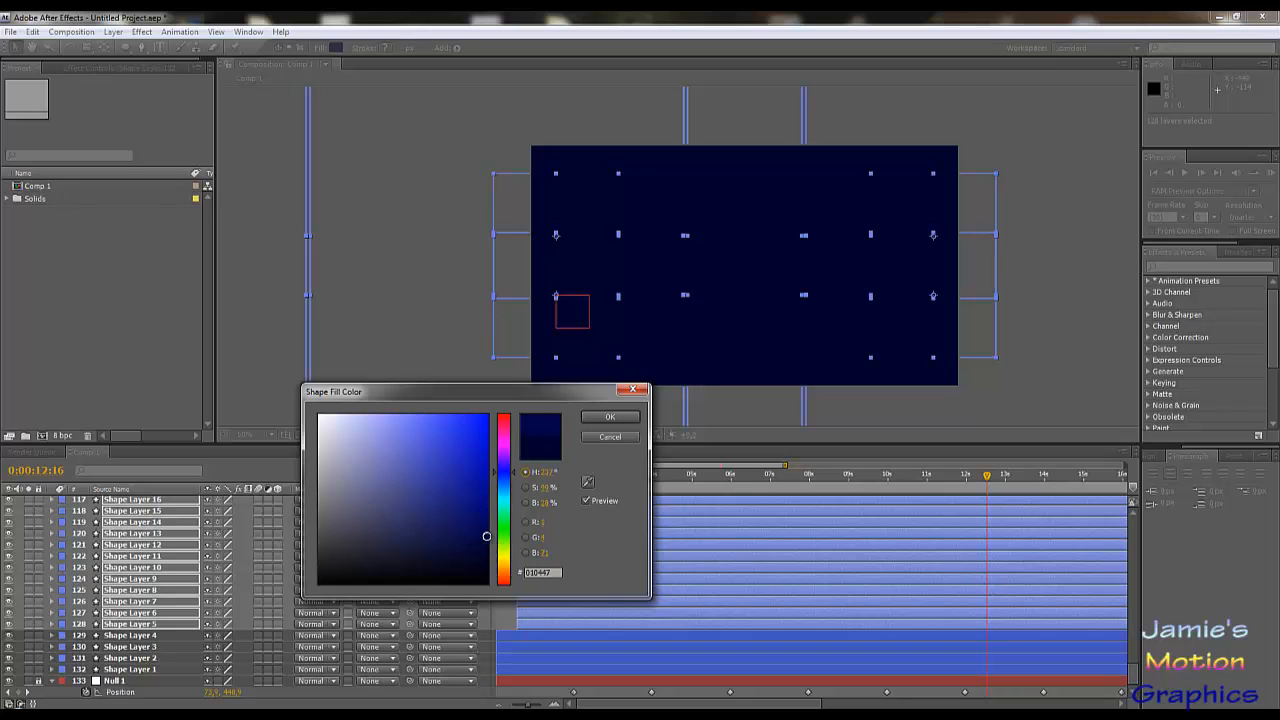
{"action": "left_click", "coordinate": [489, 536]}
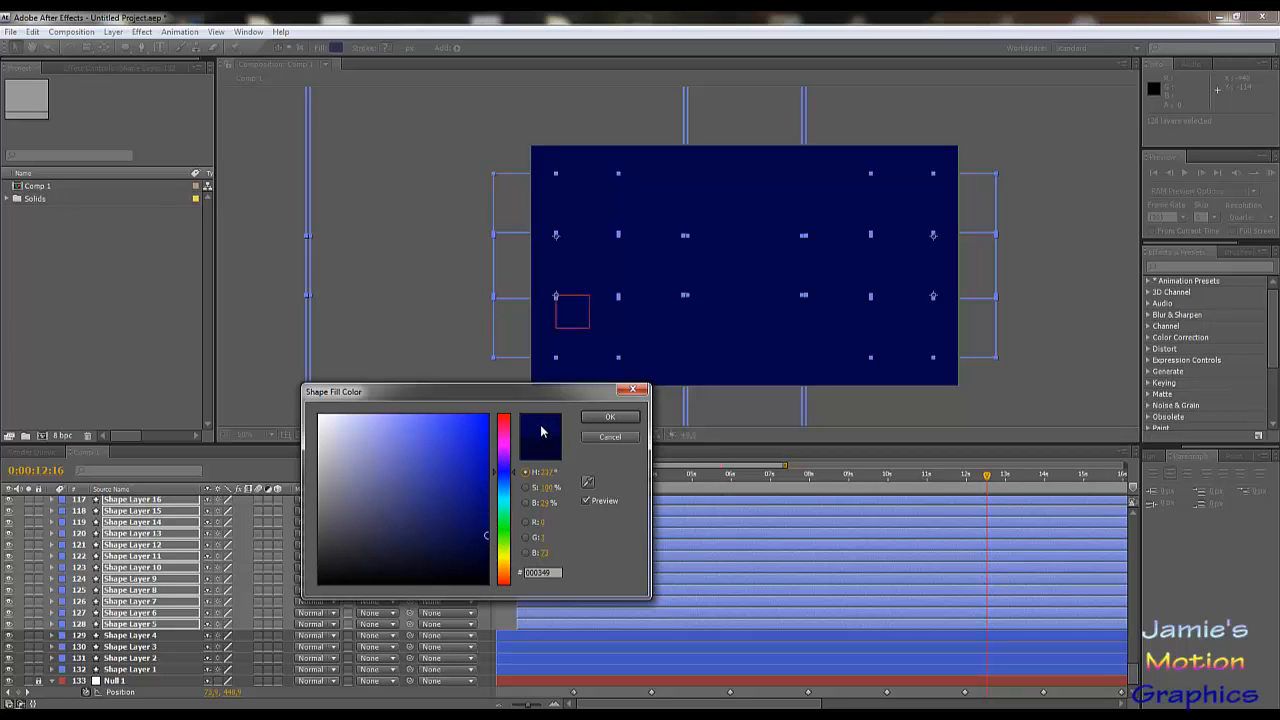
{"action": "left_click", "coordinate": [625, 423]}
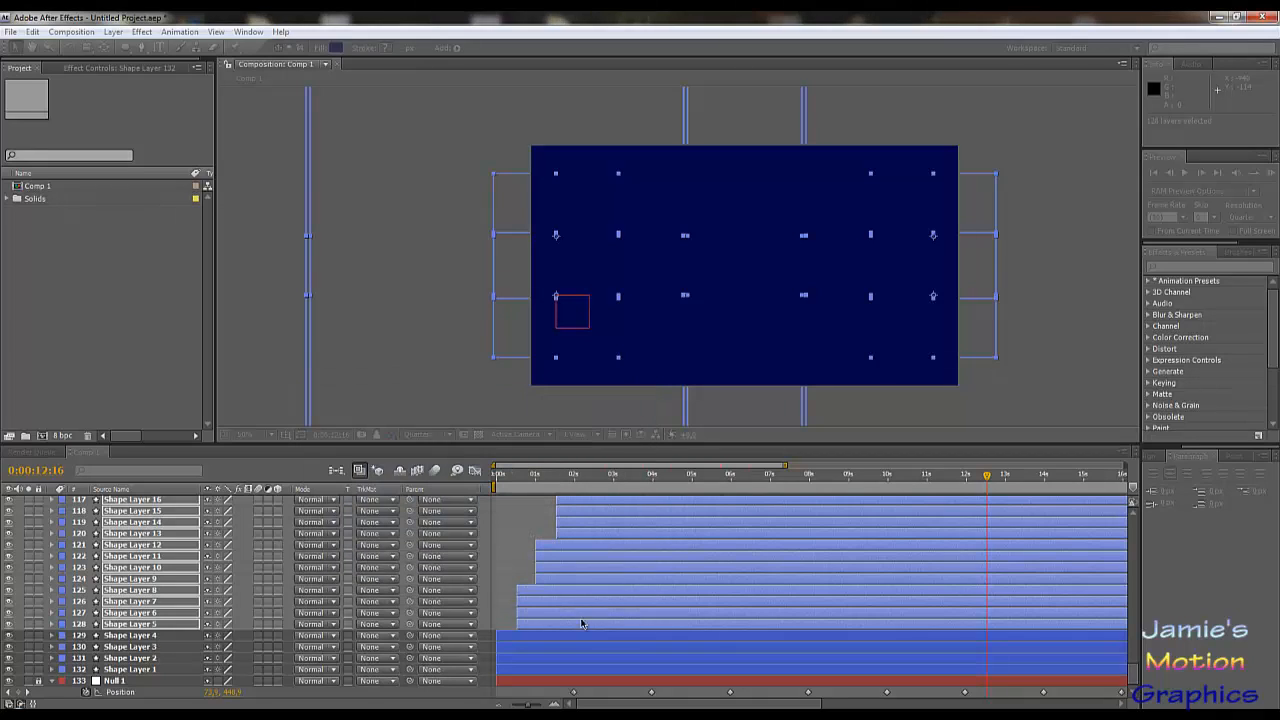
- Deselect Shape Layer 5 through Shape Layer 8 and set the fill color of the remaining selected layers to 00056A
{"action": "left_click", "coordinate": [551, 624], "text": "ctrl"}
{"action": "left_click", "coordinate": [551, 609], "text": "ctrl"}
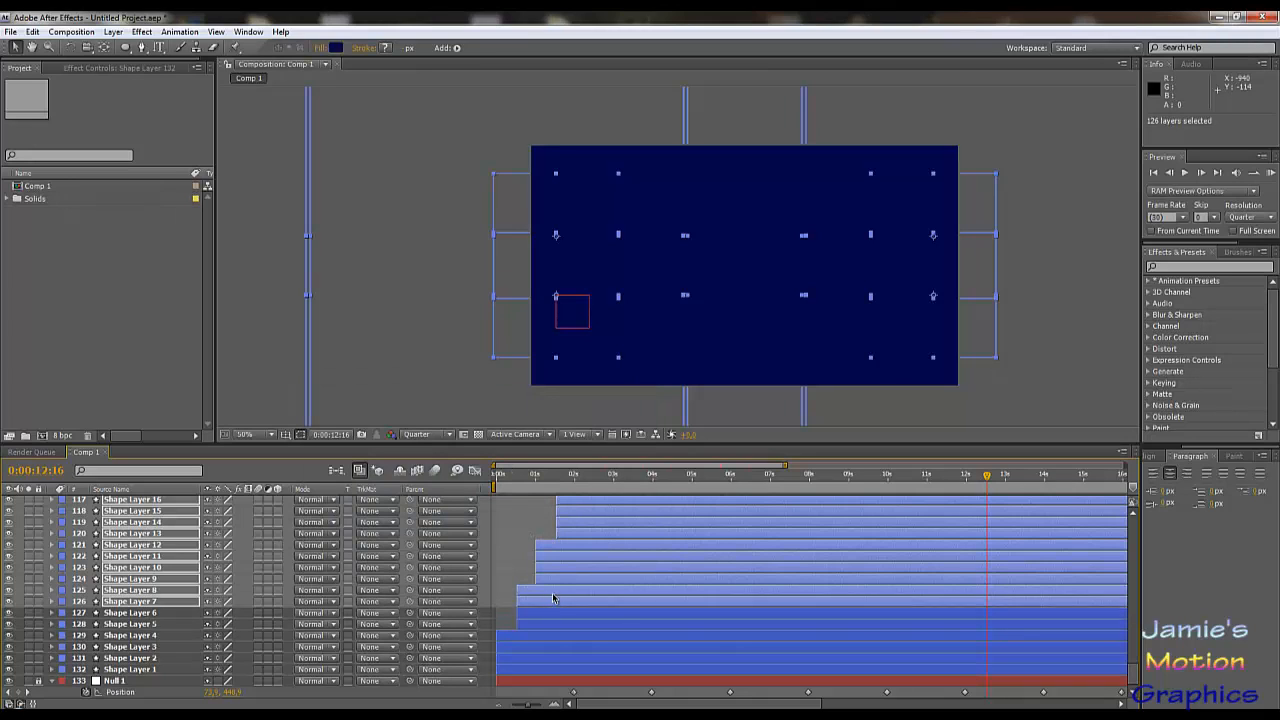
{"action": "left_click", "coordinate": [553, 600], "text": "ctrl"}
{"action": "left_click", "coordinate": [552, 590], "text": "ctrl"}
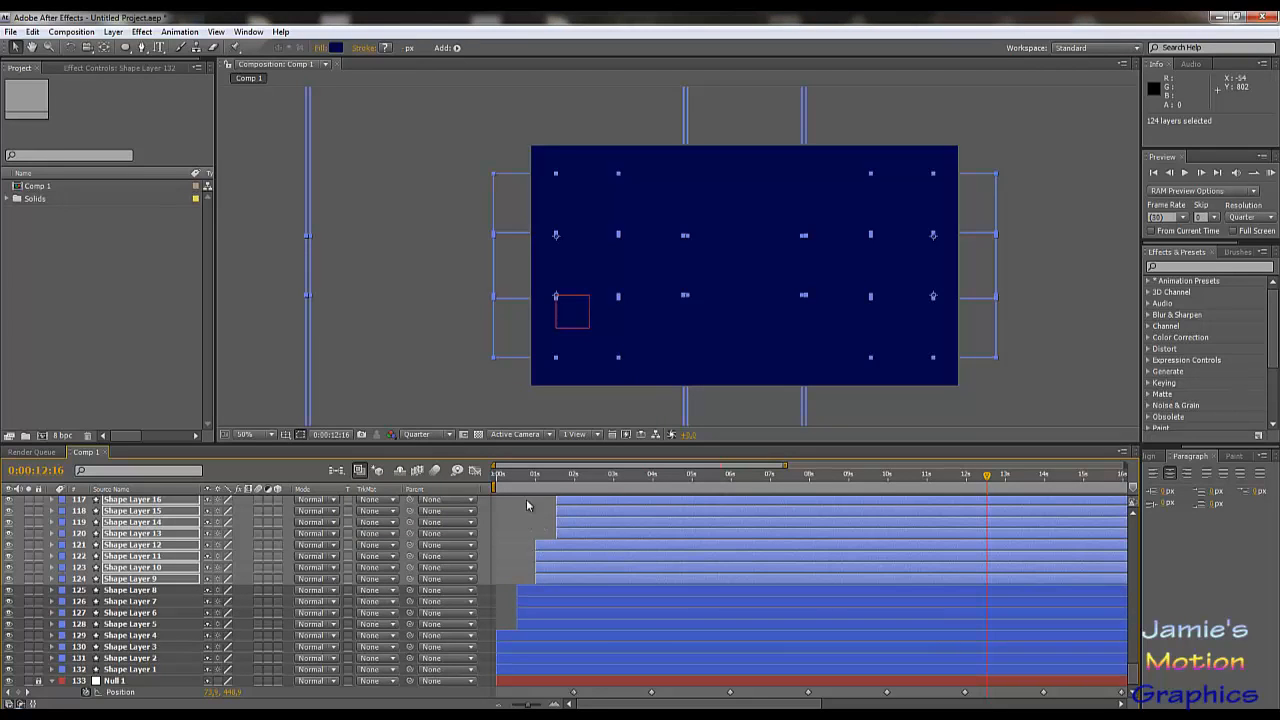
{"action": "left_click", "coordinate": [336, 47]}
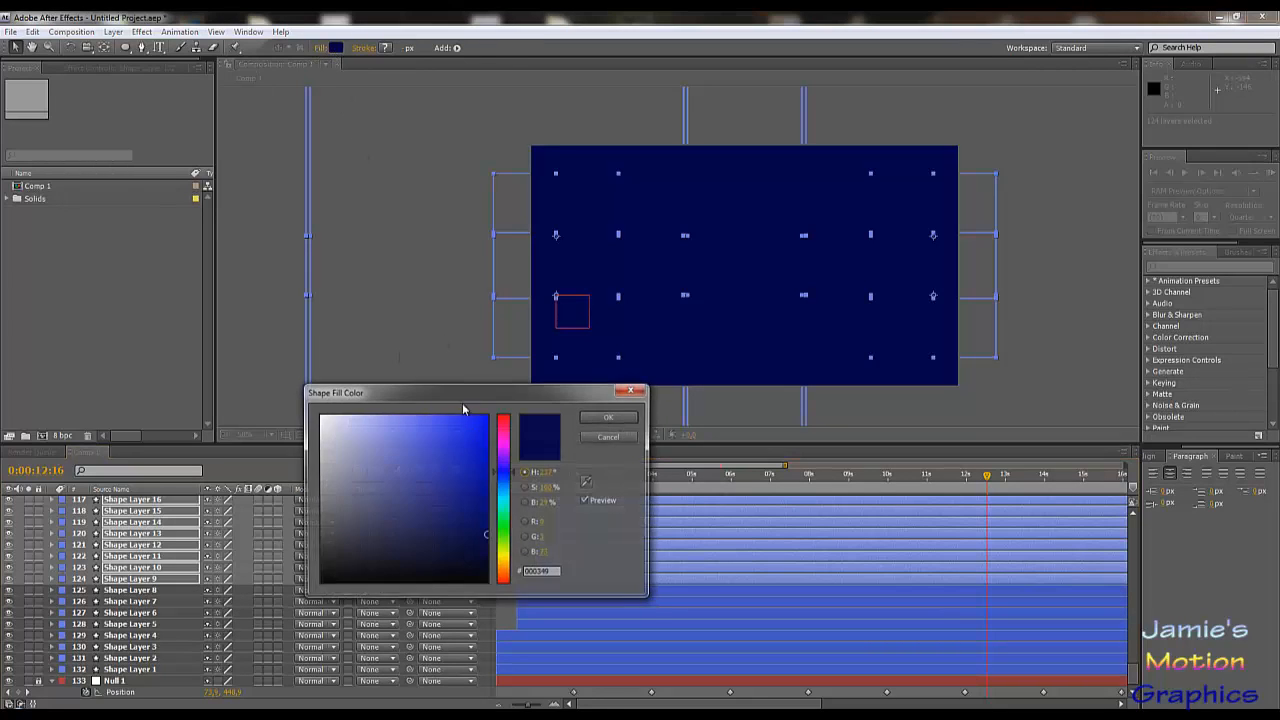
{"action": "left_click", "coordinate": [486, 514]}
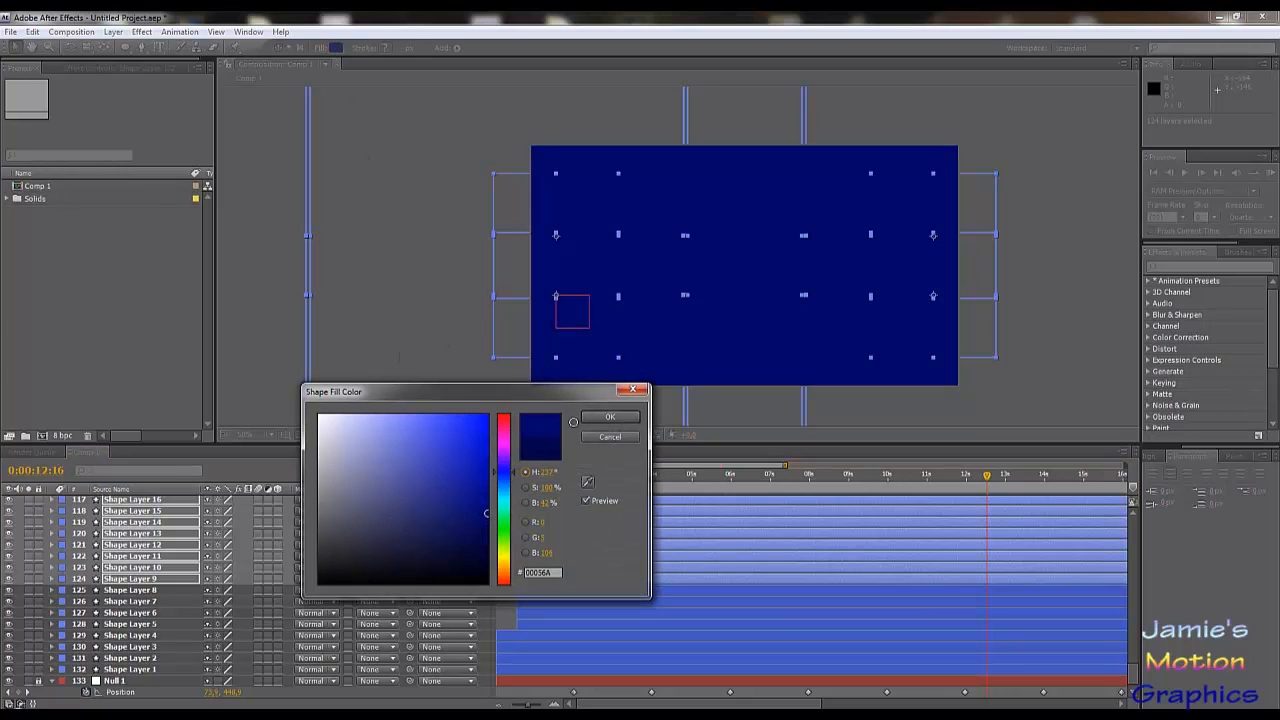
{"action": "left_click", "coordinate": [610, 417]}
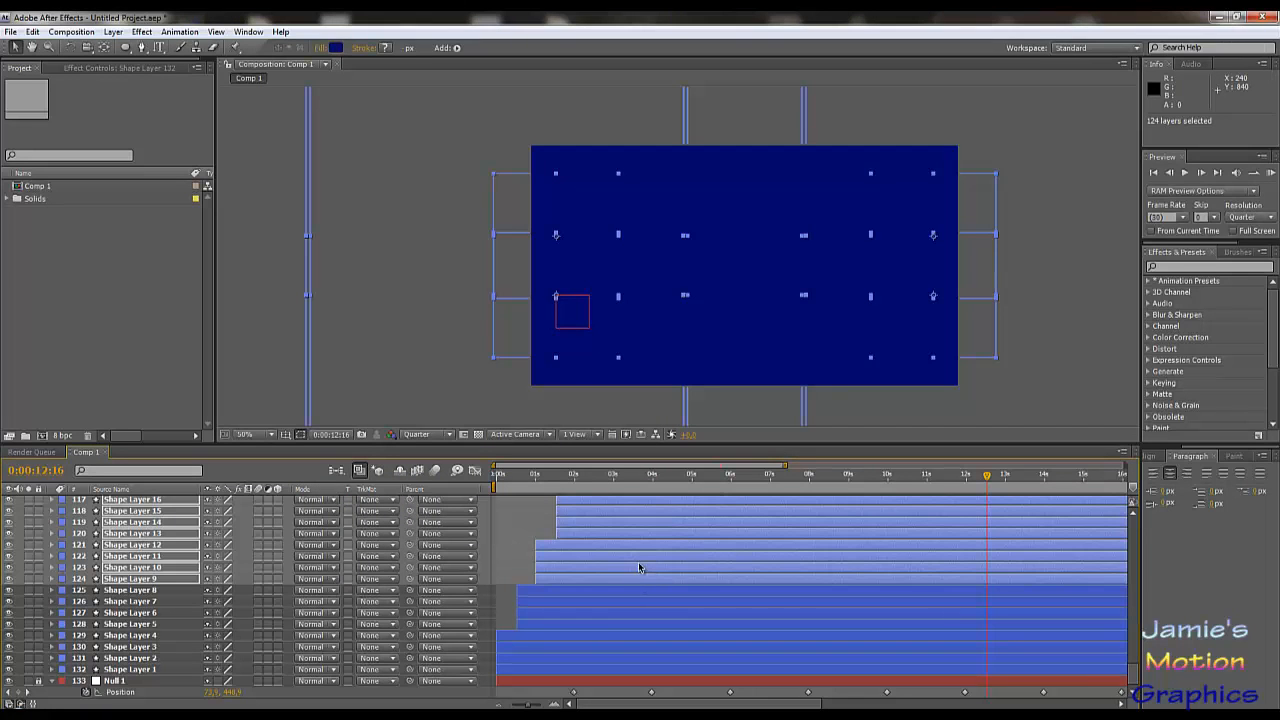
- Deselect Shape Layer 9 through Shape Layer 12 and set the remaining selected layers' fill color to a slightly brighter dark blue
{"action": "left_click", "coordinate": [638, 577], "text": "ctrl"}
{"action": "left_click", "coordinate": [638, 566], "text": "ctrl"}
{"action": "left_click", "coordinate": [638, 554], "text": "ctrl"}
{"action": "left_click", "coordinate": [640, 544], "text": "ctrl"}
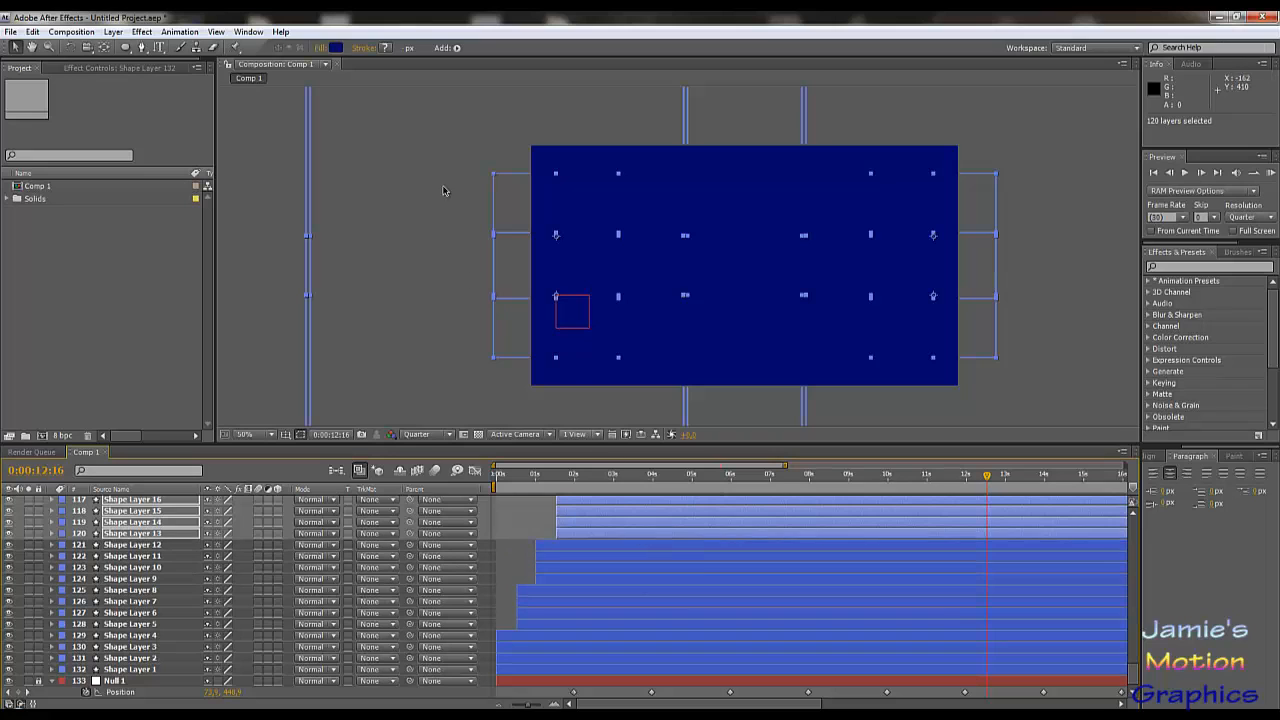
{"action": "left_click", "coordinate": [335, 47]}
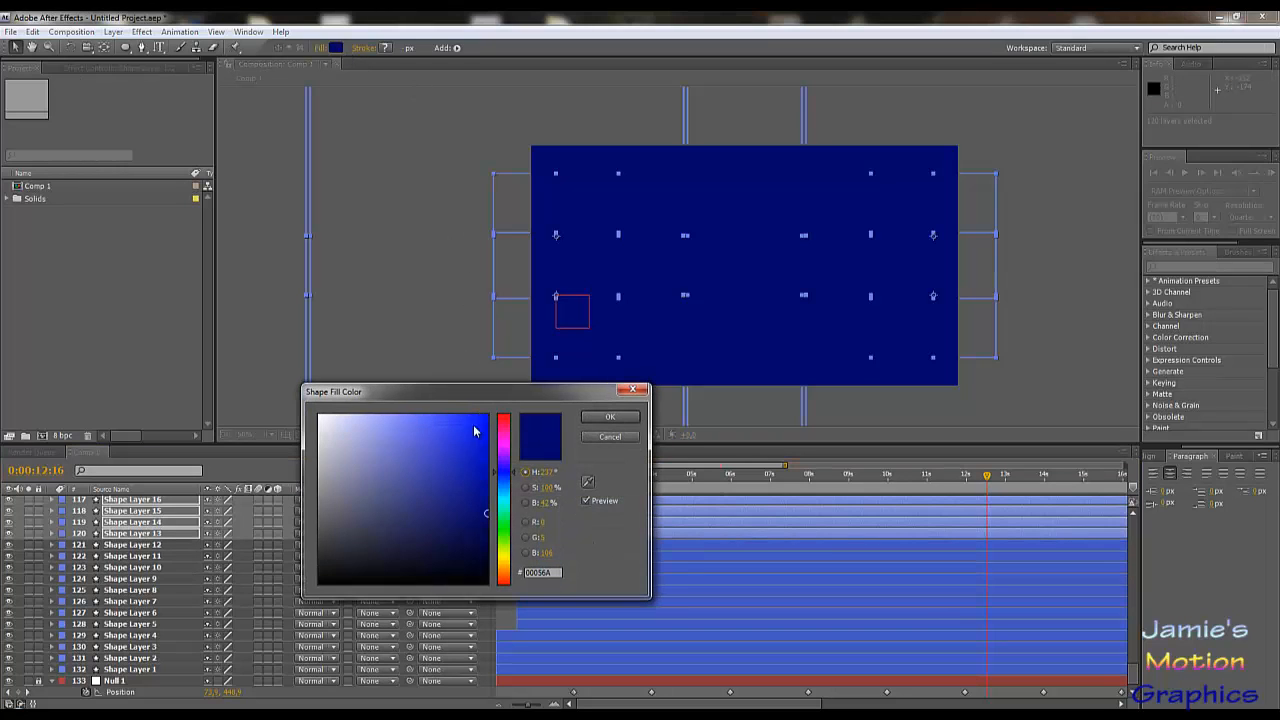
{"action": "left_click", "coordinate": [486, 487]}
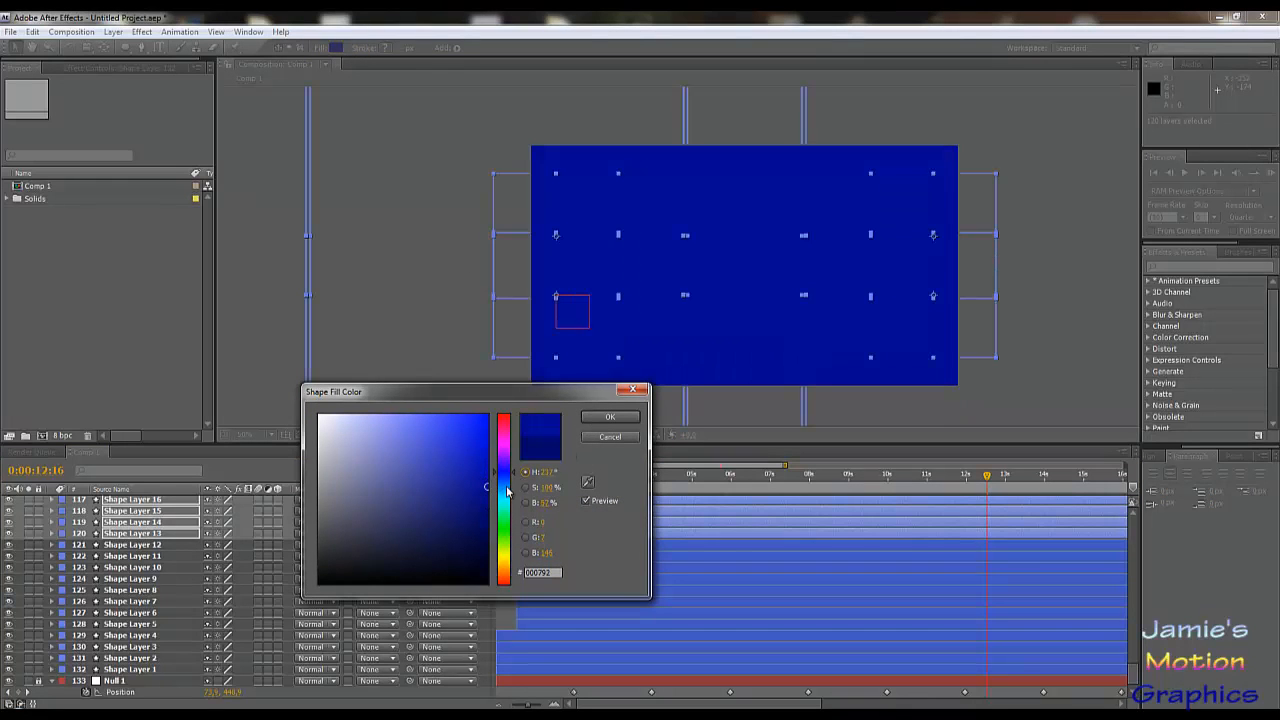
{"action": "left_click", "coordinate": [487, 496]}
{"action": "left_click", "coordinate": [615, 417]}
- Deselect Shape Layer 13 through Shape Layer 16 and set the fill color of the remaining selected layers to 030AA1
{"action": "left_click", "coordinate": [706, 530], "text": "ctrl"}
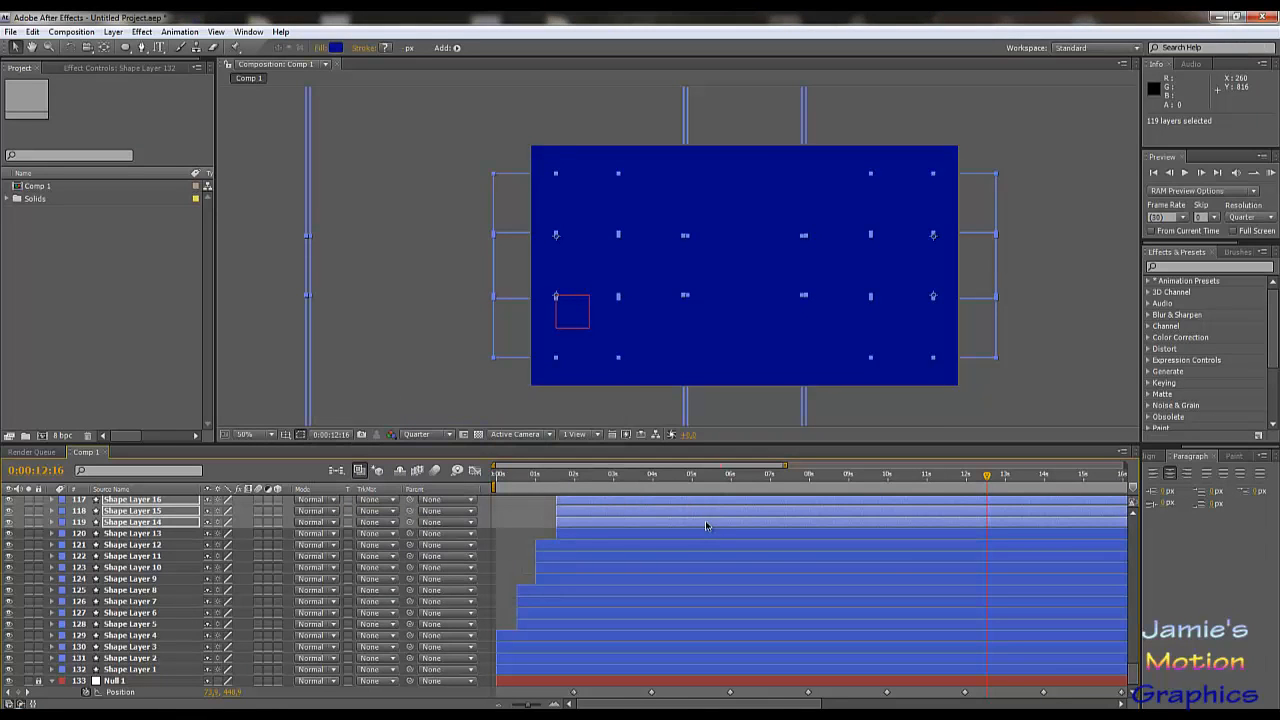
{"action": "left_click", "coordinate": [705, 520], "text": "ctrl"}
{"action": "left_click", "coordinate": [705, 510], "text": "ctrl"}
{"action": "left_click", "coordinate": [706, 500], "text": "ctrl"}
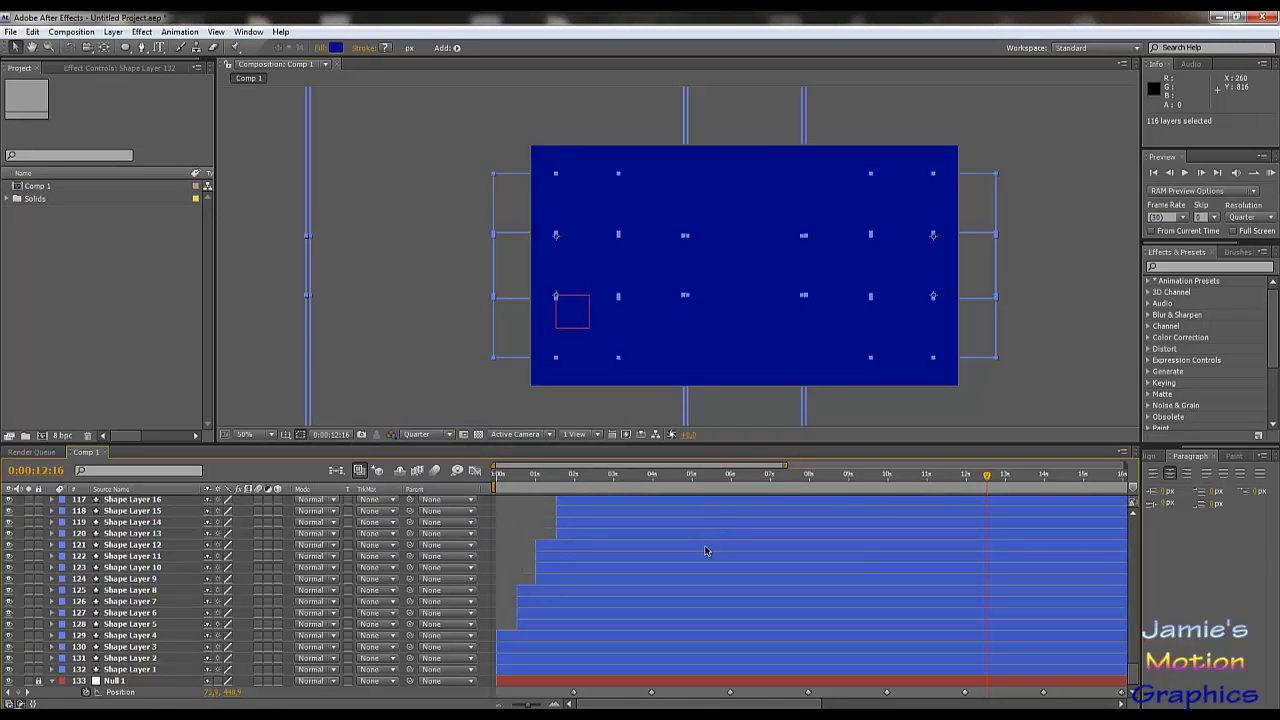
{"action": "scroll", "coordinate": [706, 551], "scroll_direction": "up", "scroll_amount": 3}
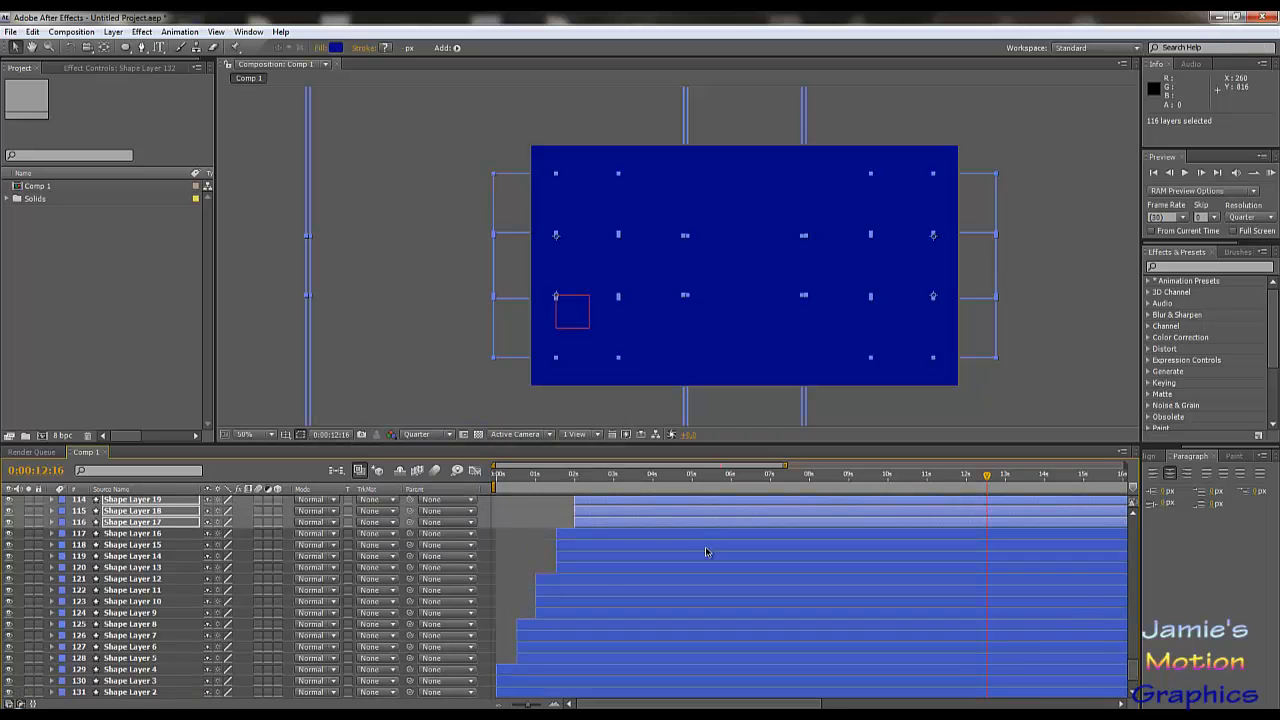
{"action": "left_click", "coordinate": [335, 48]}
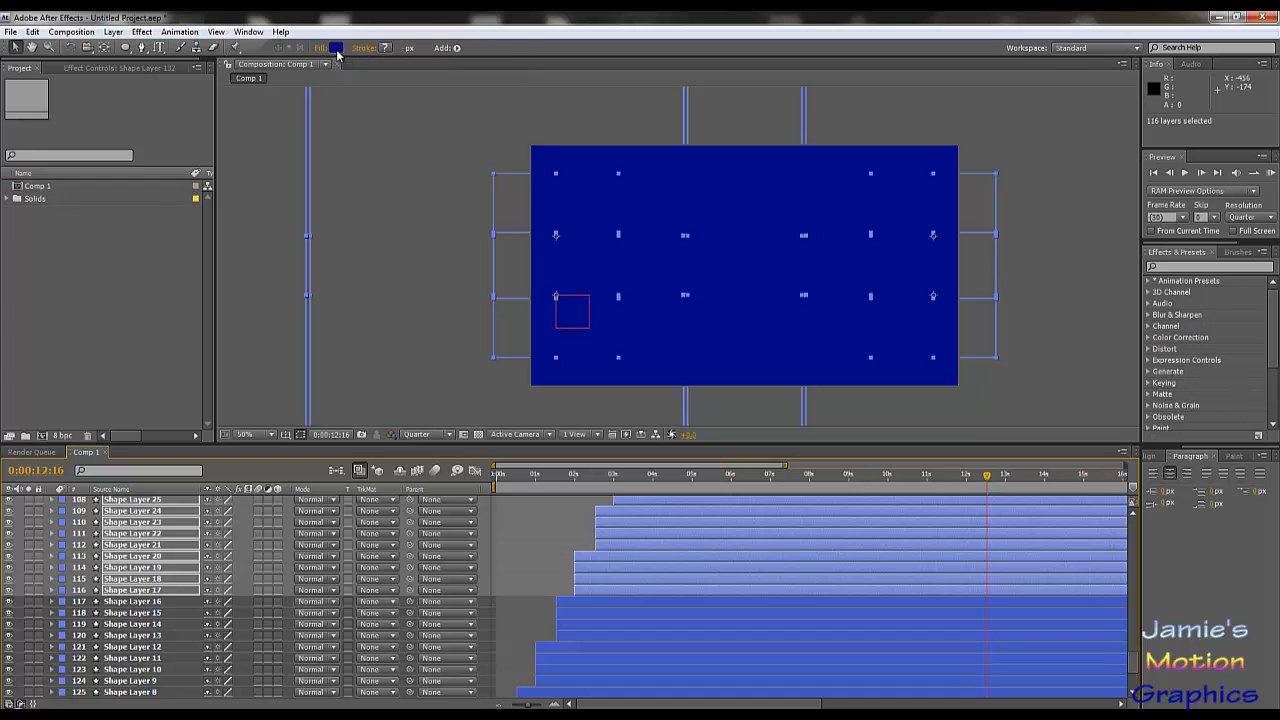
{"action": "left_click", "coordinate": [485, 477]}
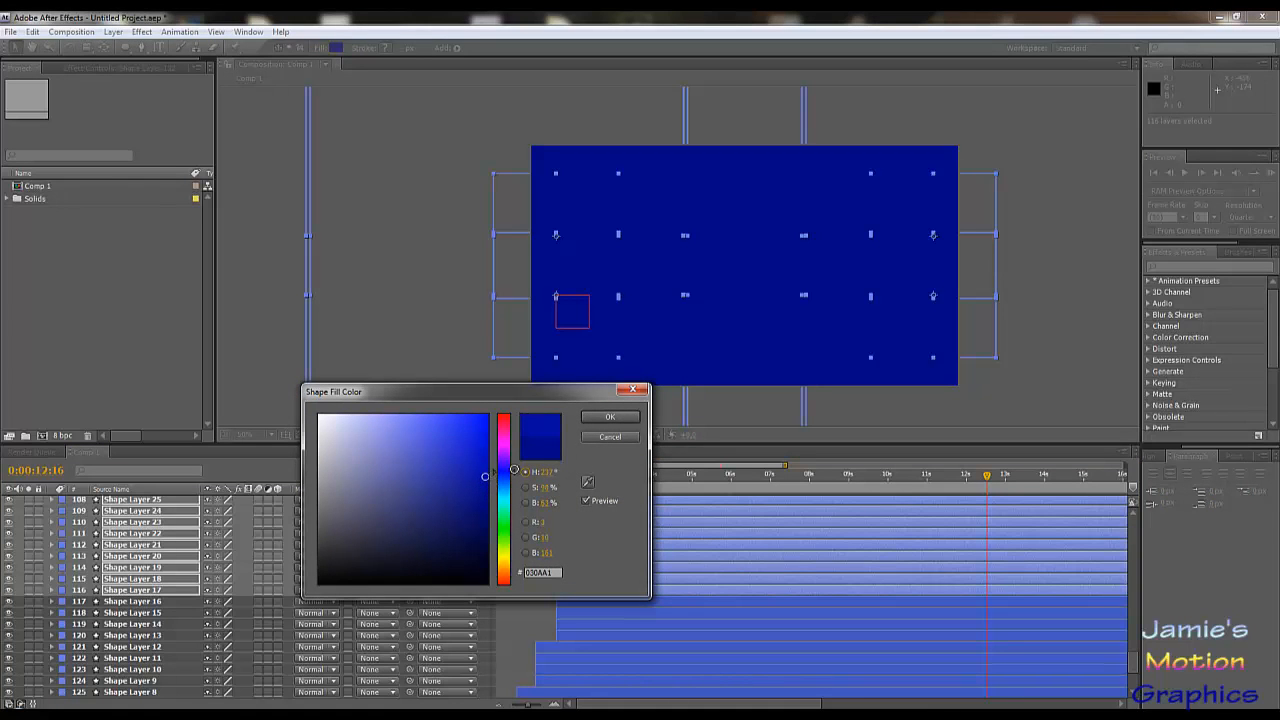
{"action": "left_click", "coordinate": [612, 417]}
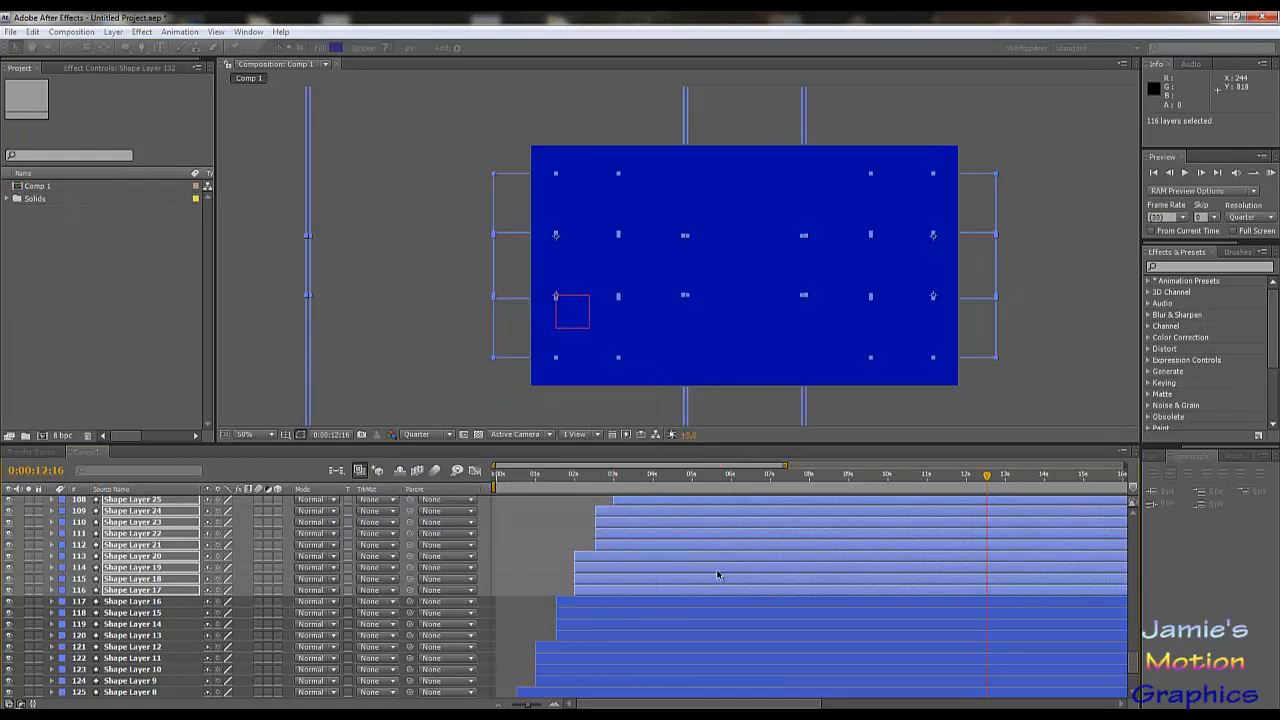
- Deselect Shape Layer 17 through Shape Layer 20 and set the fill color of the remaining selected layers to 0009BA
{"action": "left_click", "coordinate": [631, 589], "text": "ctrl"}
{"action": "left_click", "coordinate": [628, 578], "text": "ctrl"}
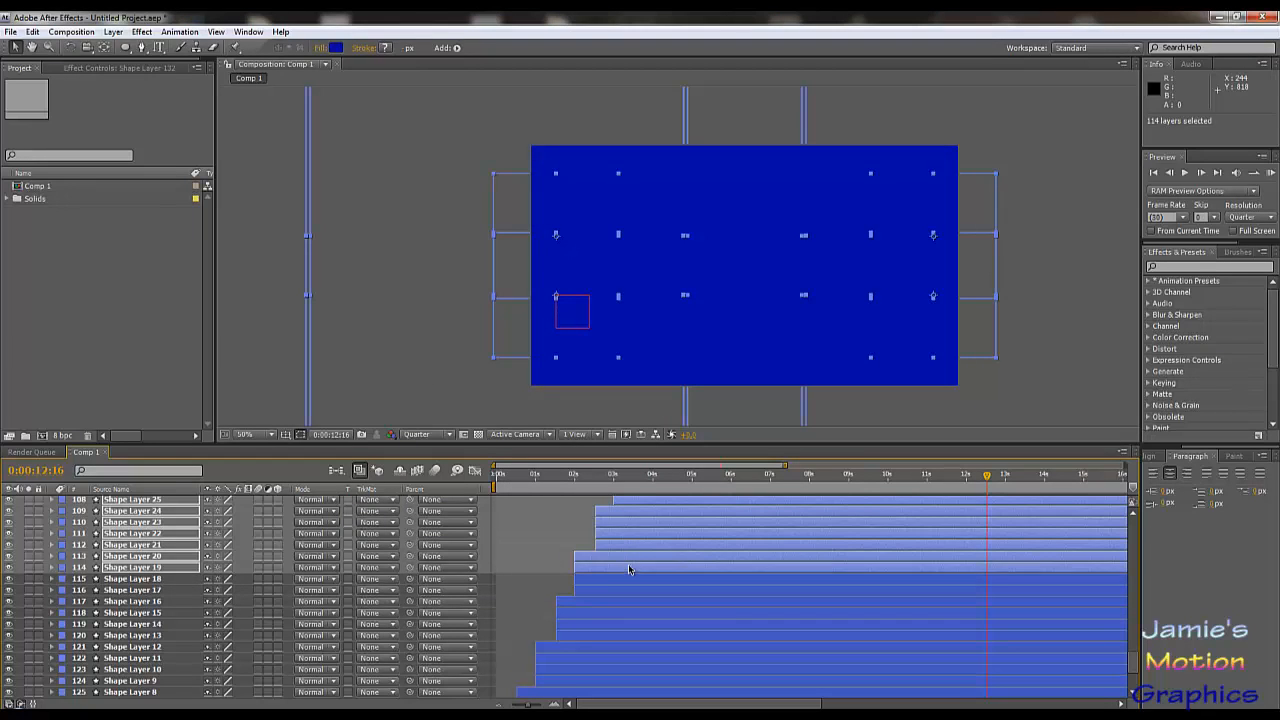
{"action": "left_click", "coordinate": [628, 567], "text": "ctrl"}
{"action": "left_click", "coordinate": [628, 556], "text": "ctrl"}
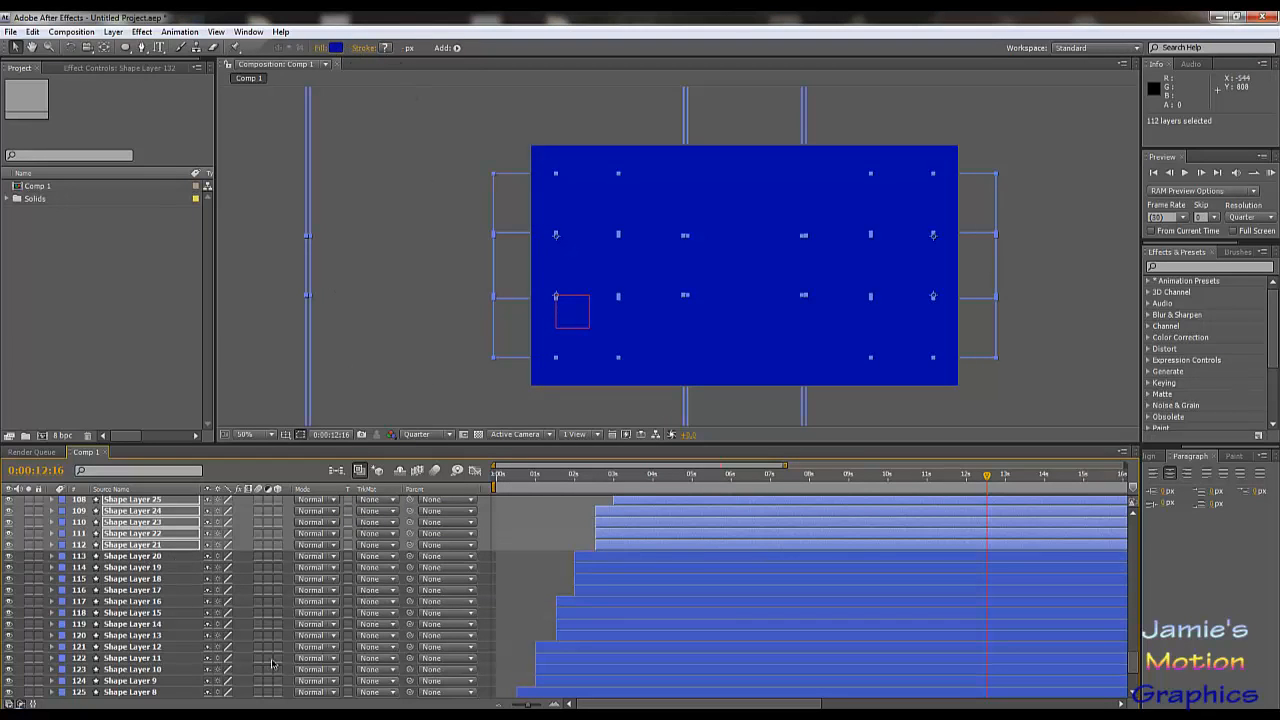
{"action": "left_click", "coordinate": [336, 47]}
{"action": "left_click_drag", "start_coordinate": [481, 464], "coordinate": [487, 460]}
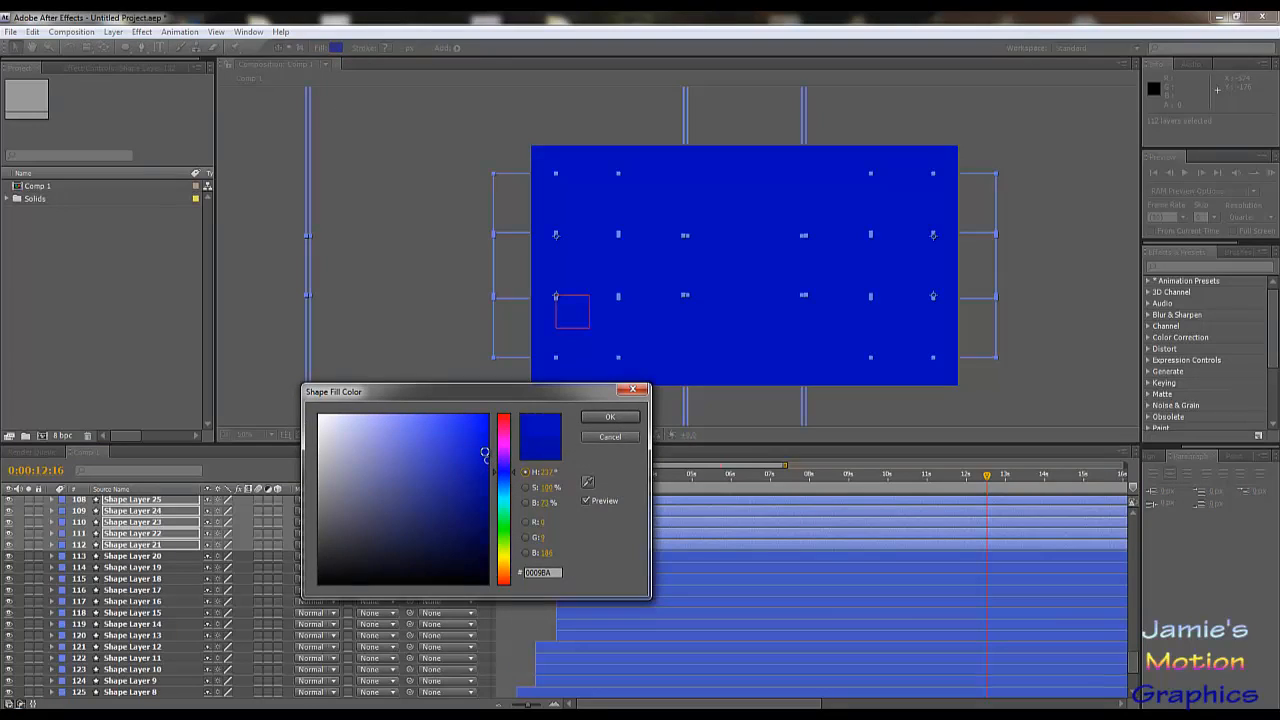
{"action": "left_click", "coordinate": [610, 417]}
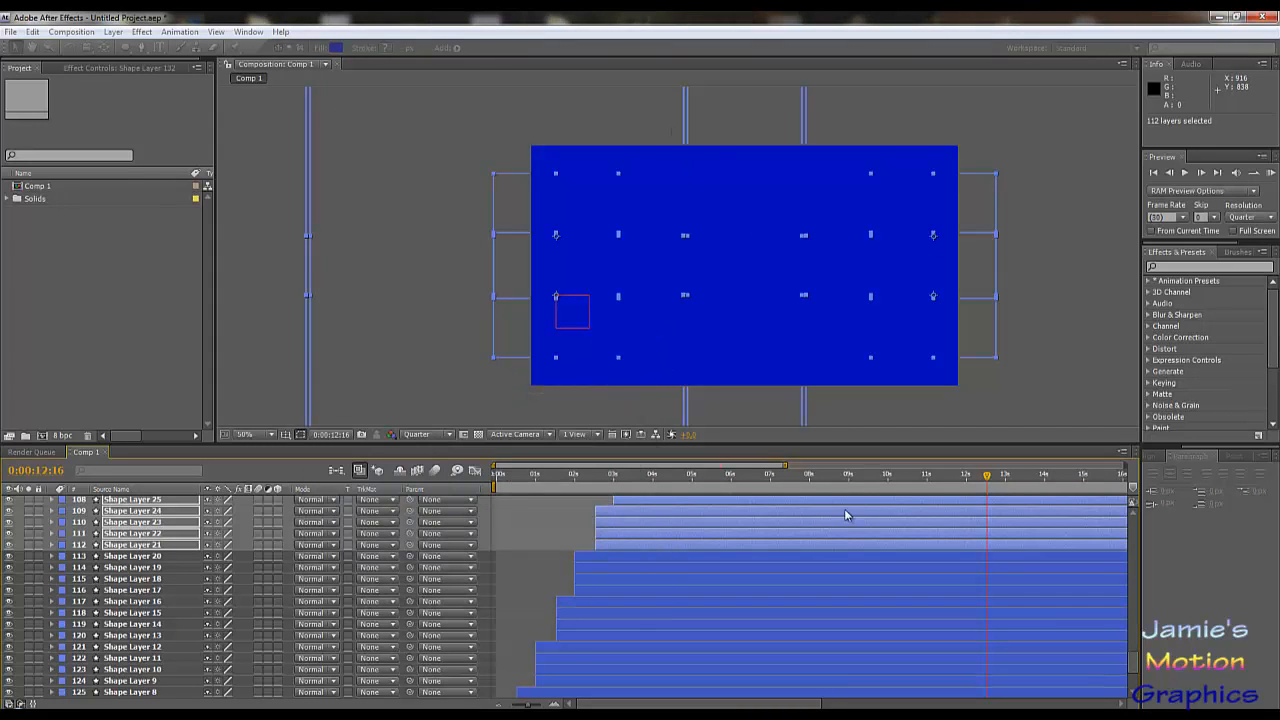
- Deselect Shape Layer 21 through Shape Layer 24 and set the fill color of the remaining selected layers to 000AD4
{"action": "left_click", "coordinate": [636, 544], "text": "ctrl"}
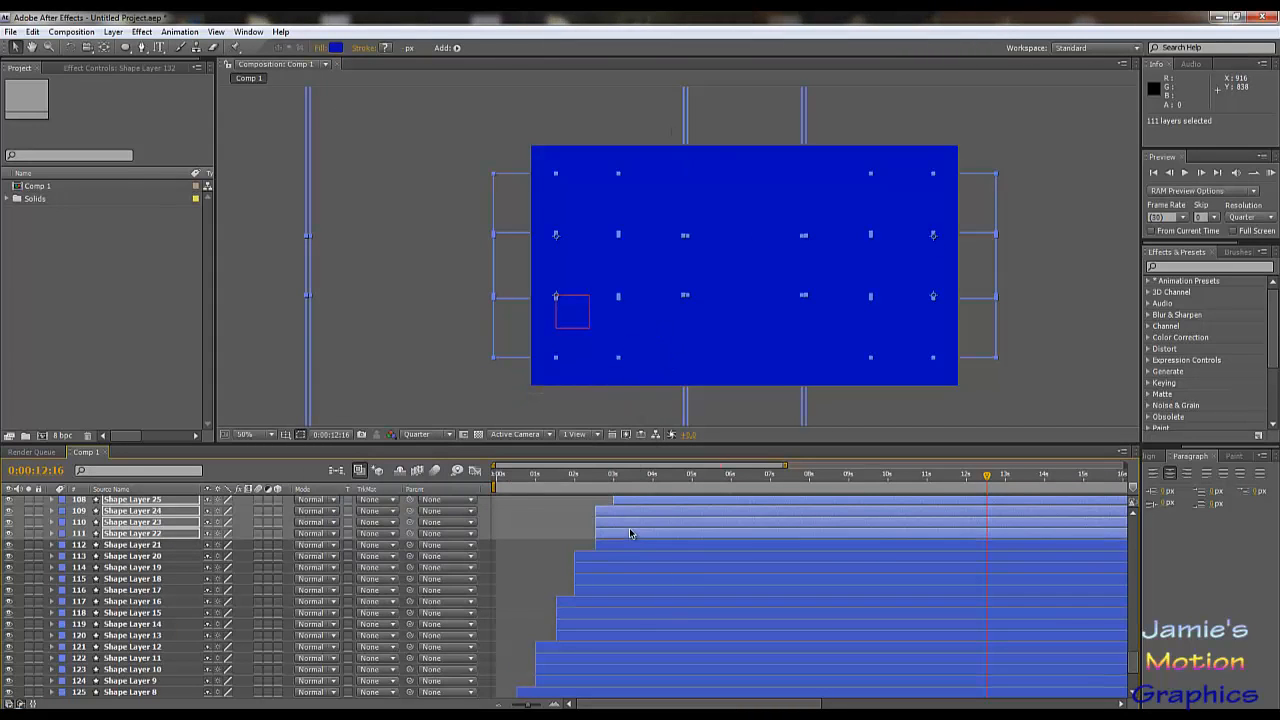
{"action": "left_click", "coordinate": [634, 533], "text": "ctrl"}
{"action": "left_click", "coordinate": [632, 522], "text": "ctrl"}
{"action": "left_click", "coordinate": [632, 511], "text": "ctrl"}
{"action": "scroll", "coordinate": [648, 560], "scroll_direction": "up", "scroll_amount": 5}
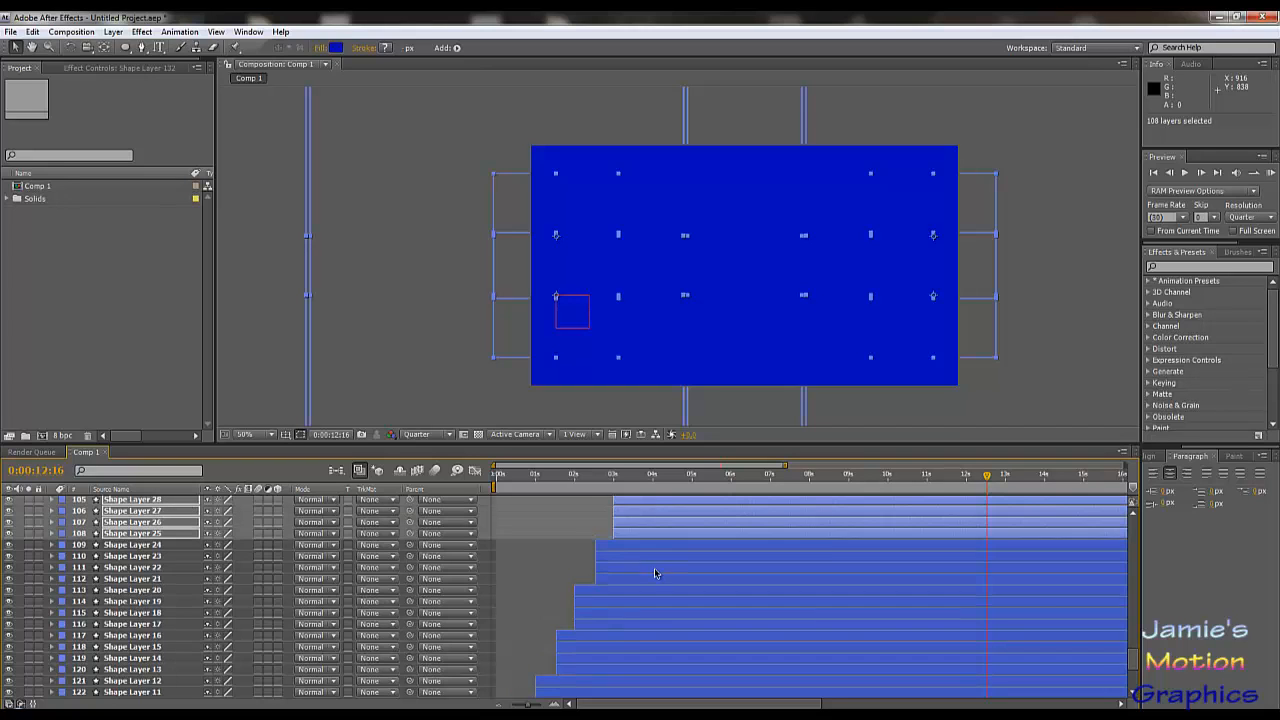
{"action": "left_click", "coordinate": [335, 49]}
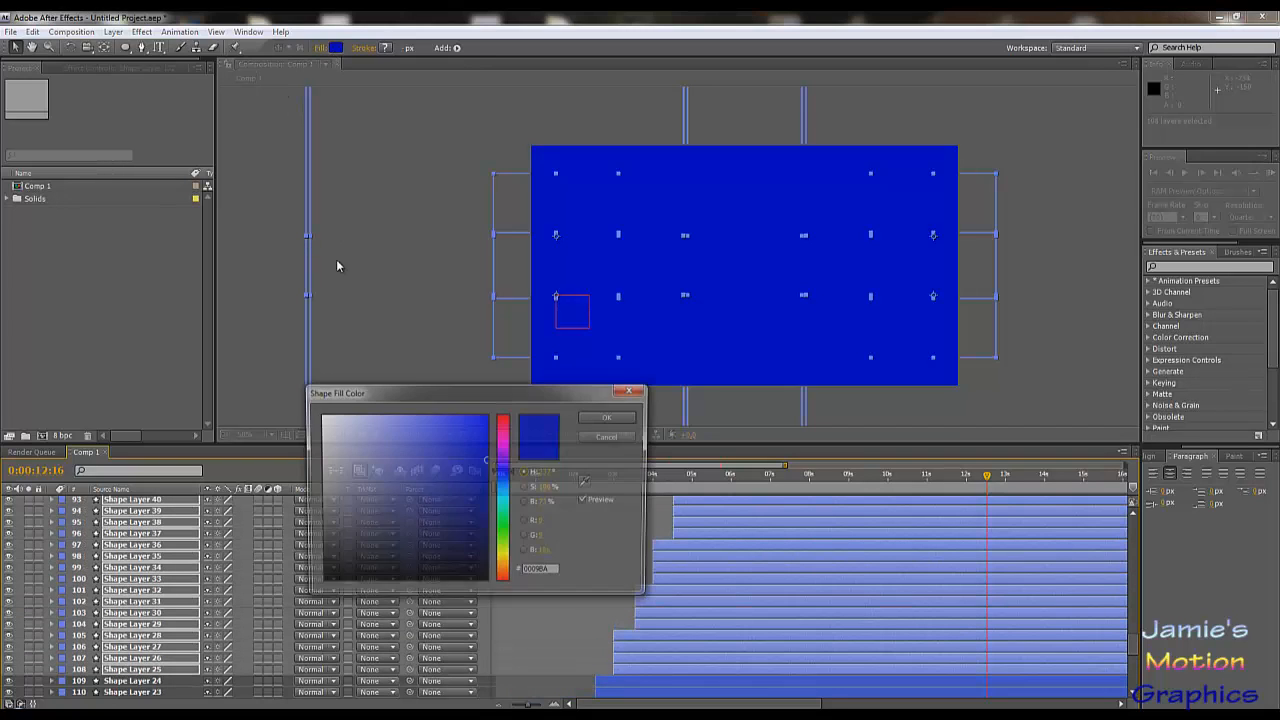
{"action": "left_click", "coordinate": [485, 443]}
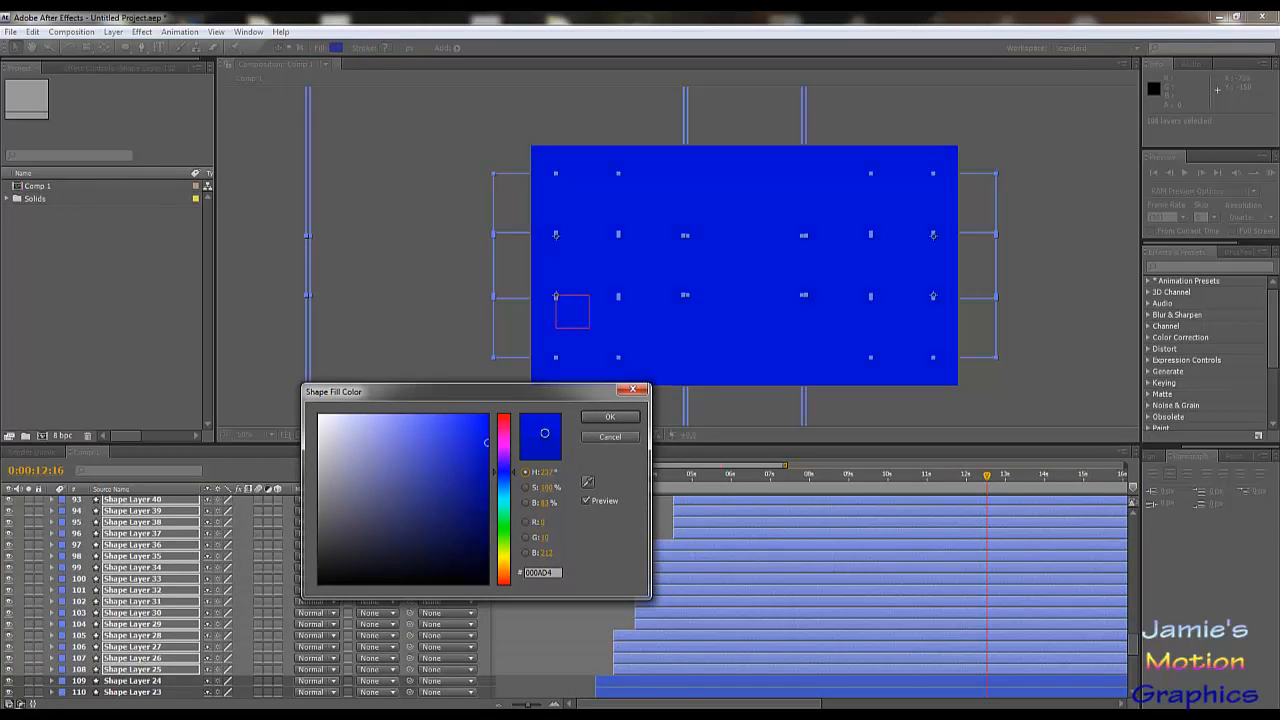
{"action": "left_click", "coordinate": [606, 417]}
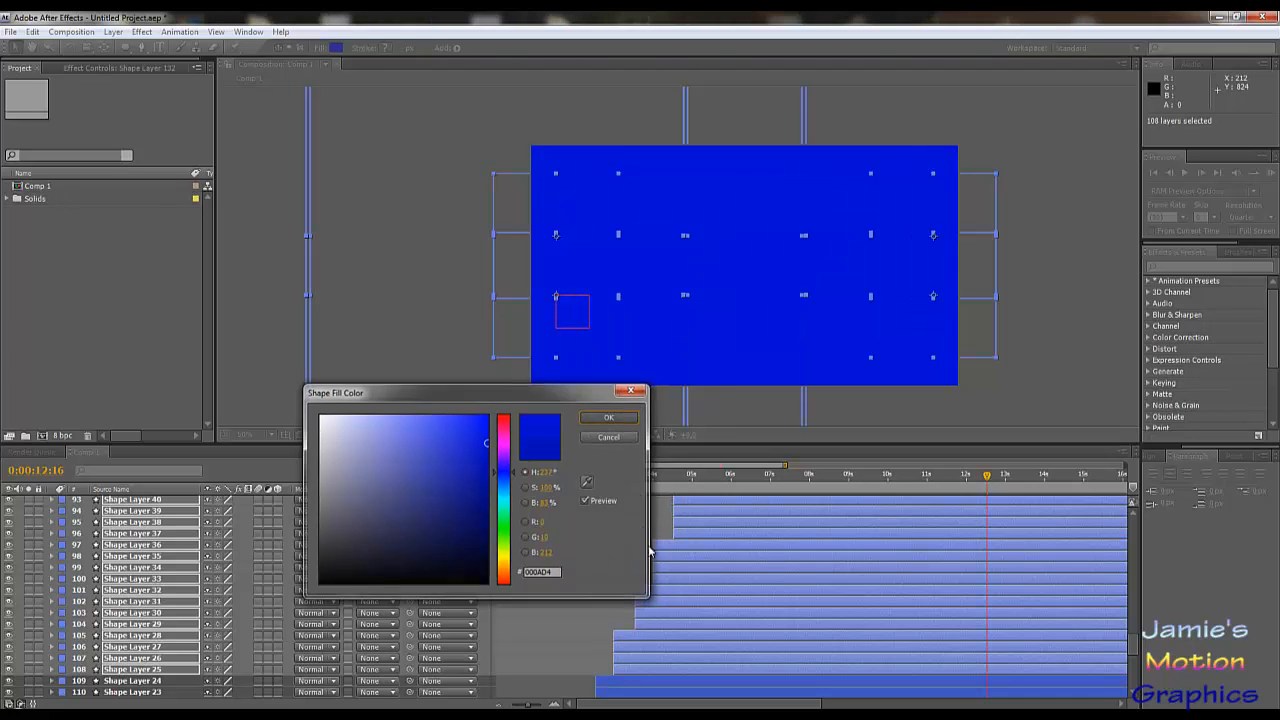
- Deselect Shape Layer 25 through Shape Layer 28 and set the fill color of the remaining selected layers to 000CFF
{"action": "left_click", "coordinate": [636, 669], "text": "ctrl"}
{"action": "left_click", "coordinate": [638, 658], "text": "ctrl"}
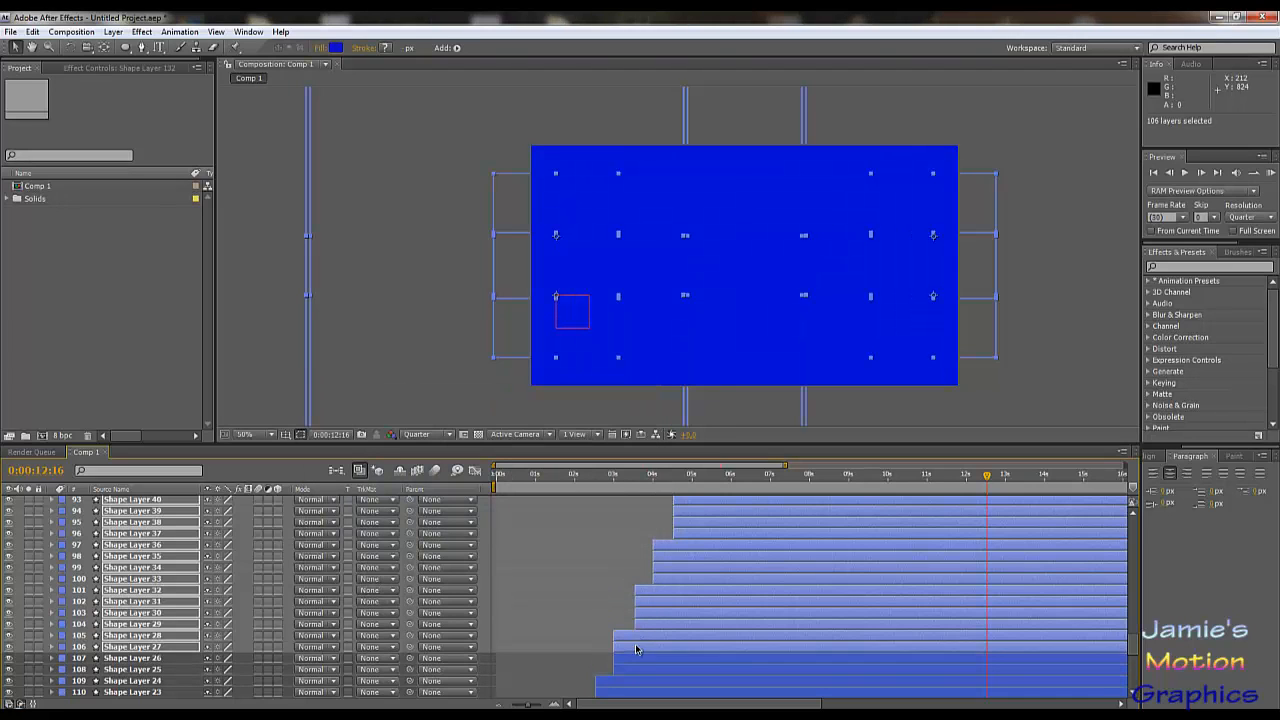
{"action": "left_click", "coordinate": [638, 647], "text": "ctrl"}
{"action": "left_click", "coordinate": [638, 636], "text": "ctrl"}
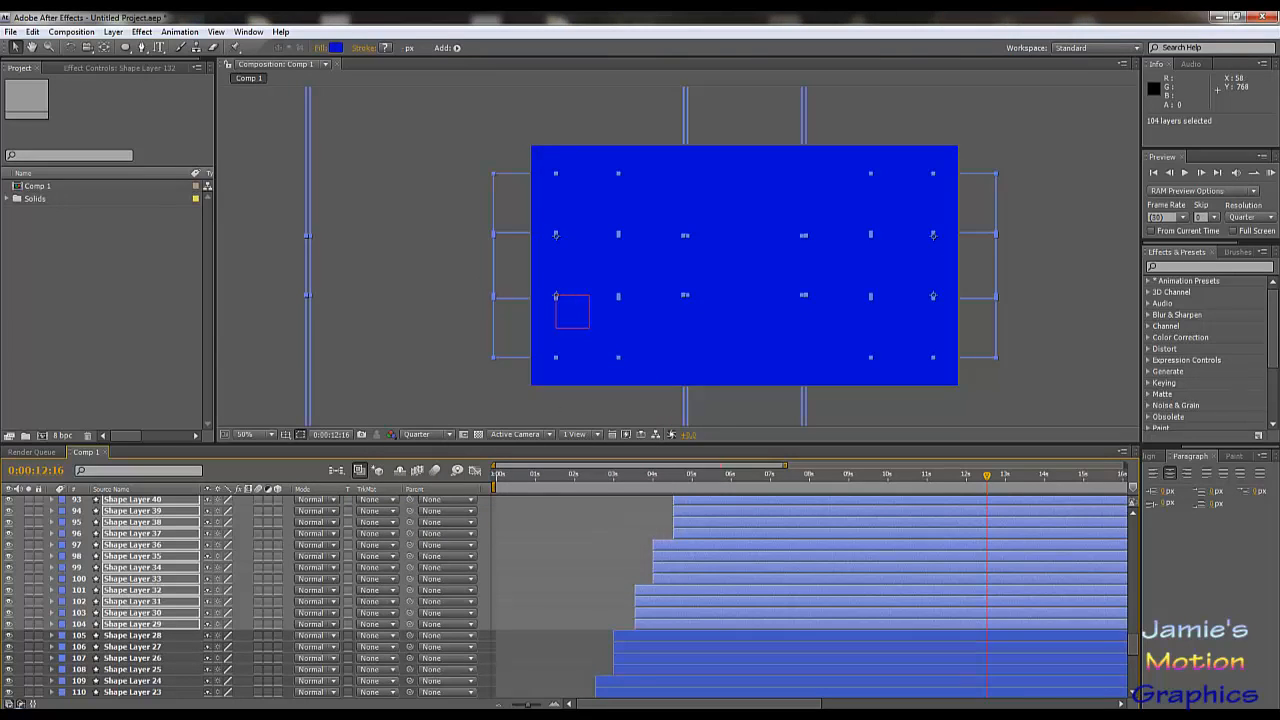
{"action": "left_click", "coordinate": [336, 48]}
{"action": "left_click", "coordinate": [488, 414]}
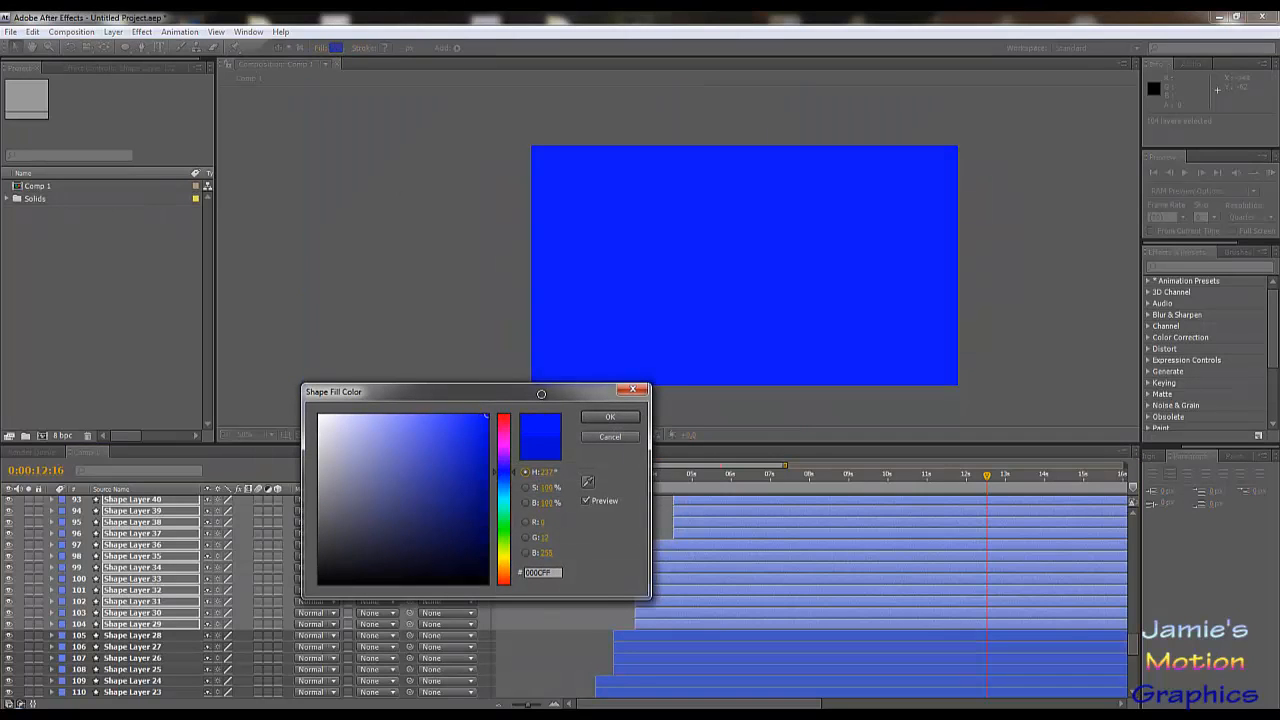
{"action": "left_click", "coordinate": [604, 416]}
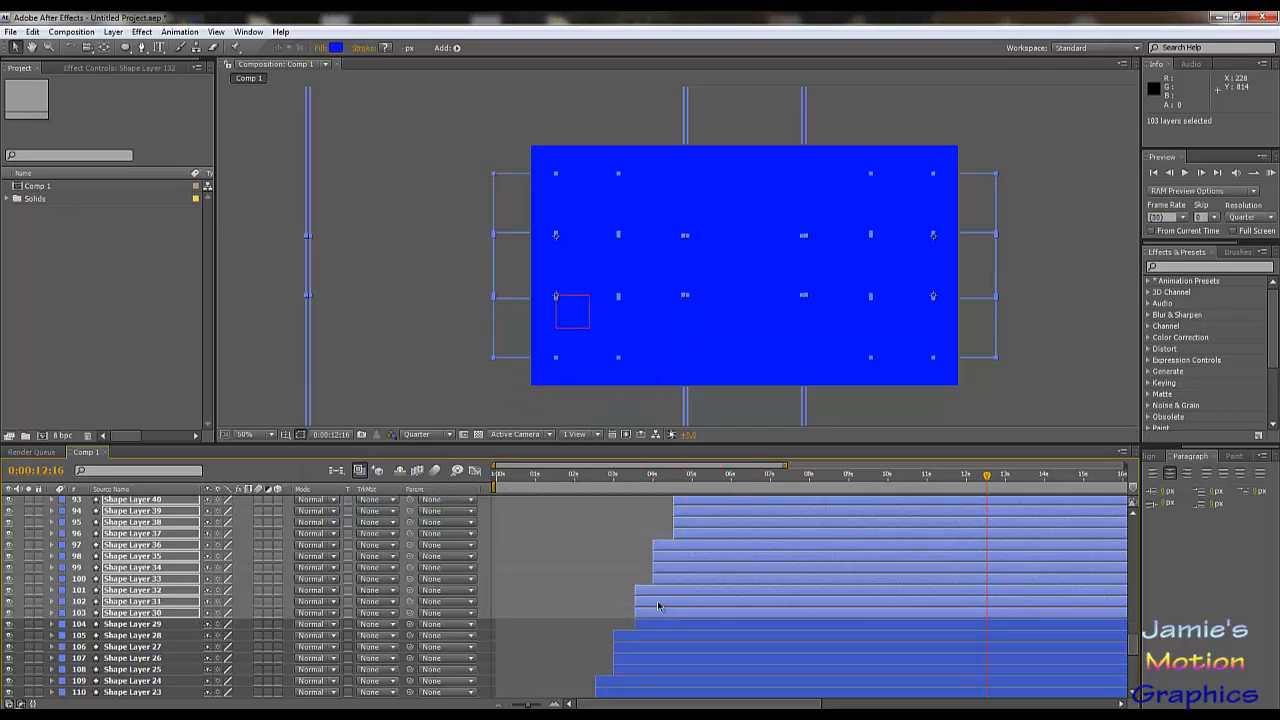
- Deselect Shape Layer 29 through Shape Layer 32 and set the fill color of the remaining selected layers to 232DFF
{"action": "left_click", "coordinate": [658, 612], "text": "ctrl"}
{"action": "left_click", "coordinate": [658, 601], "text": "ctrl"}
{"action": "left_click", "coordinate": [660, 590], "text": "ctrl"}
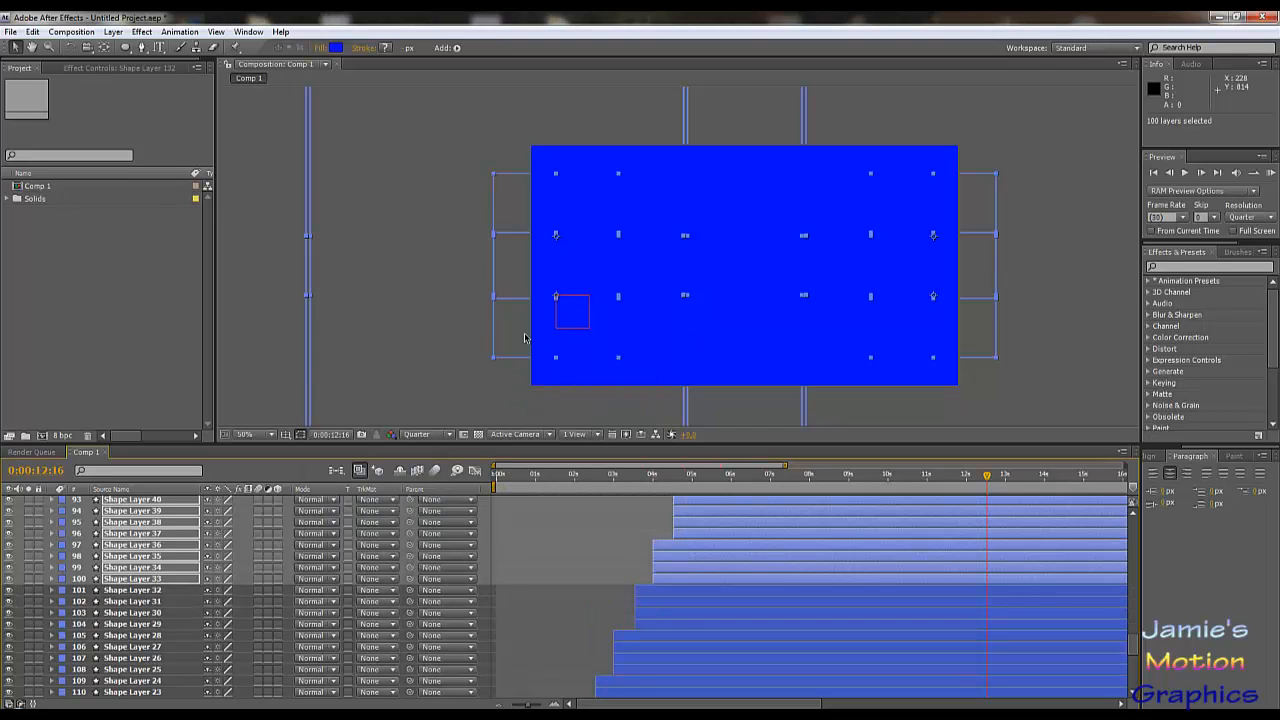
{"action": "left_click", "coordinate": [336, 48]}
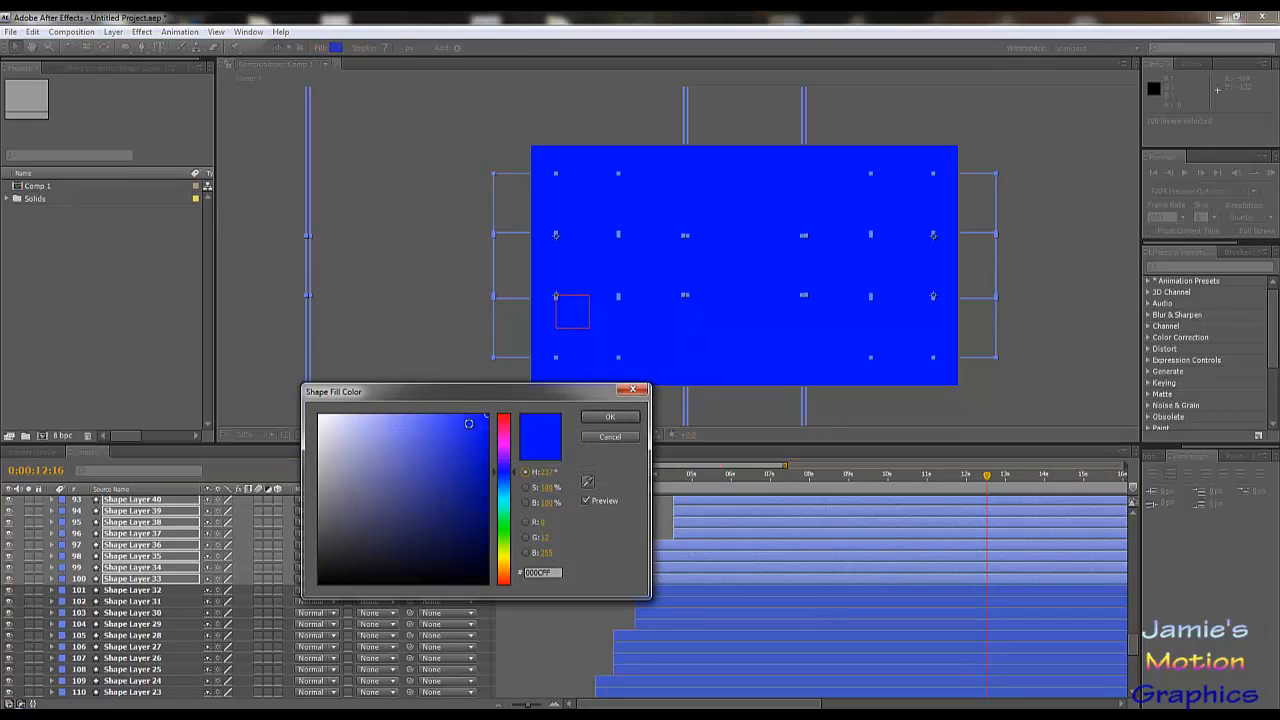
{"action": "left_click", "coordinate": [464, 409]}
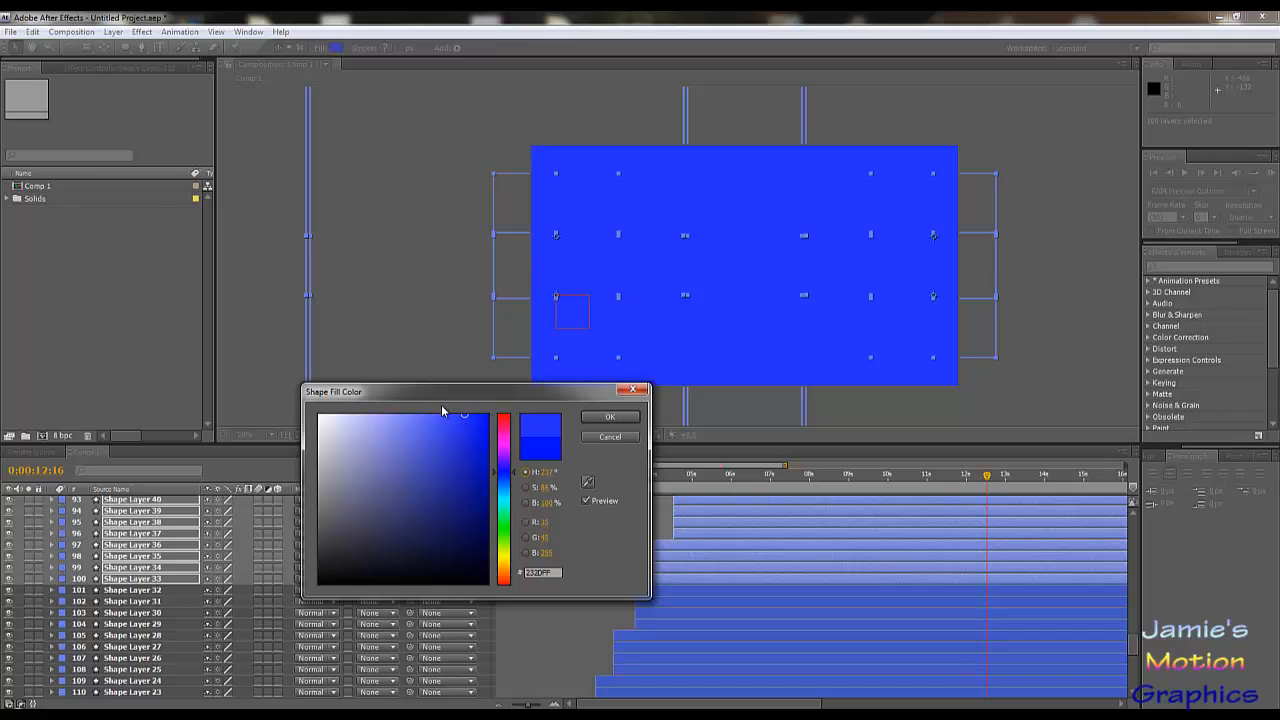
{"action": "left_click", "coordinate": [620, 420]}
- Deselect Shape Layer 33 through Shape Layer 36 and set the fill color of the remaining selected layers to 313BFF
{"action": "left_click", "coordinate": [677, 578], "text": "ctrl"}
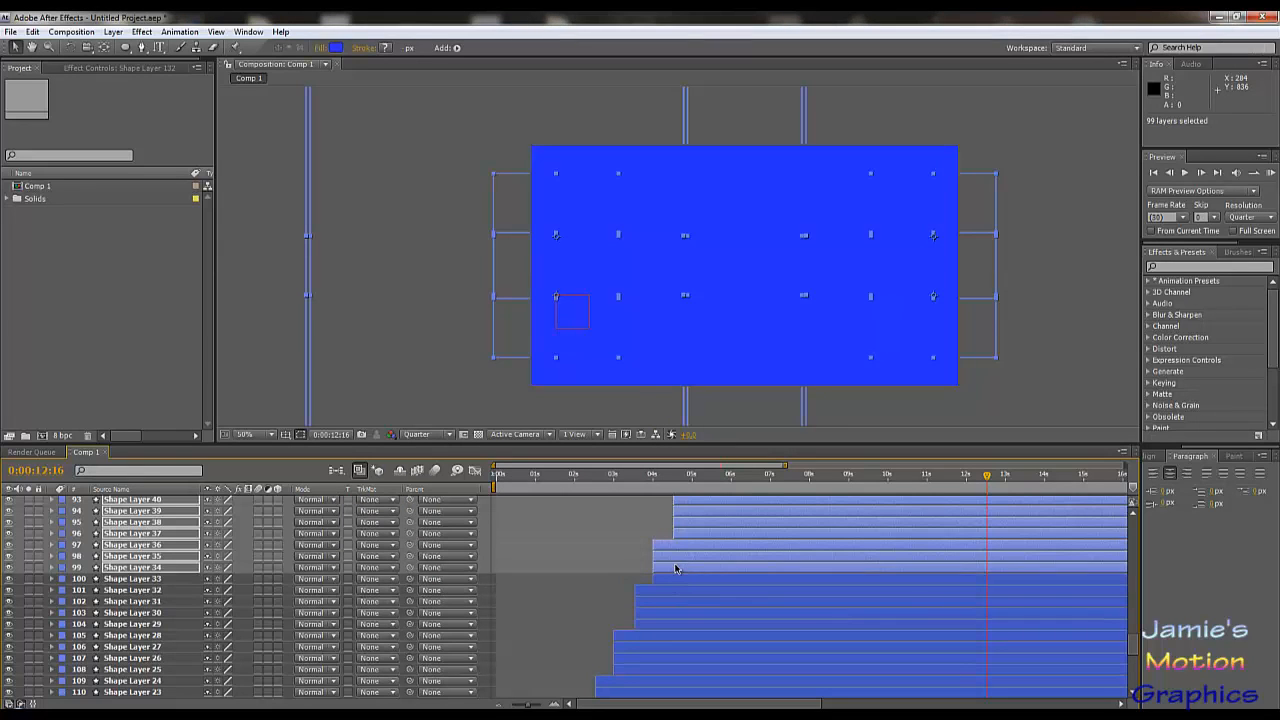
{"action": "left_click", "coordinate": [676, 567], "text": "ctrl"}
{"action": "left_click", "coordinate": [677, 556], "text": "ctrl"}
{"action": "left_click", "coordinate": [677, 545], "text": "ctrl"}
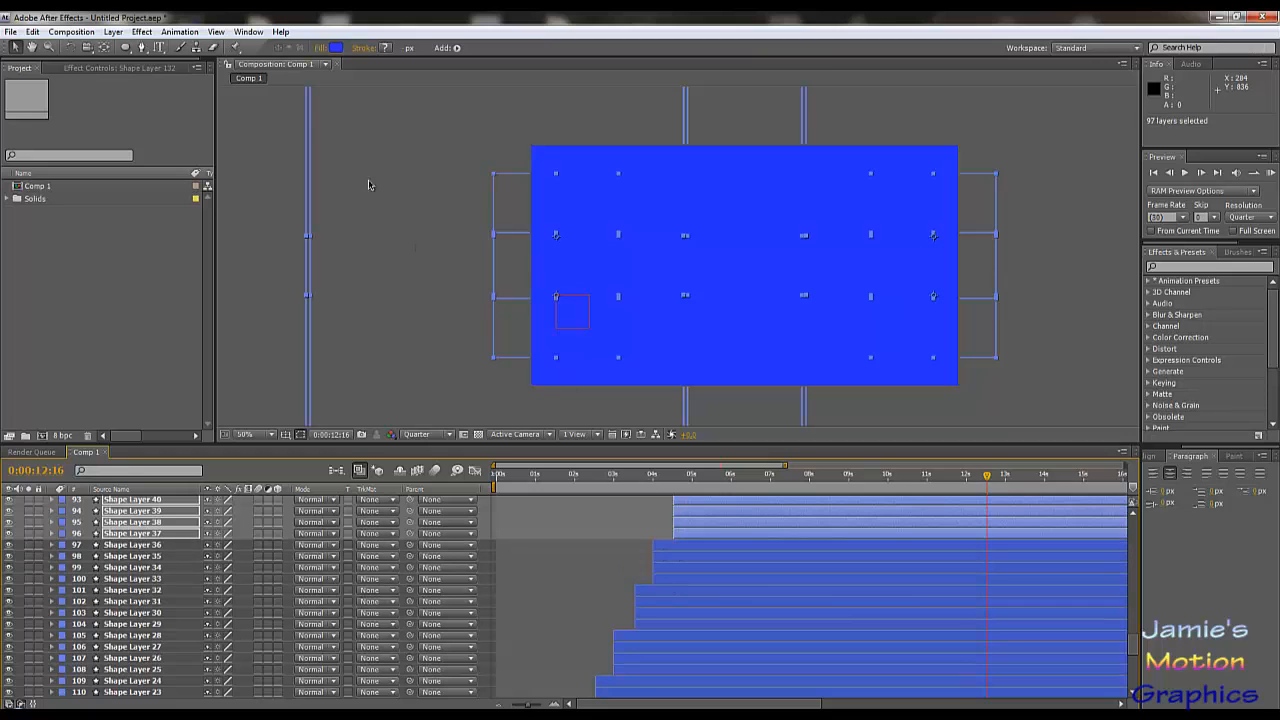
{"action": "left_click", "coordinate": [335, 48]}
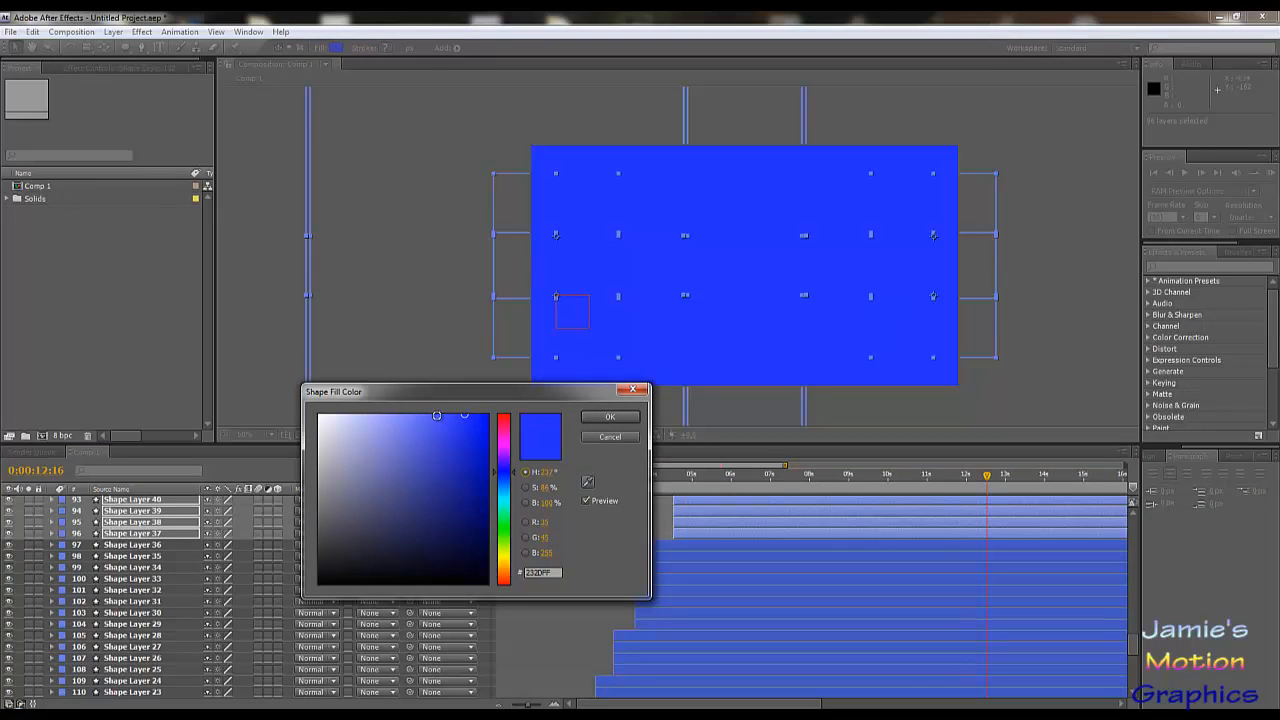
{"action": "left_click", "coordinate": [436, 415]}
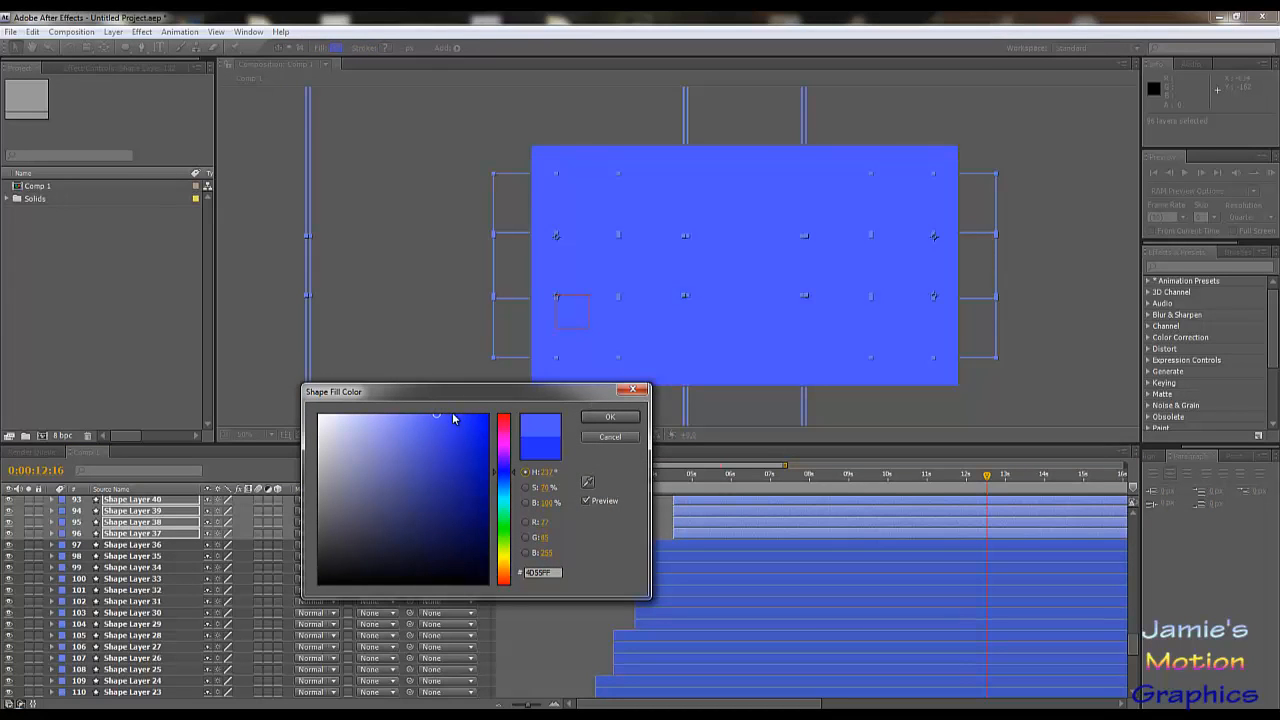
{"action": "left_click", "coordinate": [454, 416]}
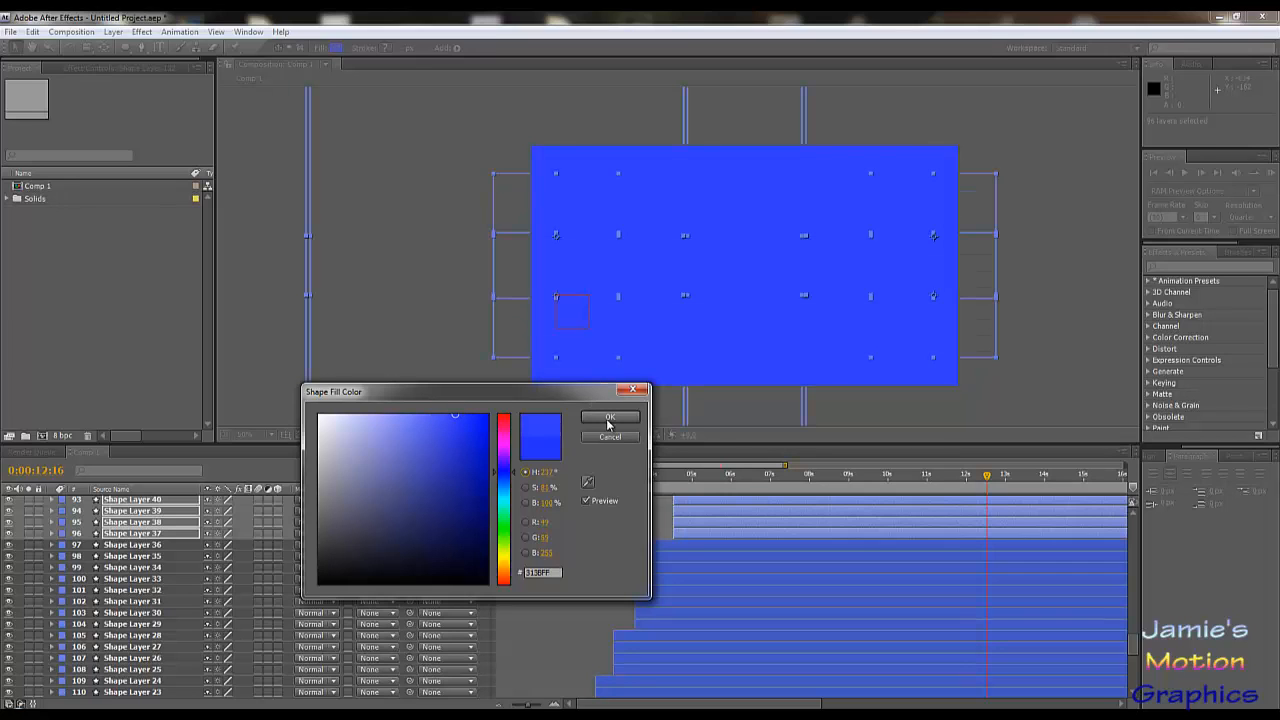
{"action": "key", "text": "Return"}
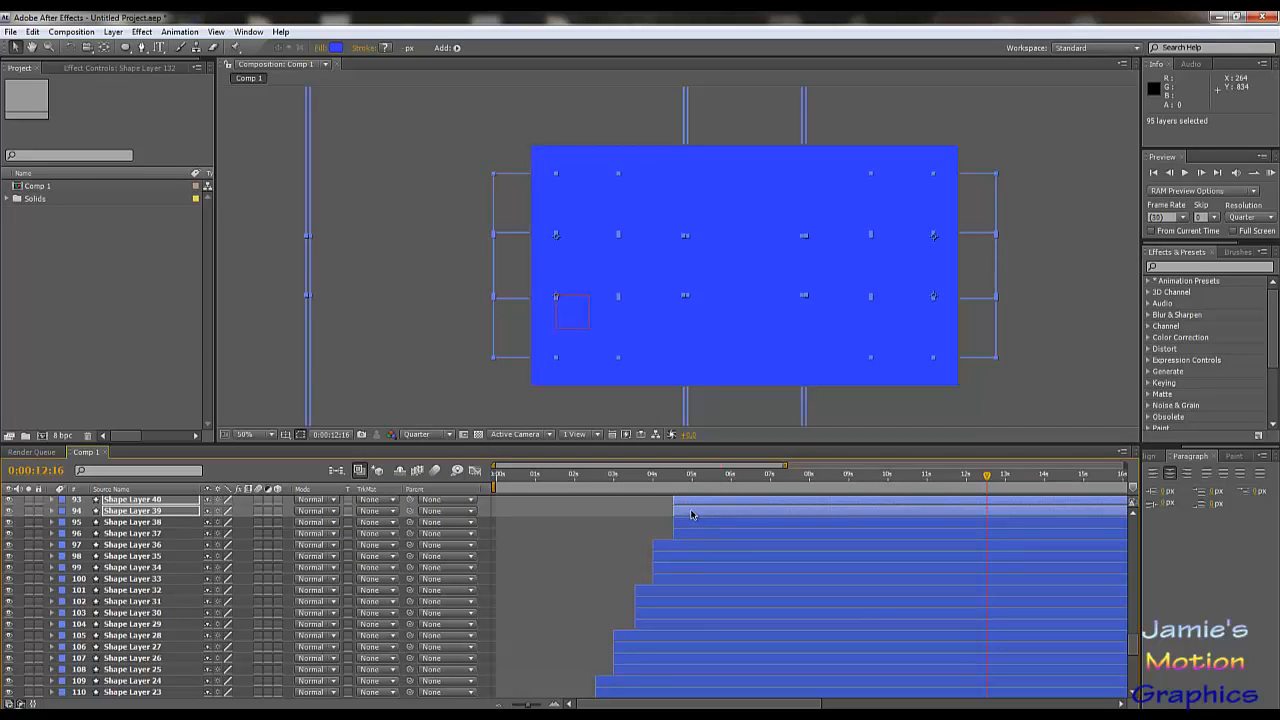
- Deselect Shape Layer 37 through Shape Layer 40 and set the fill color of the remaining selected layers to 3C45FF
{"action": "left_click", "coordinate": [690, 503], "text": "ctrl"}
{"action": "scroll", "coordinate": [700, 540], "scroll_direction": "up", "scroll_amount": 3}
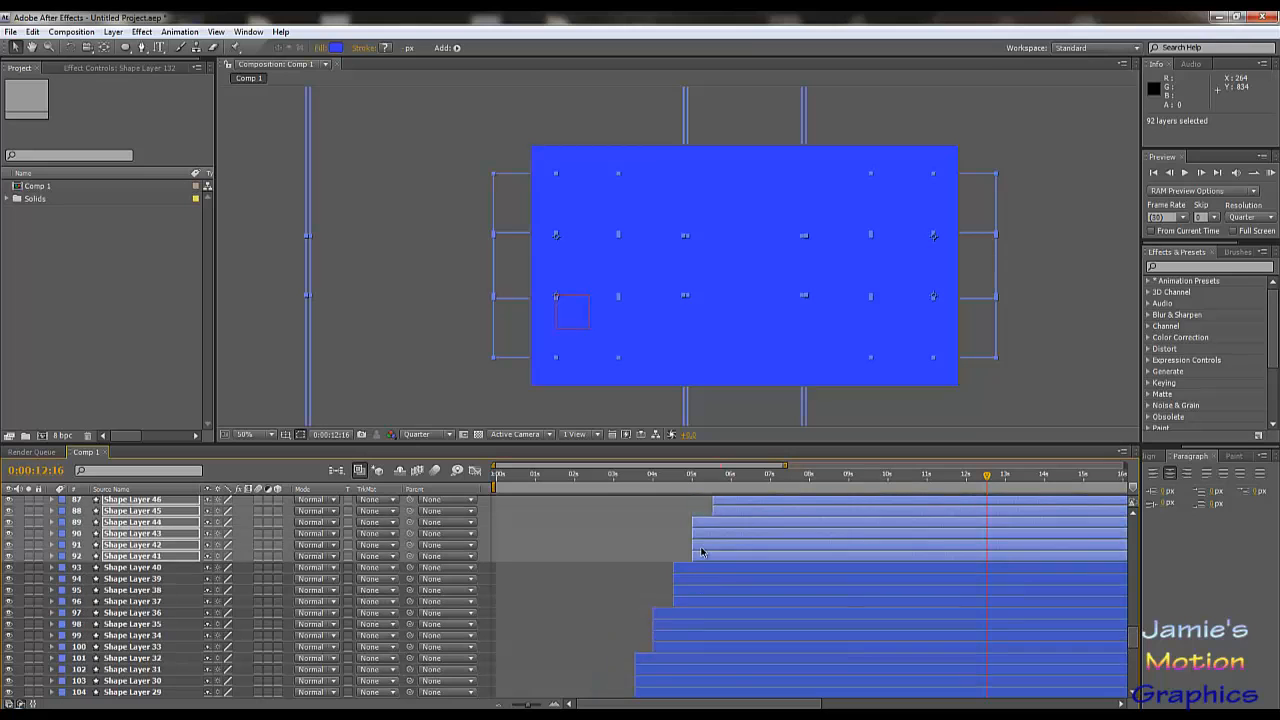
{"action": "left_click", "coordinate": [337, 48]}
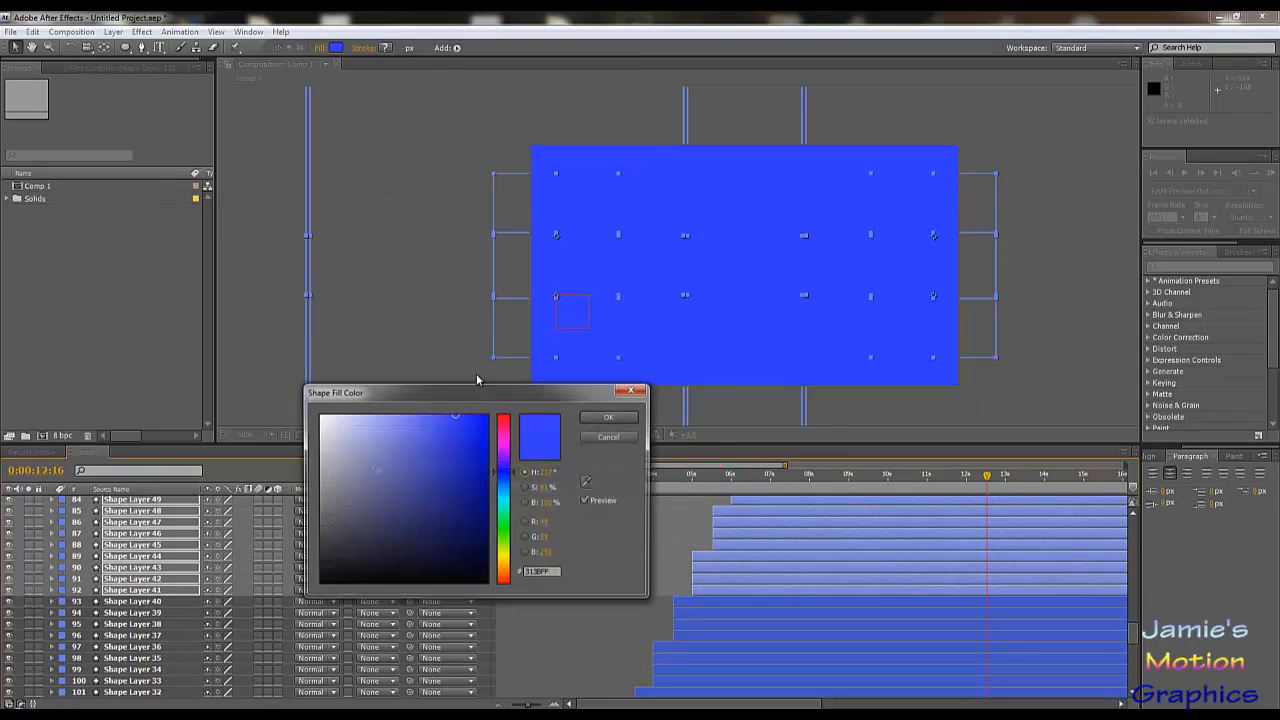
{"action": "left_click", "coordinate": [436, 415]}
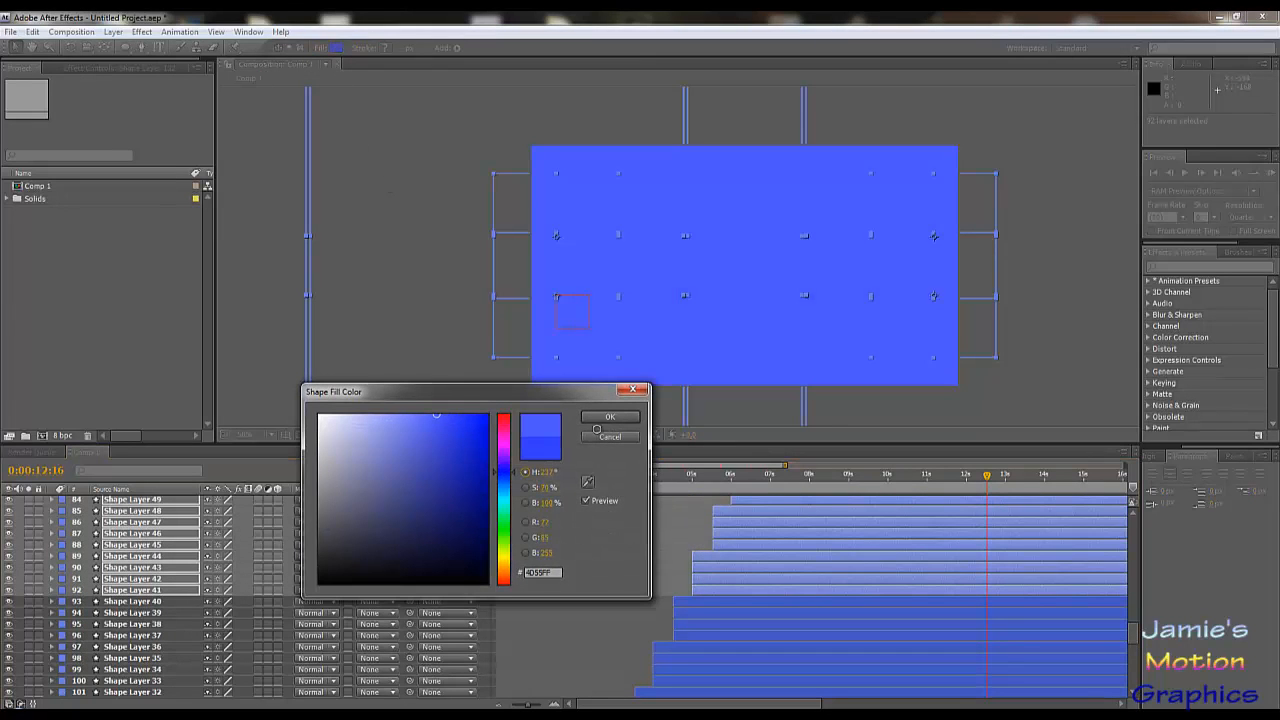
{"action": "left_click", "coordinate": [448, 416]}
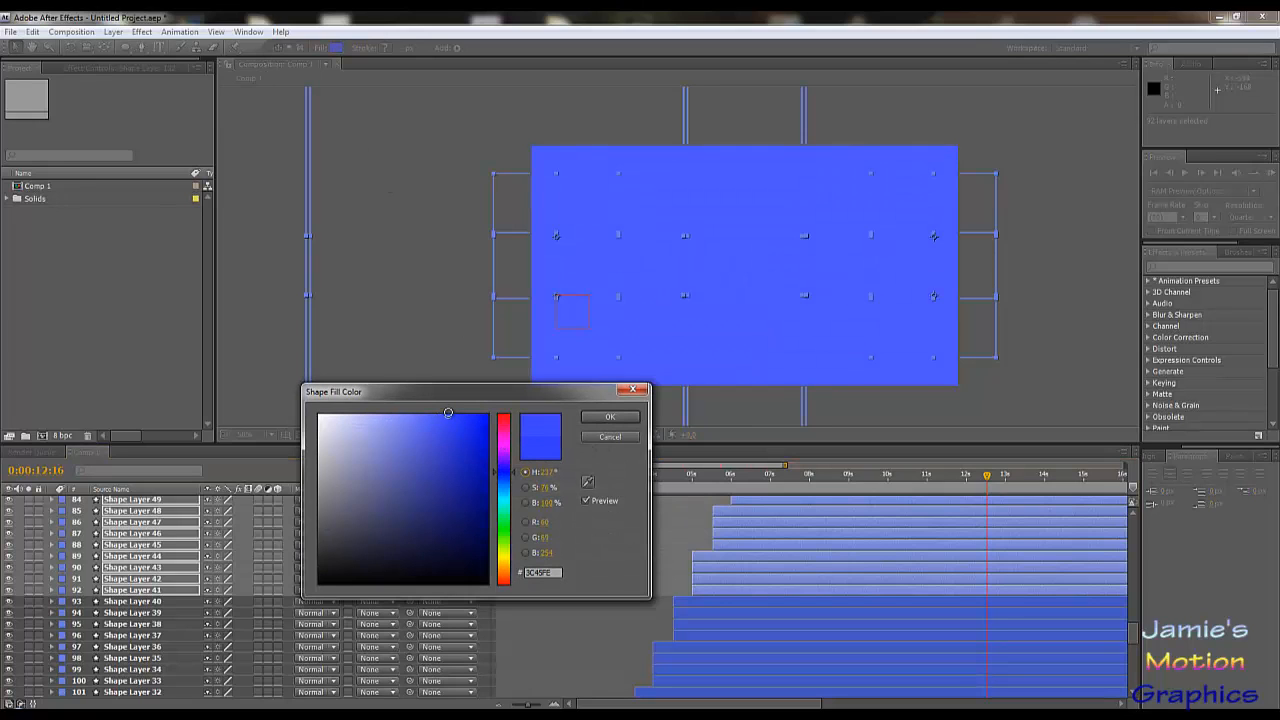
{"action": "left_click", "coordinate": [609, 418]}
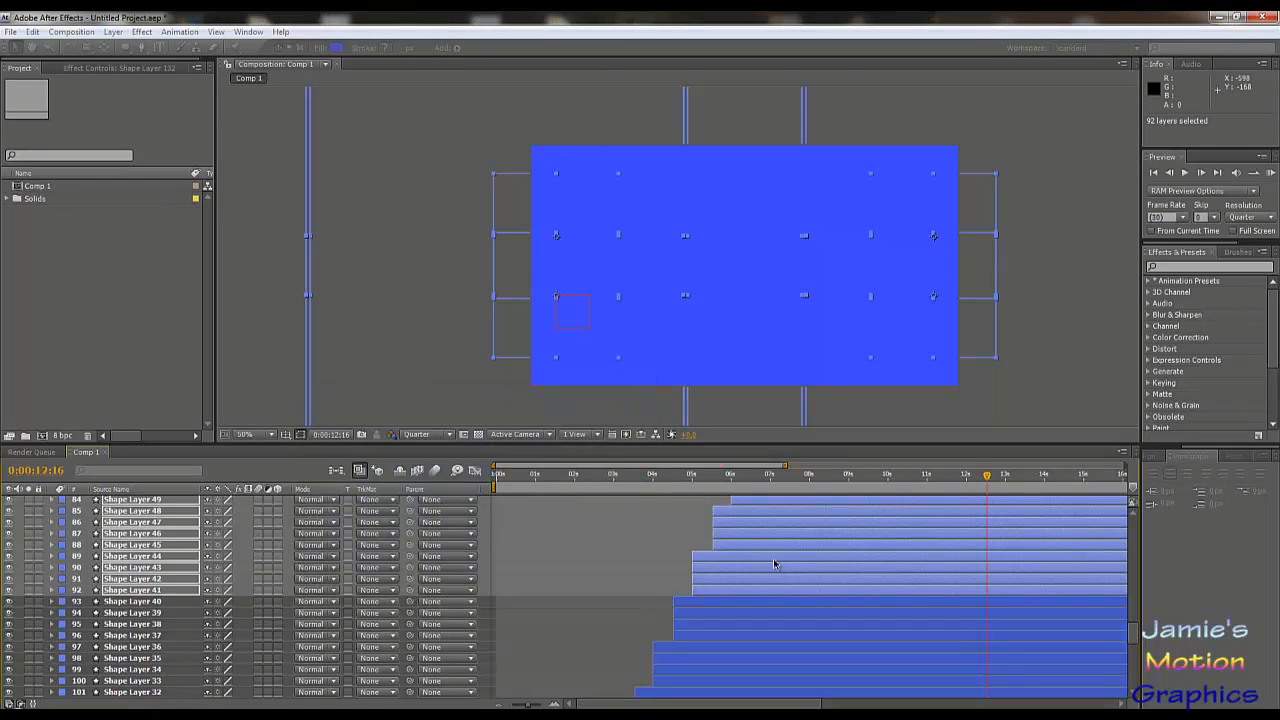
- Deselect Shape Layer 41 through Shape Layer 44 and set the fill color of the remaining selected layers to 4C54FF
{"action": "left_click", "coordinate": [768, 590], "text": "ctrl"}
{"action": "left_click", "coordinate": [767, 579], "text": "ctrl"}
{"action": "left_click", "coordinate": [767, 567], "text": "ctrl"}
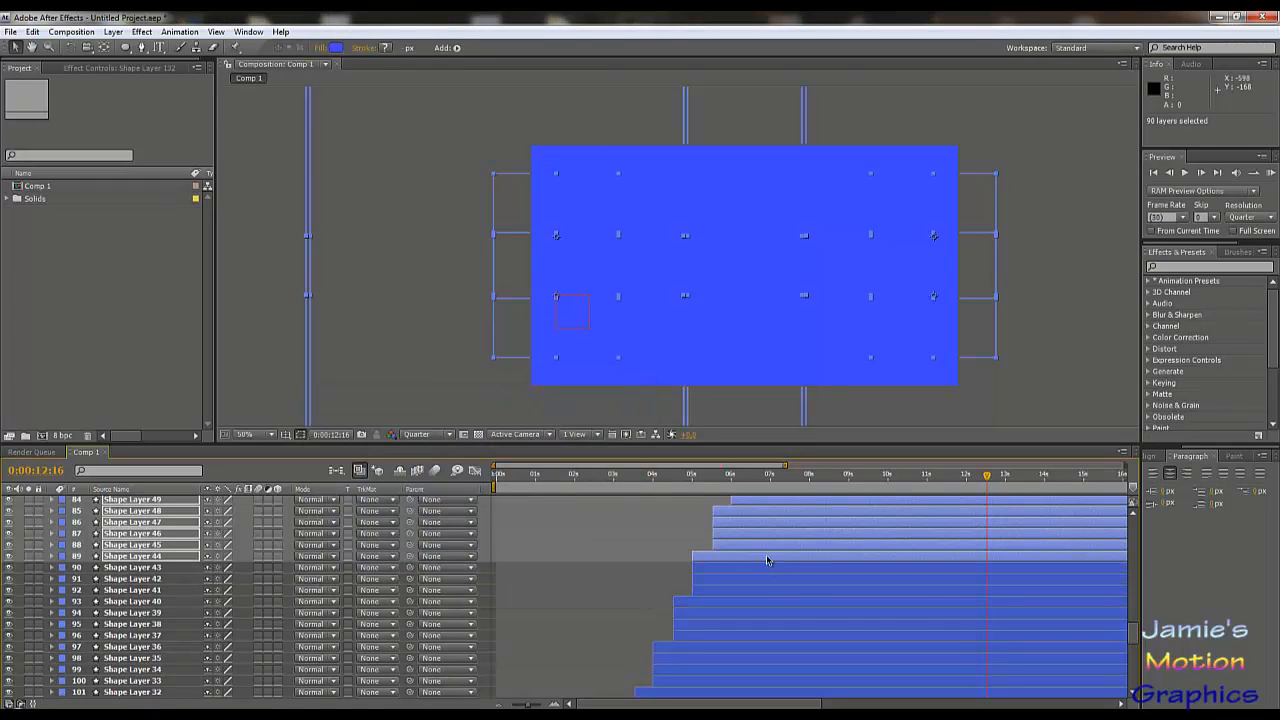
{"action": "left_click", "coordinate": [765, 556], "text": "ctrl"}
{"action": "left_click", "coordinate": [337, 47]}
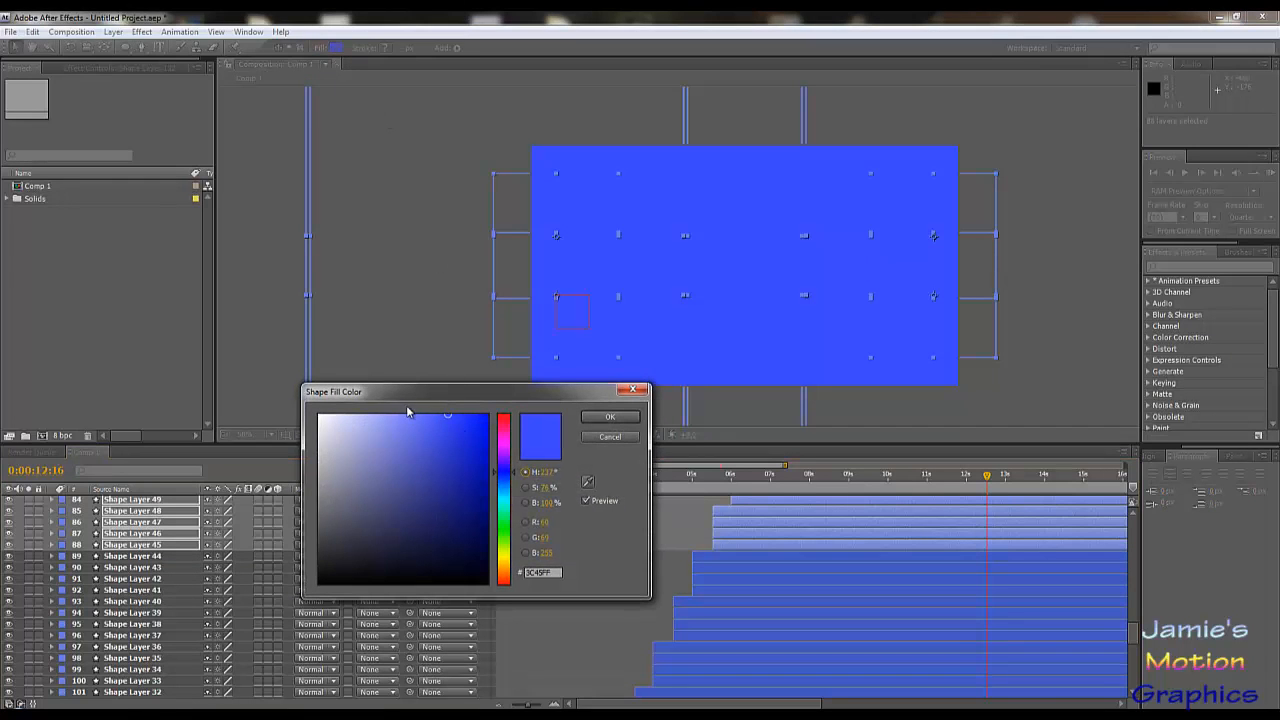
{"action": "mouse_move", "coordinate": [446, 418]}
{"action": "left_mouse_down"}
{"action": "mouse_move", "coordinate": [474, 420]}
{"action": "mouse_move", "coordinate": [446, 419]}
{"action": "left_mouse_up"}
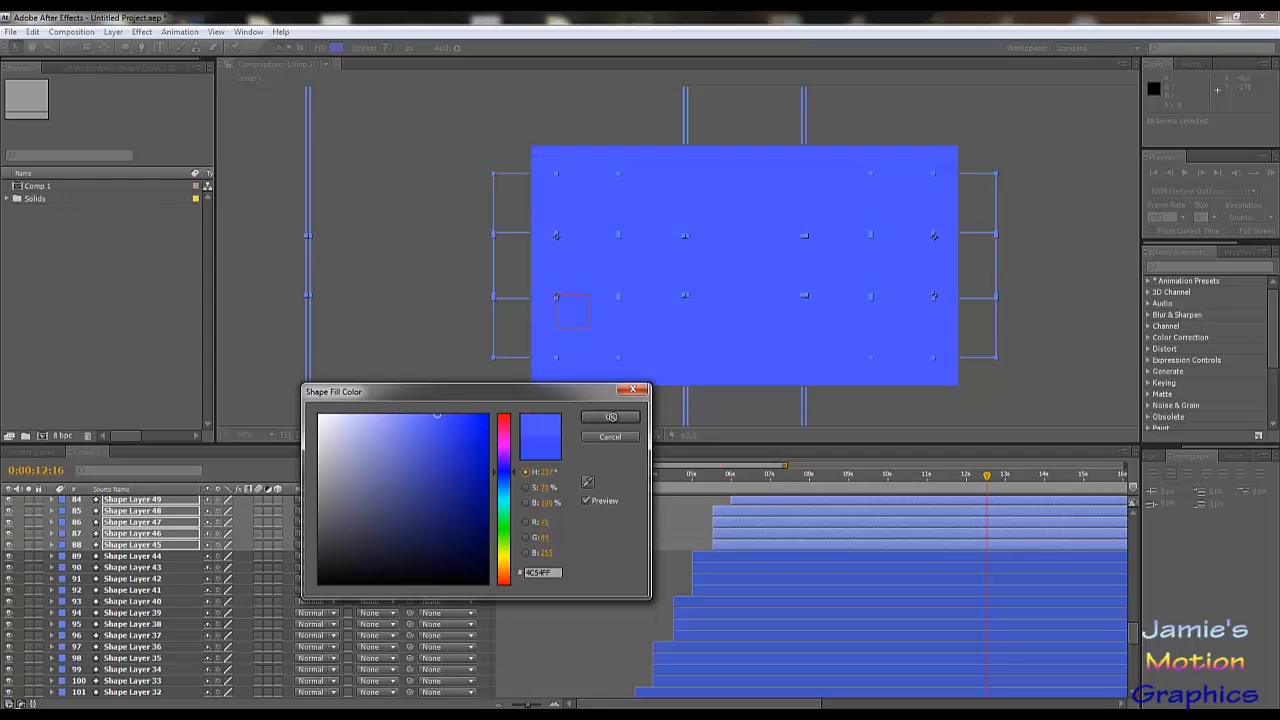
{"action": "left_click", "coordinate": [609, 417]}
- Deselect Shape Layer 45 through Shape Layer 48 and set the fill color of the remaining selected layers to about 6970FA
{"action": "left_click", "coordinate": [740, 545], "text": "ctrl"}
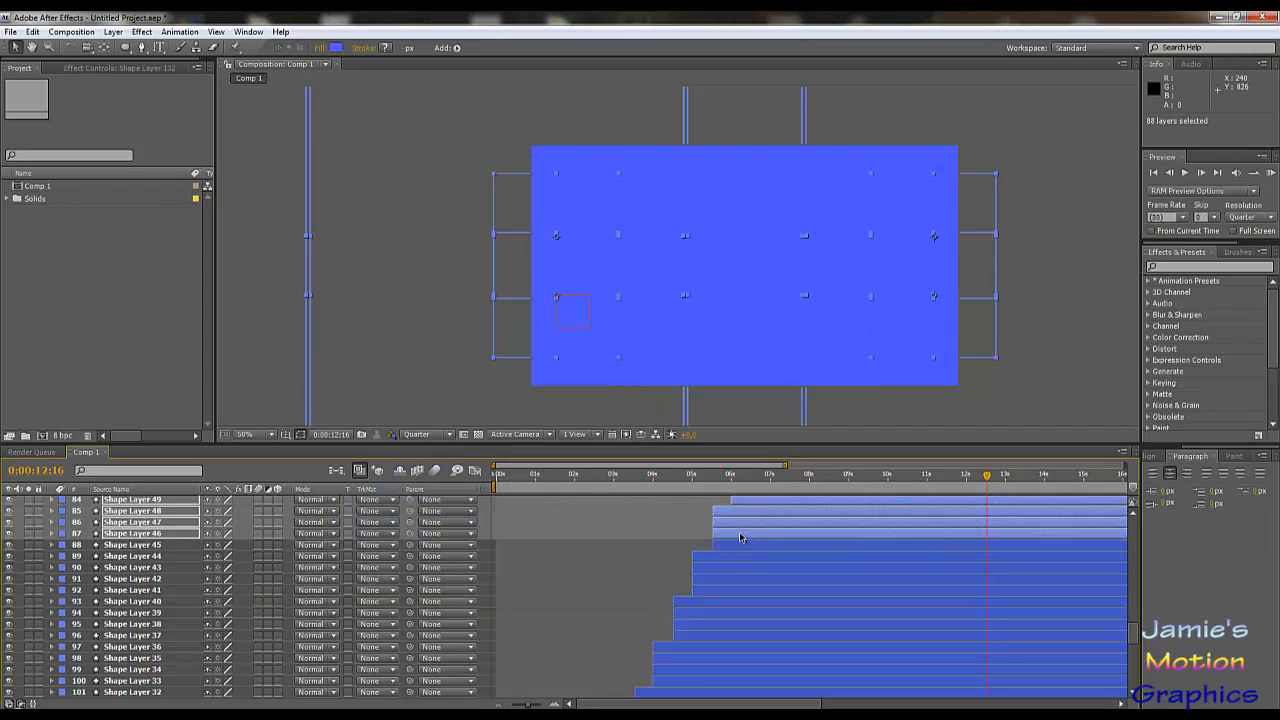
{"action": "left_click", "coordinate": [737, 533], "text": "ctrl"}
{"action": "left_click", "coordinate": [737, 522], "text": "ctrl"}
{"action": "left_click", "coordinate": [736, 516], "text": "ctrl"}
{"action": "scroll", "coordinate": [766, 557], "scroll_direction": "up", "scroll_amount": 5}
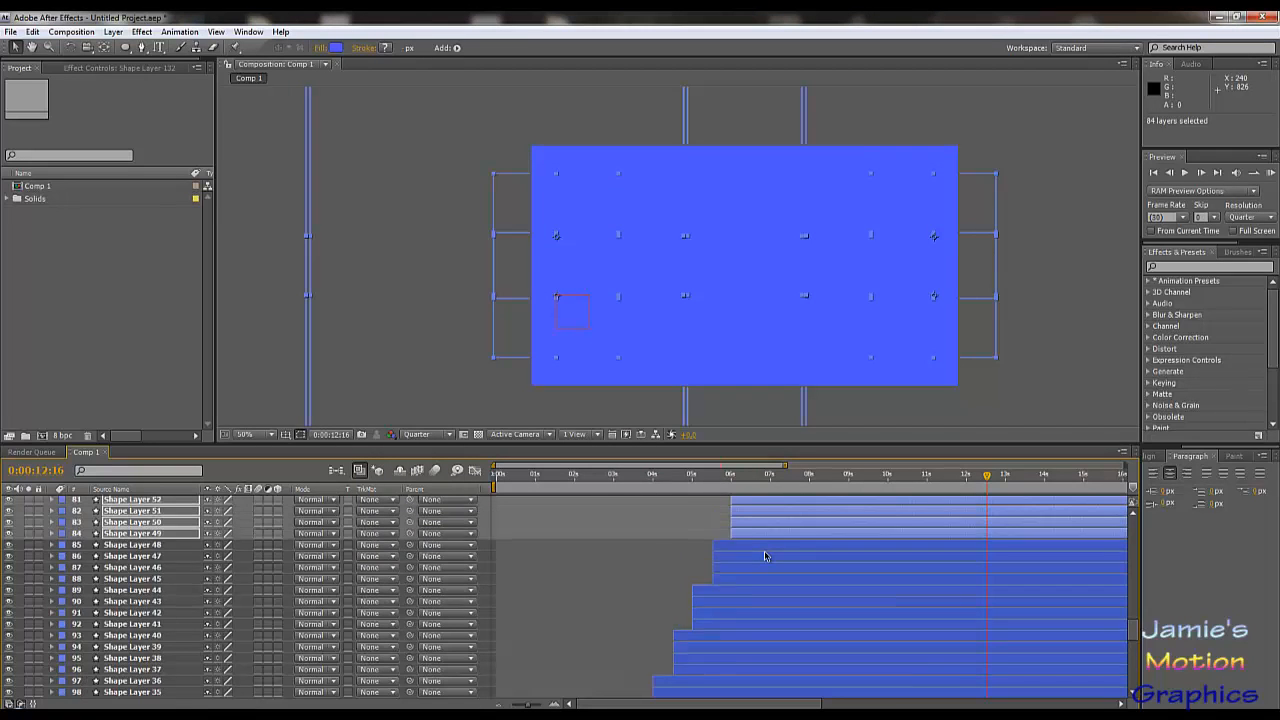
{"action": "left_click", "coordinate": [336, 47]}
{"action": "left_click", "coordinate": [417, 414]}
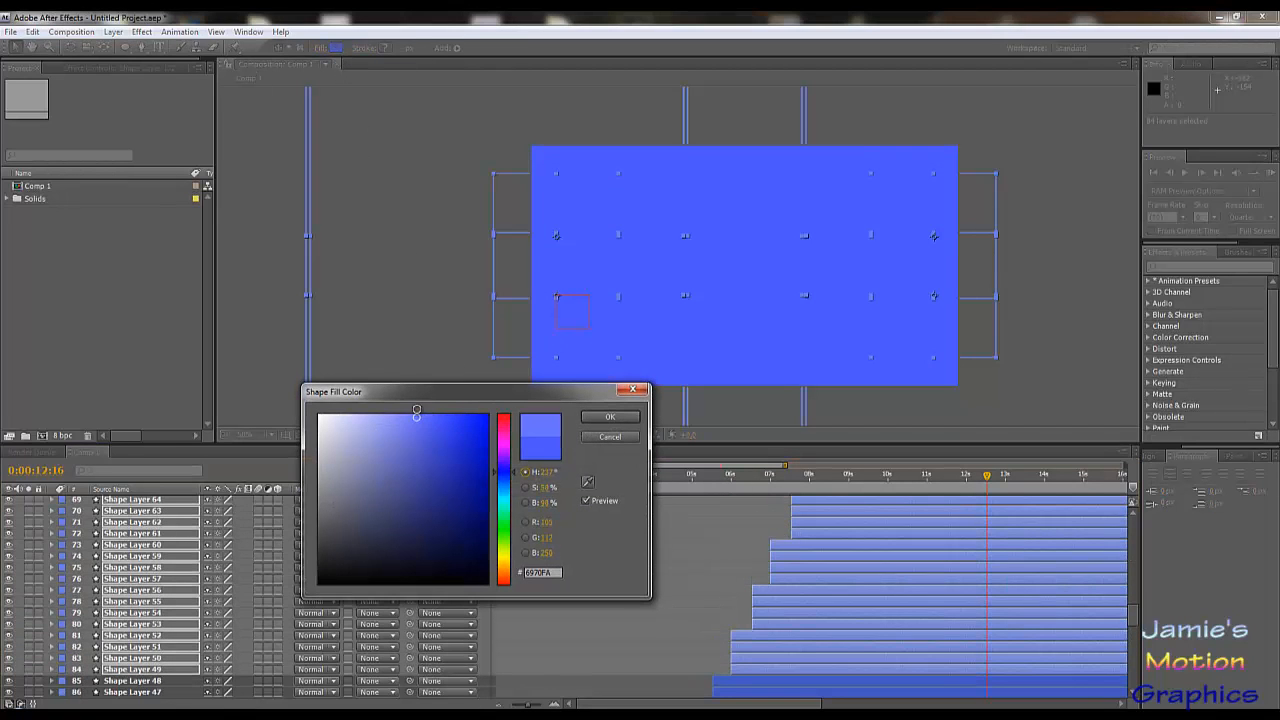
{"action": "left_click", "coordinate": [609, 418]}
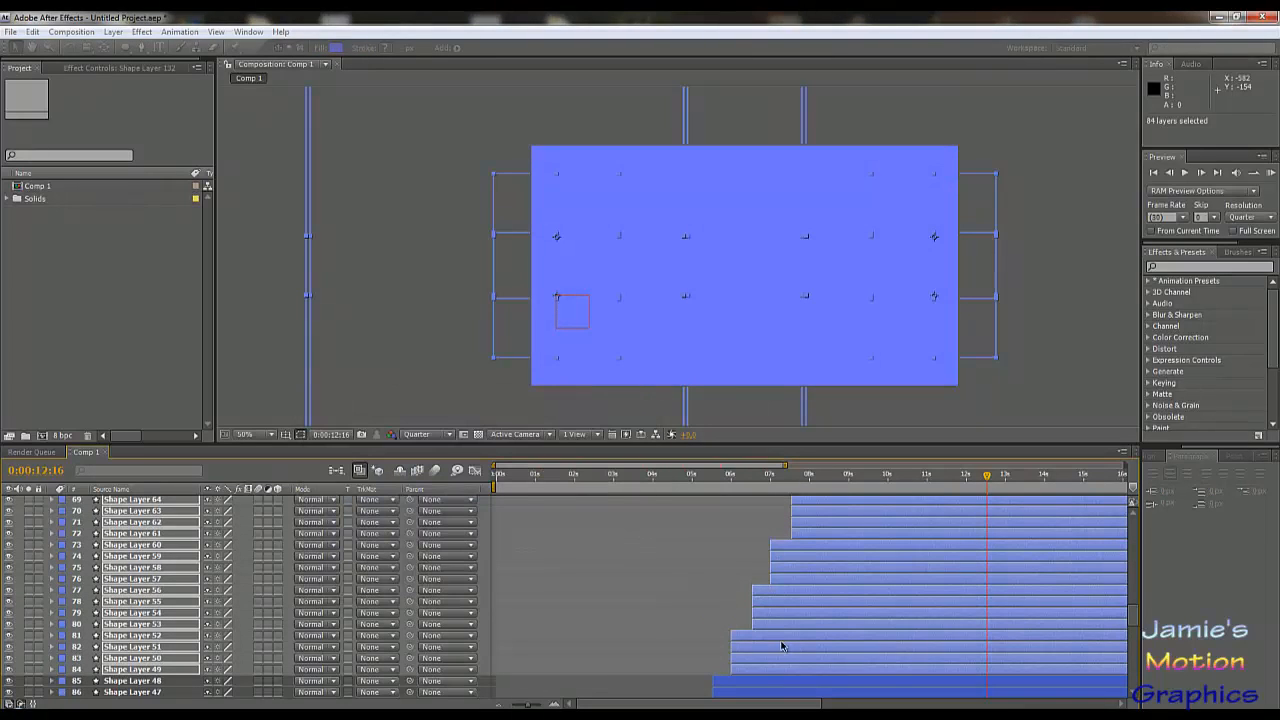
- Deselect Shape Layer 49 through Shape Layer 52 and set the fill color of the remaining selected layers to 898FFF
{"action": "left_click", "coordinate": [781, 668], "text": "ctrl"}
{"action": "left_click", "coordinate": [781, 657], "text": "ctrl"}
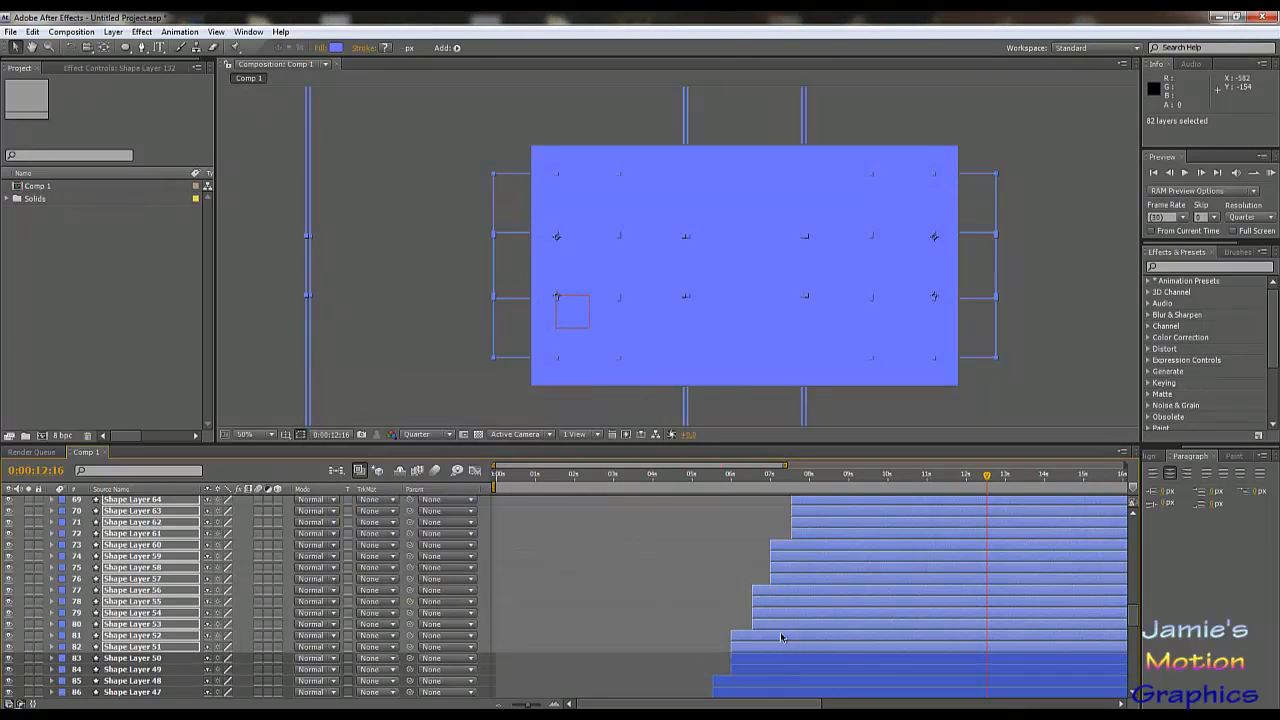
{"action": "left_click", "coordinate": [780, 646], "text": "ctrl"}
{"action": "left_click", "coordinate": [780, 635], "text": "ctrl"}
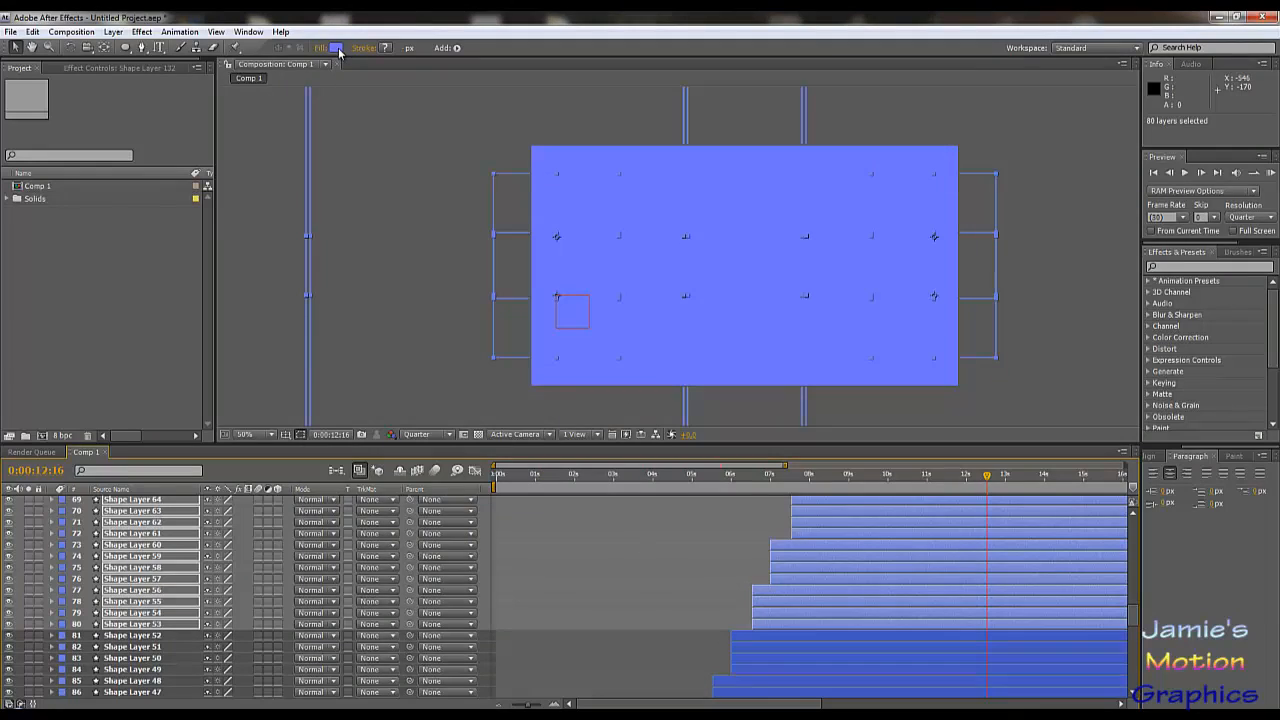
{"action": "left_click", "coordinate": [336, 48]}
{"action": "left_click_drag", "start_coordinate": [397, 420], "coordinate": [397, 411]}
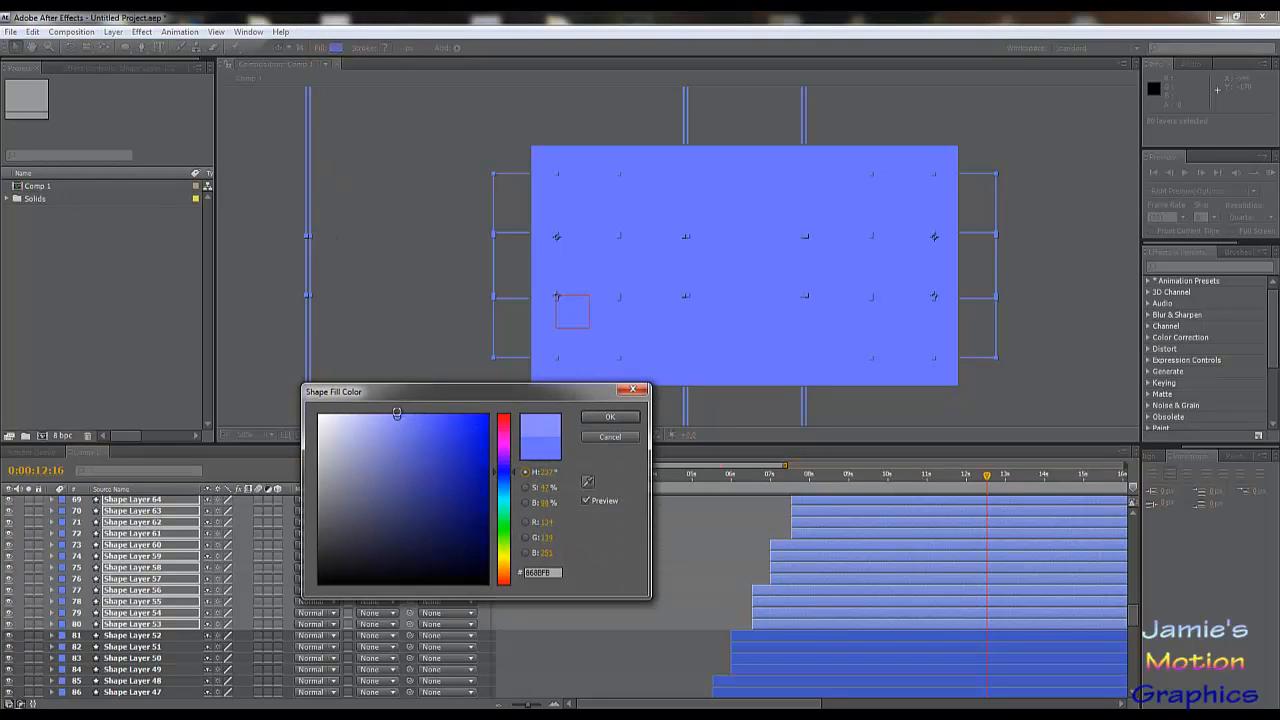
{"action": "left_click", "coordinate": [609, 417]}
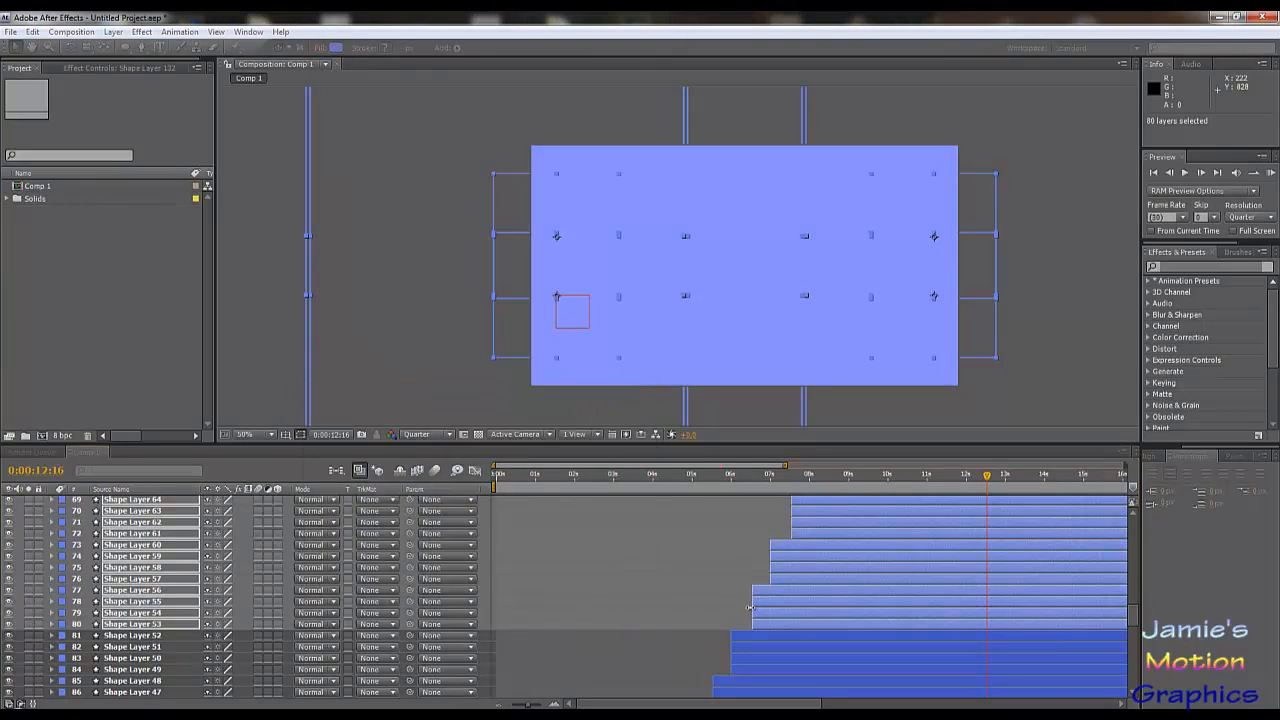
- Deselect Shape Layer 53 through Shape Layer 56 and set the fill color of the remaining selected layers to 9FA4FF
{"action": "left_click", "coordinate": [789, 622], "text": "ctrl"}
{"action": "left_click", "coordinate": [789, 612], "text": "ctrl"}
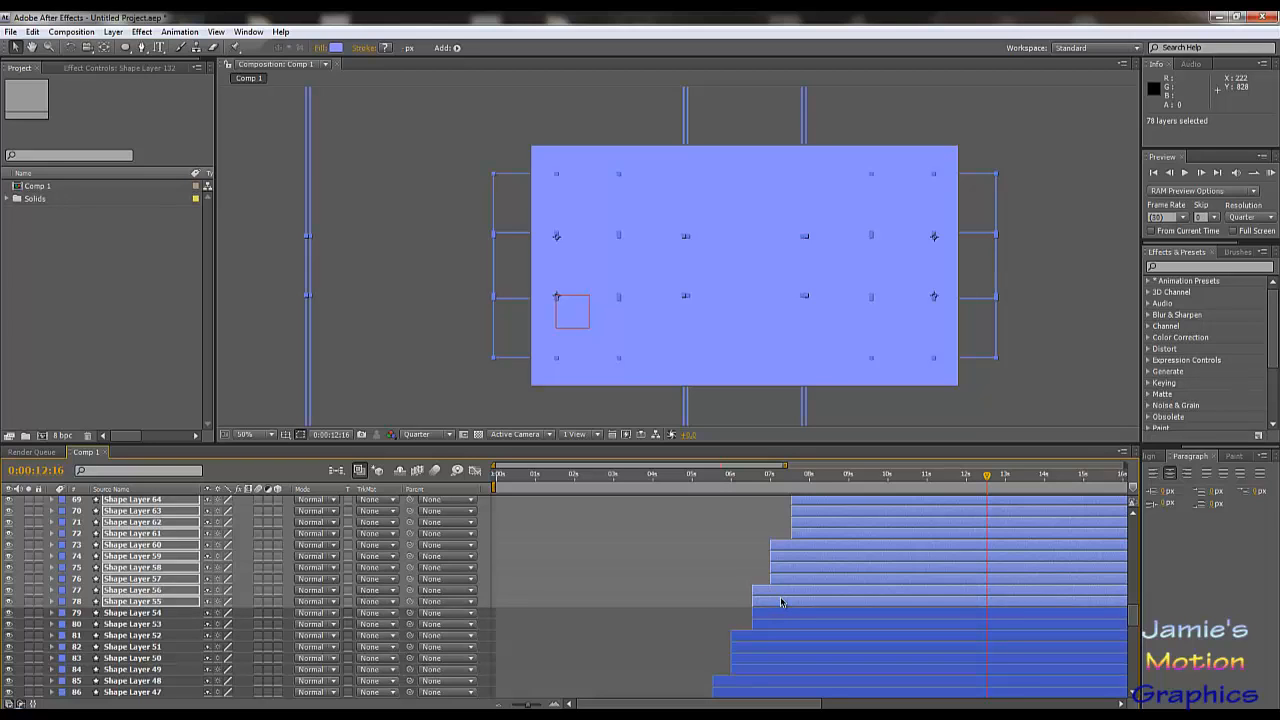
{"action": "left_click", "coordinate": [784, 601], "text": "ctrl"}
{"action": "left_click", "coordinate": [775, 590], "text": "ctrl"}
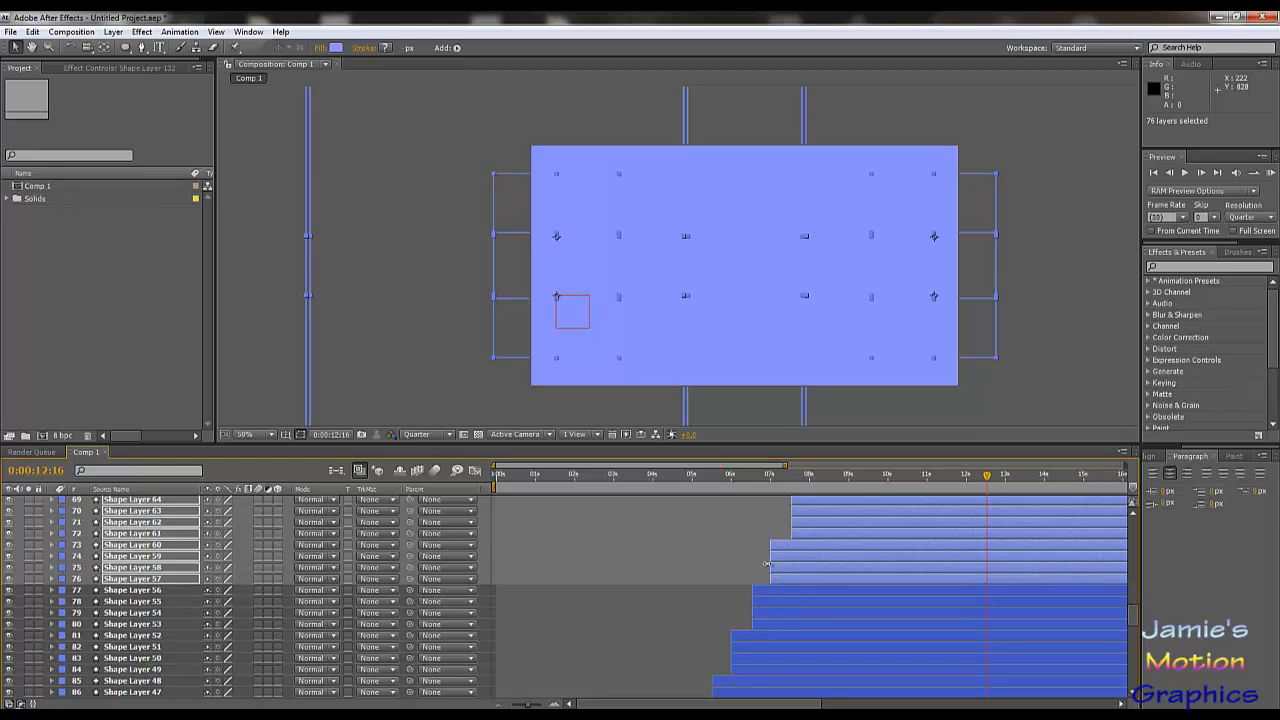
{"action": "left_click", "coordinate": [336, 47]}
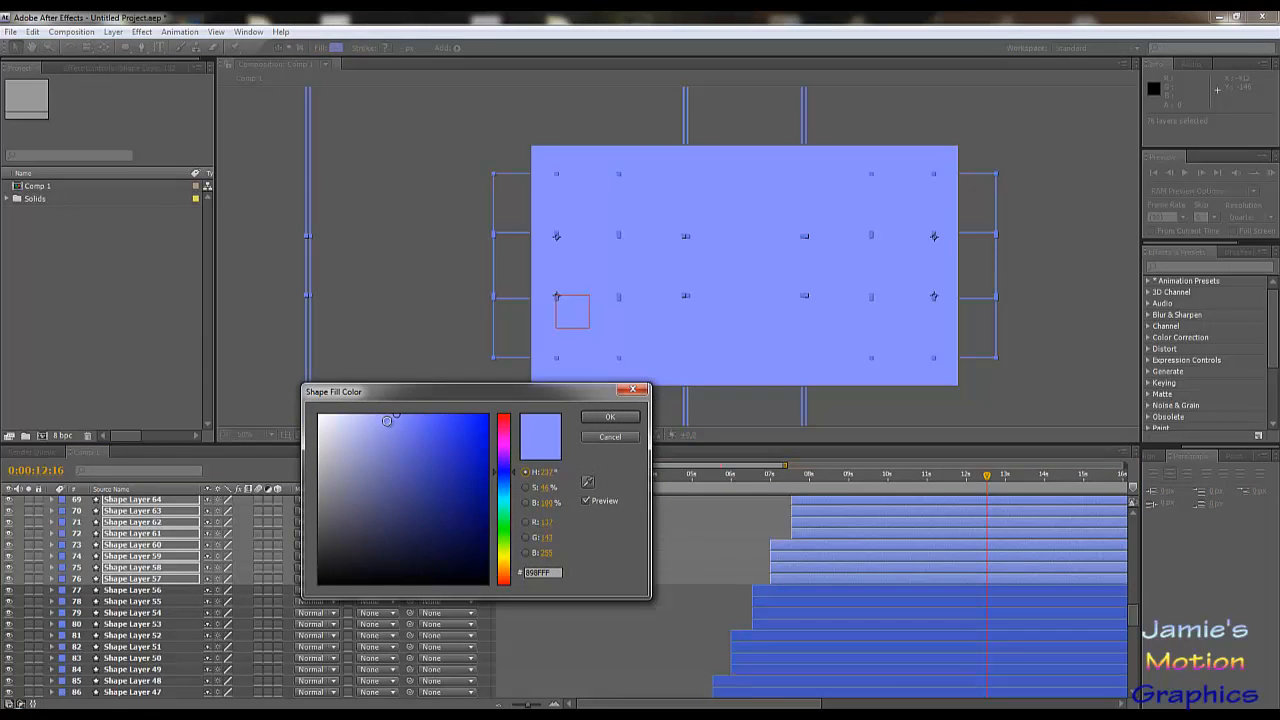
{"action": "left_click", "coordinate": [383, 414]}
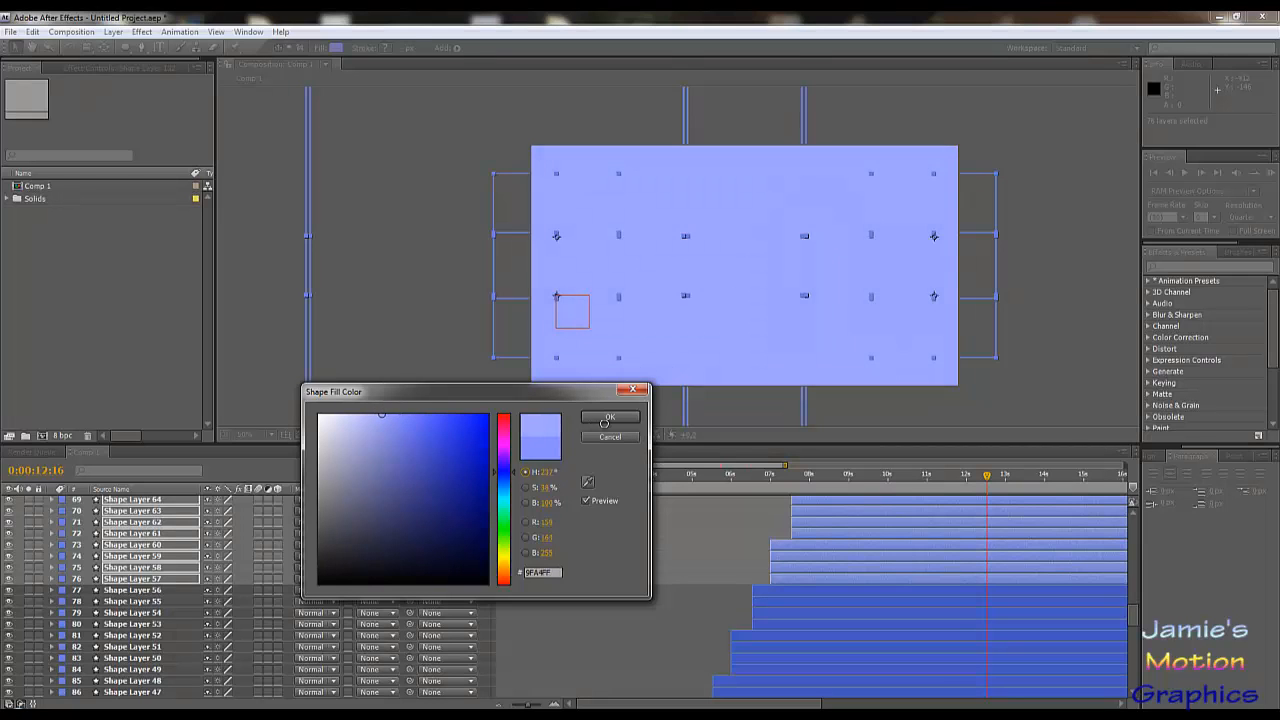
{"action": "left_click", "coordinate": [611, 420]}
- Deselect Shape Layer 57 through Shape Layer 60 and set the fill color of the remaining selected layers to BCBFFF
{"action": "left_click", "coordinate": [803, 578], "text": "ctrl"}
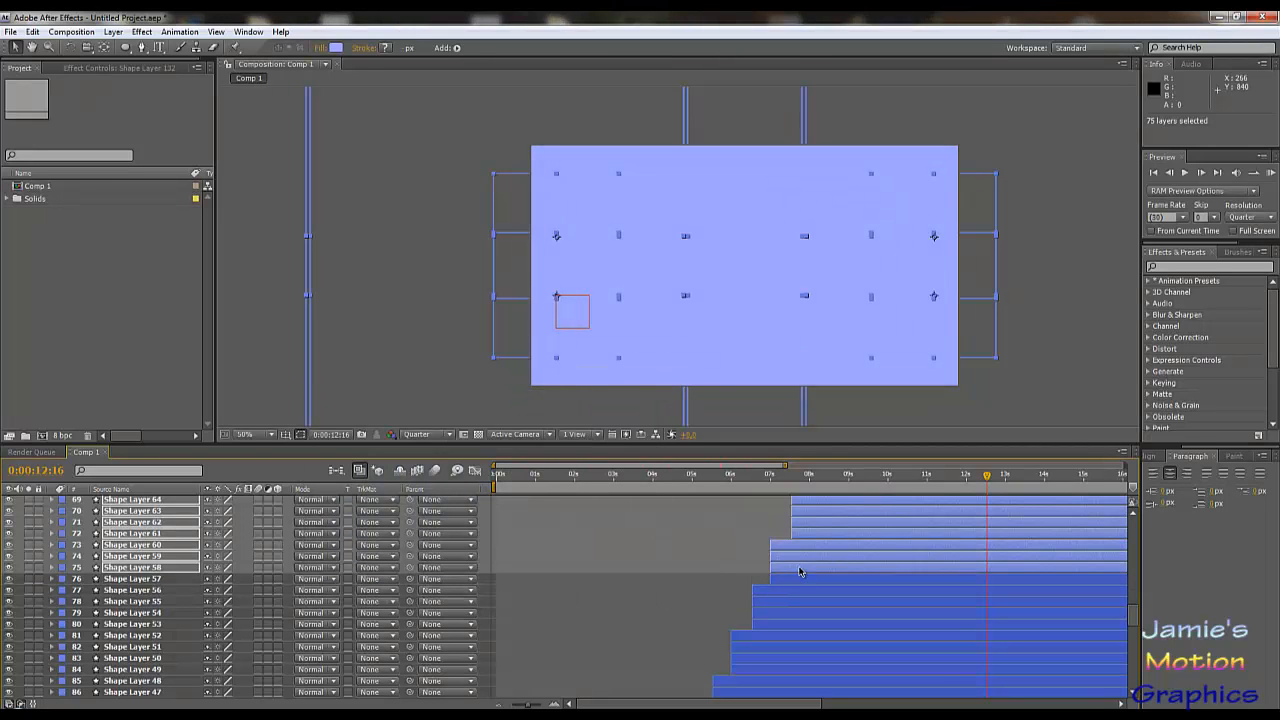
{"action": "left_click", "coordinate": [800, 566], "text": "ctrl"}
{"action": "left_click", "coordinate": [800, 556], "text": "ctrl"}
{"action": "left_click", "coordinate": [800, 545], "text": "ctrl"}
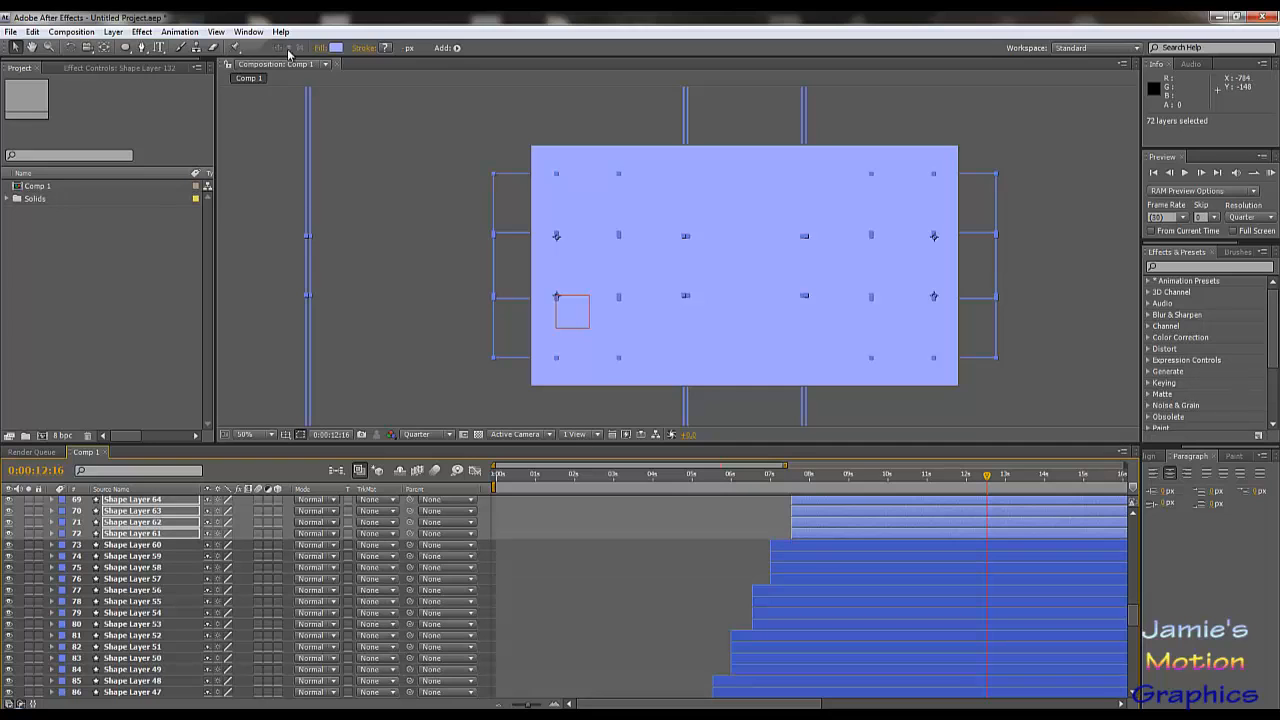
{"action": "left_click", "coordinate": [335, 48]}
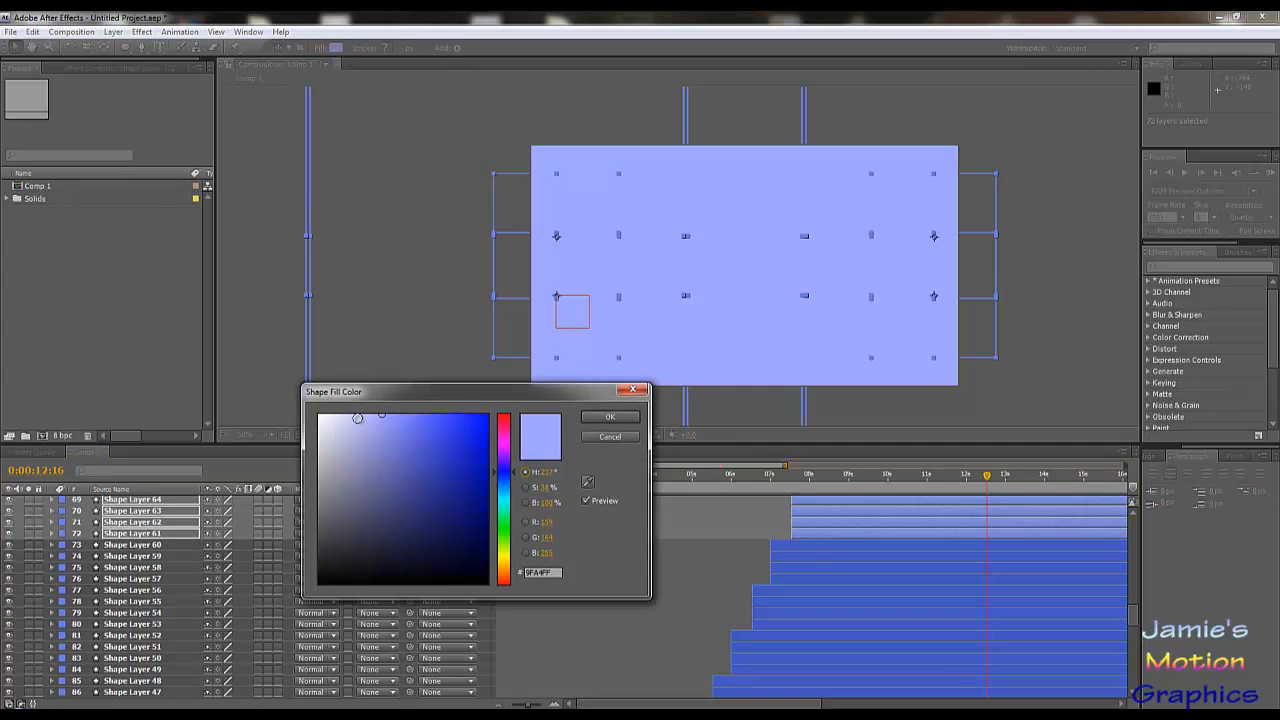
{"action": "left_click", "coordinate": [363, 417]}
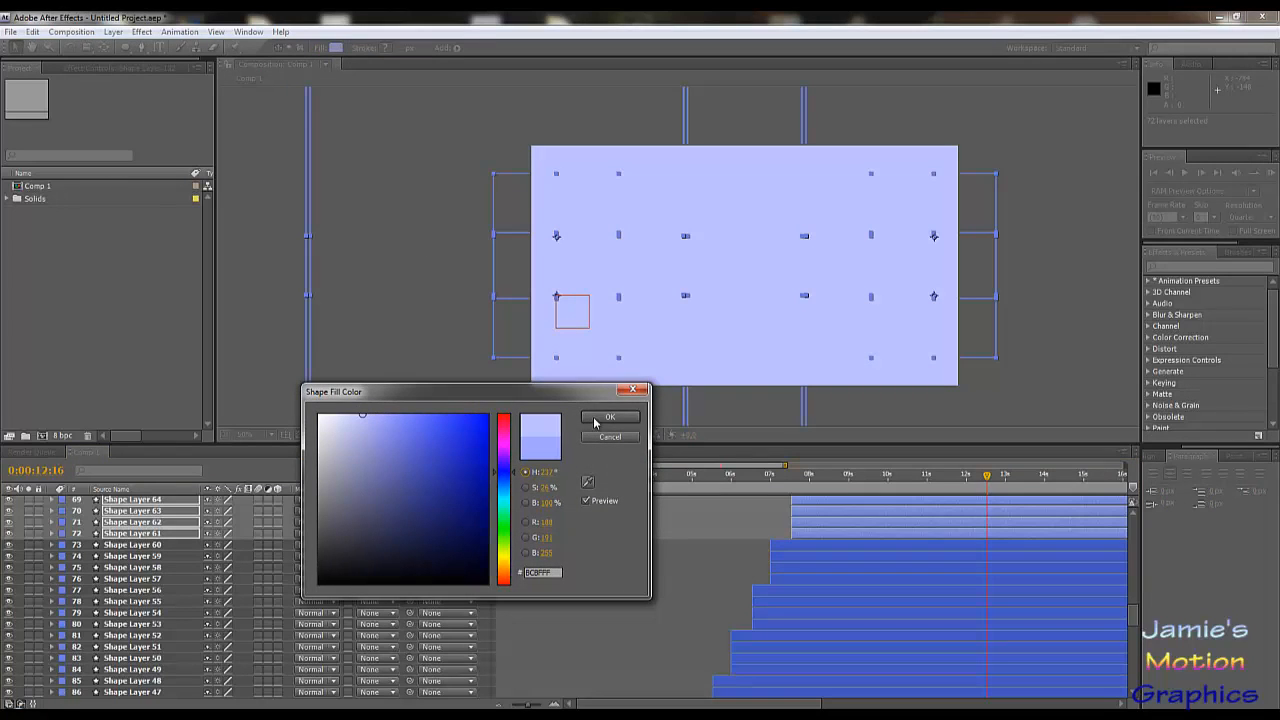
{"action": "left_click", "coordinate": [610, 418]}
- Deselect Shape Layer 61 through Shape Layer 64 and set the fill color of the remaining selected layers to D6D8FF
{"action": "left_click", "coordinate": [829, 534], "text": "ctrl"}
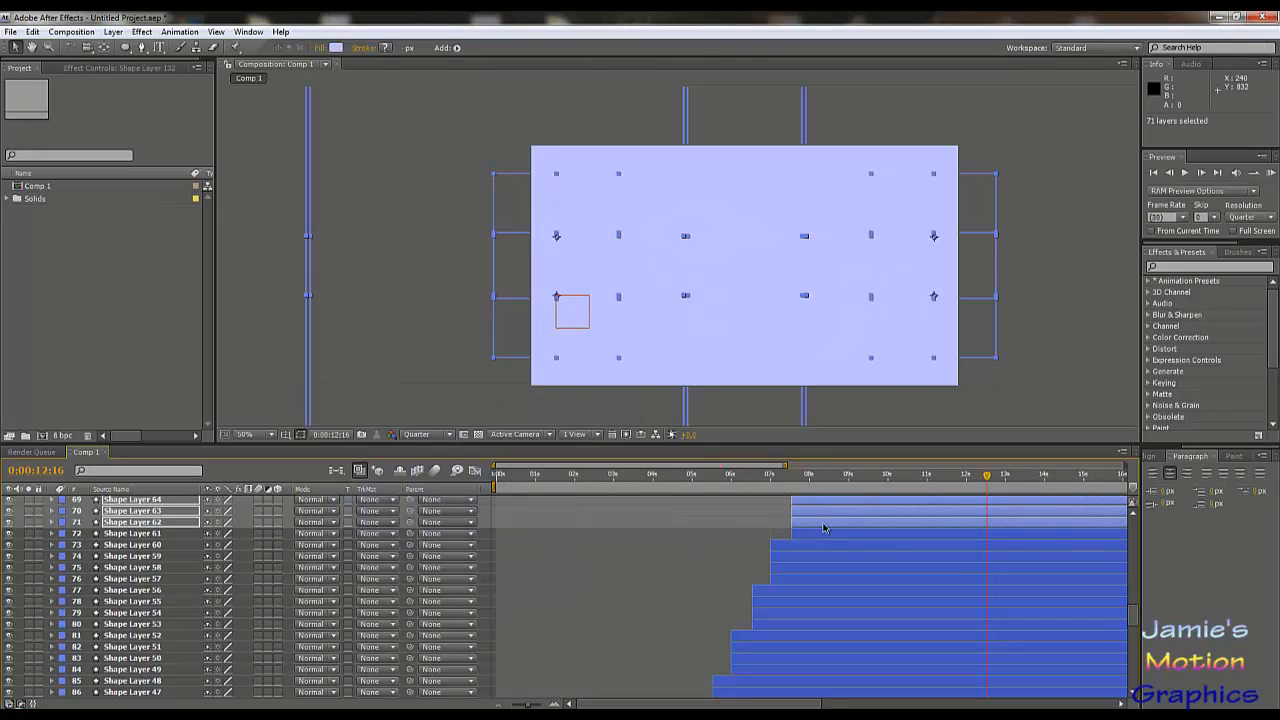
{"action": "left_click", "coordinate": [822, 521], "text": "ctrl"}
{"action": "left_click", "coordinate": [822, 511], "text": "ctrl"}
{"action": "left_click", "coordinate": [822, 500], "text": "ctrl"}
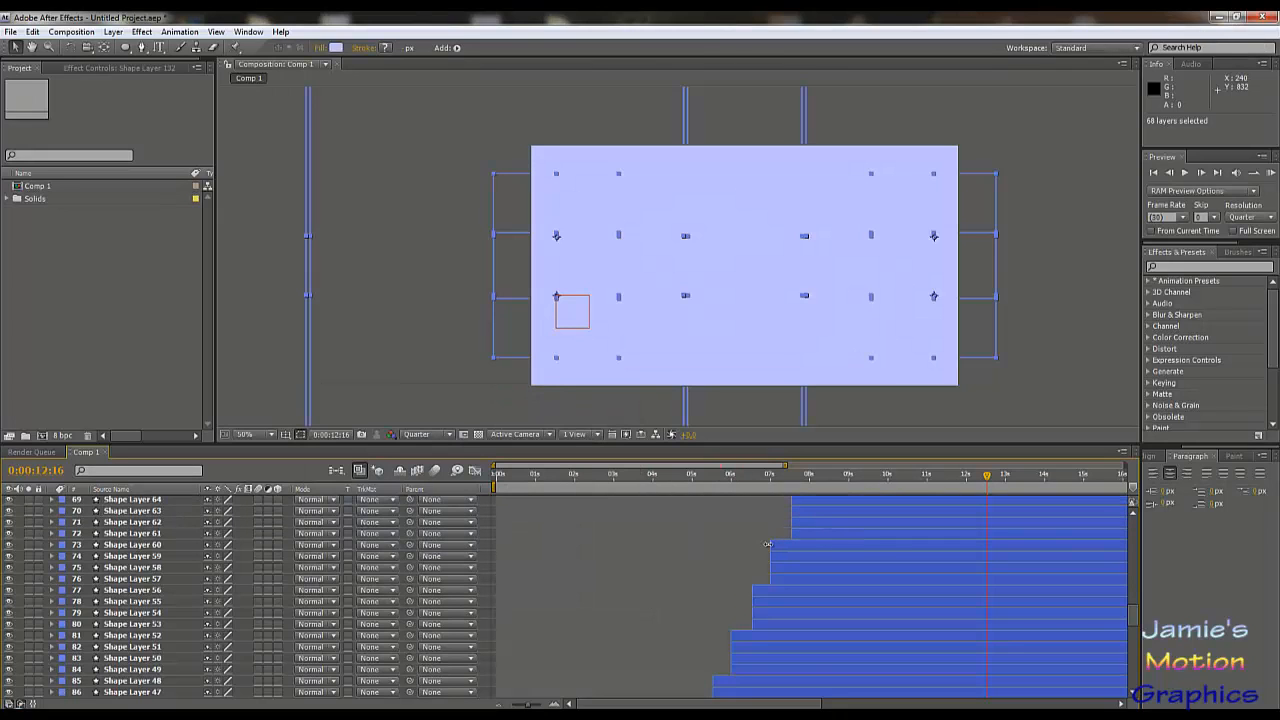
{"action": "scroll", "coordinate": [800, 530], "scroll_direction": "up", "scroll_amount": 3}
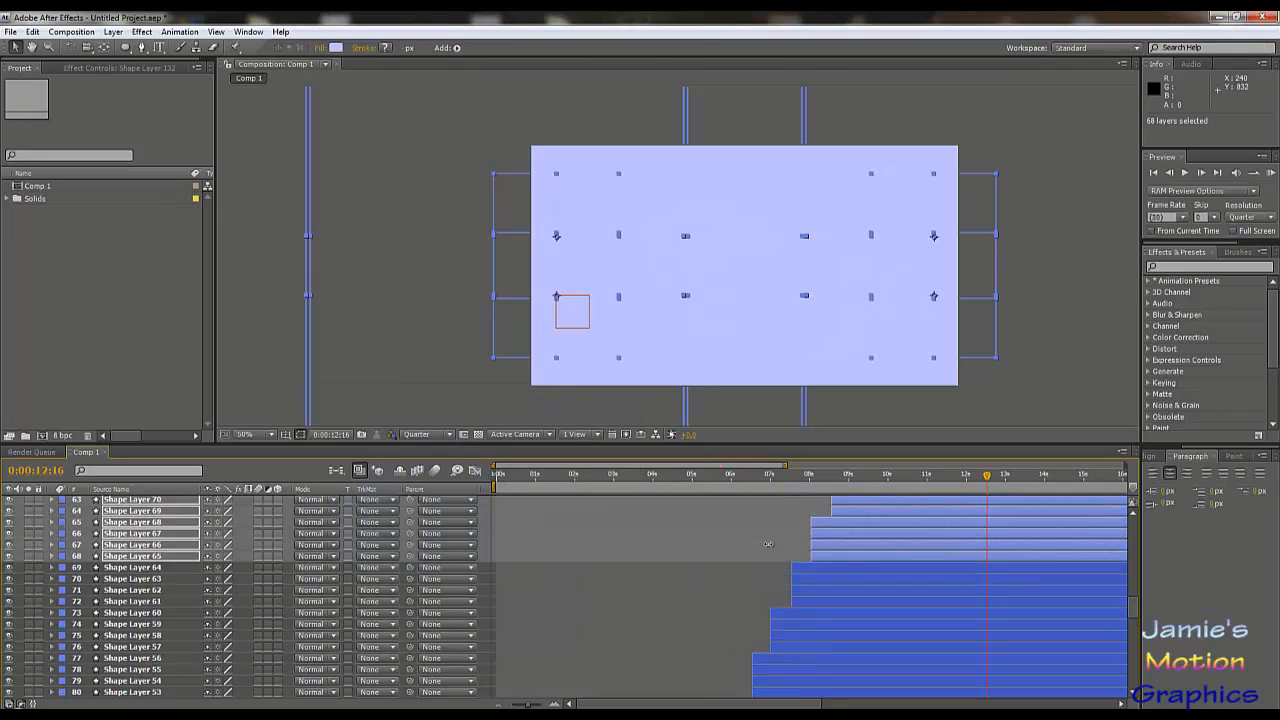
{"action": "left_click", "coordinate": [336, 47]}
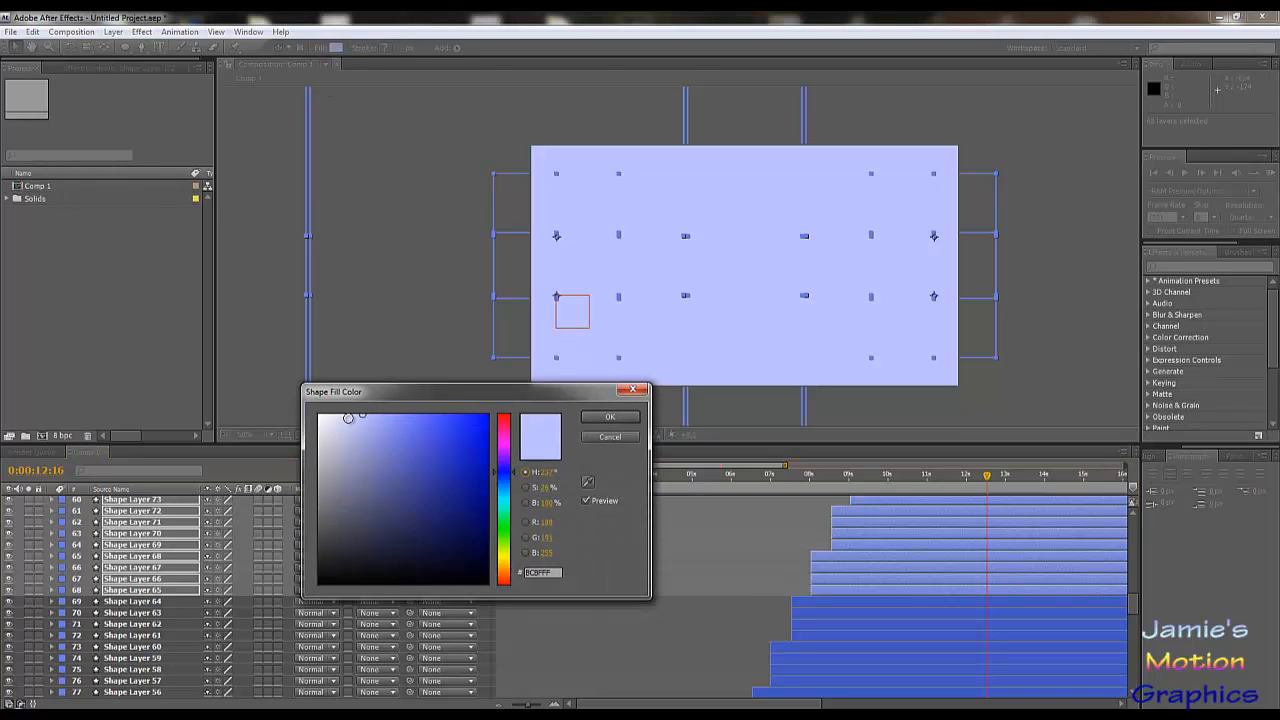
{"action": "left_click", "coordinate": [345, 414]}
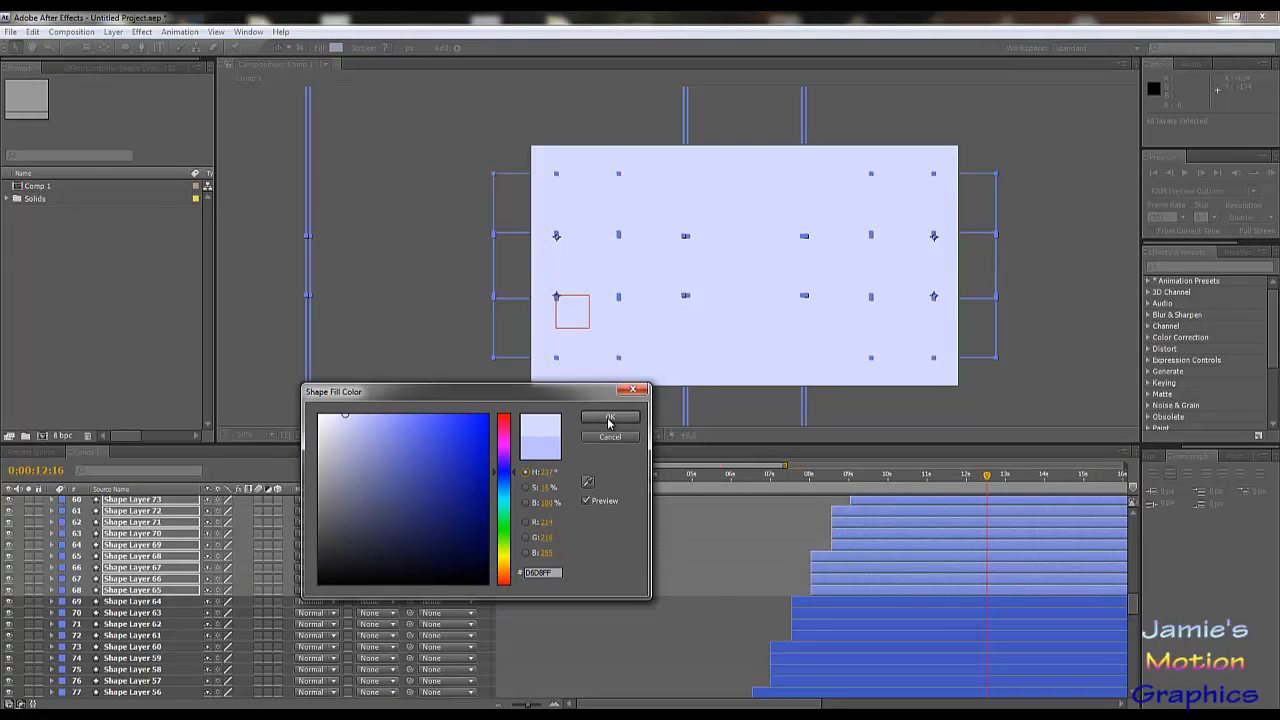
{"action": "left_click", "coordinate": [608, 418]}
- Deselect Shape Layer 65 through Shape Layer 68 and set the fill color of the remaining selected layers to FFFFFF
{"action": "left_click", "coordinate": [847, 584], "text": "ctrl"}
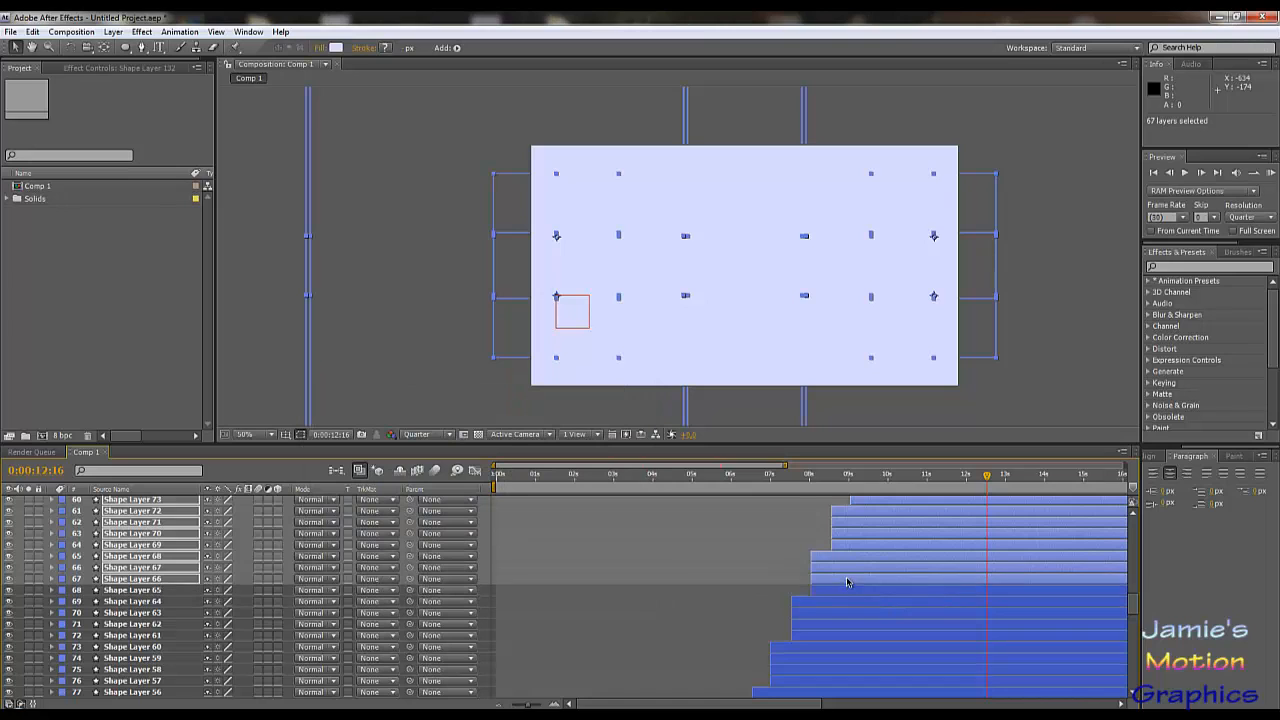
{"action": "left_click", "coordinate": [847, 578], "text": "ctrl"}
{"action": "left_click", "coordinate": [846, 567], "text": "ctrl"}
{"action": "left_click", "coordinate": [845, 556], "text": "ctrl"}
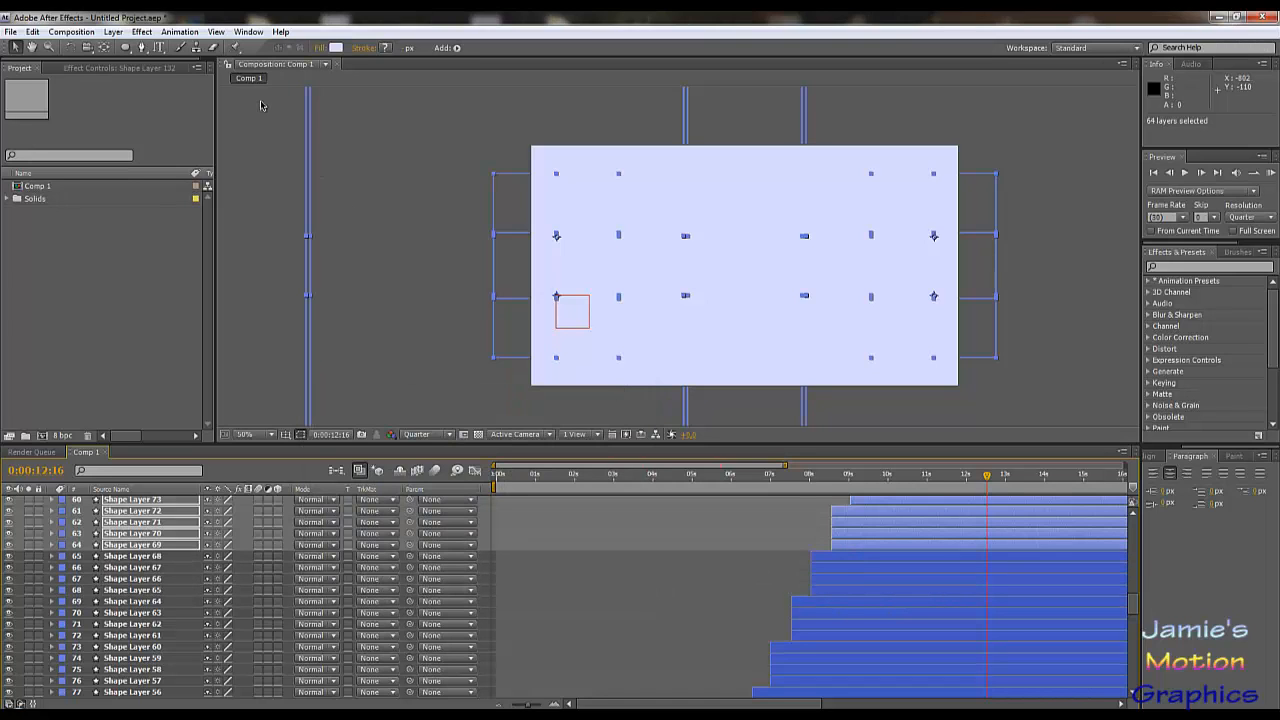
{"action": "left_click", "coordinate": [336, 47]}
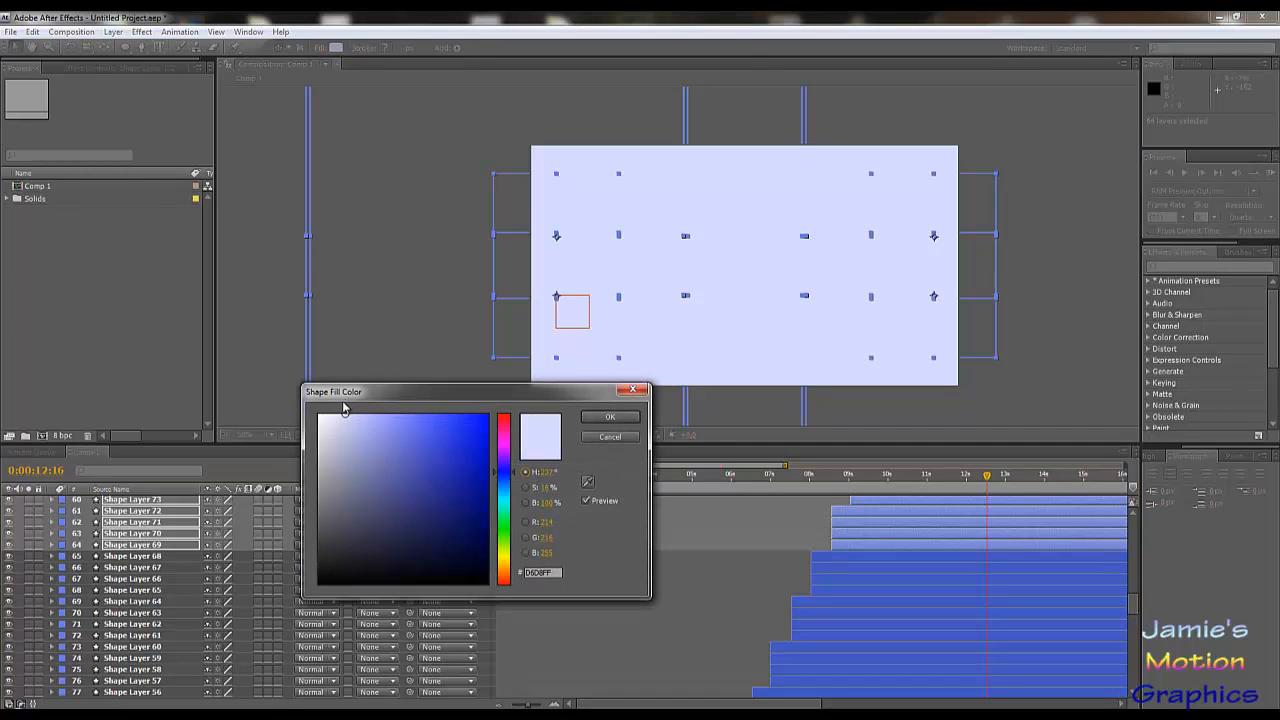
{"action": "left_click_drag", "start_coordinate": [331, 416], "coordinate": [312, 400]}
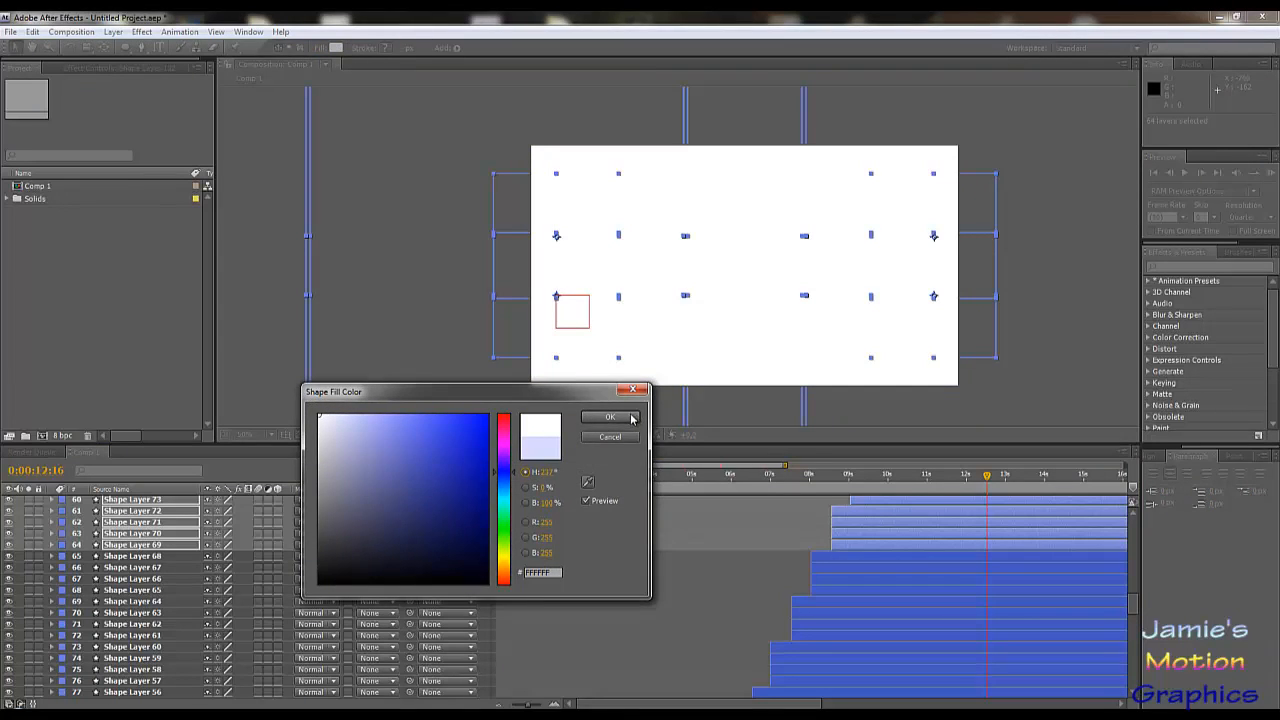
{"action": "left_click", "coordinate": [618, 418]}
- Deselect Shape Layer 69 through Shape Layer 72 and set the fill color of the remaining selected layers to DCFFF4
{"action": "left_click", "coordinate": [884, 544], "text": "ctrl"}
{"action": "left_click", "coordinate": [882, 532], "text": "ctrl"}
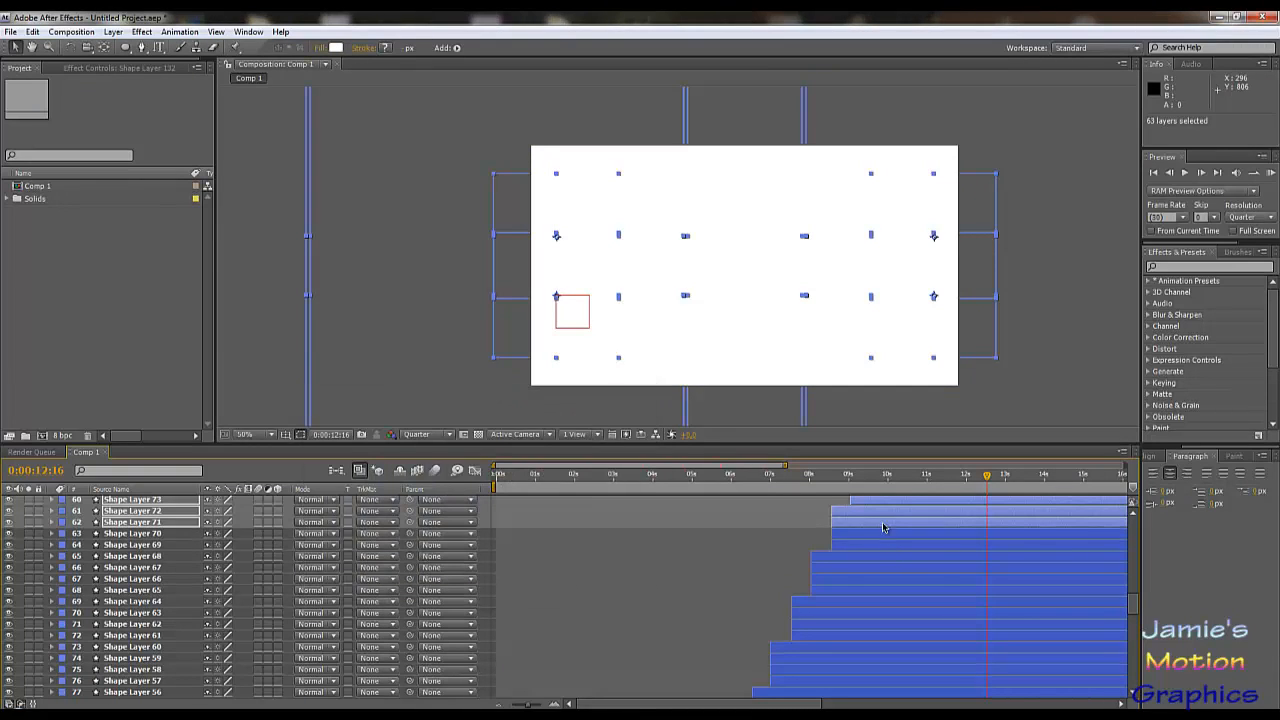
{"action": "left_click", "coordinate": [880, 519], "text": "ctrl"}
{"action": "left_click", "coordinate": [877, 514], "text": "ctrl"}
{"action": "scroll", "coordinate": [880, 563], "scroll_direction": "up", "scroll_amount": 4}
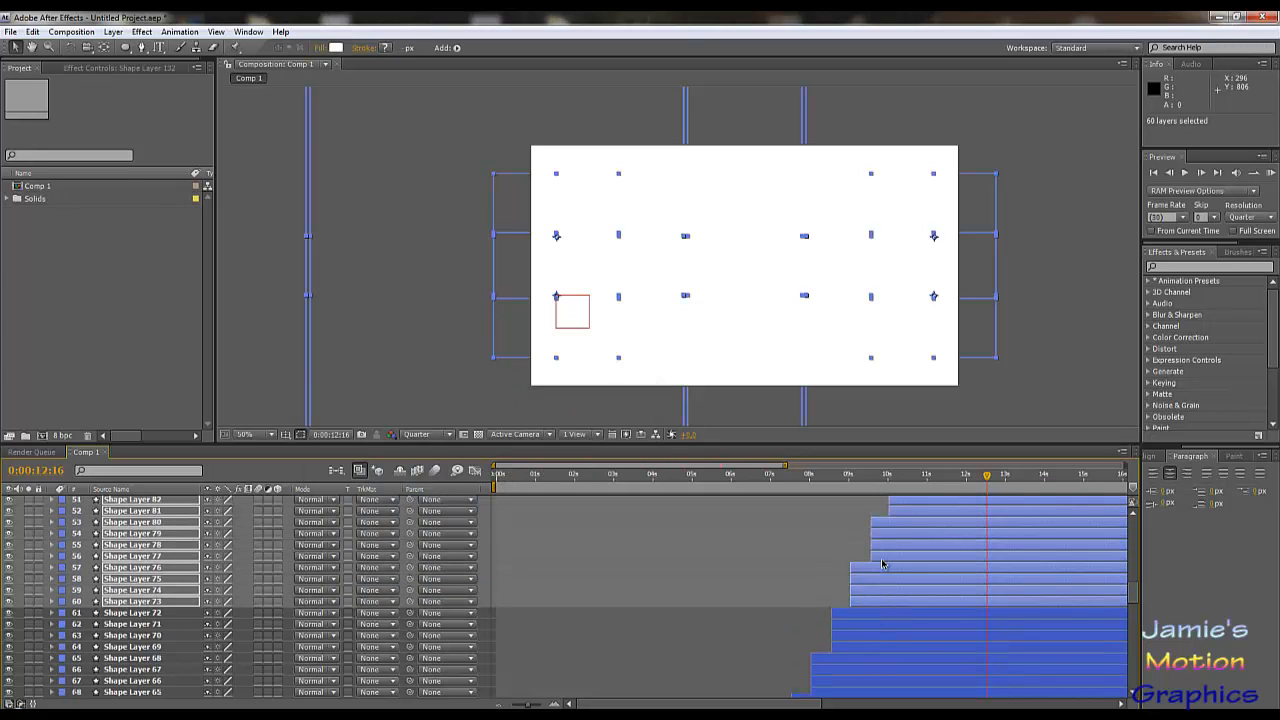
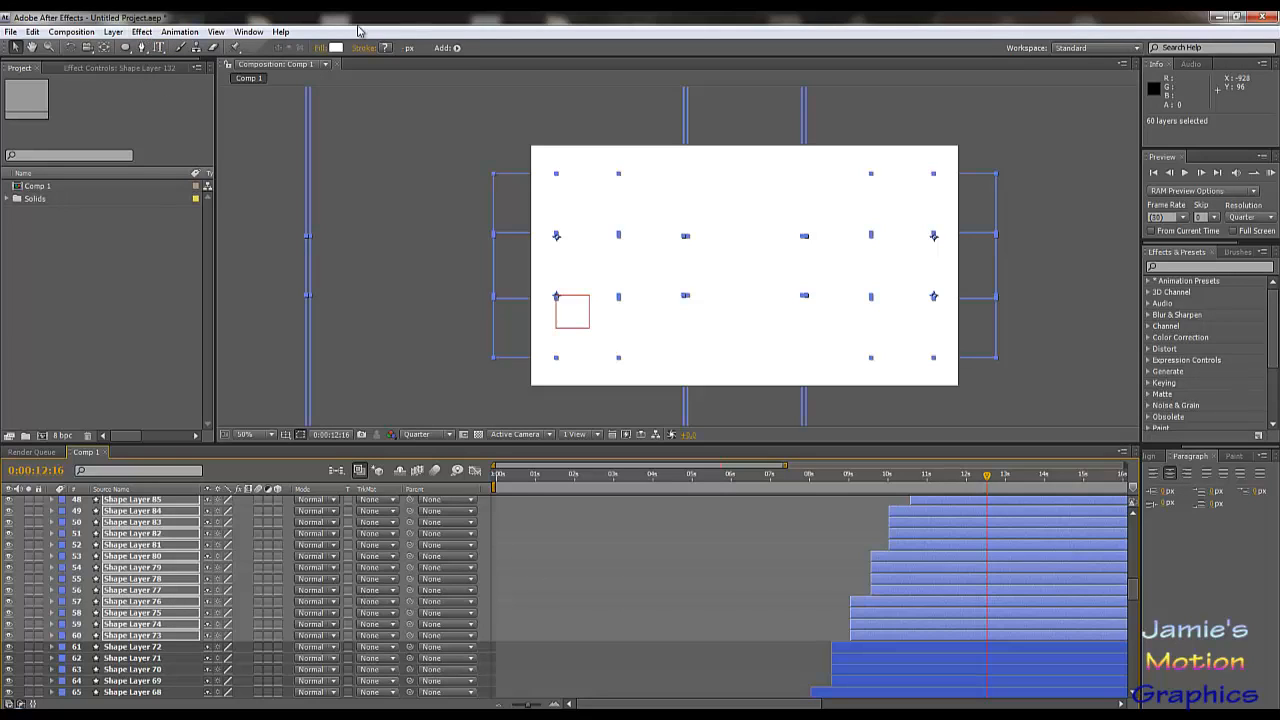
{"action": "left_click", "coordinate": [336, 47]}
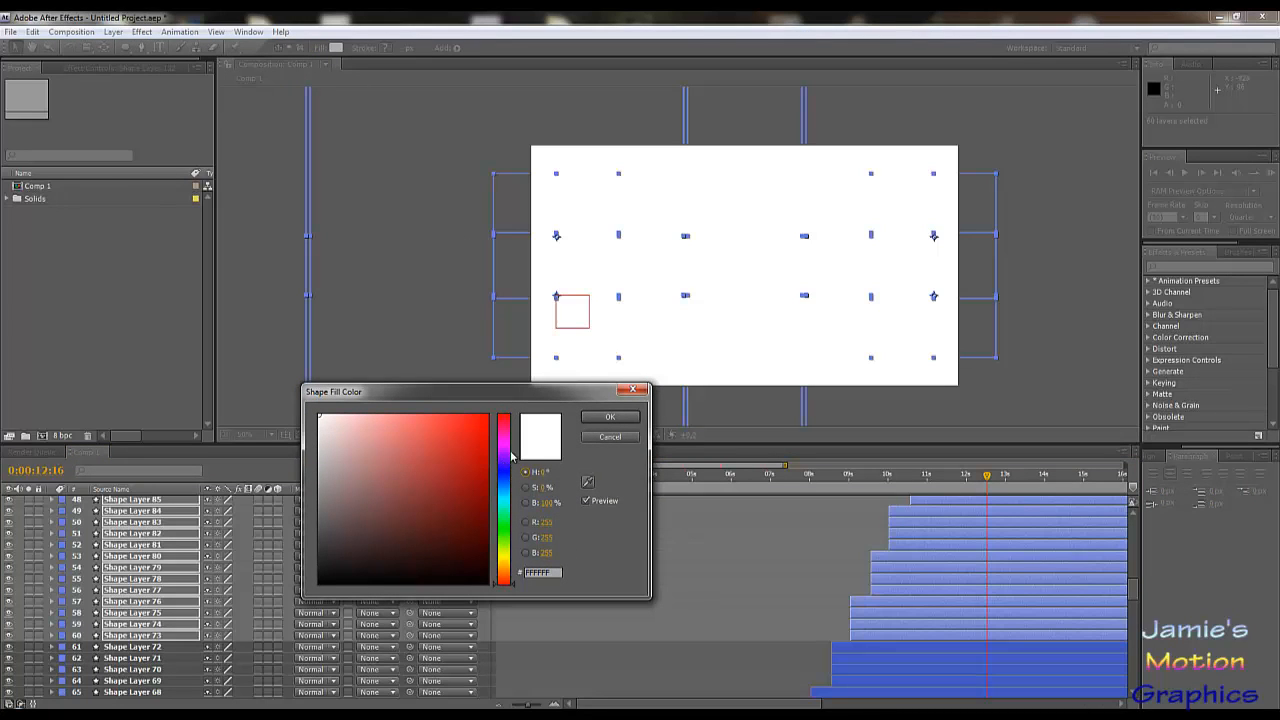
{"action": "left_click", "coordinate": [503, 460]}
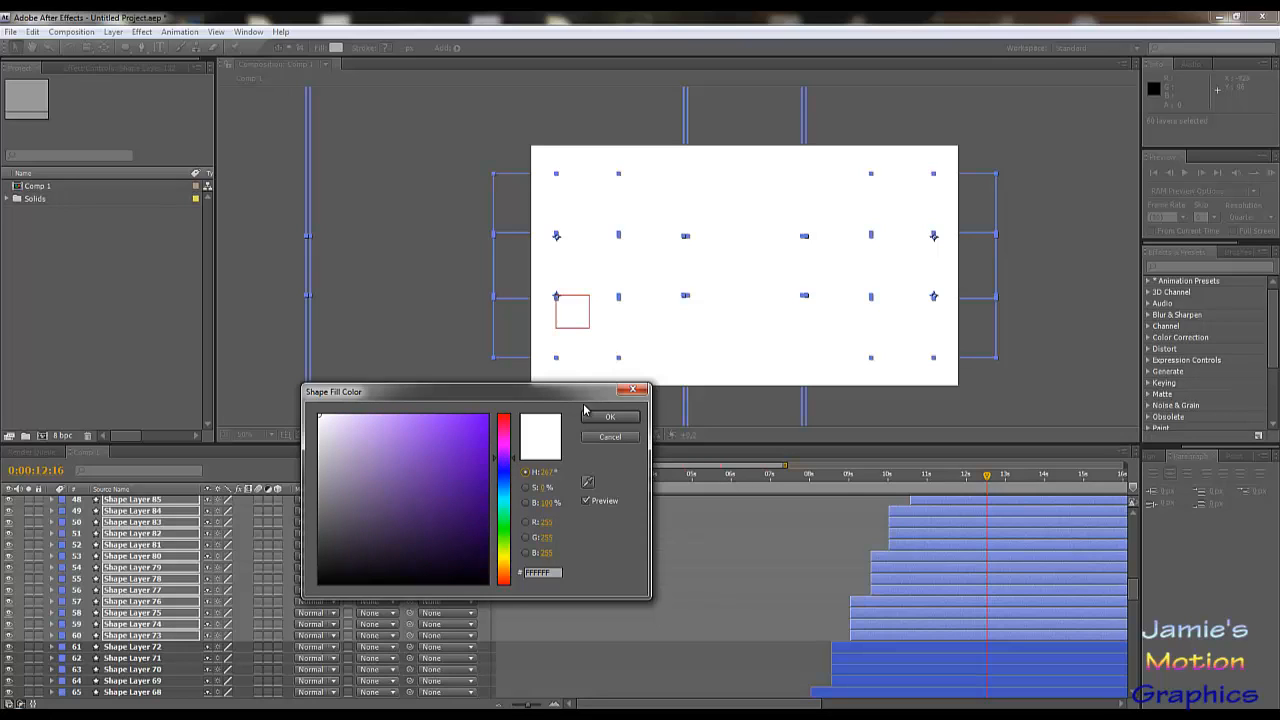
{"action": "left_click", "coordinate": [503, 512]}
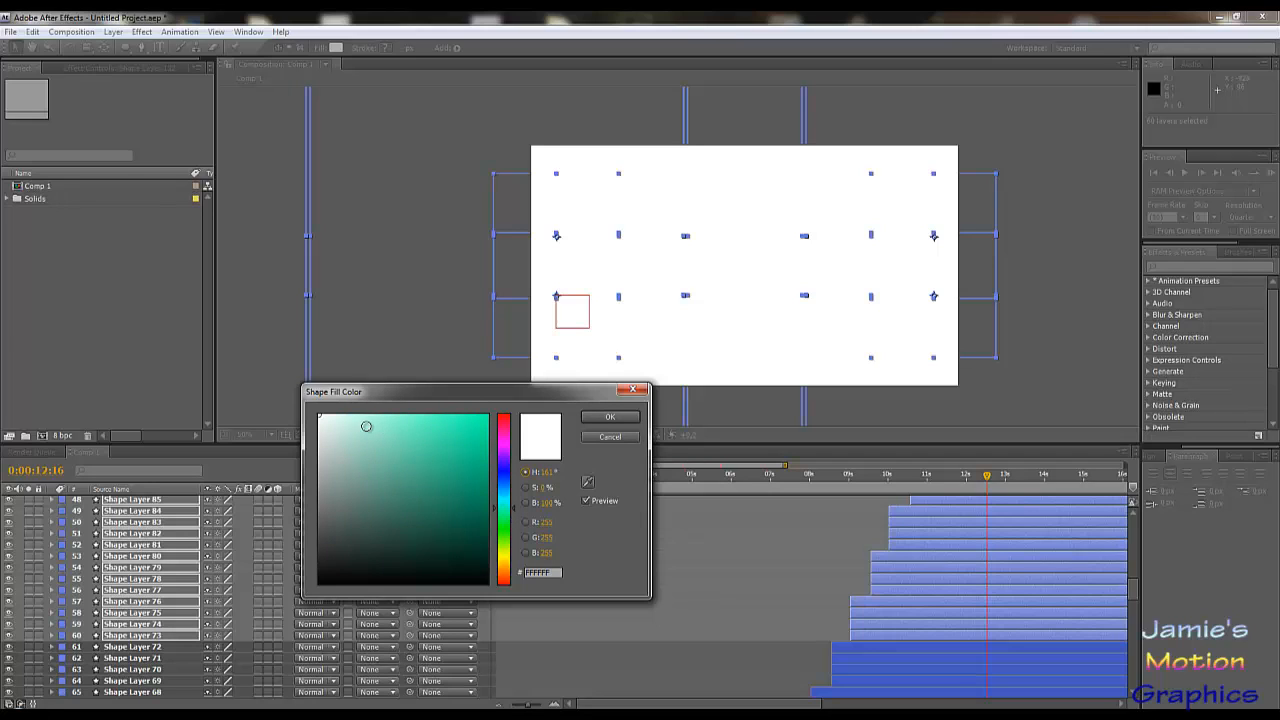
{"action": "left_click", "coordinate": [343, 413]}
{"action": "left_click_drag", "start_coordinate": [343, 411], "coordinate": [341, 414]}
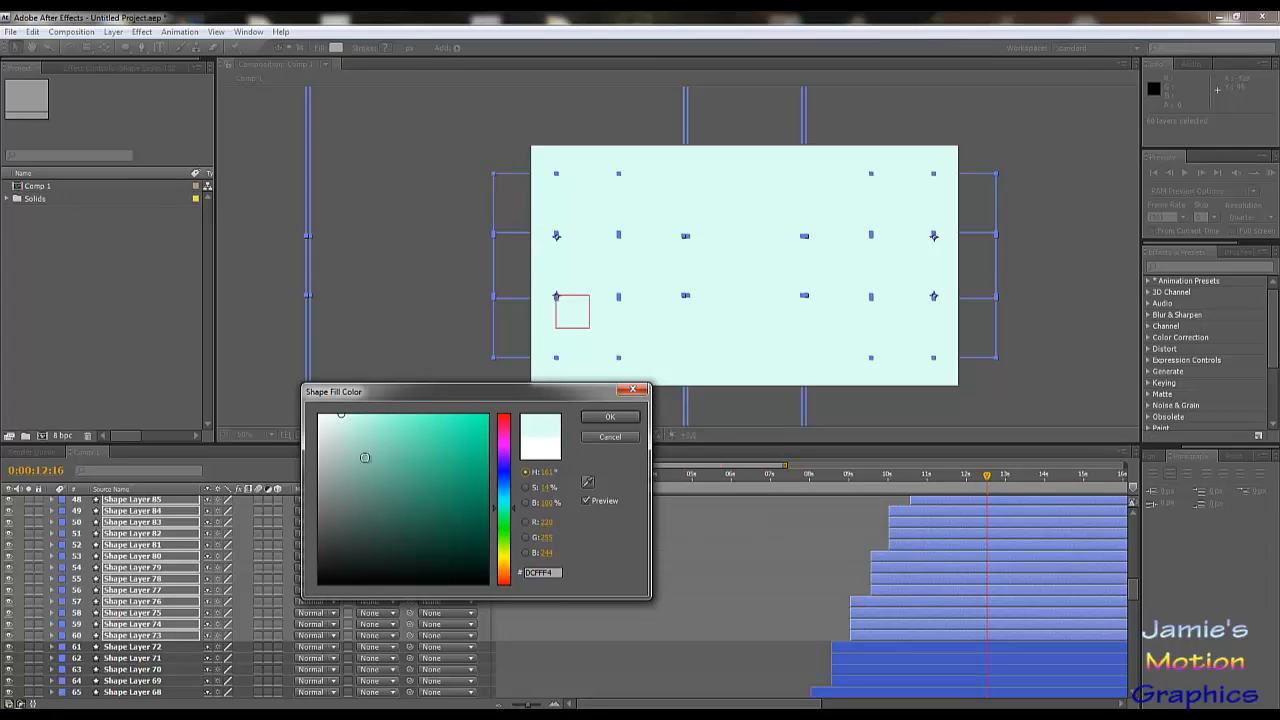
{"action": "left_click", "coordinate": [609, 417]}
- Deselect Shape Layer 73 through Shape Layer 76 and move the current time to 0:00:09:22
{"action": "left_click", "coordinate": [901, 636], "text": "ctrl"}
{"action": "left_click", "coordinate": [899, 624], "text": "ctrl"}
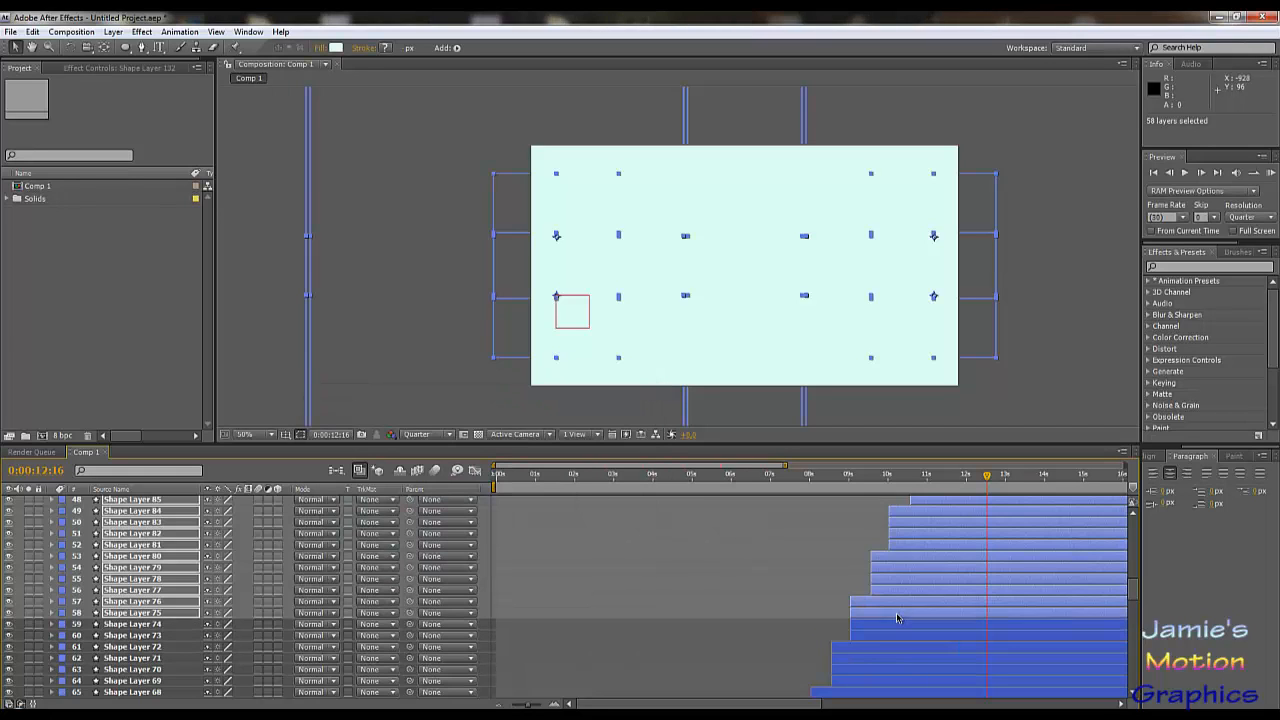
{"action": "left_click", "coordinate": [898, 613], "text": "ctrl"}
{"action": "left_click", "coordinate": [896, 601], "text": "ctrl"}
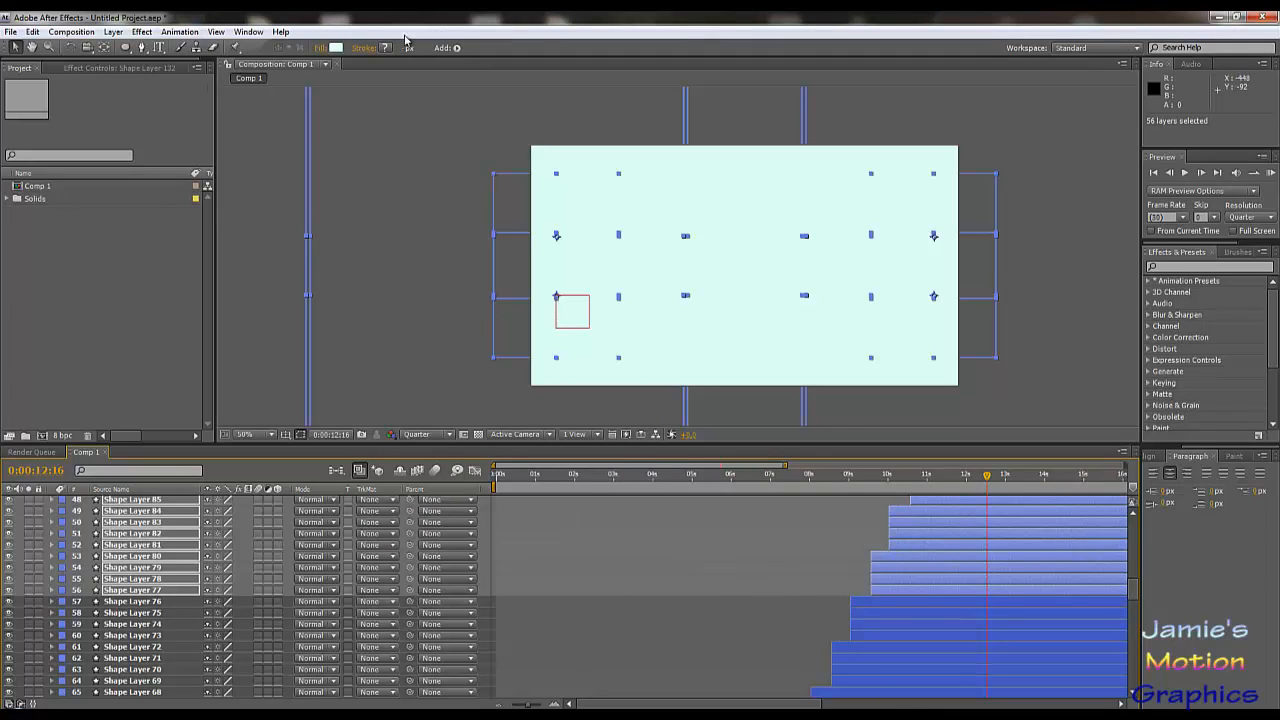
{"action": "left_click", "coordinate": [858, 476]}
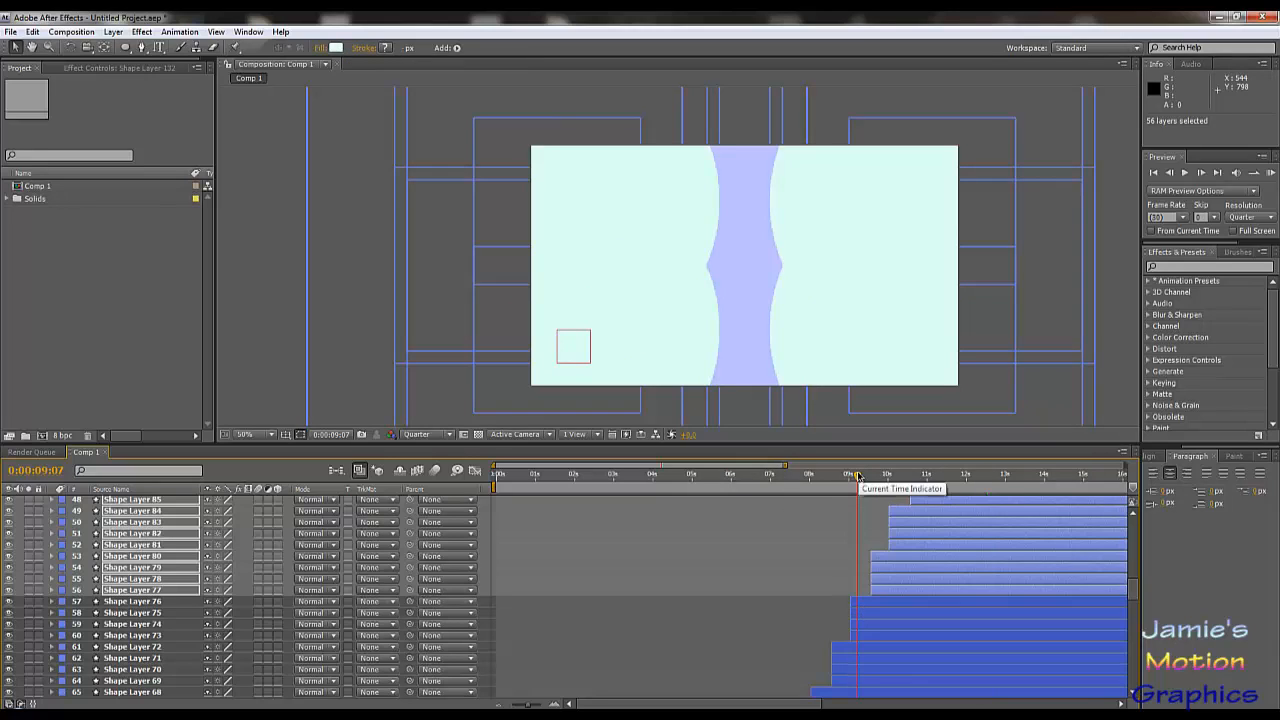
{"action": "left_click_drag", "start_coordinate": [850, 478], "coordinate": [878, 487]}
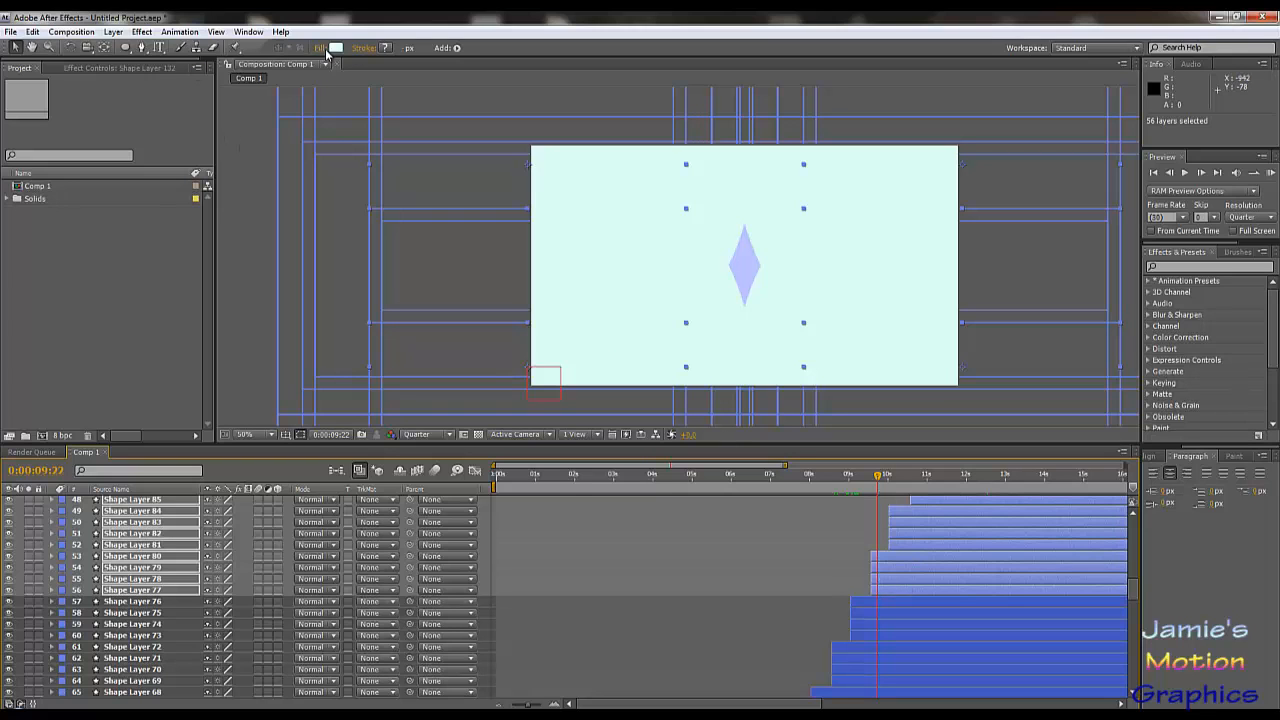
- Set the fill color of the remaining selected layers to a slightly more saturated mint green of the same hue
{"action": "left_click", "coordinate": [336, 47]}
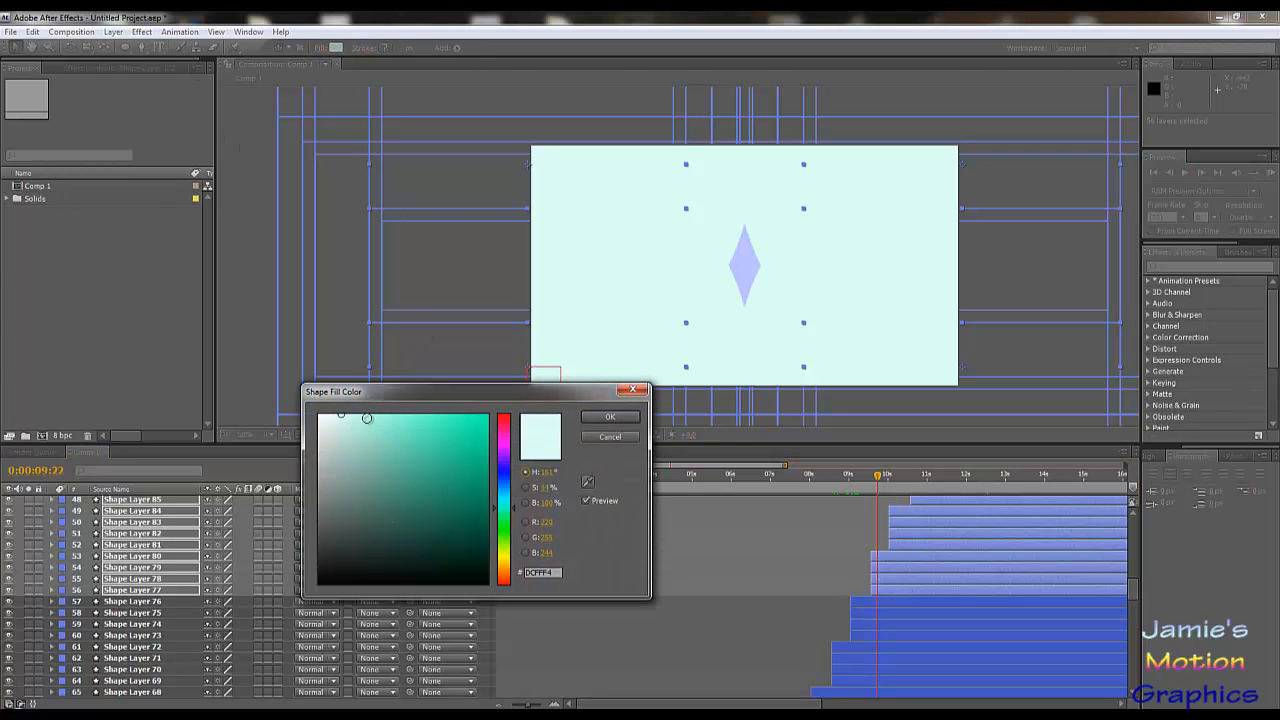
{"action": "left_click", "coordinate": [364, 414]}
{"action": "left_click", "coordinate": [610, 417]}
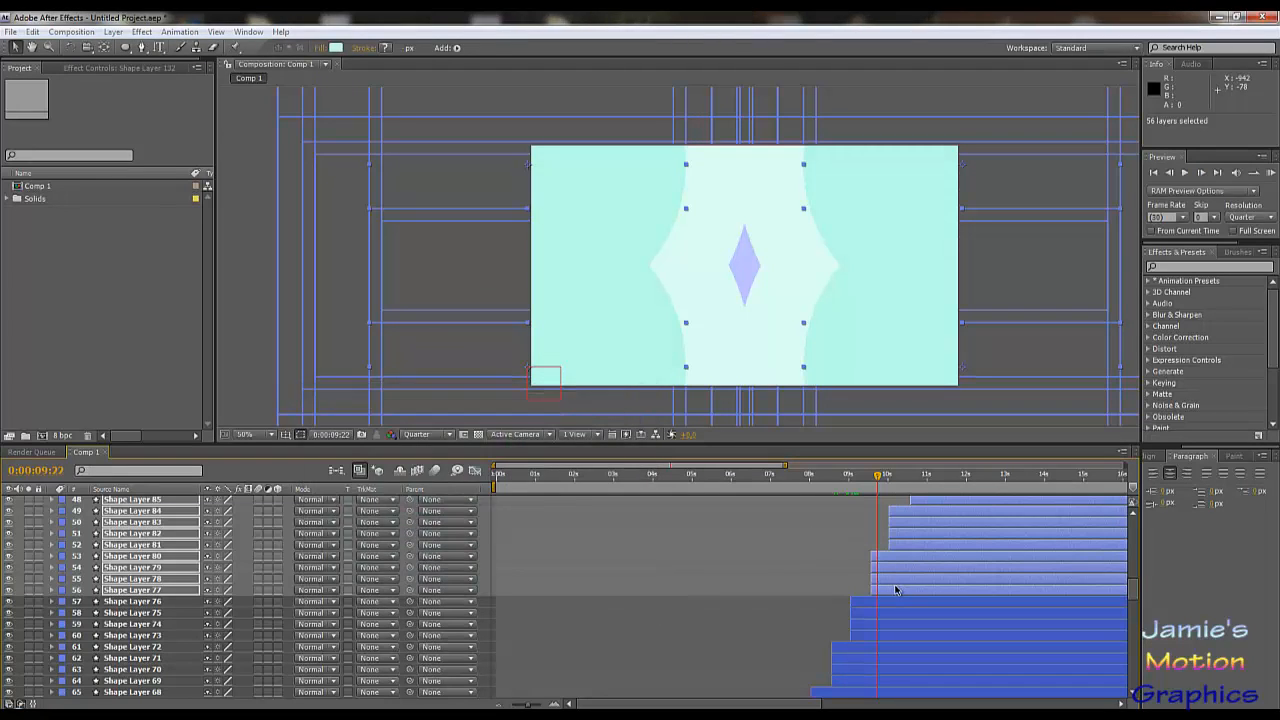
- Deselect Shape Layer 77 through Shape Layer 80 and set the fill color of the remaining selected layers to 99FFDF
{"action": "left_click", "coordinate": [893, 589], "text": "ctrl"}
{"action": "left_click", "coordinate": [893, 578], "text": "ctrl"}
{"action": "left_click", "coordinate": [893, 567], "text": "ctrl"}
{"action": "left_click", "coordinate": [896, 556], "text": "ctrl"}
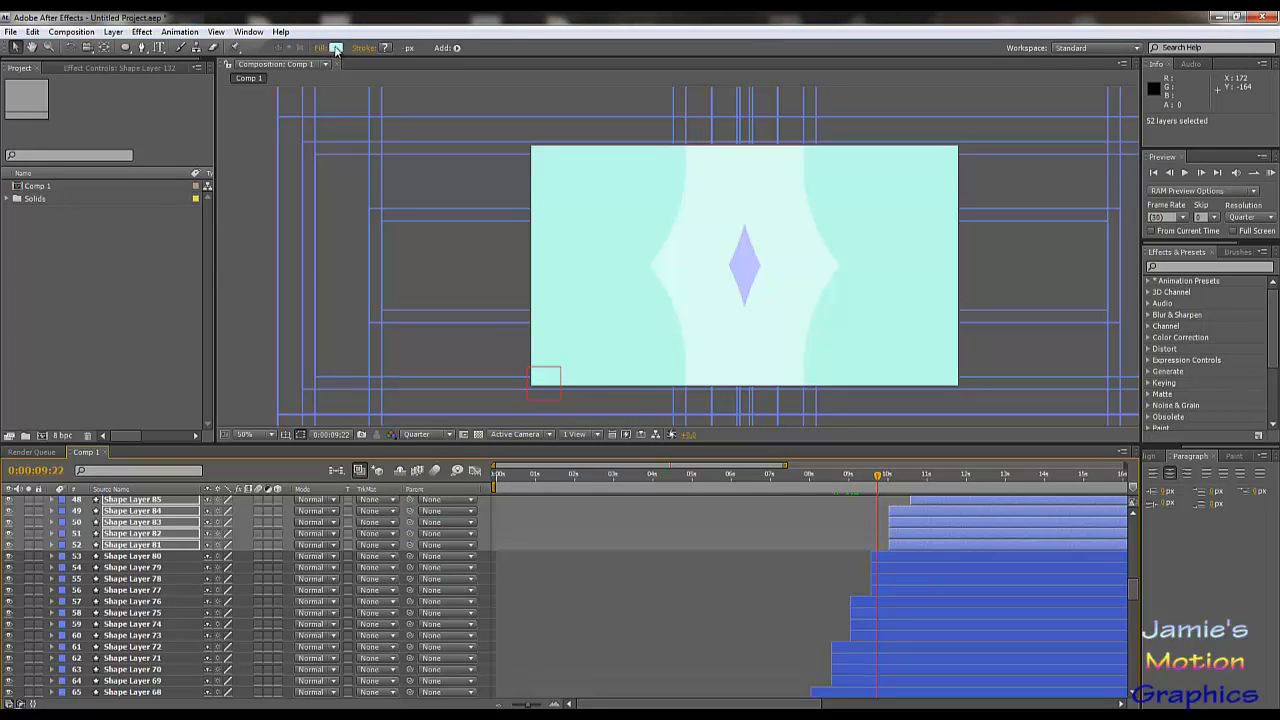
{"action": "left_click", "coordinate": [336, 47]}
{"action": "left_click_drag", "start_coordinate": [396, 422], "coordinate": [386, 411]}
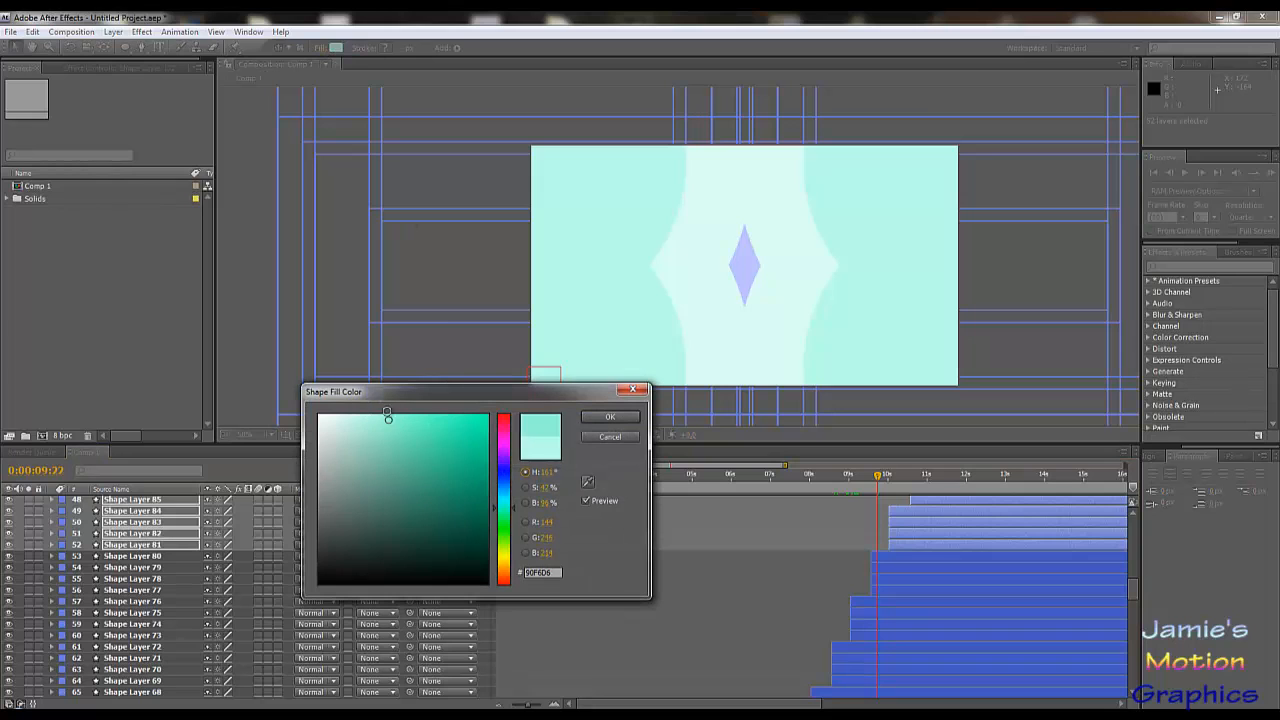
{"action": "left_click", "coordinate": [609, 418]}
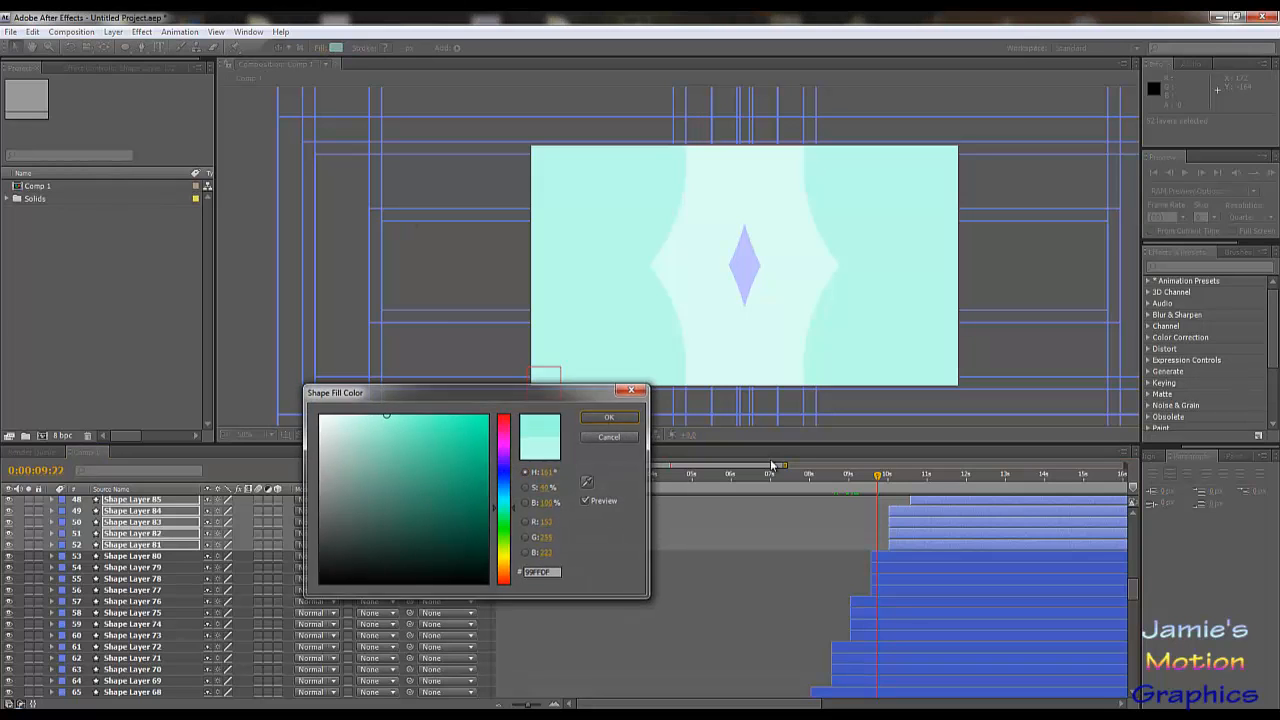
- Deselect Shape Layer 81 through Shape Layer 84 and set the fill color of the remaining selected layers to 7AFFD5
{"action": "left_click", "coordinate": [926, 544], "text": "ctrl"}
{"action": "left_click", "coordinate": [926, 533], "text": "ctrl"}
{"action": "left_click", "coordinate": [925, 522], "text": "ctrl"}
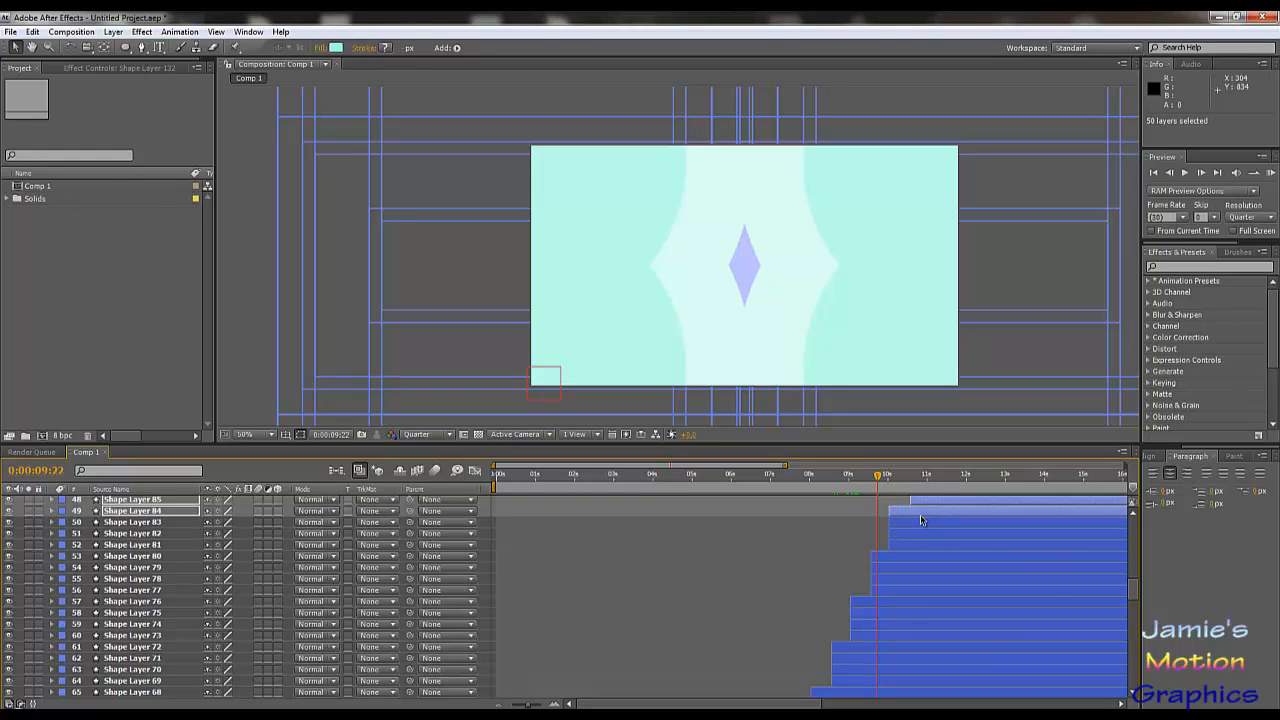
{"action": "left_click", "coordinate": [925, 511], "text": "ctrl"}
{"action": "scroll", "coordinate": [994, 542], "scroll_direction": "up", "scroll_amount": 3}
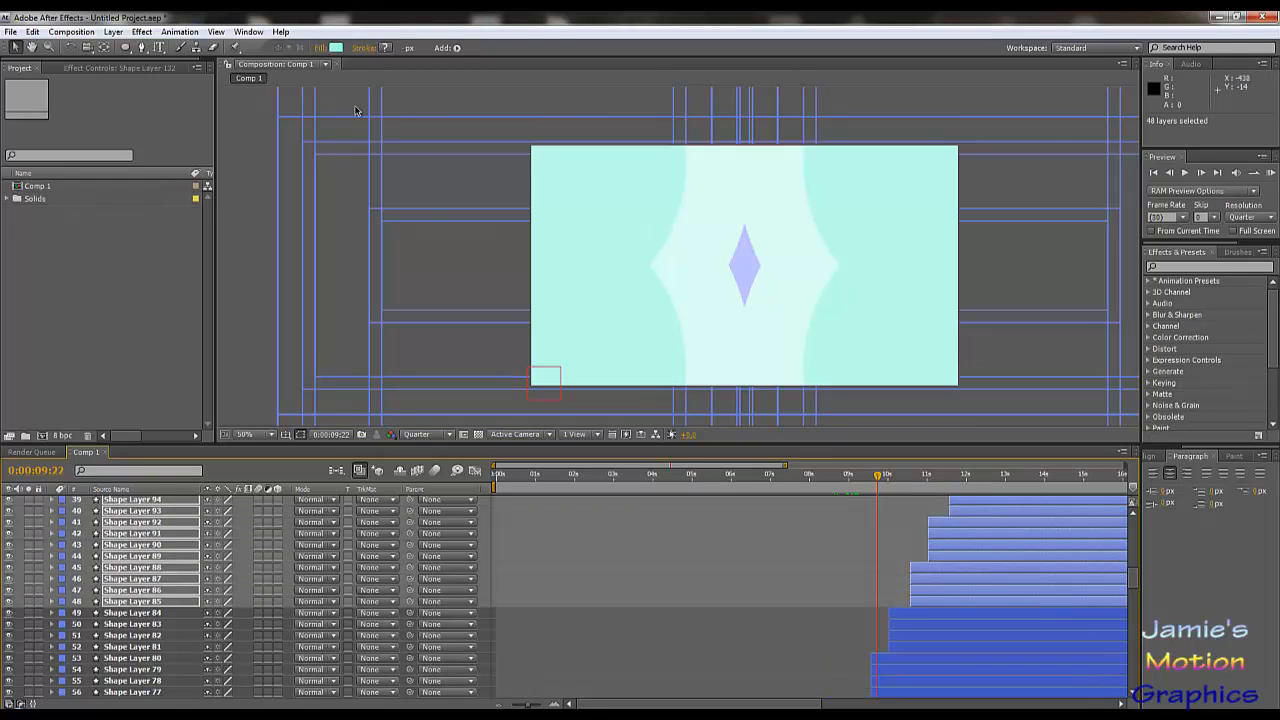
{"action": "left_click", "coordinate": [336, 48]}
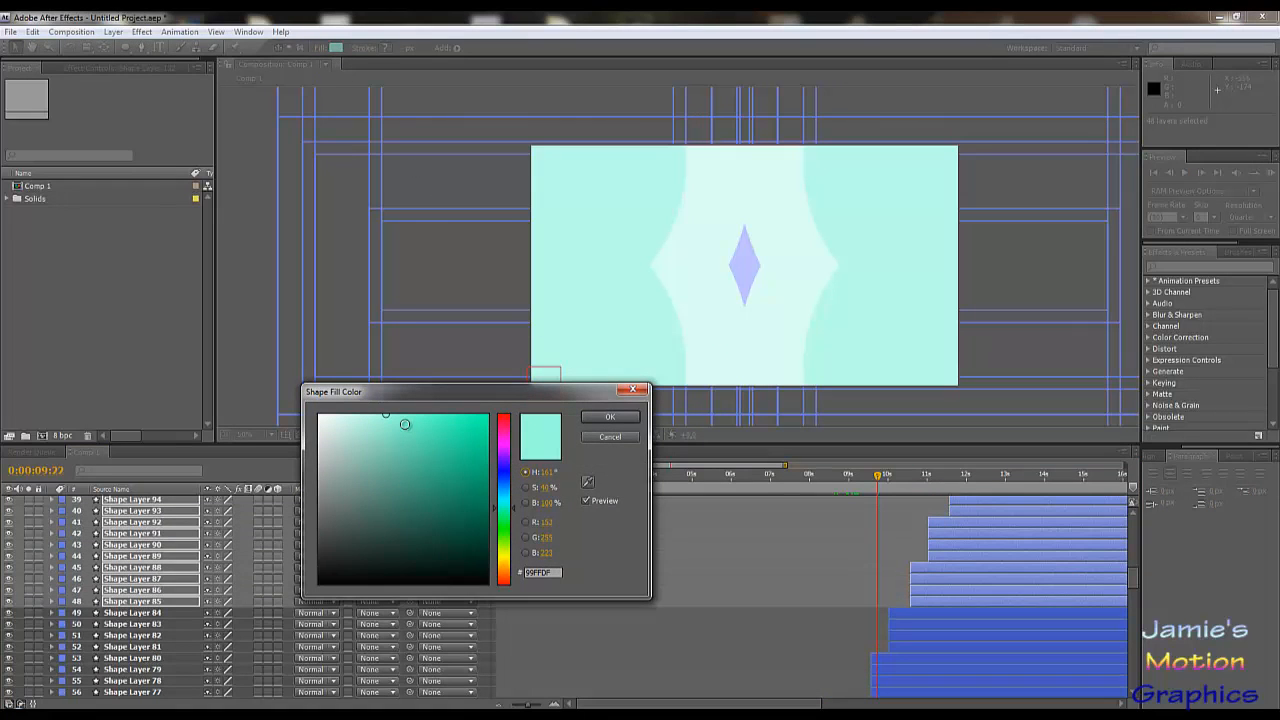
{"action": "left_click_drag", "start_coordinate": [403, 420], "coordinate": [406, 414]}
{"action": "left_click", "coordinate": [592, 418]}
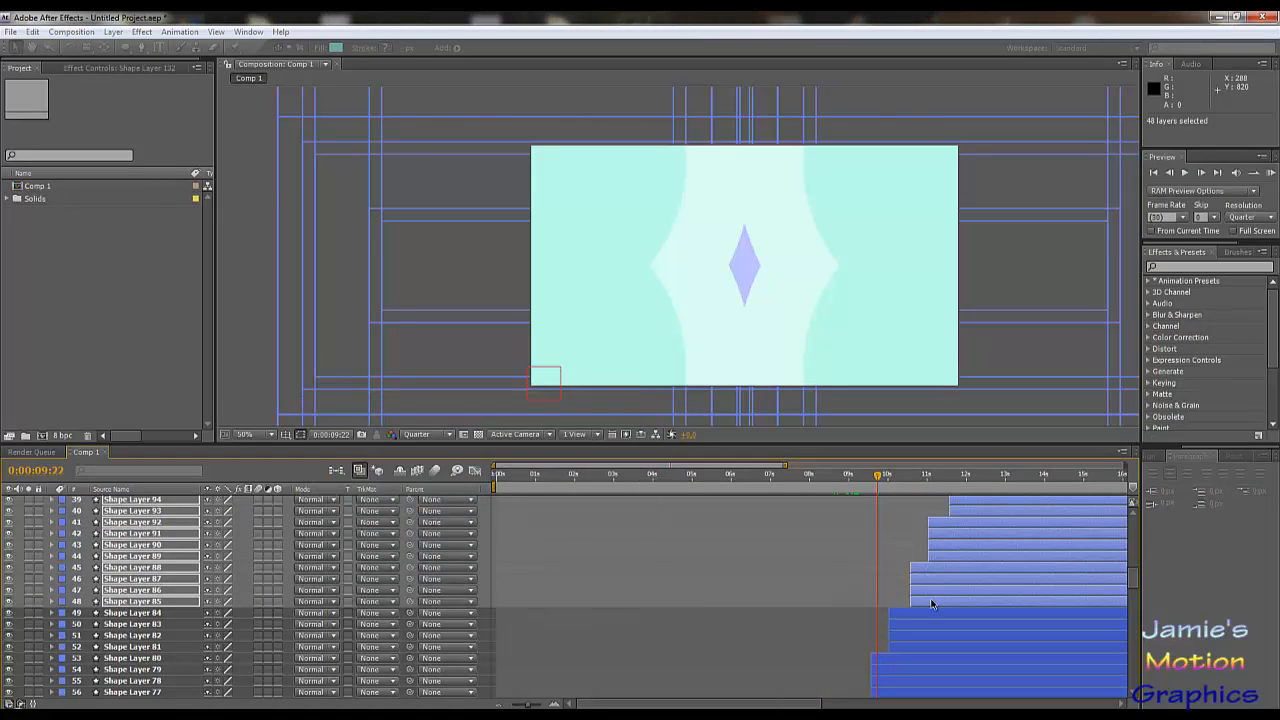
- Deselect Shape Layer 85 through Shape Layer 88 and set the fill color of the remaining selected layers to 58FFCA
{"action": "left_click", "coordinate": [930, 602], "text": "ctrl"}
{"action": "left_click", "coordinate": [930, 592], "text": "ctrl"}
{"action": "left_click", "coordinate": [931, 580], "text": "ctrl"}
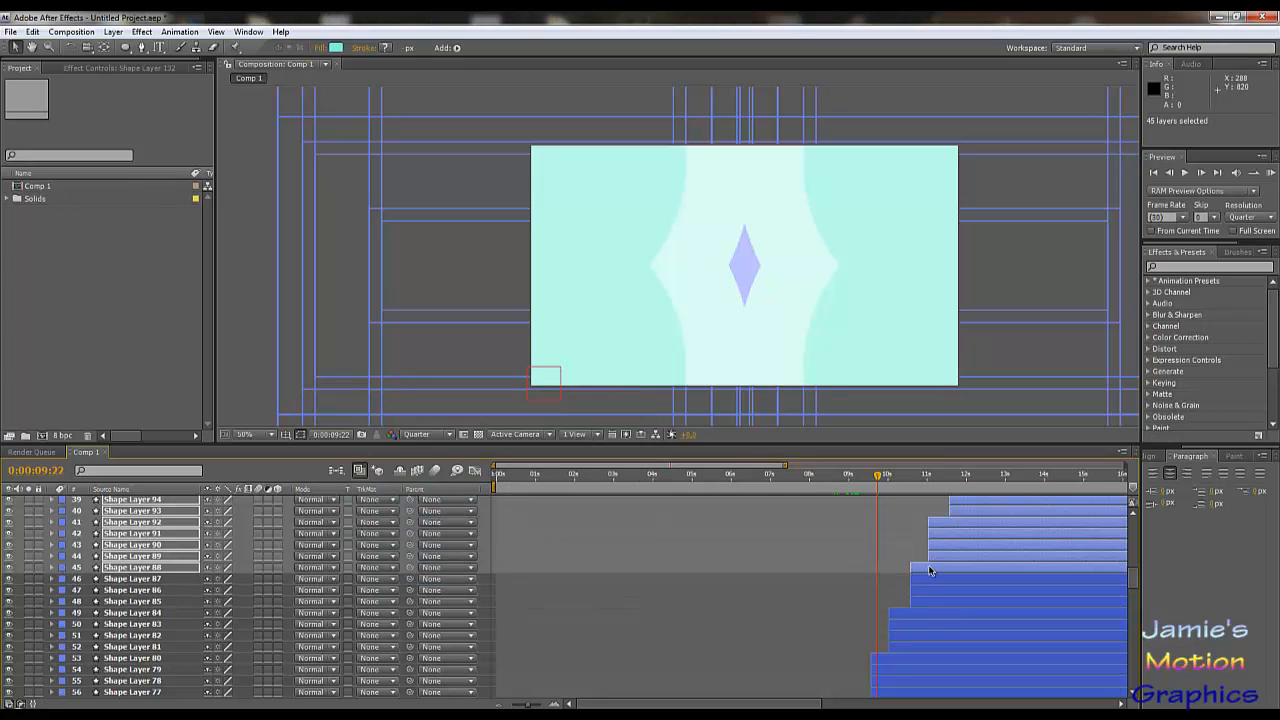
{"action": "left_click", "coordinate": [931, 569], "text": "ctrl"}
{"action": "left_click", "coordinate": [336, 48]}
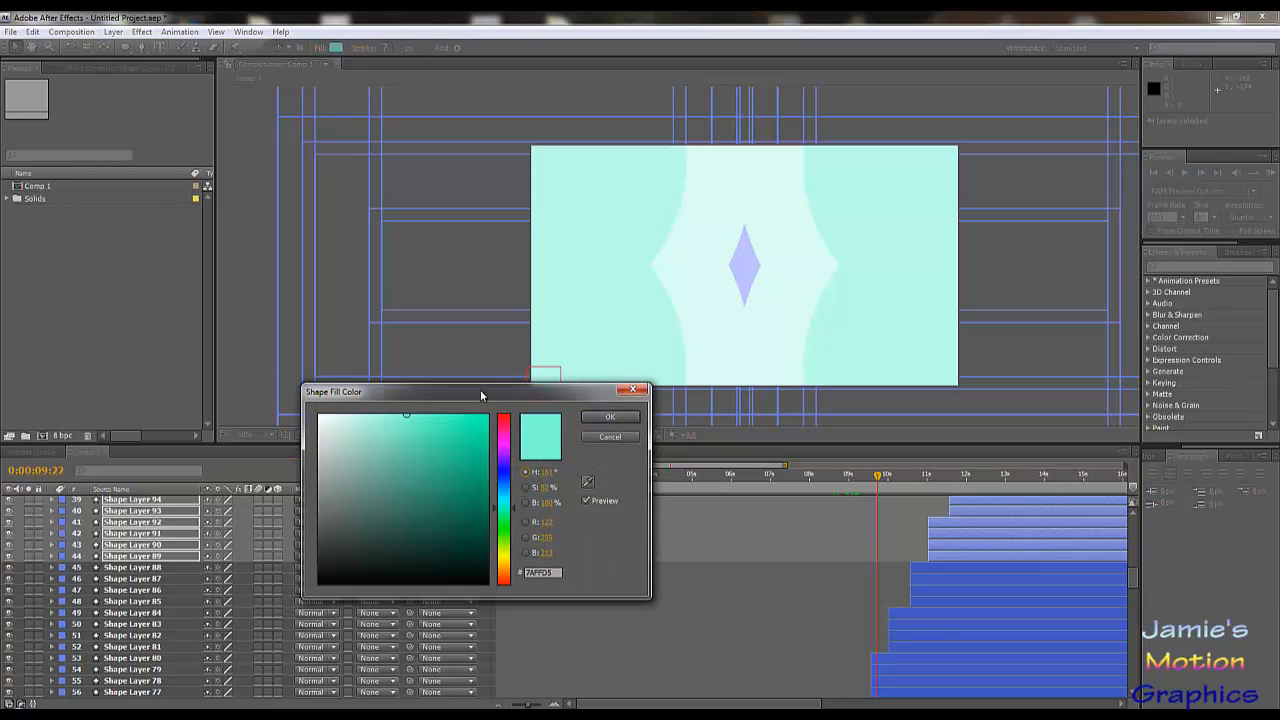
{"action": "left_click", "coordinate": [429, 414]}
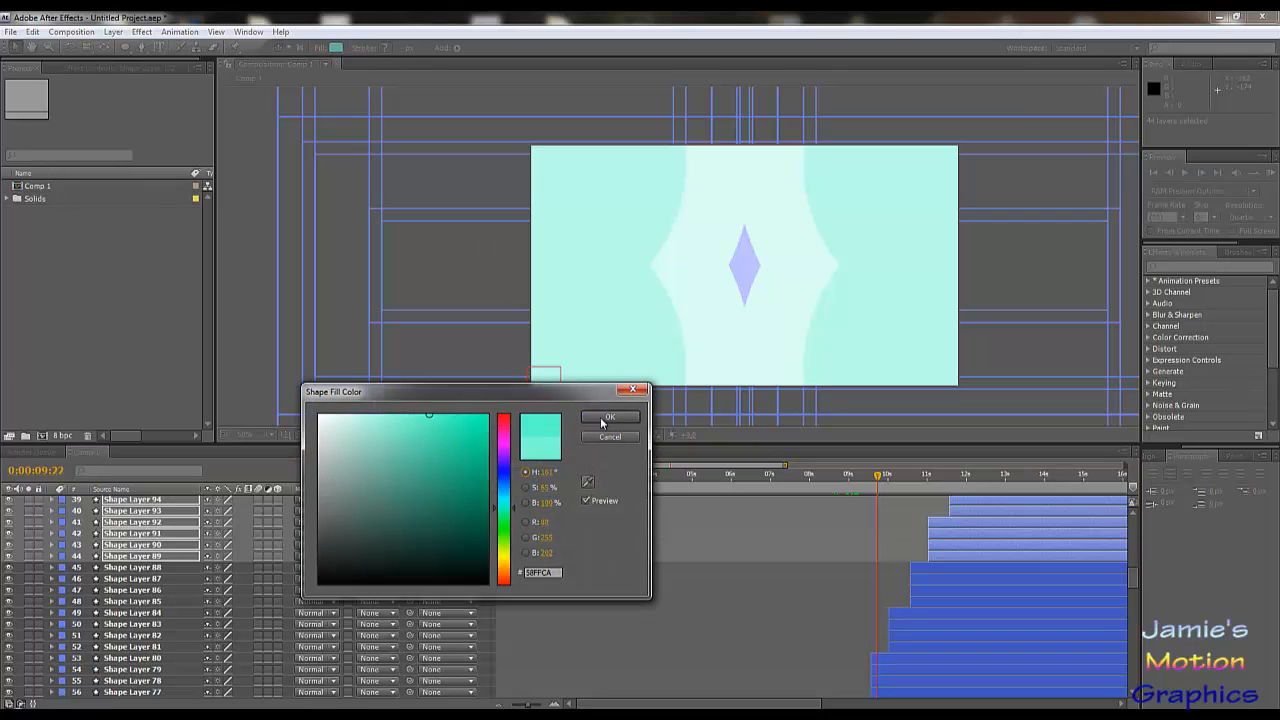
{"action": "left_click", "coordinate": [612, 418]}
- Deselect Shape Layer 89 through Shape Layer 92 and set the fill color of the remaining selected layers to 31FFBE
{"action": "left_click", "coordinate": [957, 556], "text": "ctrl"}
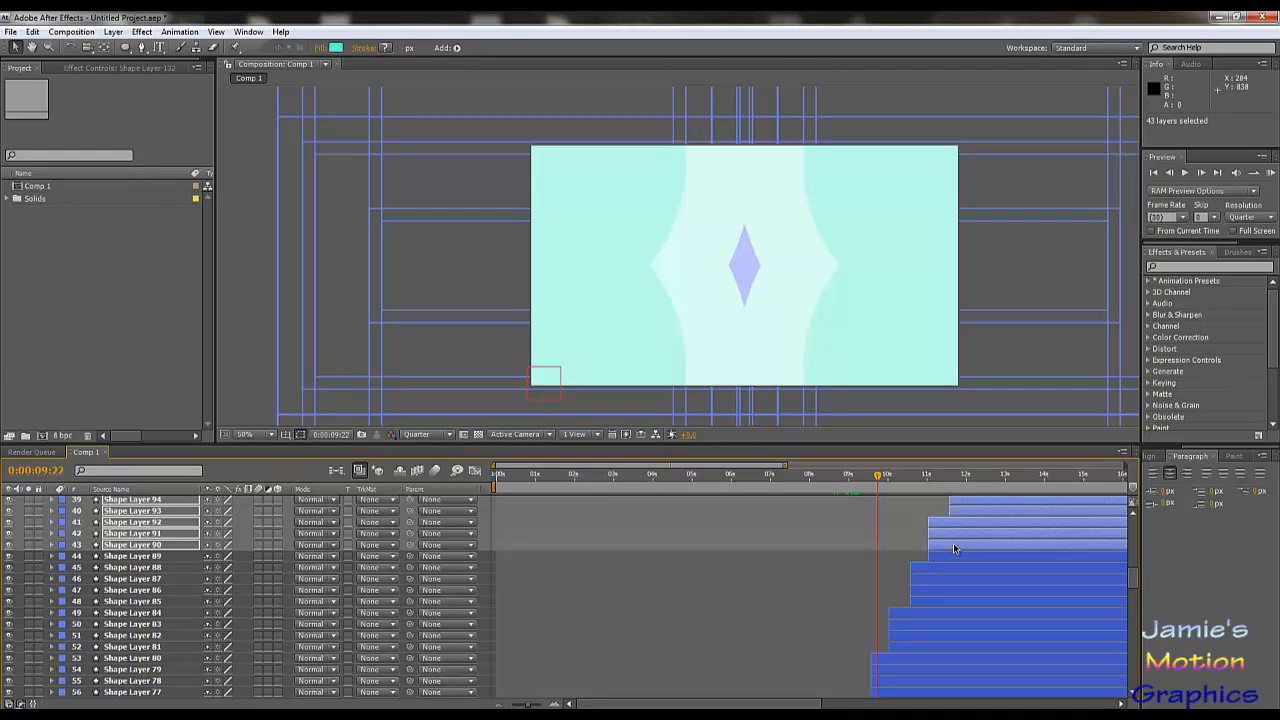
{"action": "left_click", "coordinate": [955, 545], "text": "ctrl"}
{"action": "left_click", "coordinate": [953, 533], "text": "ctrl"}
{"action": "left_click", "coordinate": [953, 523], "text": "ctrl"}
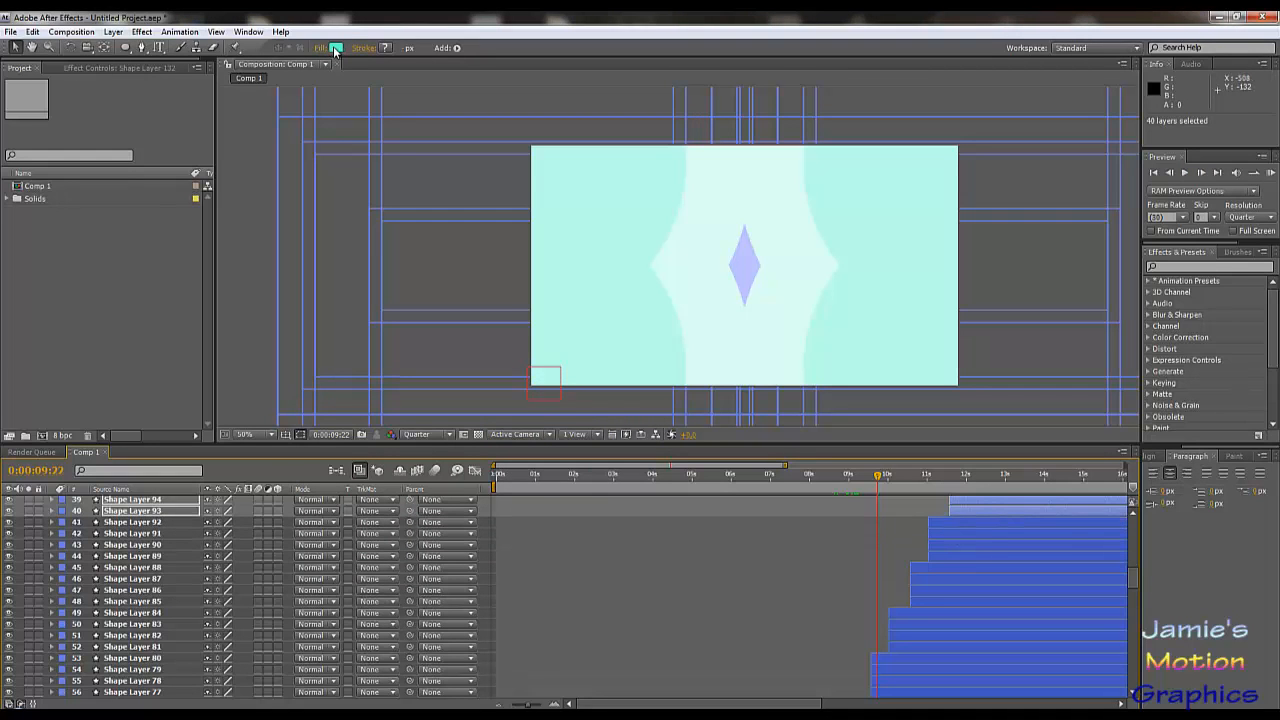
{"action": "left_click", "coordinate": [336, 48]}
{"action": "left_click_drag", "start_coordinate": [458, 428], "coordinate": [462, 411]}
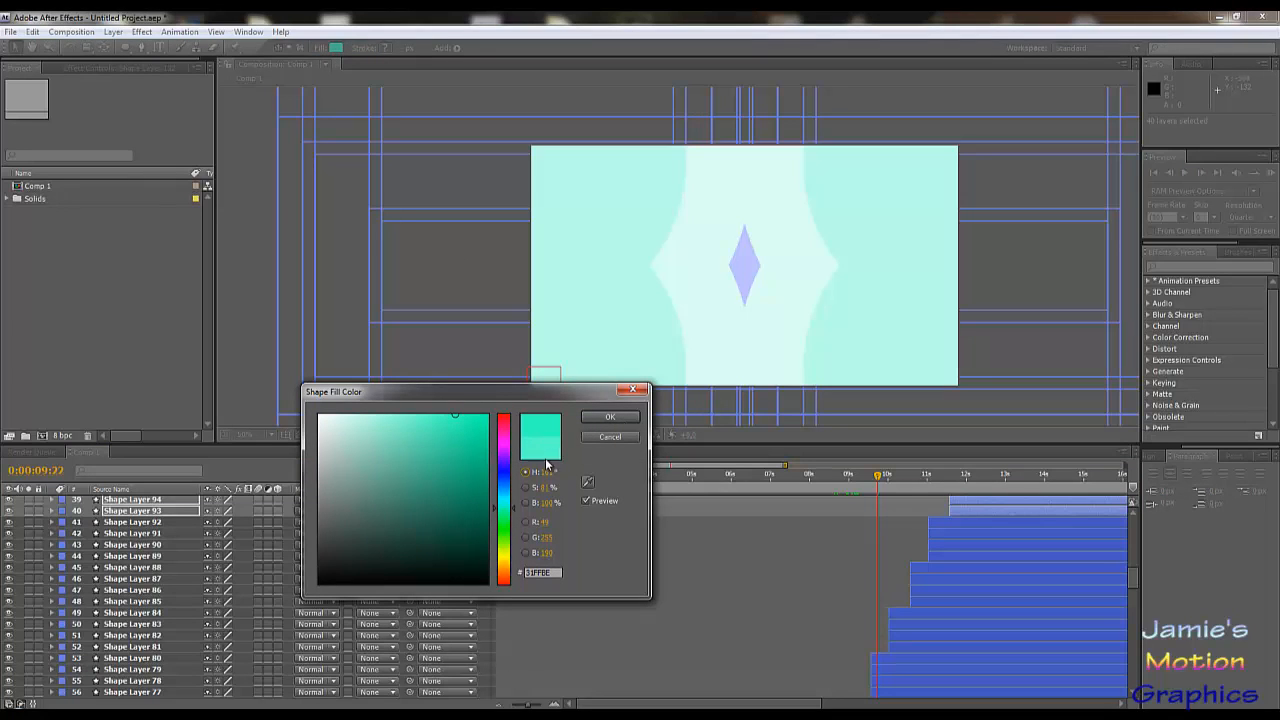
{"action": "left_click", "coordinate": [608, 417]}
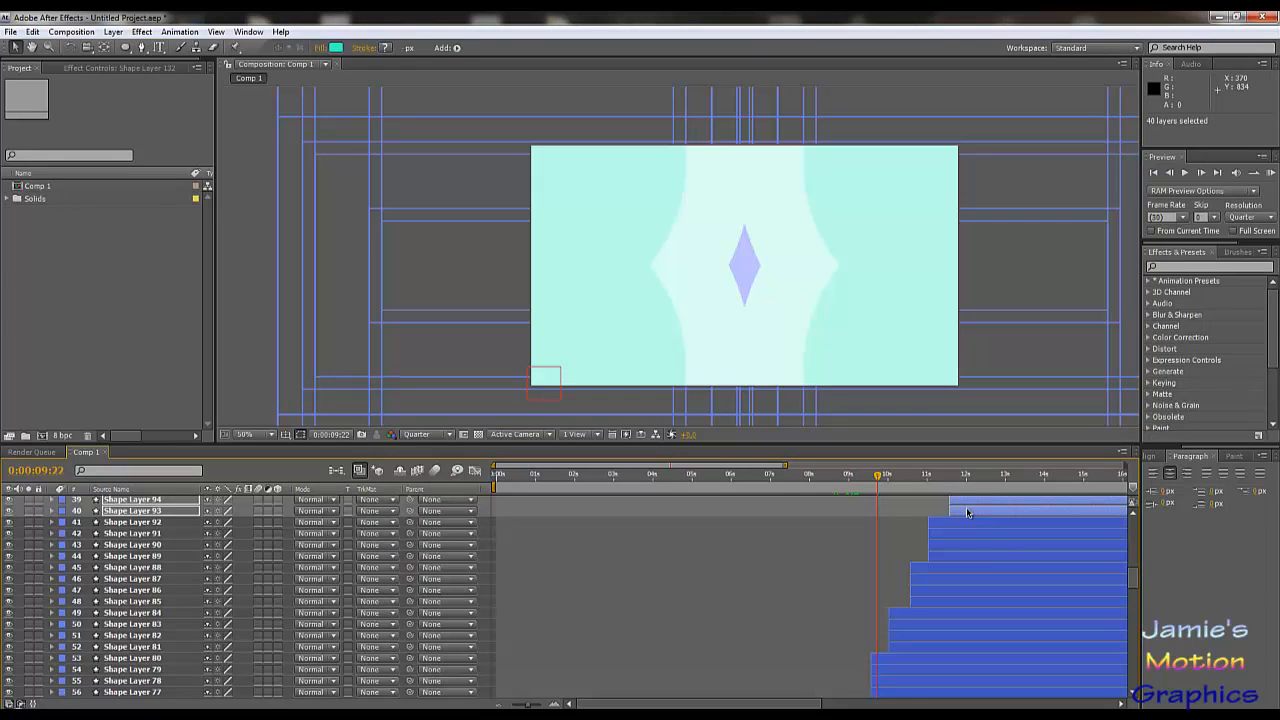
- Deselect Shape Layer 93 through Shape Layer 96 and set the fill color of the remaining selected layers to 00FFAE
{"action": "scroll", "coordinate": [970, 530], "scroll_direction": "up", "scroll_amount": 3}
{"action": "left_click", "coordinate": [972, 612], "text": "ctrl"}
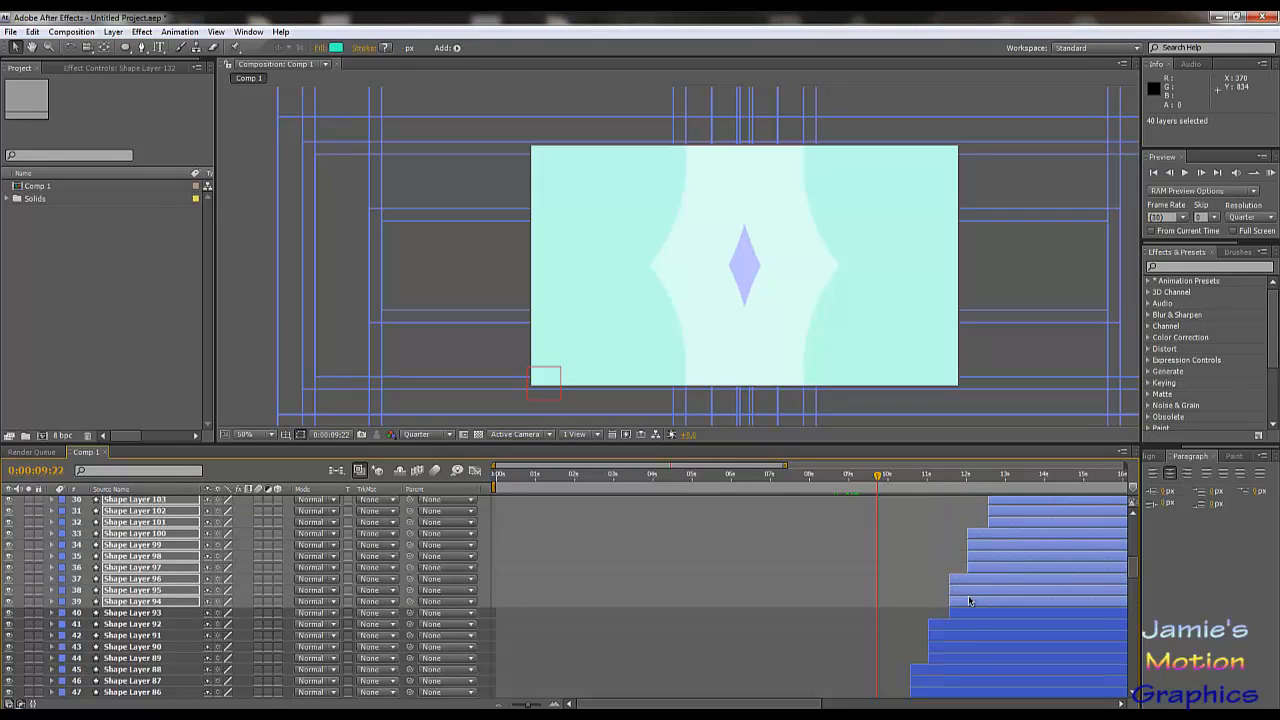
{"action": "left_click", "coordinate": [972, 601], "text": "ctrl"}
{"action": "left_click", "coordinate": [972, 589], "text": "ctrl"}
{"action": "left_click", "coordinate": [972, 578], "text": "ctrl"}
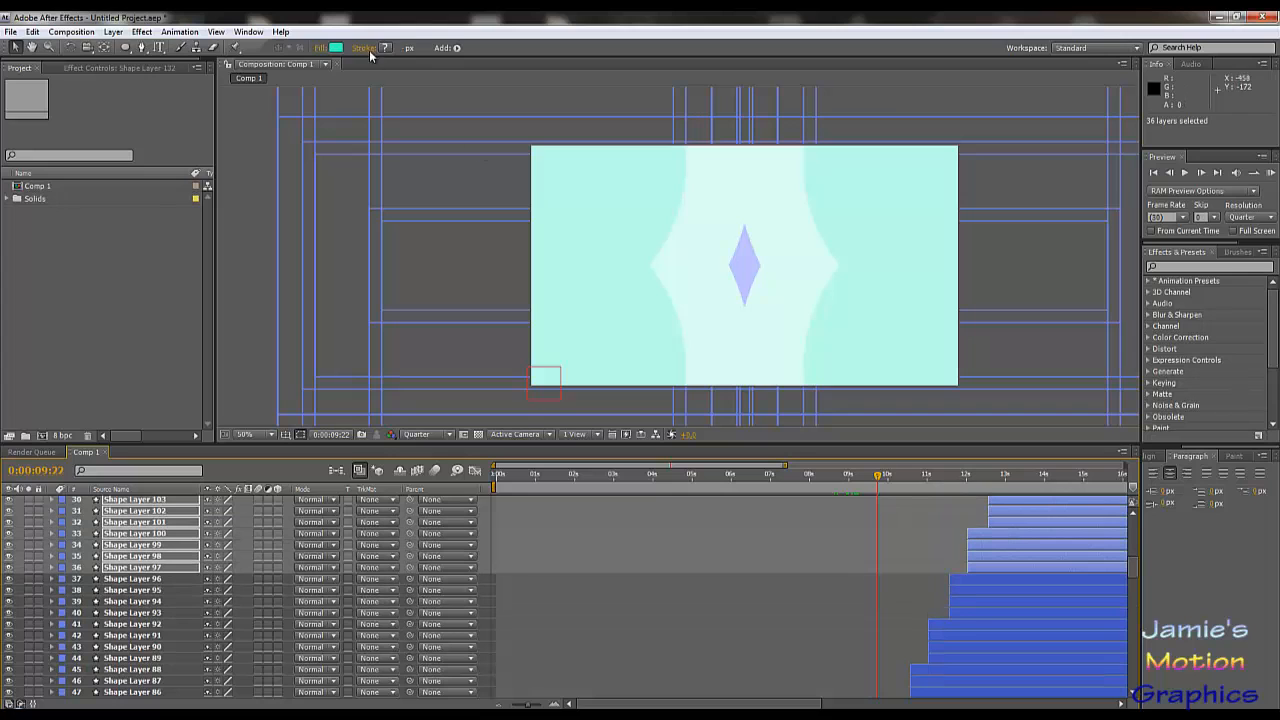
{"action": "left_click", "coordinate": [336, 47]}
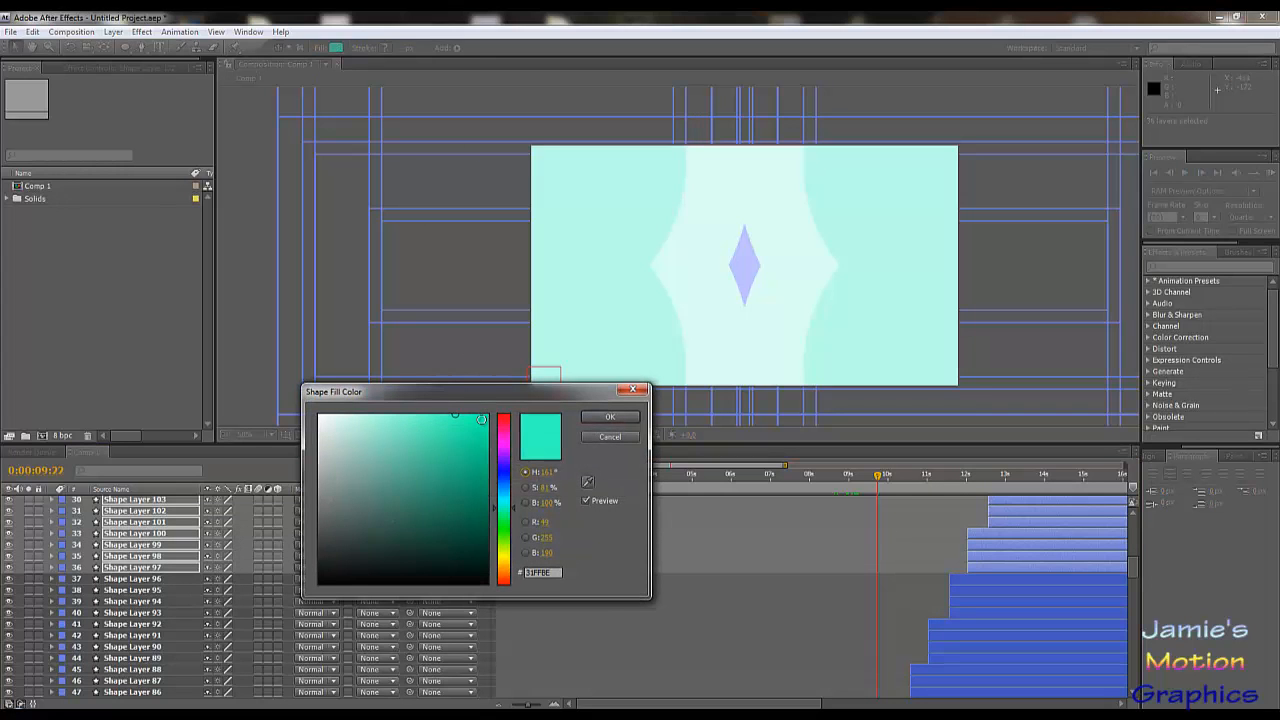
{"action": "left_click_drag", "start_coordinate": [482, 418], "coordinate": [494, 405]}
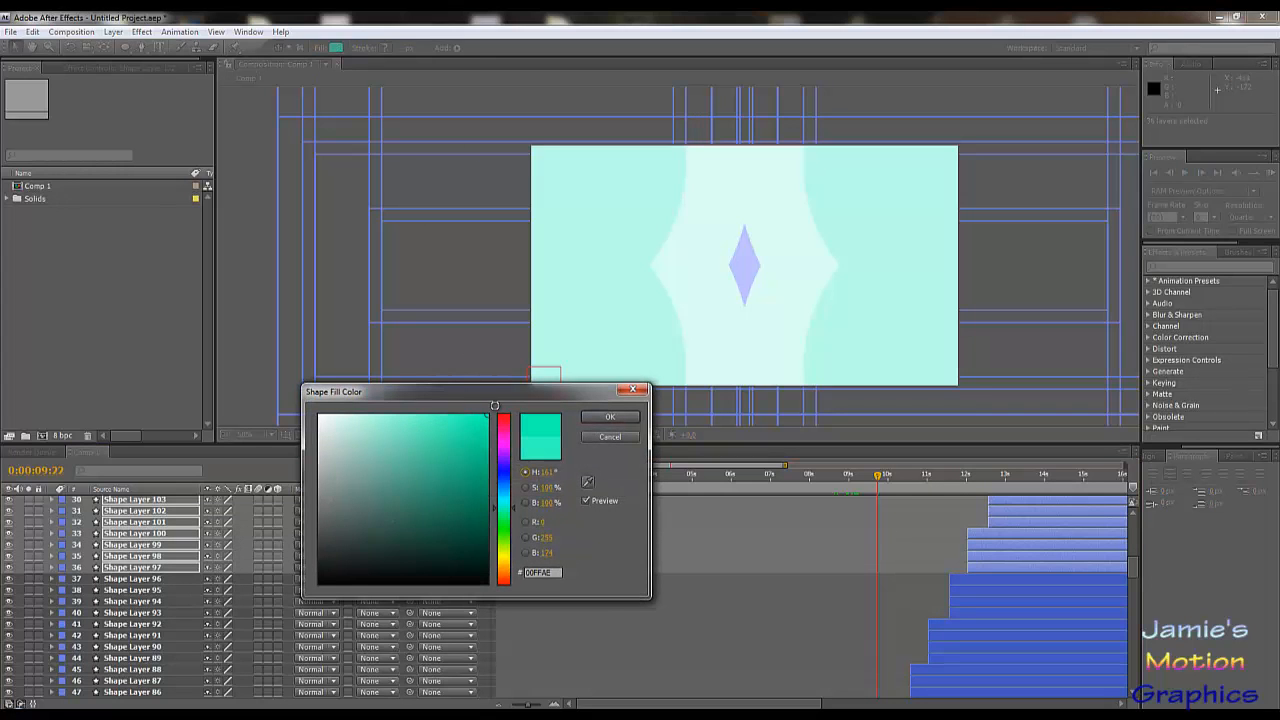
{"action": "left_click", "coordinate": [626, 423]}
- Deselect Shape Layer 97 through Shape Layer 100 and set the fill color of the remaining selected layers to 00D793
{"action": "left_click", "coordinate": [993, 567], "text": "ctrl"}
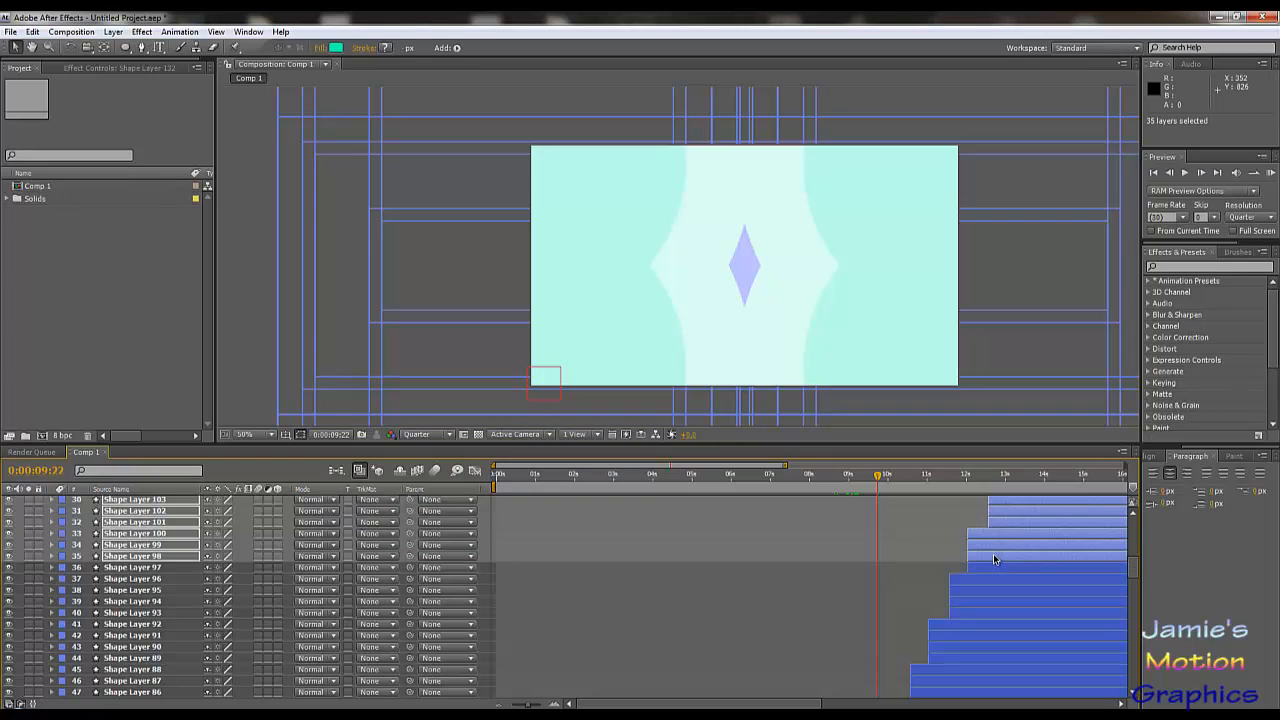
{"action": "left_click", "coordinate": [993, 553], "text": "ctrl"}
{"action": "left_click", "coordinate": [993, 545], "text": "ctrl"}
{"action": "left_click", "coordinate": [993, 533], "text": "ctrl"}
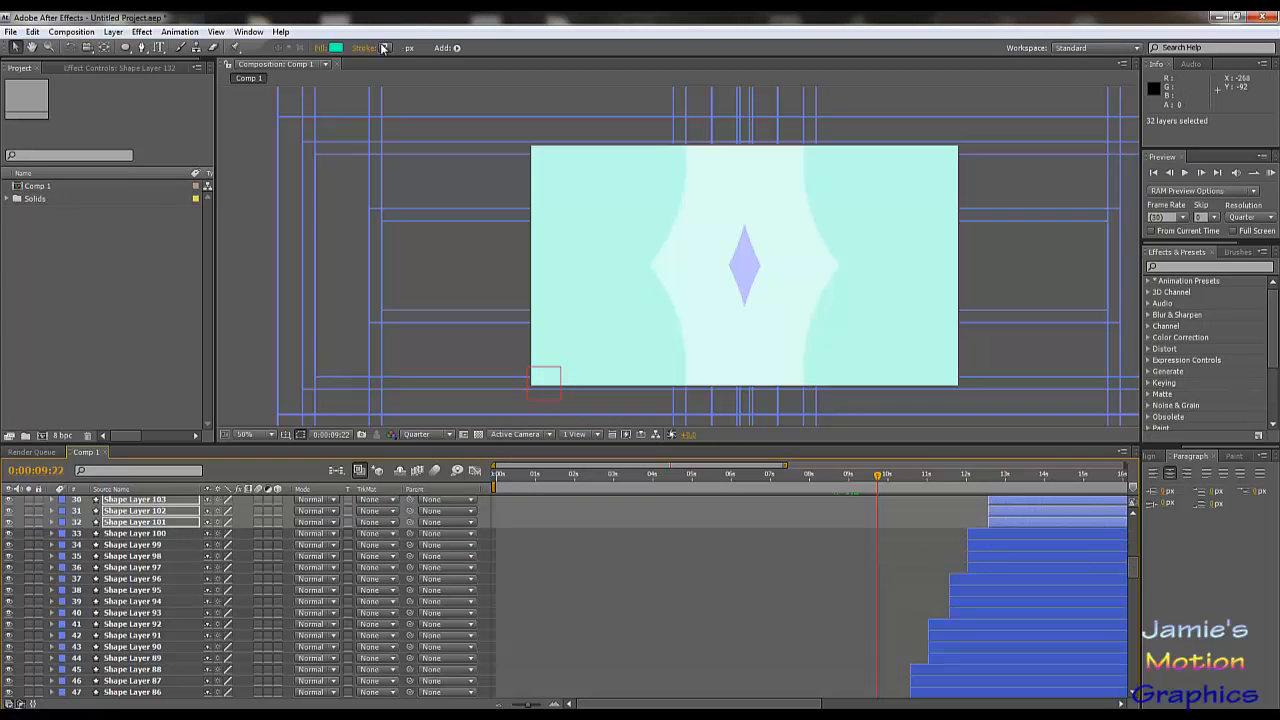
{"action": "left_click", "coordinate": [336, 50]}
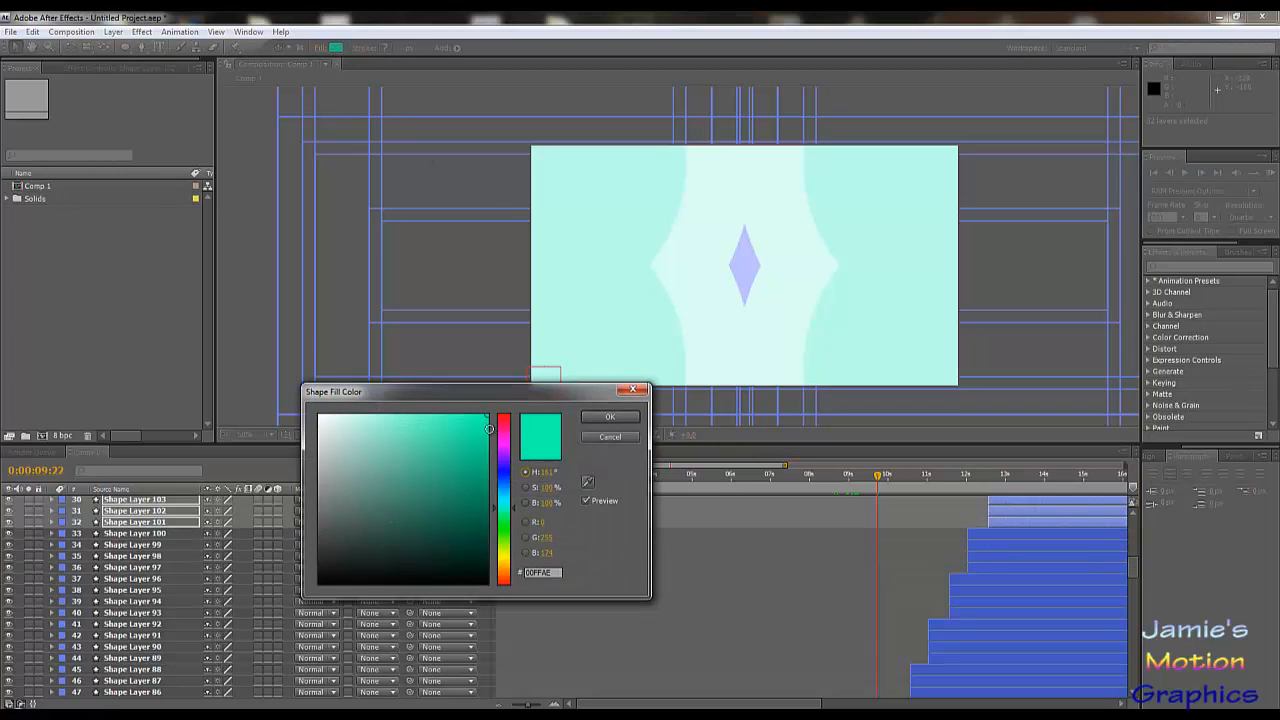
{"action": "left_click_drag", "start_coordinate": [486, 432], "coordinate": [501, 440]}
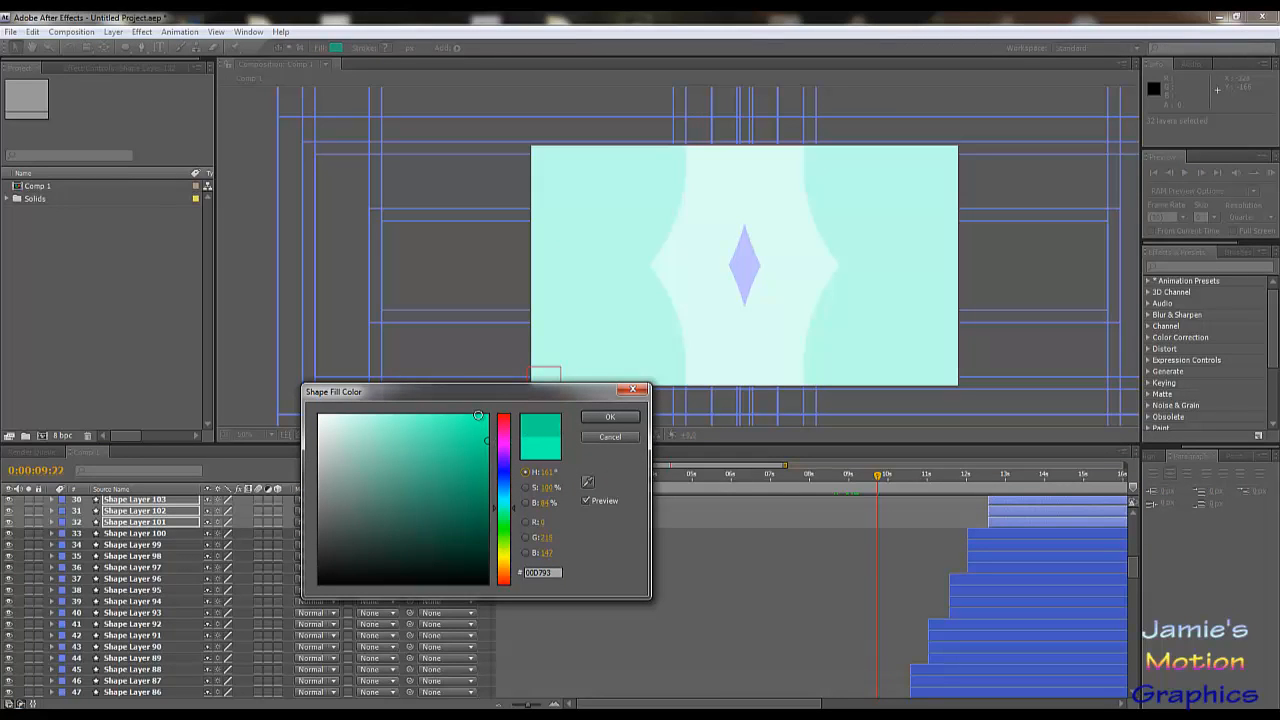
{"action": "left_click", "coordinate": [610, 418]}
- Deselect Shape Layer 101 through Shape Layer 104 and give the remaining selected layers a darker green fill of the same hue
{"action": "scroll", "coordinate": [1022, 615], "scroll_direction": "up", "scroll_amount": 5}
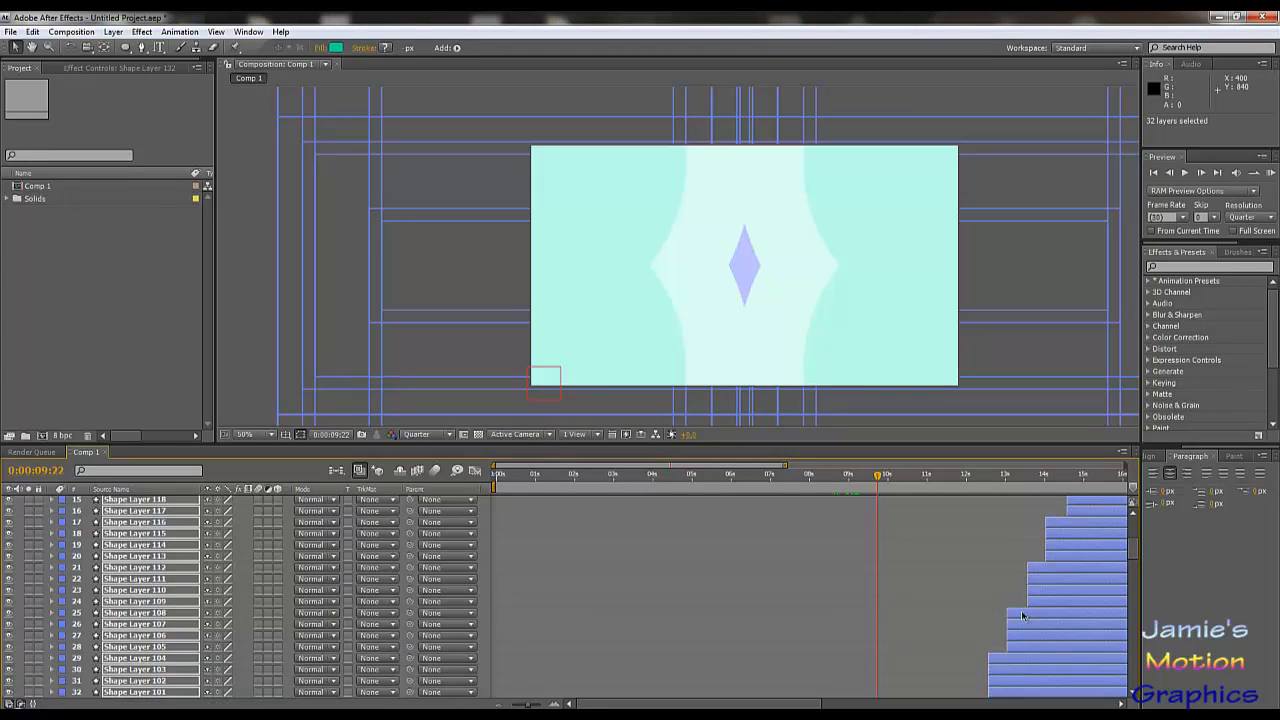
{"action": "scroll", "coordinate": [995, 640], "scroll_direction": "down", "scroll_amount": 1}
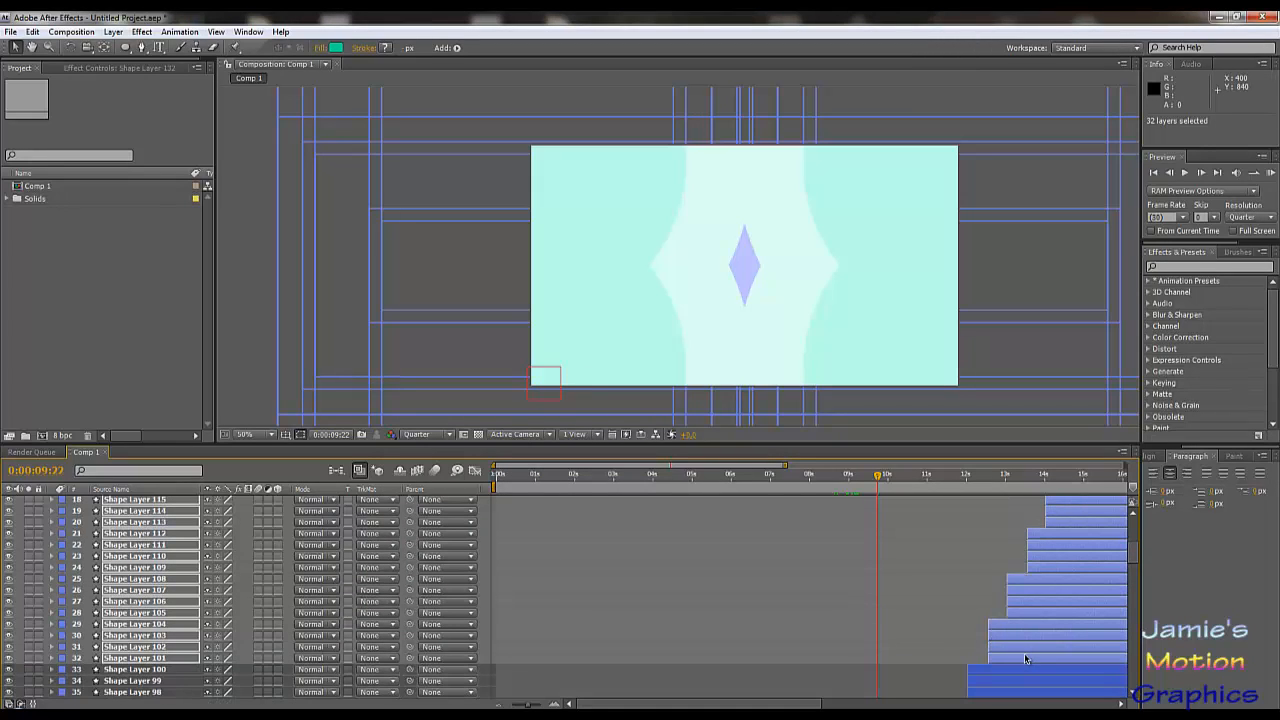
{"action": "left_click", "coordinate": [1025, 658], "text": "ctrl"}
{"action": "left_click", "coordinate": [1022, 647], "text": "ctrl"}
{"action": "left_click", "coordinate": [1022, 636], "text": "ctrl"}
{"action": "left_click", "coordinate": [1016, 625], "text": "ctrl"}
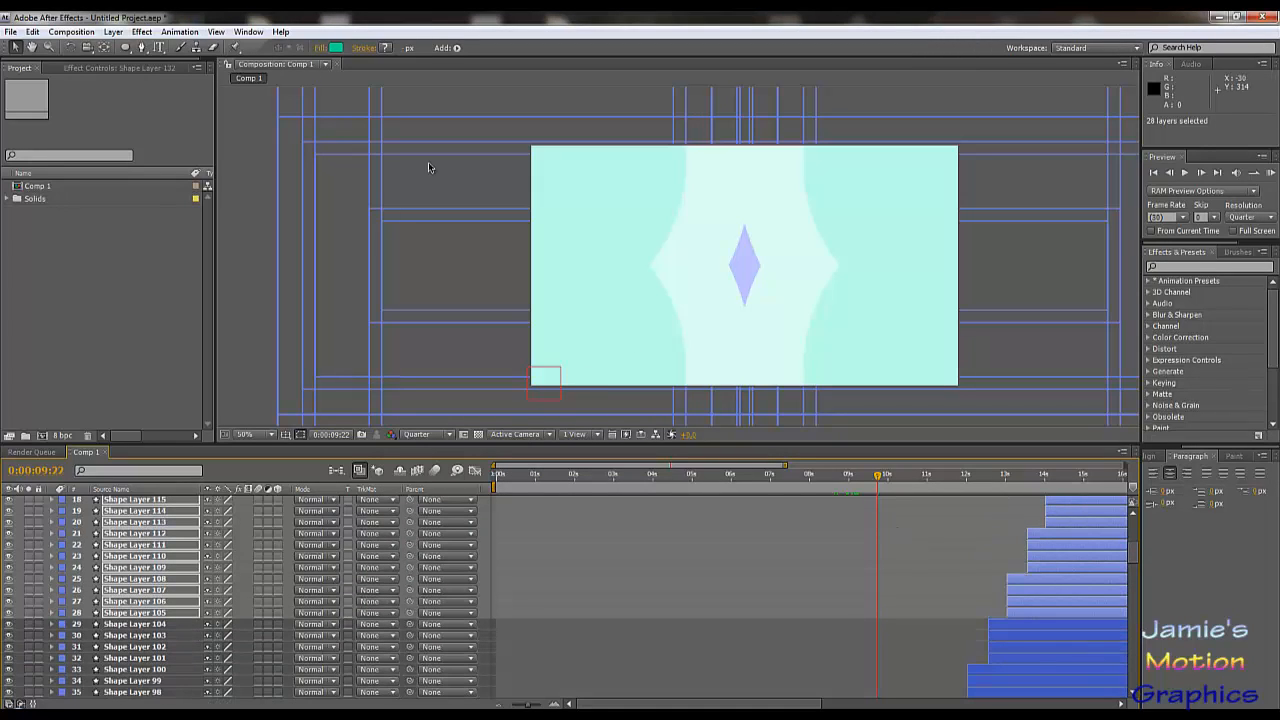
{"action": "left_click", "coordinate": [337, 47]}
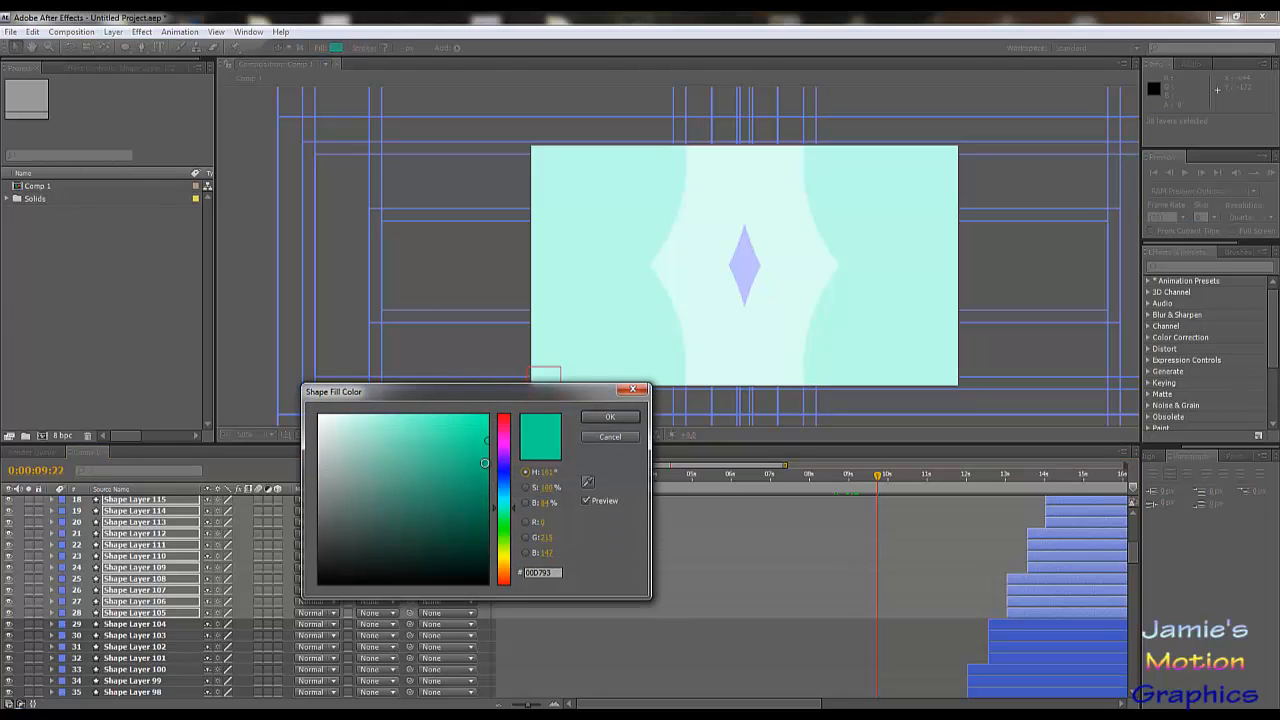
{"action": "left_click", "coordinate": [610, 416]}
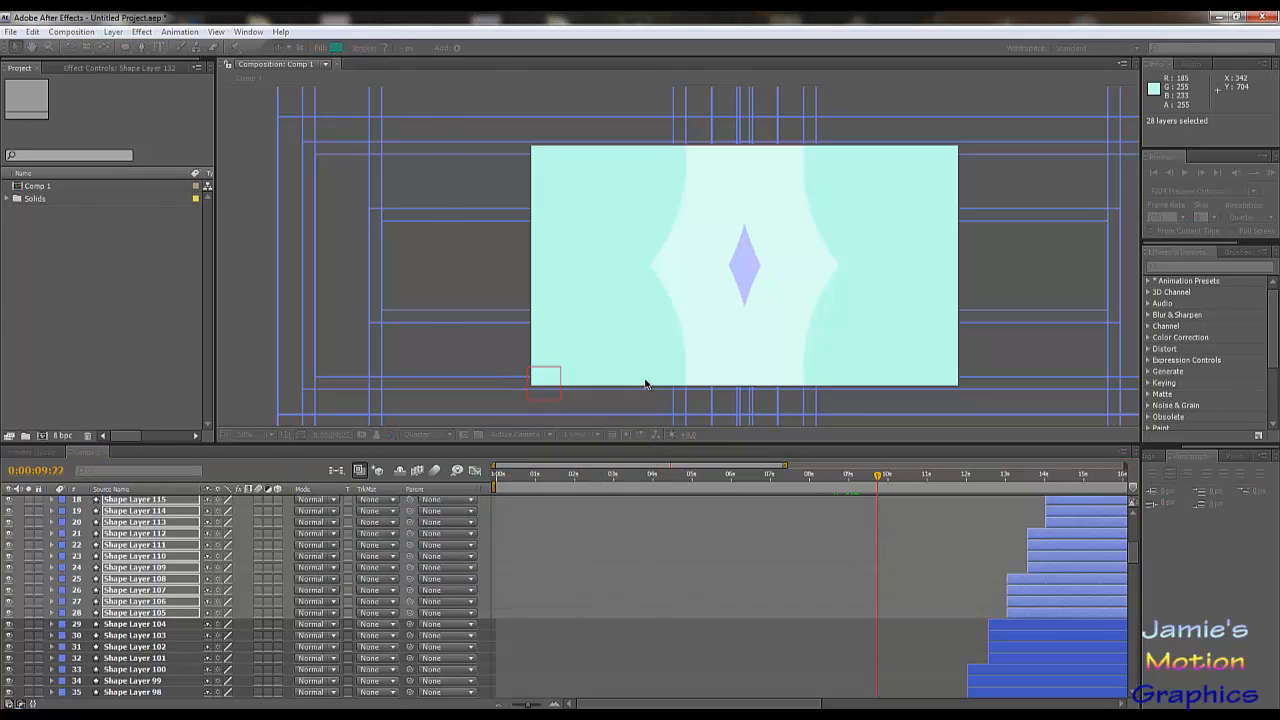
- Deselect Shape Layer 105 through Shape Layer 108 and set the fill color of the remaining selected layers to 009566
{"action": "left_click", "coordinate": [1030, 612], "text": "ctrl"}
{"action": "left_click", "coordinate": [1028, 601], "text": "ctrl"}
{"action": "left_click", "coordinate": [1027, 590], "text": "ctrl"}
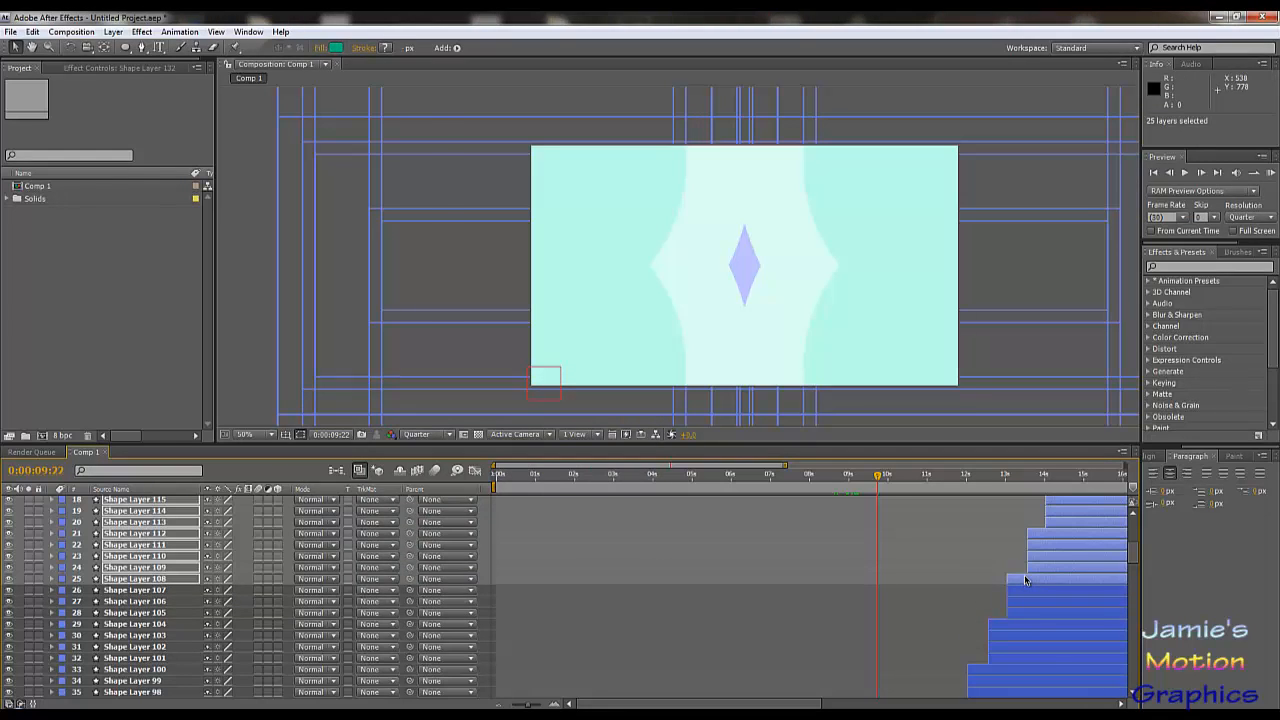
{"action": "left_click", "coordinate": [1026, 579], "text": "ctrl"}
{"action": "left_click", "coordinate": [335, 48]}
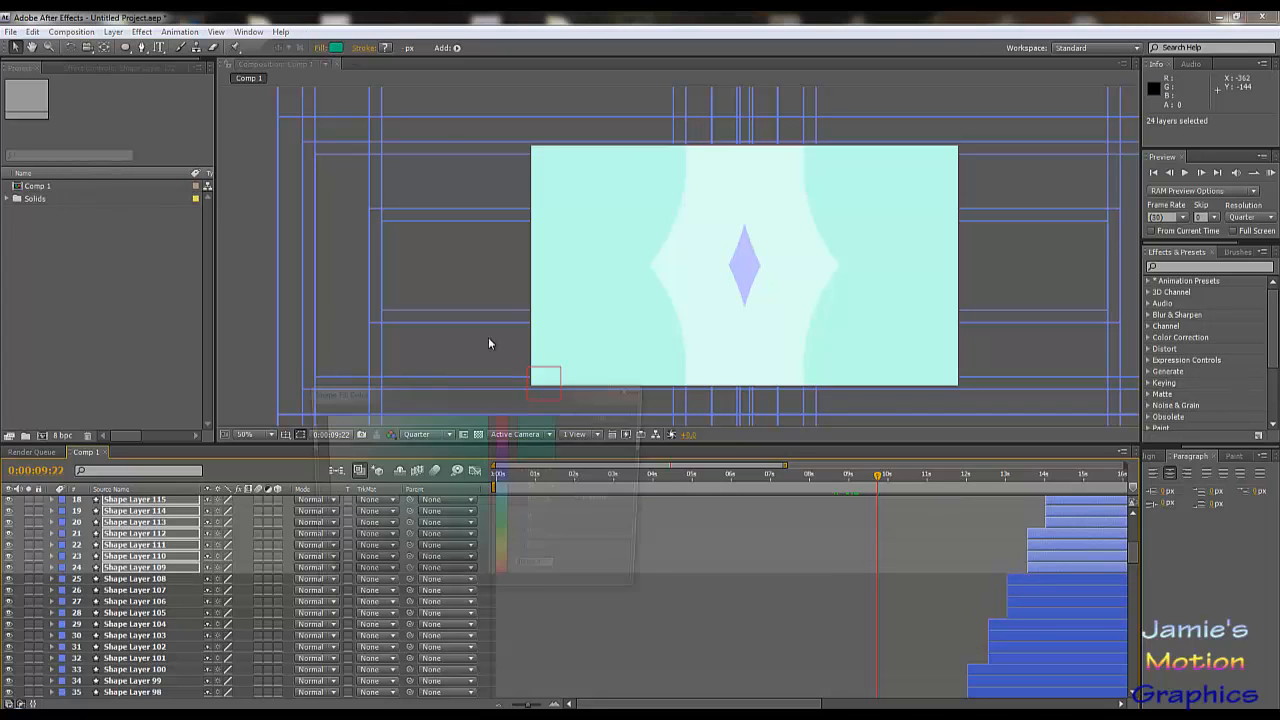
{"action": "left_click", "coordinate": [489, 486]}
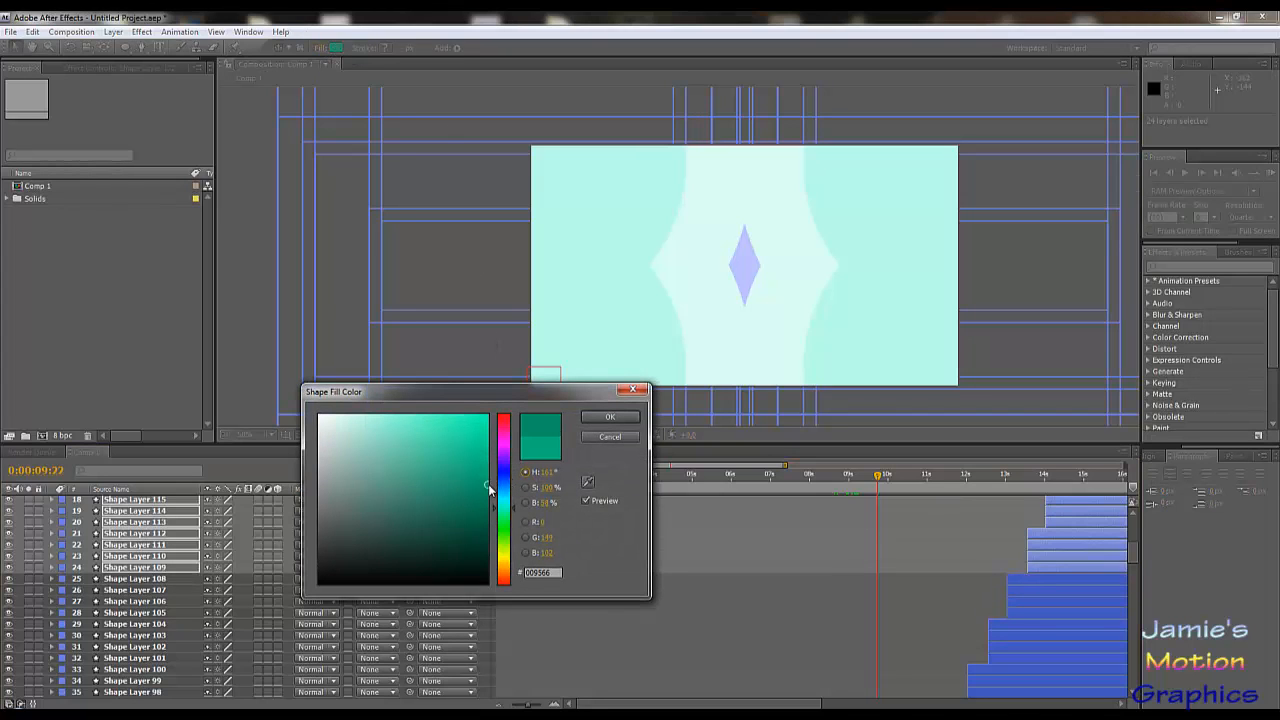
{"action": "left_click", "coordinate": [604, 418]}
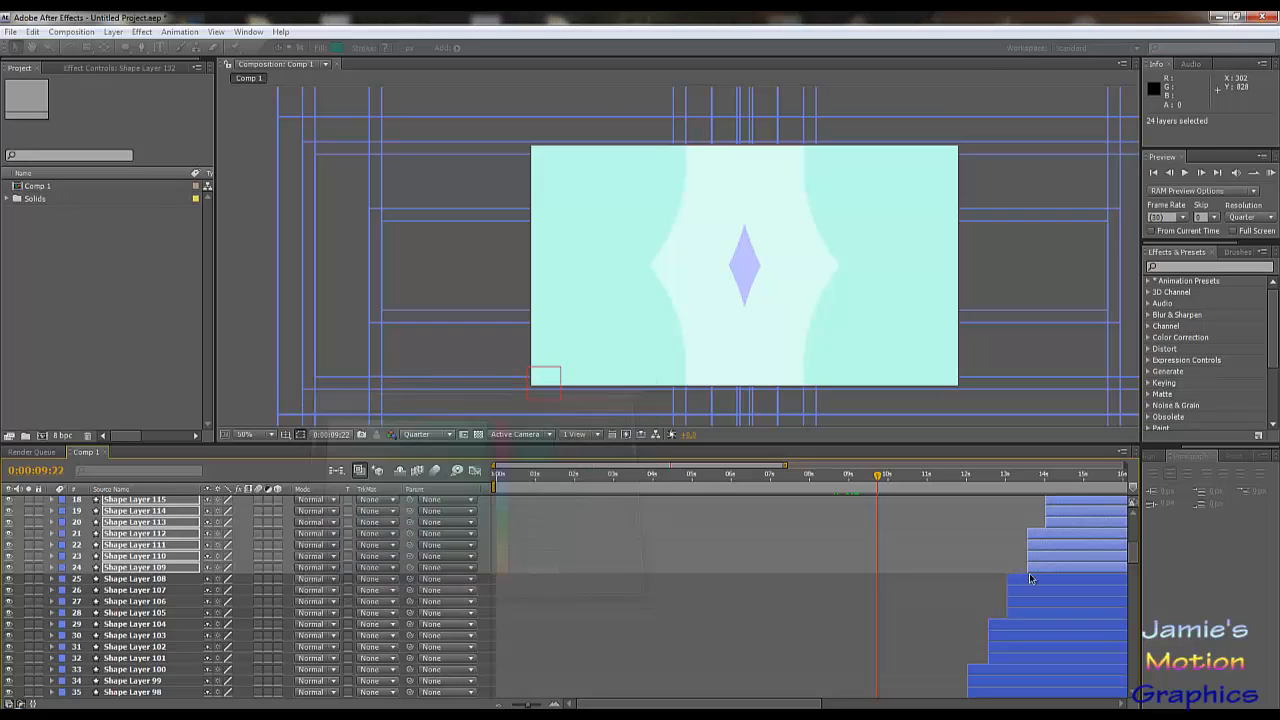
- Deselect Shape Layer 109 through Shape Layer 112 and set the fill color of the remaining selected layers to 007852
{"action": "left_click", "coordinate": [1049, 565], "text": "ctrl"}
{"action": "left_click", "coordinate": [1048, 555], "text": "ctrl"}
{"action": "left_click", "coordinate": [1048, 547], "text": "ctrl"}
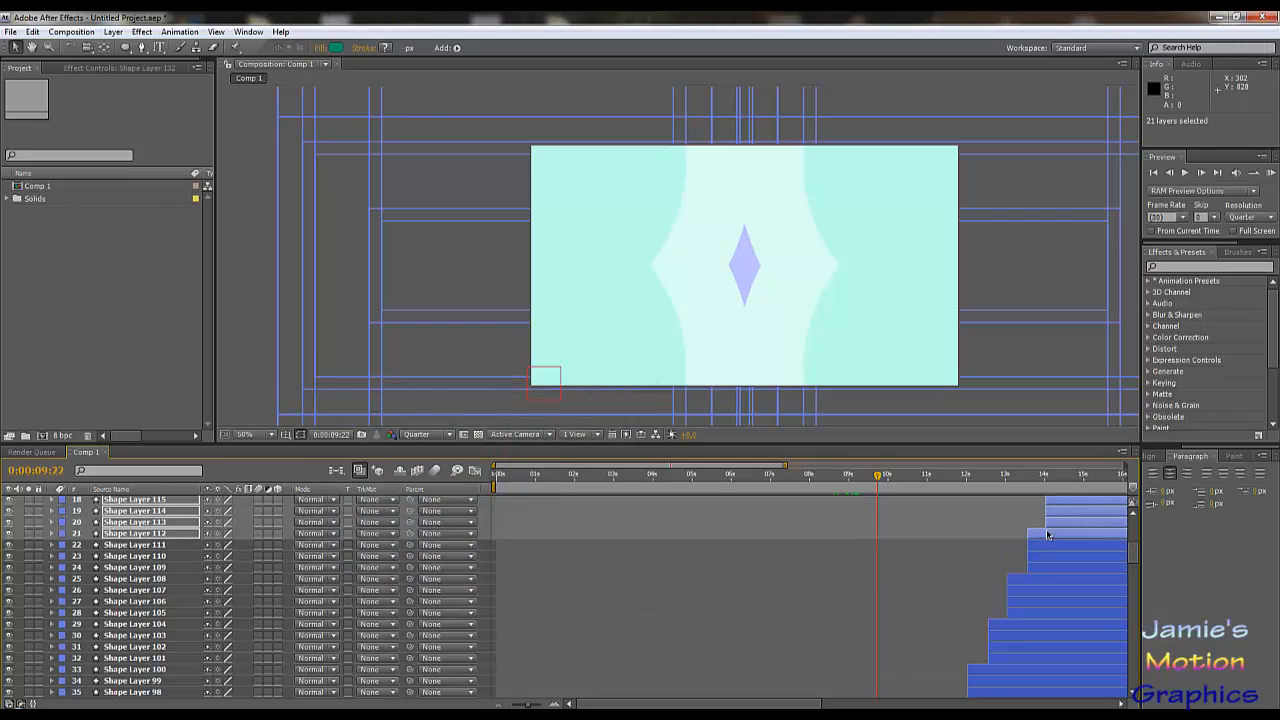
{"action": "left_click", "coordinate": [1048, 535], "text": "ctrl"}
{"action": "left_click", "coordinate": [336, 47]}
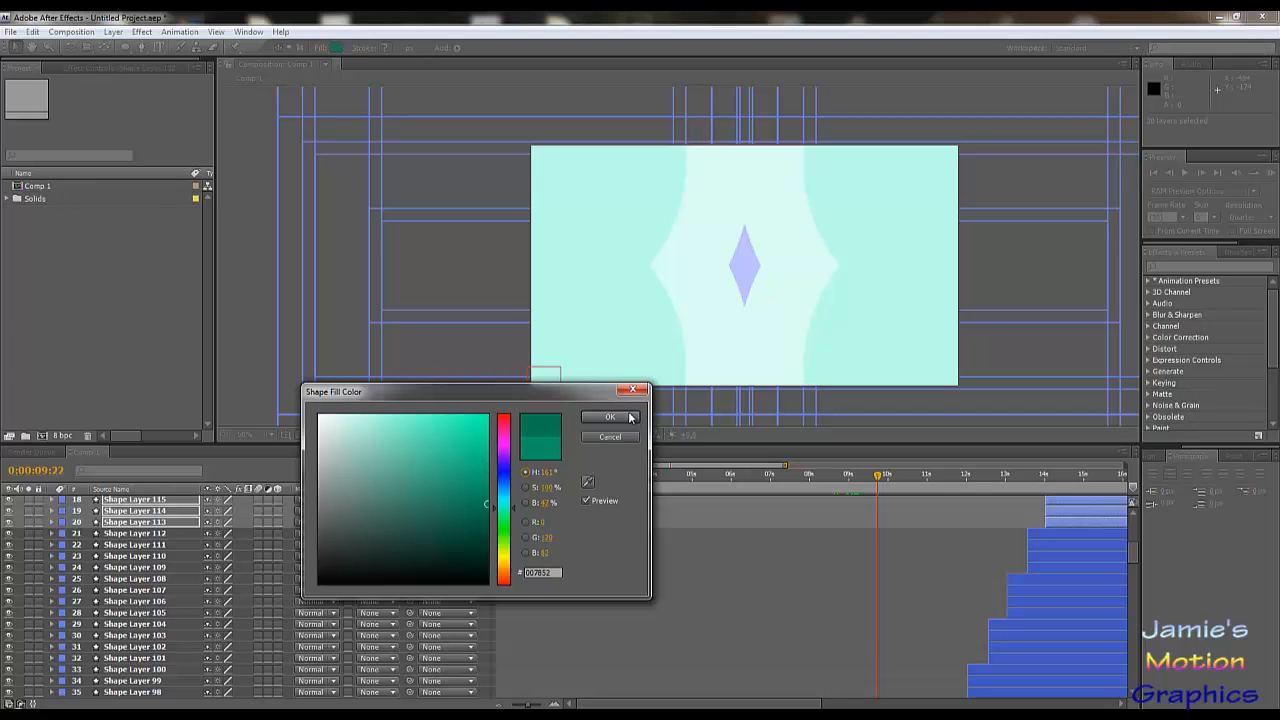
{"action": "left_click", "coordinate": [610, 417]}
- Deselect Shape Layer 113 through Shape Layer 116 and set the fill color of the remaining selected layers to 005E40
{"action": "left_click", "coordinate": [1064, 507]}
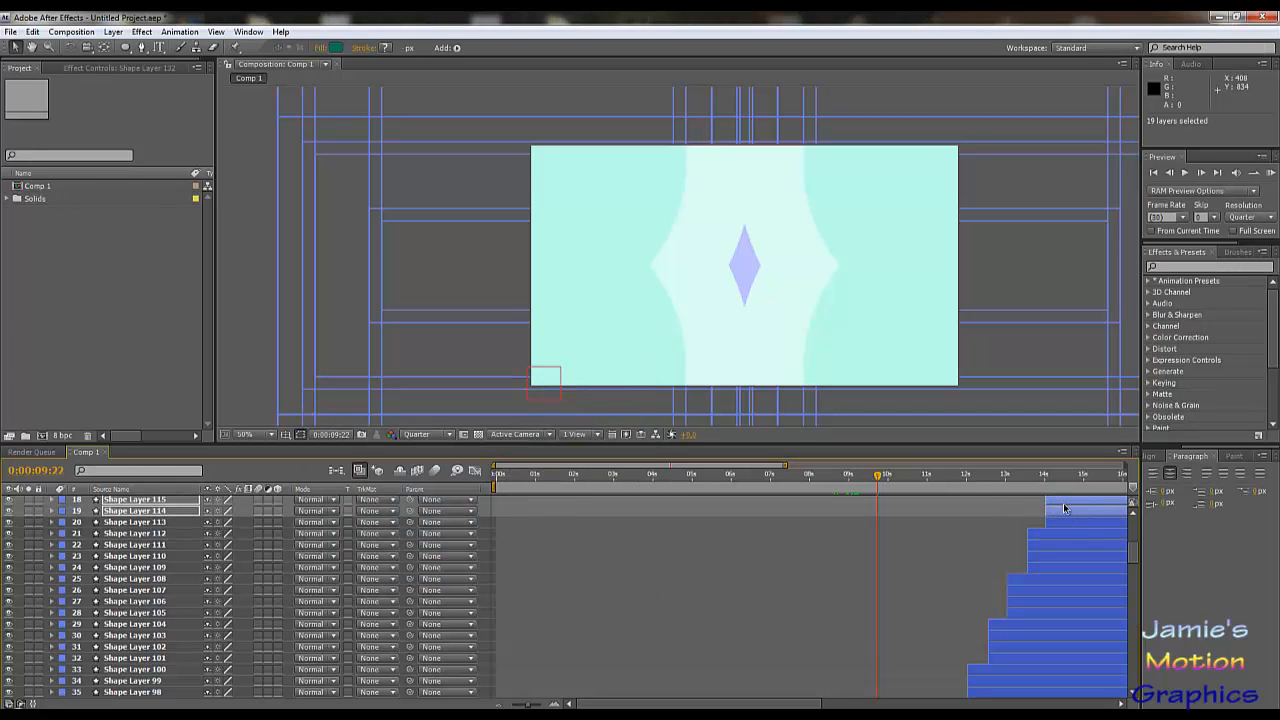
{"action": "scroll", "coordinate": [1005, 538], "scroll_direction": "up", "scroll_amount": 1}
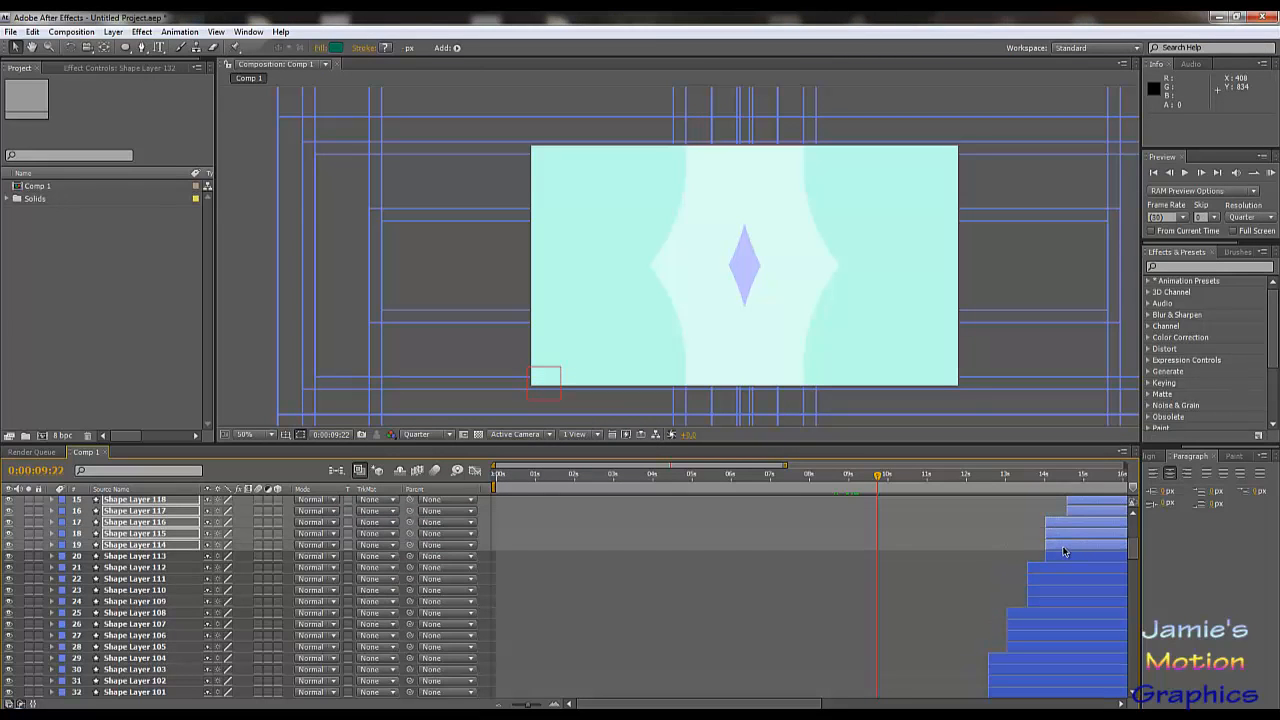
{"action": "left_click", "coordinate": [1064, 547], "text": "ctrl"}
{"action": "left_click", "coordinate": [1065, 534], "text": "ctrl"}
{"action": "left_click", "coordinate": [1065, 523], "text": "ctrl"}
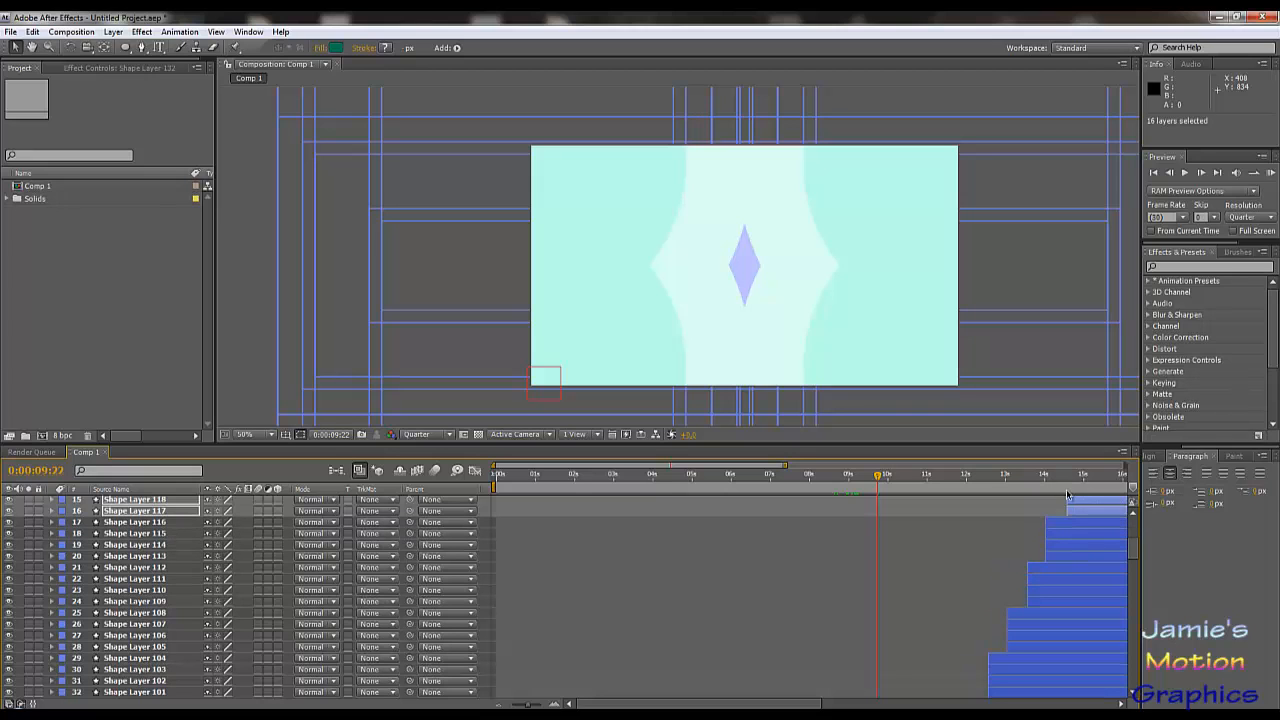
{"action": "scroll", "coordinate": [963, 597], "scroll_direction": "up", "scroll_amount": 2}
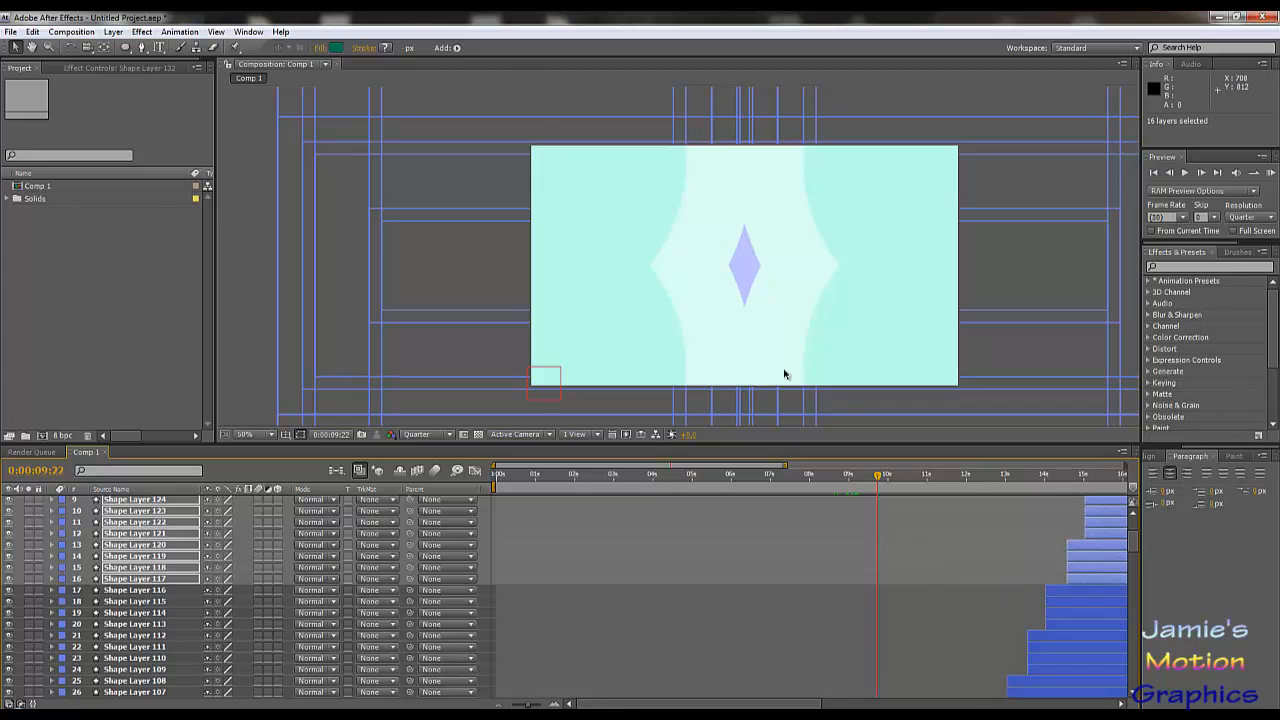
{"action": "left_click", "coordinate": [336, 47]}
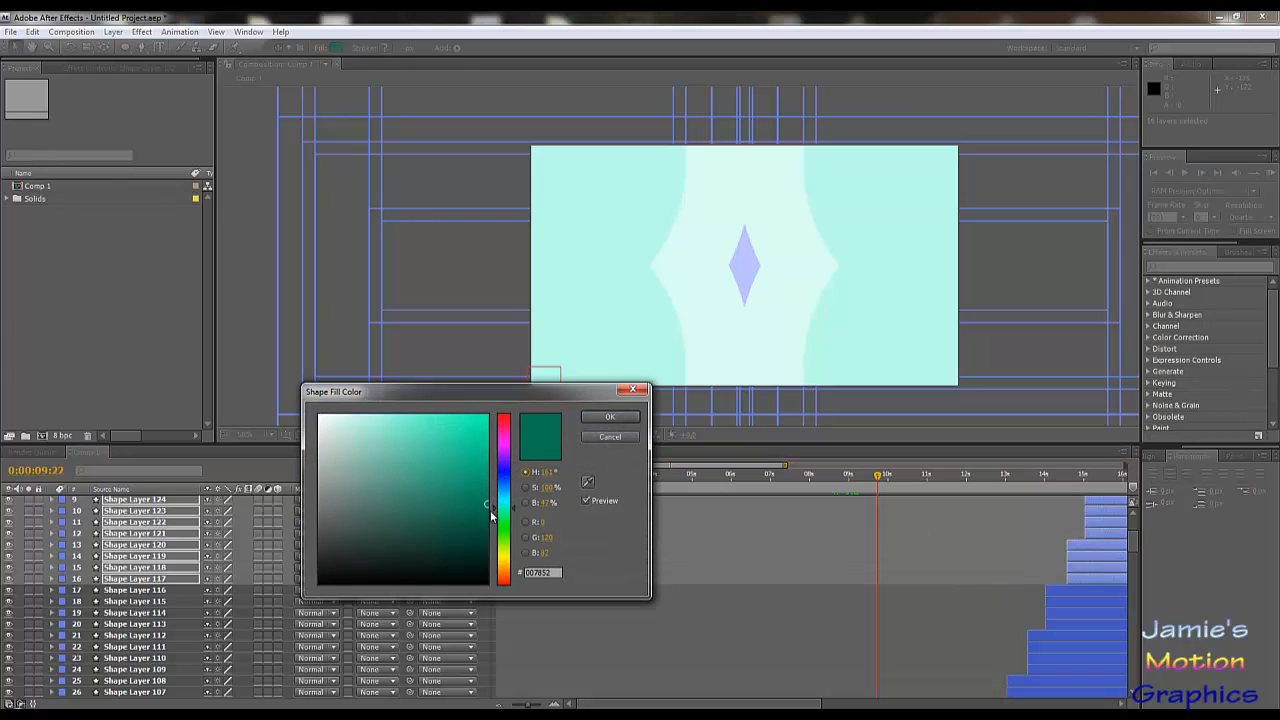
{"action": "left_click", "coordinate": [484, 520]}
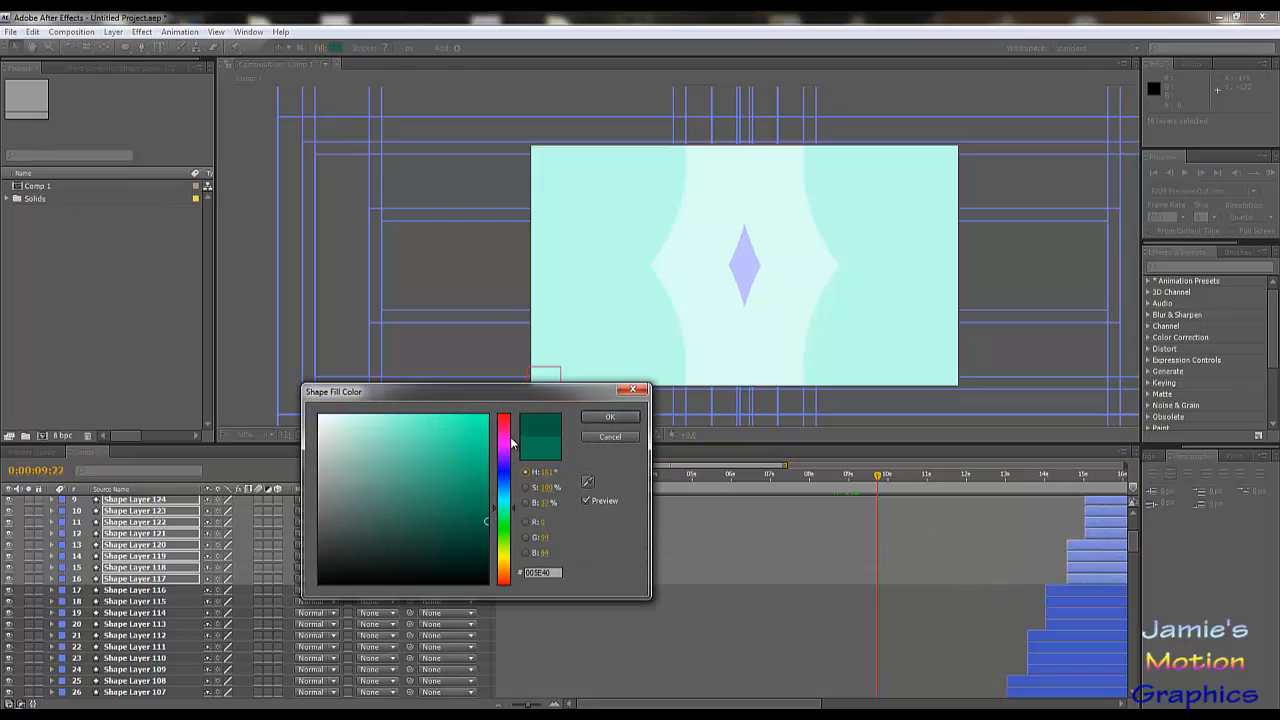
{"action": "left_click", "coordinate": [610, 417]}
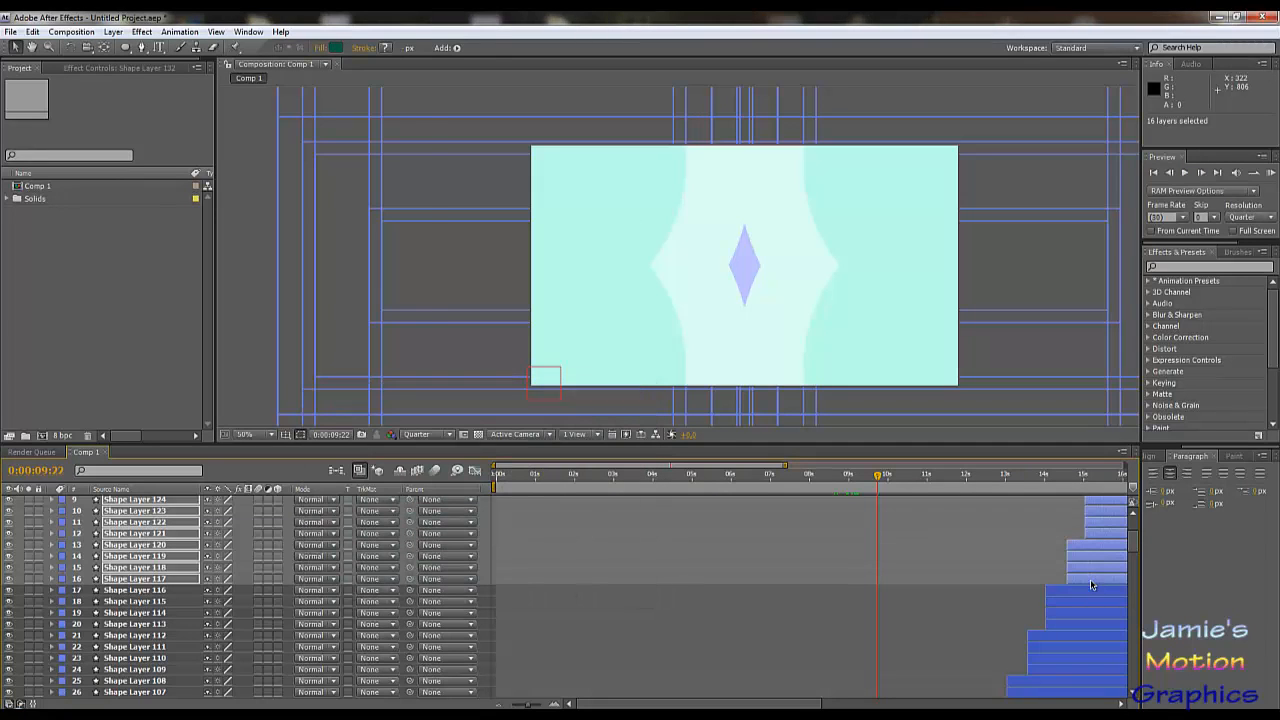
- Deselect Shape Layer 117 through Shape Layer 120 and set the fill color of the remaining selected layers to 00422D
{"action": "left_click", "coordinate": [1084, 576], "text": "ctrl"}
{"action": "left_click", "coordinate": [1081, 567], "text": "ctrl"}
{"action": "left_click", "coordinate": [1083, 549], "text": "ctrl"}
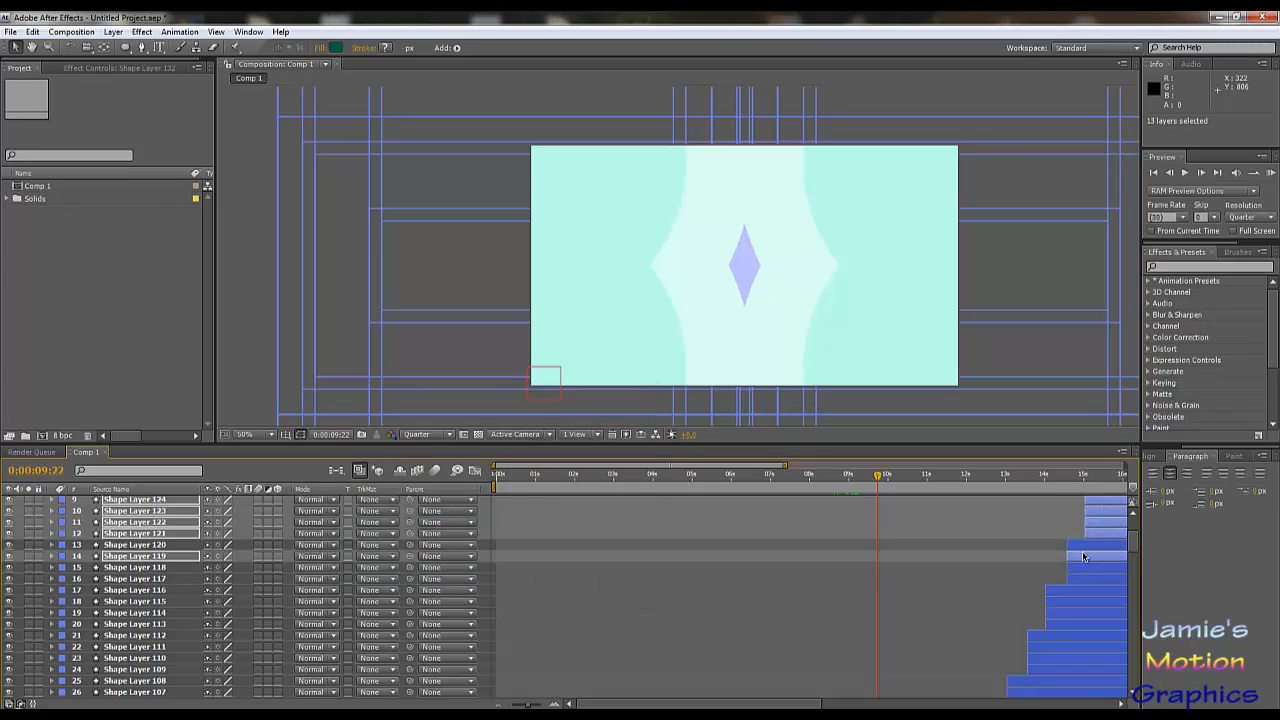
{"action": "left_click", "coordinate": [1084, 557], "text": "ctrl"}
{"action": "left_click", "coordinate": [336, 47]}
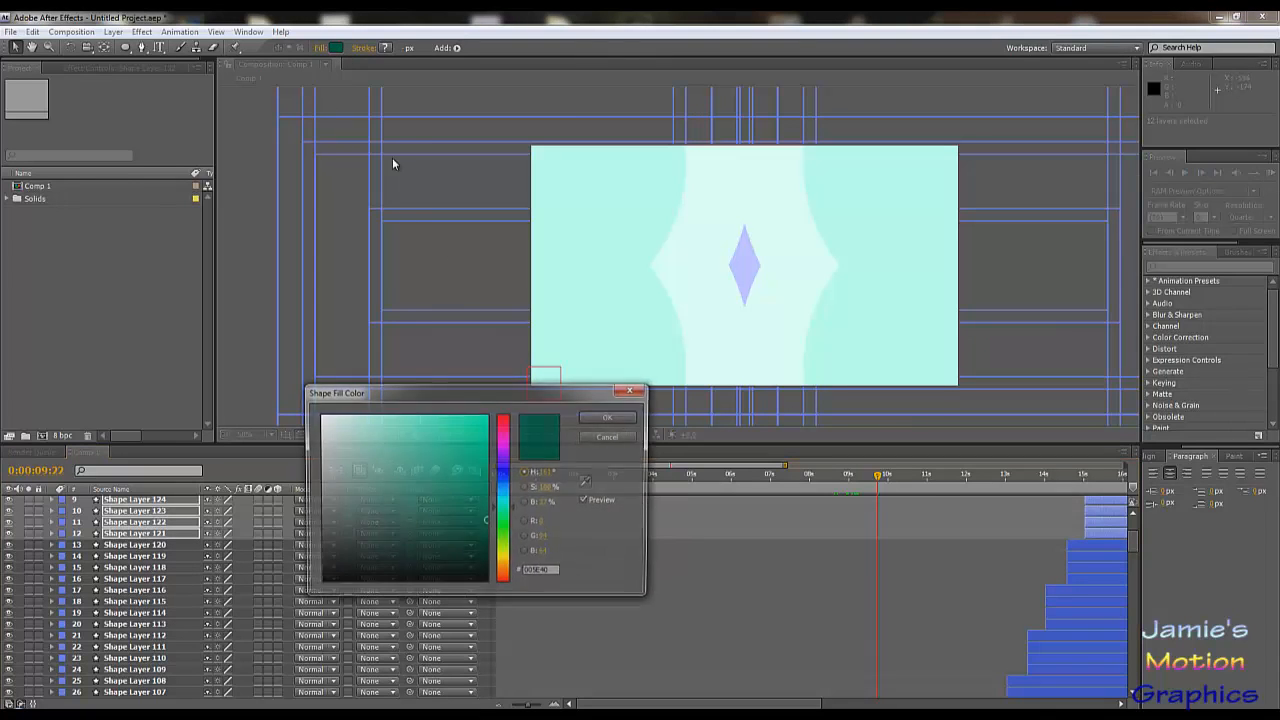
{"action": "left_click", "coordinate": [484, 540]}
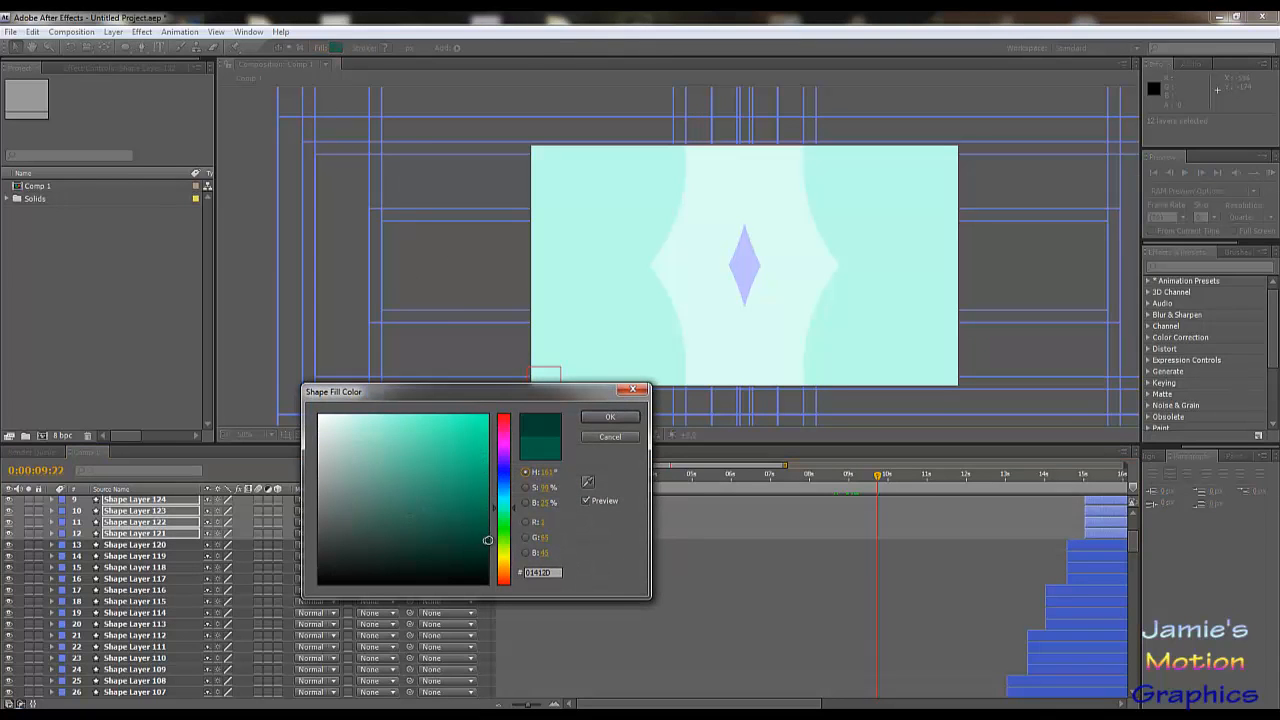
{"action": "left_click", "coordinate": [608, 418]}
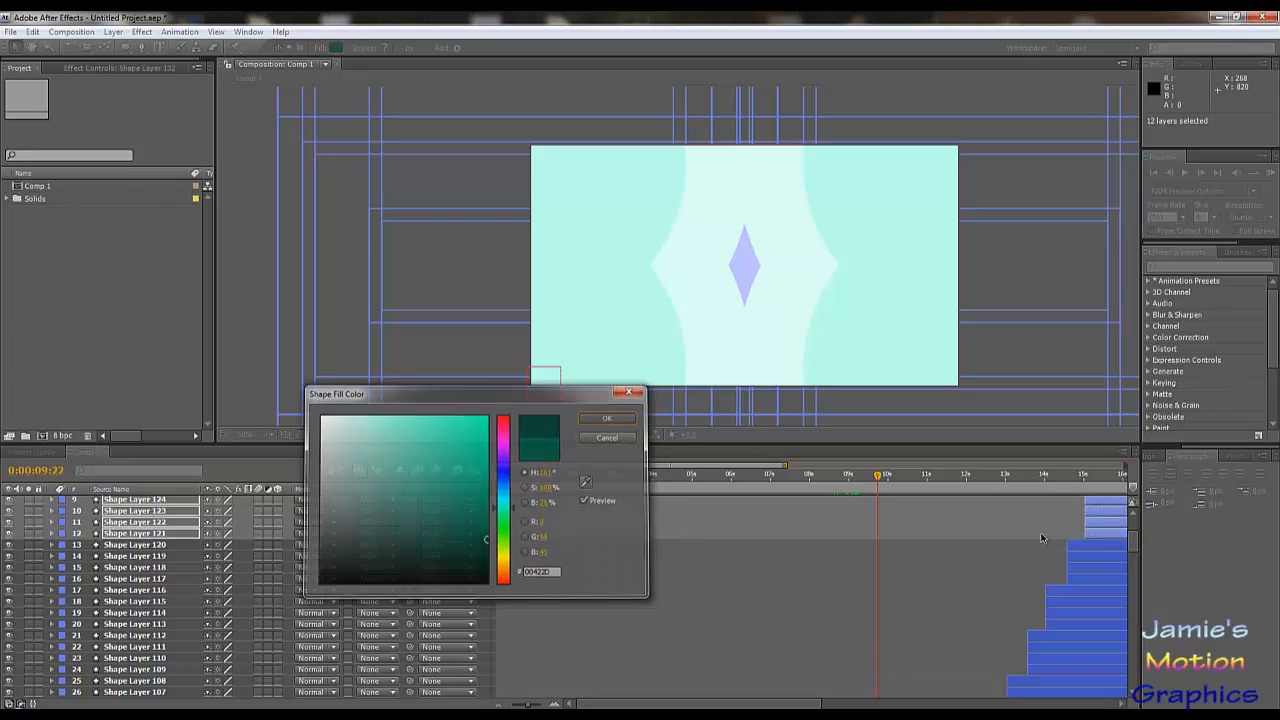
- Deselect Shape Layer 121 through Shape Layer 124 and set the fill color of the remaining selected layers to 00291C
{"action": "left_click", "coordinate": [1107, 533], "text": "ctrl"}
{"action": "left_click", "coordinate": [1102, 522], "text": "ctrl"}
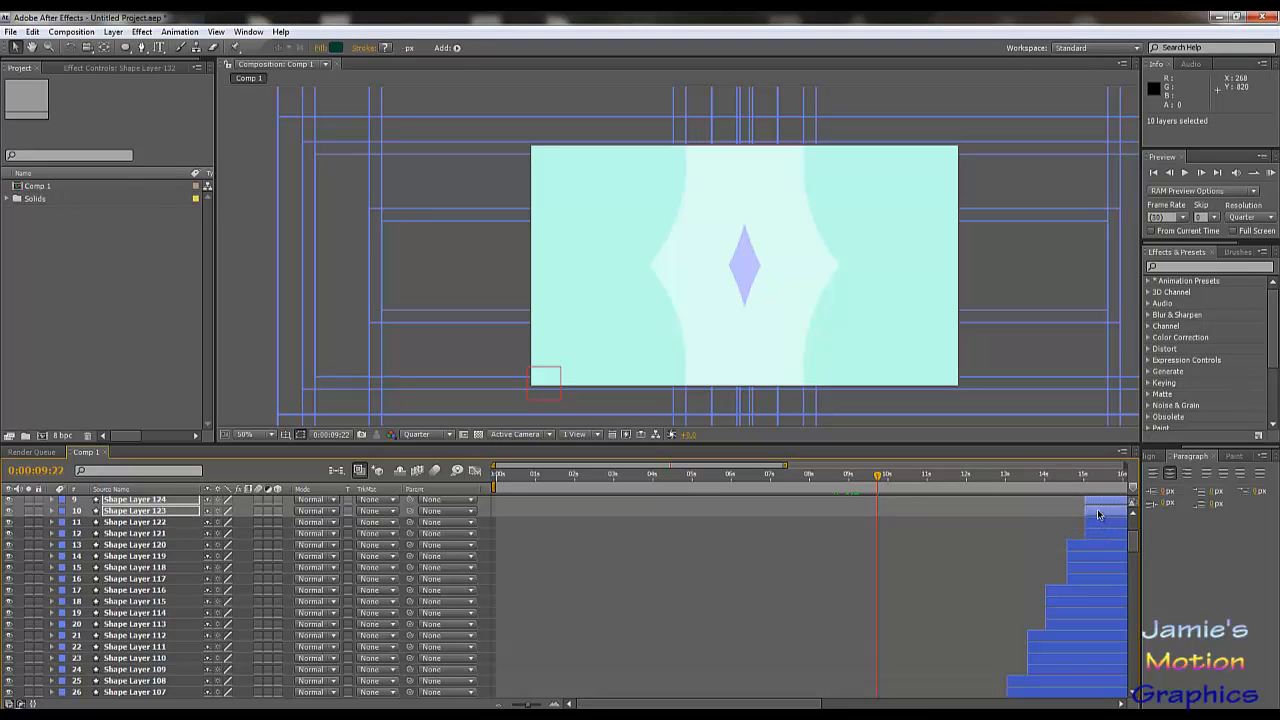
{"action": "left_click", "coordinate": [1099, 511], "text": "ctrl"}
{"action": "left_click", "coordinate": [1092, 503], "text": "ctrl"}
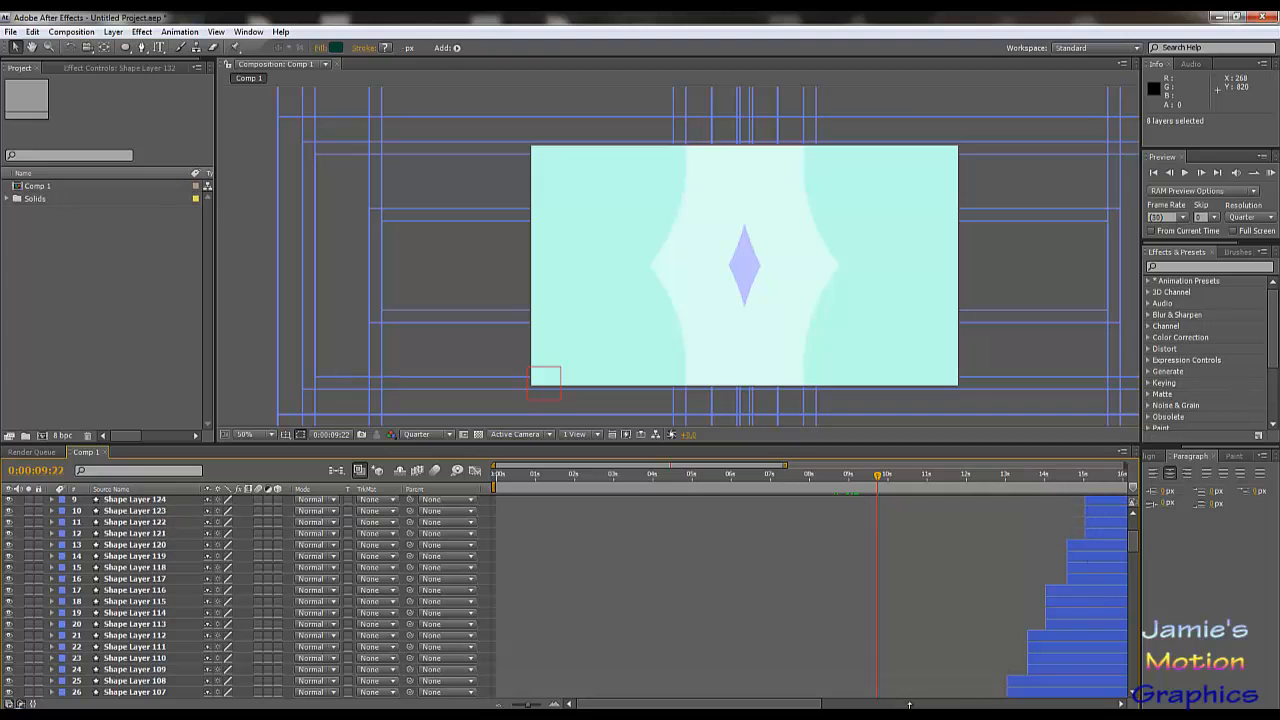
{"action": "scroll", "coordinate": [899, 593], "scroll_direction": "right", "scroll_amount": 10}
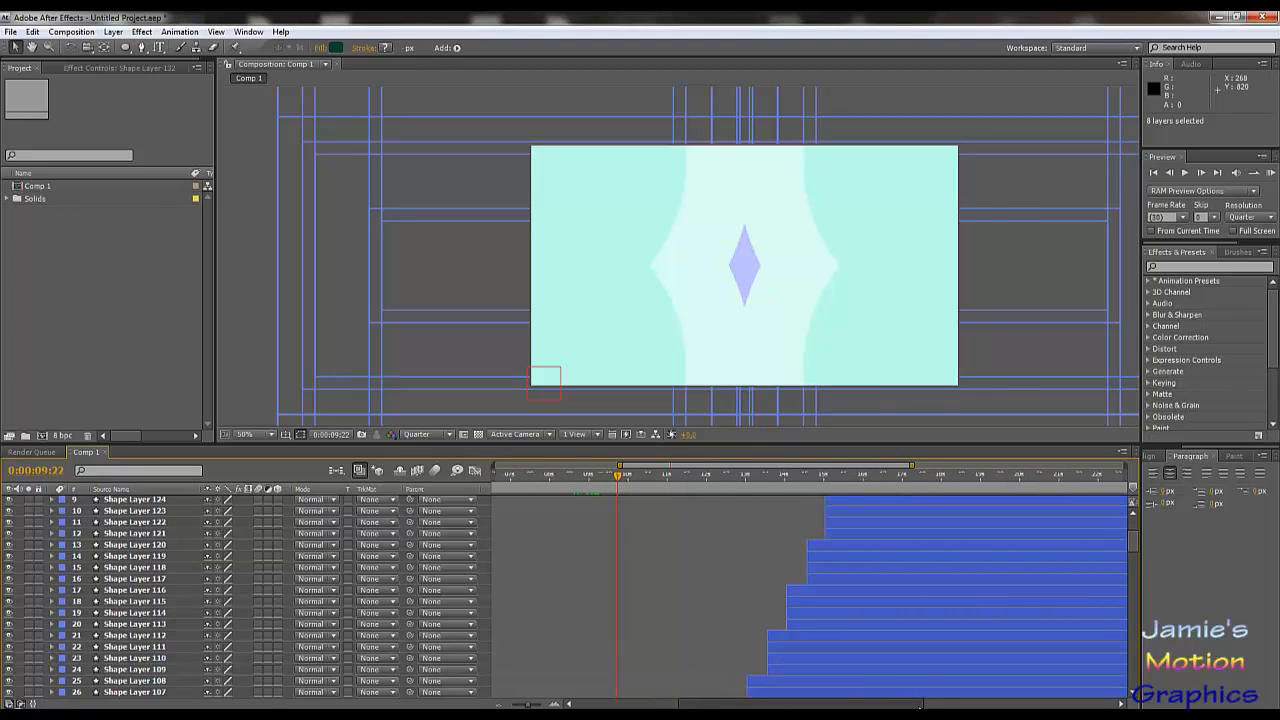
{"action": "scroll", "coordinate": [899, 593], "scroll_direction": "up", "scroll_amount": 3}
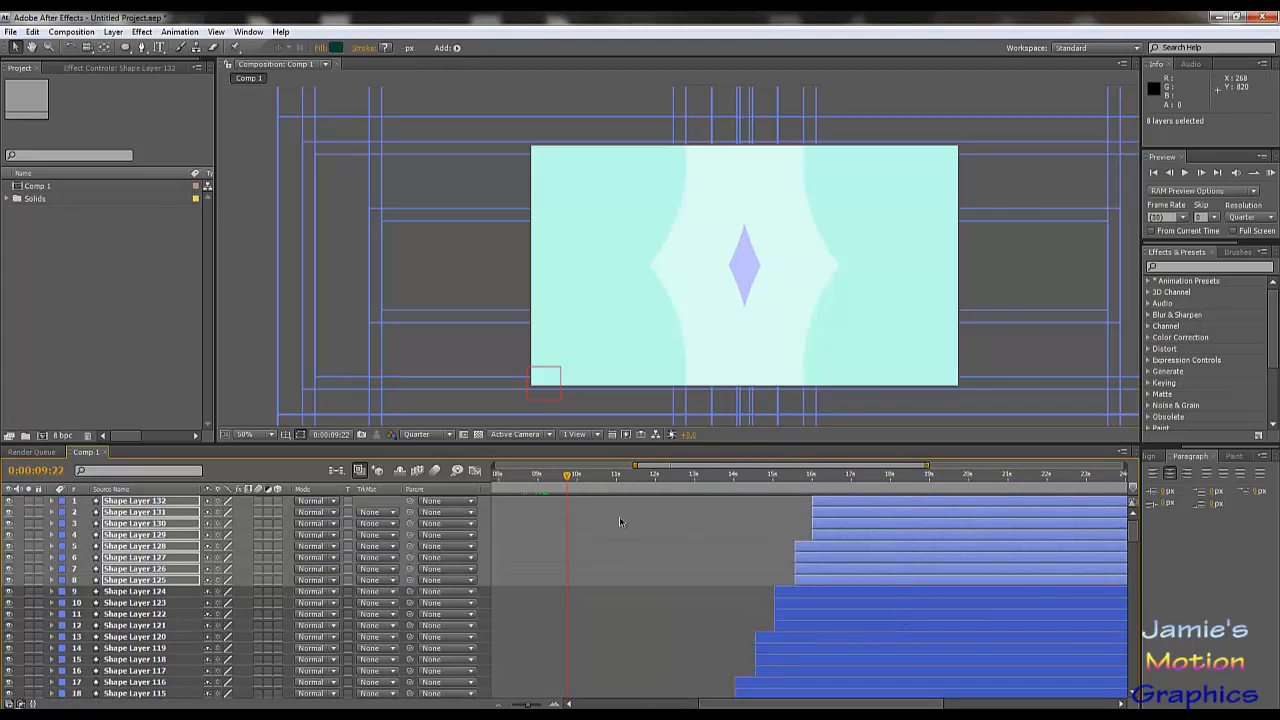
{"action": "left_click", "coordinate": [336, 47]}
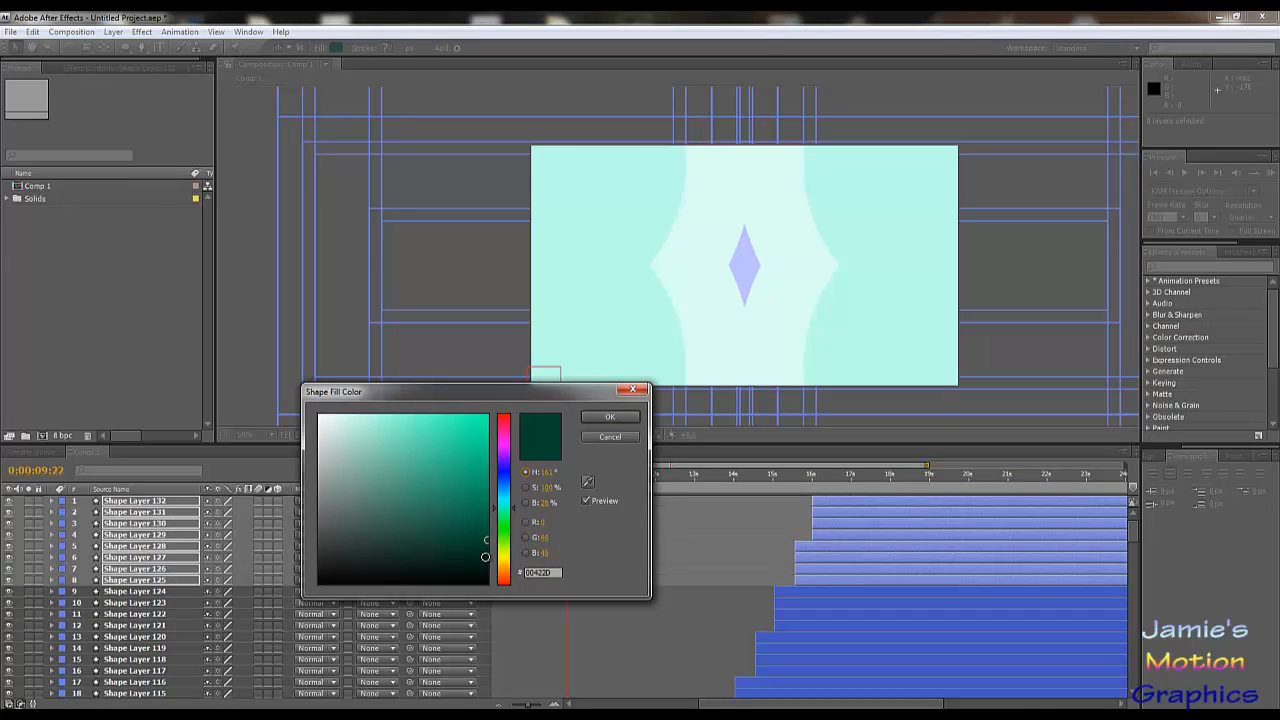
{"action": "left_click", "coordinate": [485, 557]}
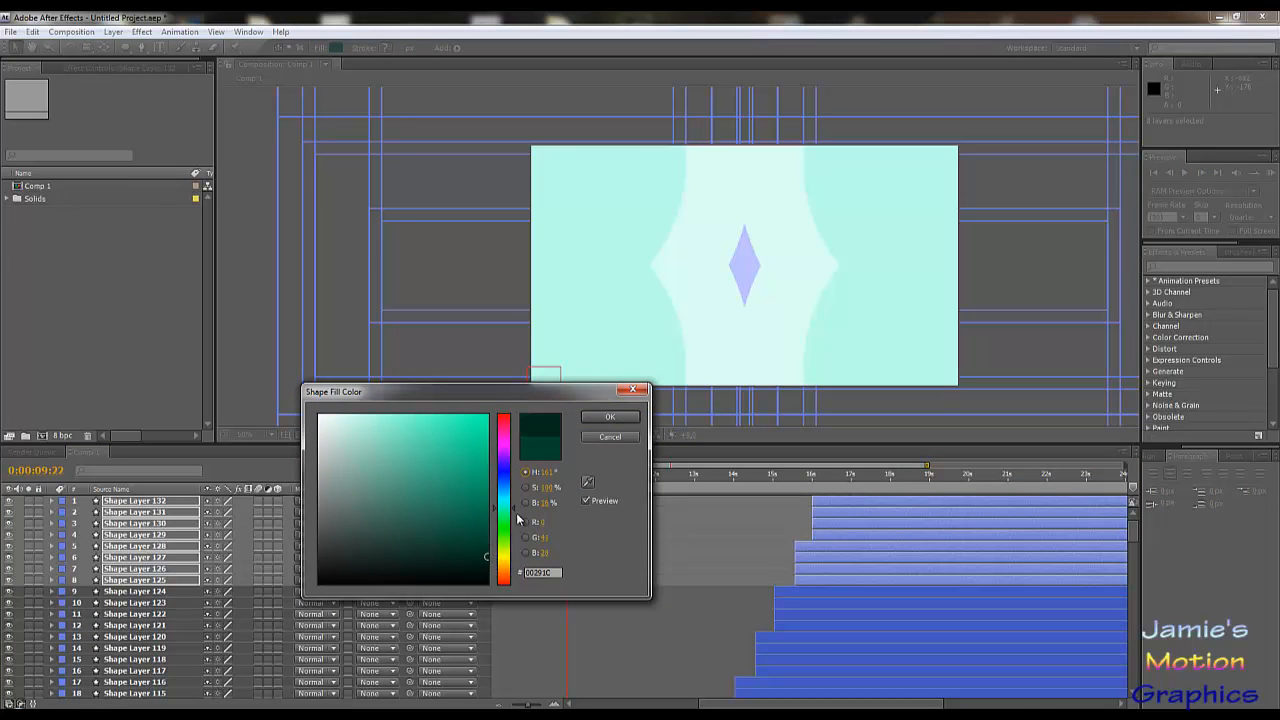
{"action": "left_click", "coordinate": [610, 418]}
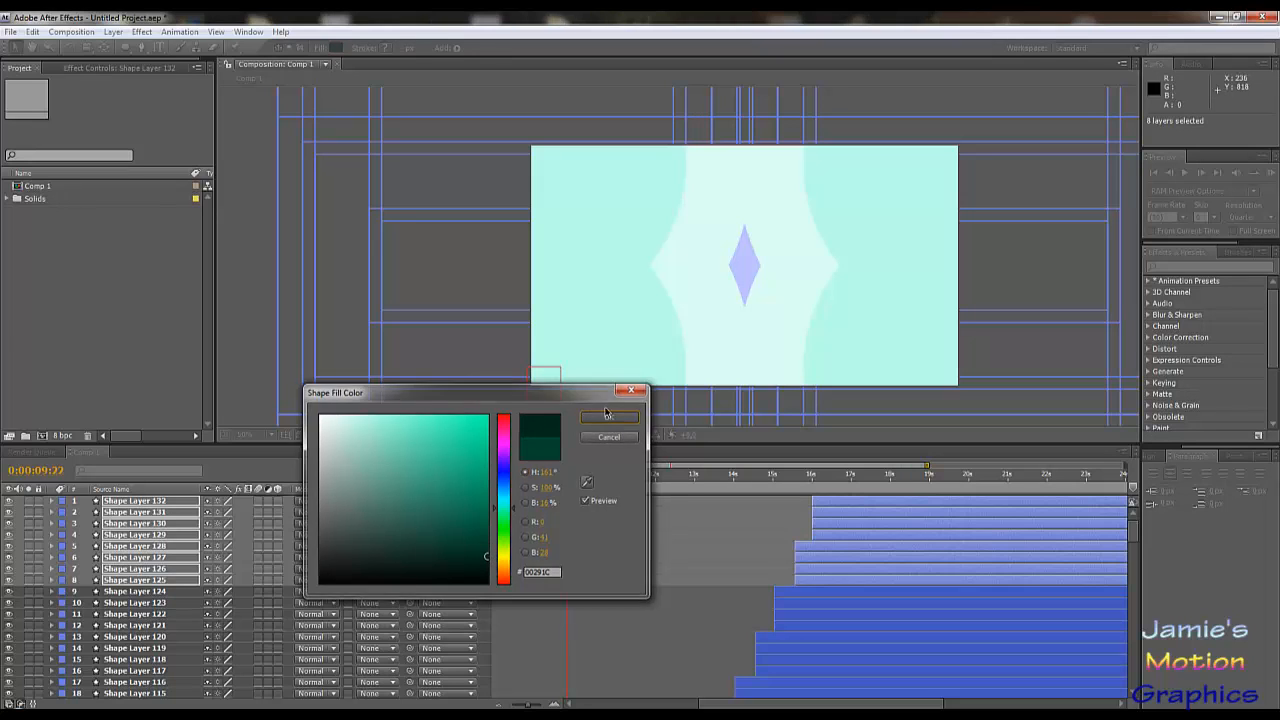
- Deselect Shape Layer 125 through Shape Layer 128, set the fill color of the remaining selected layers to 000000, and clear the selection
{"action": "left_click", "coordinate": [802, 581], "text": "ctrl"}
{"action": "left_click", "coordinate": [802, 569], "text": "ctrl"}
{"action": "left_click", "coordinate": [802, 558], "text": "ctrl"}
{"action": "left_click", "coordinate": [802, 548], "text": "ctrl"}
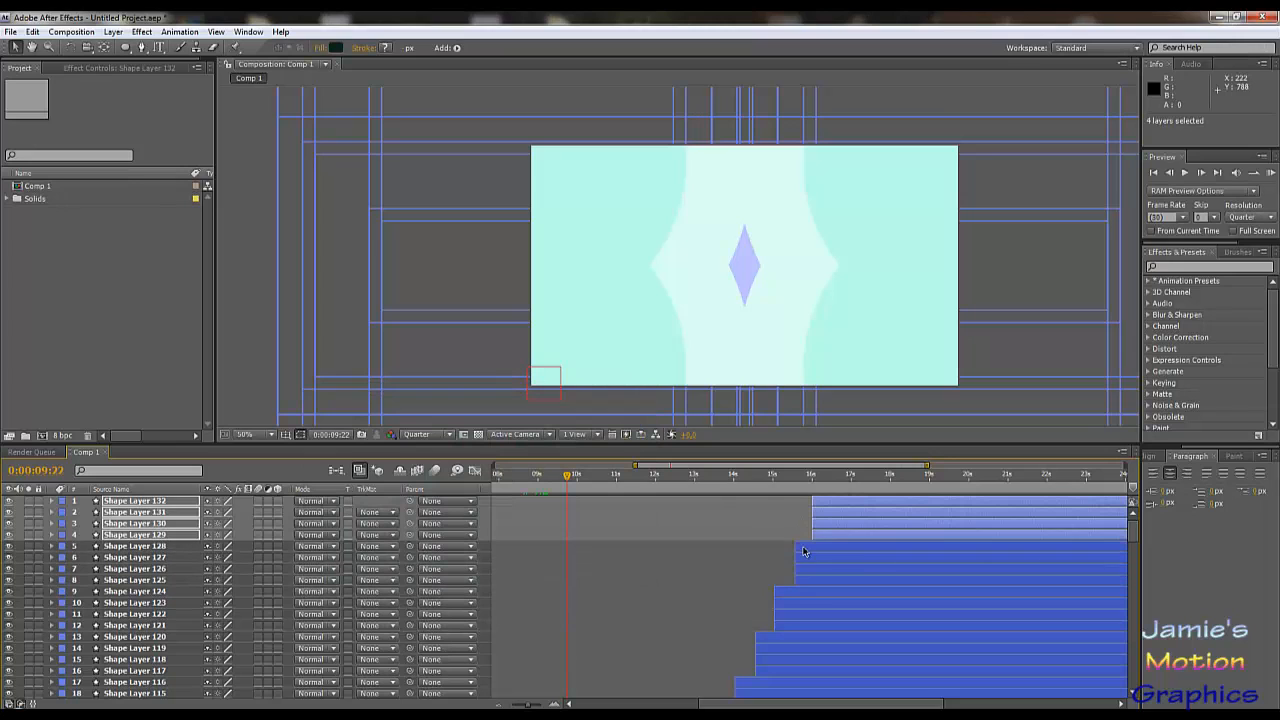
{"action": "left_click", "coordinate": [336, 47]}
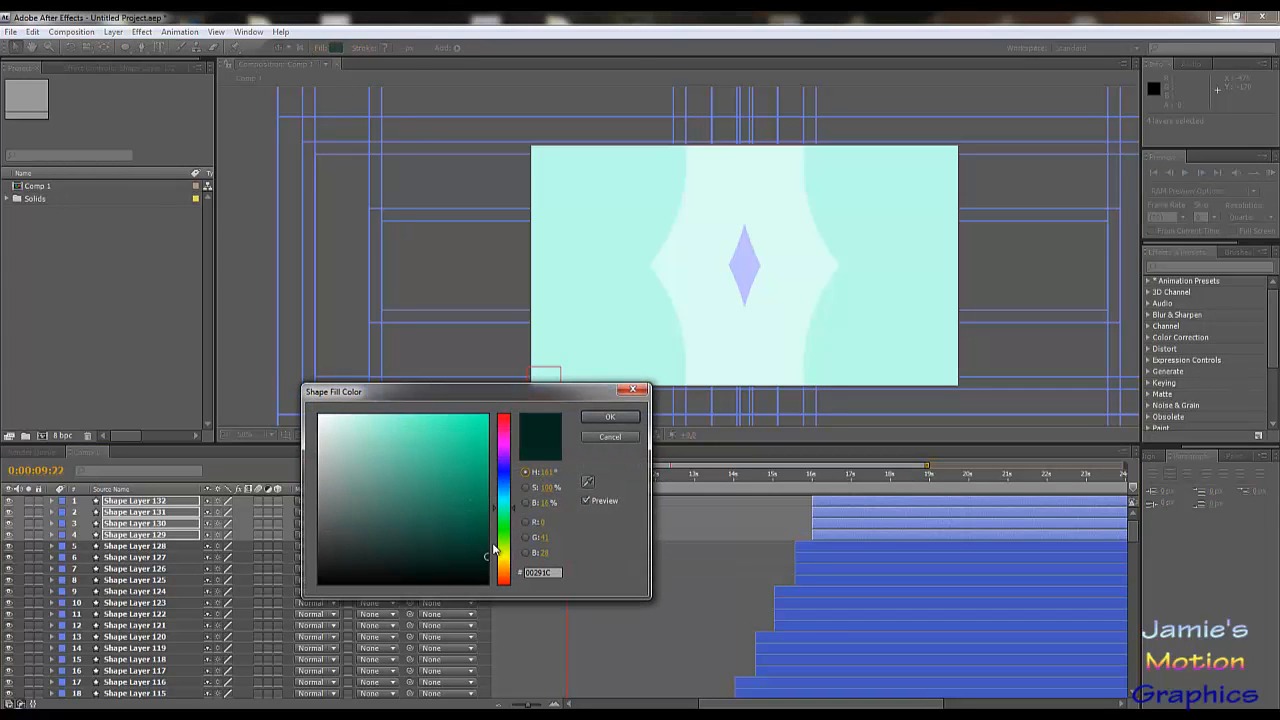
{"action": "left_click_drag", "start_coordinate": [470, 568], "coordinate": [501, 587]}
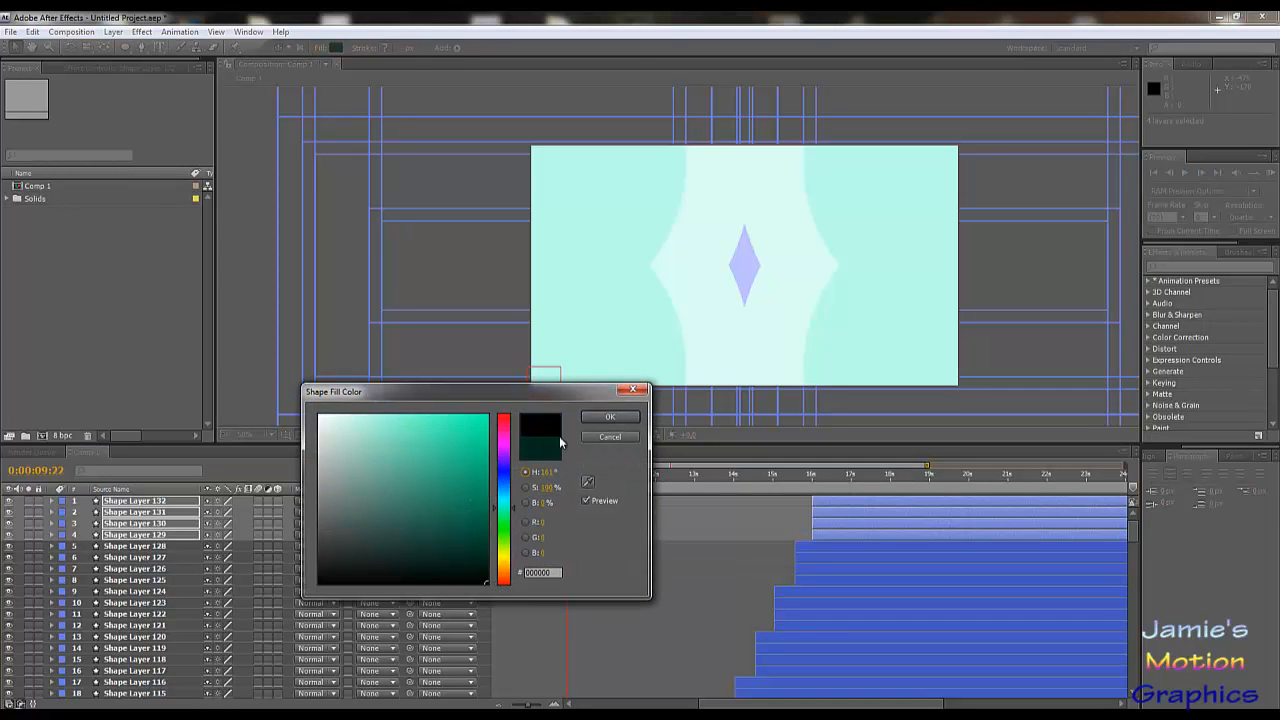
{"action": "left_click", "coordinate": [610, 416]}
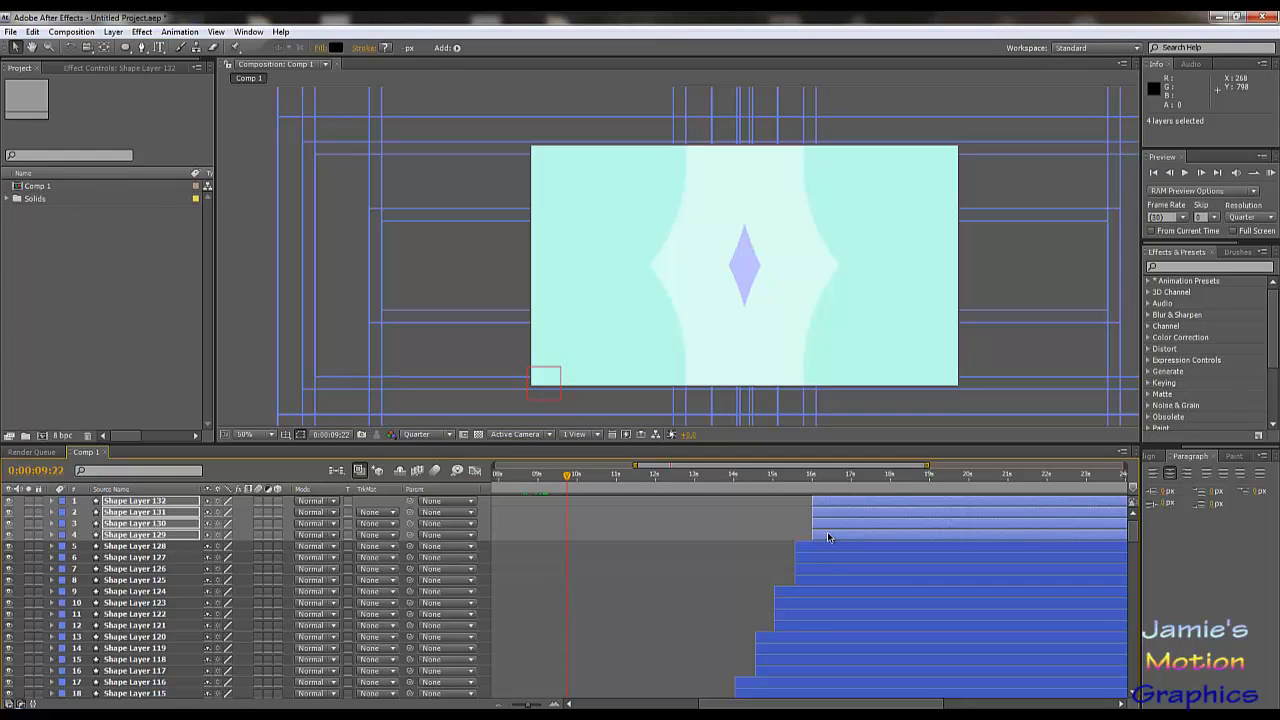
{"action": "key", "text": "F2"}
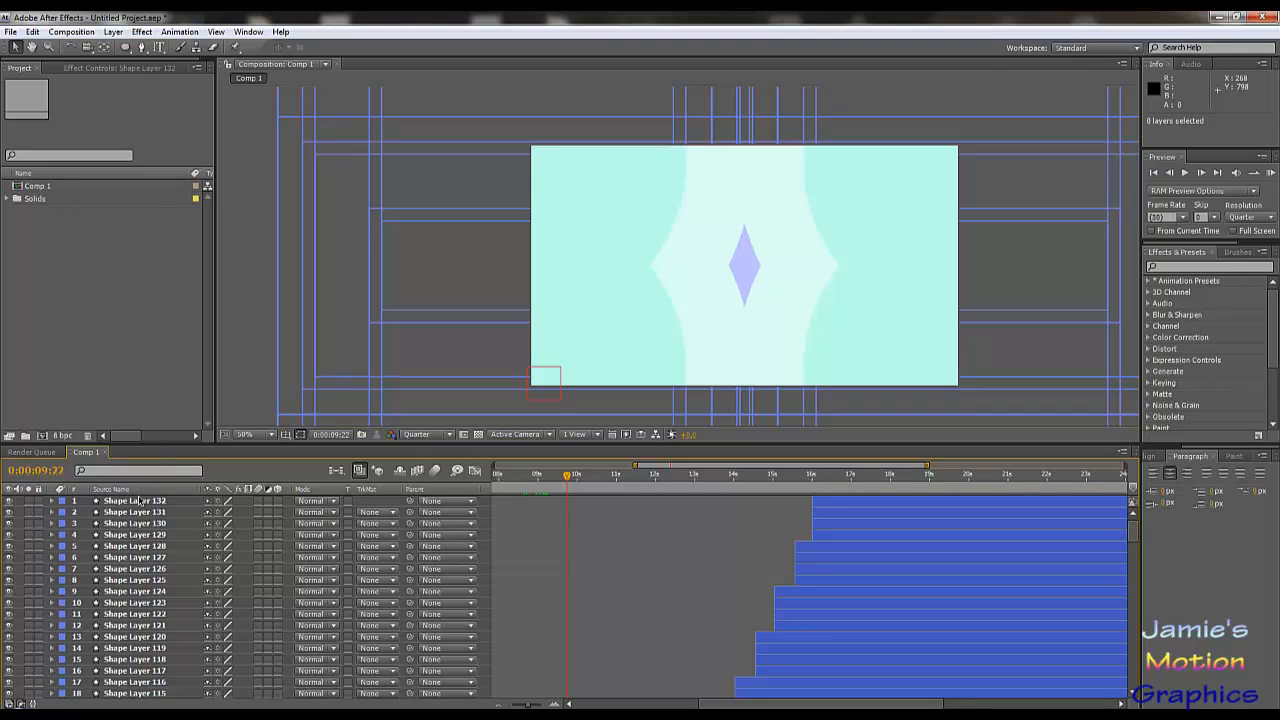
- Preview the animation around 0:00:09:00 and compare the circles of Shape Layer 69 through 72 with Shape Layer 76
{"action": "mouse_move", "coordinate": [535, 470]}
{"action": "left_mouse_down"}
{"action": "mouse_move", "coordinate": [527, 484]}
{"action": "mouse_move", "coordinate": [612, 484]}
{"action": "mouse_move", "coordinate": [533, 481]}
{"action": "left_mouse_up"}
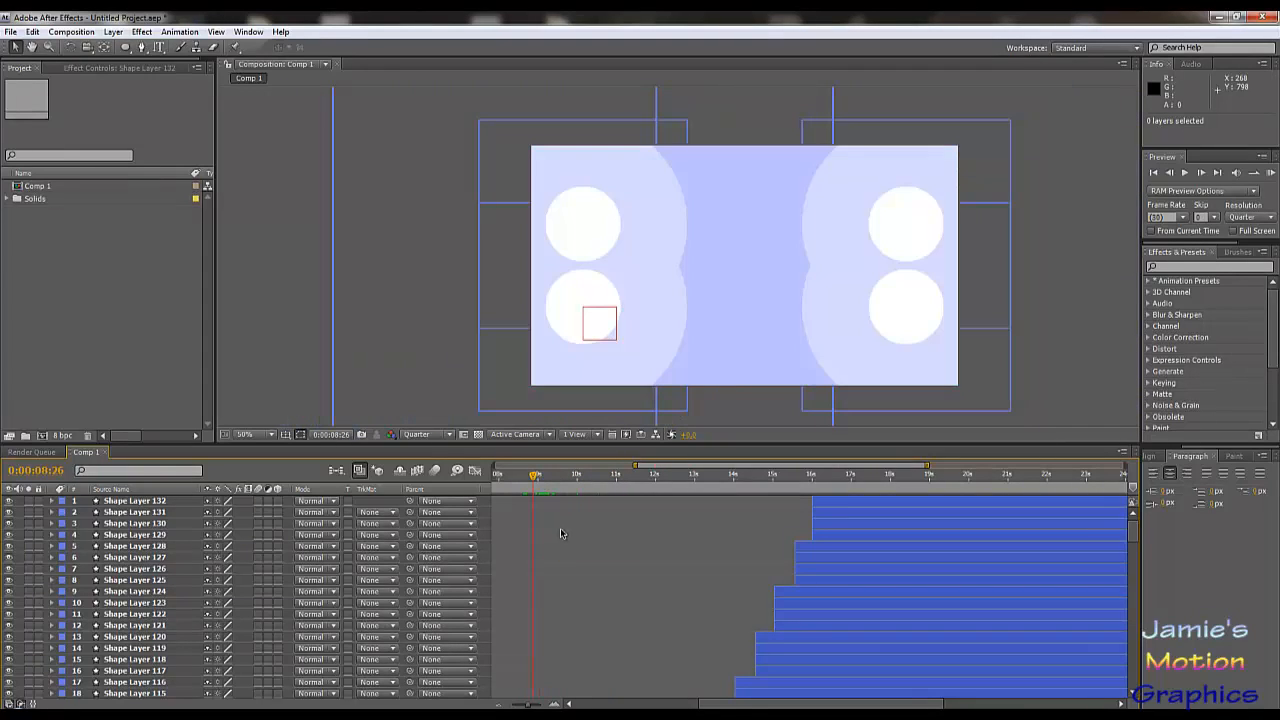
{"action": "scroll", "coordinate": [565, 570], "scroll_direction": "down", "scroll_amount": 5}
{"action": "scroll", "coordinate": [565, 570], "scroll_direction": "down", "scroll_amount": 4}
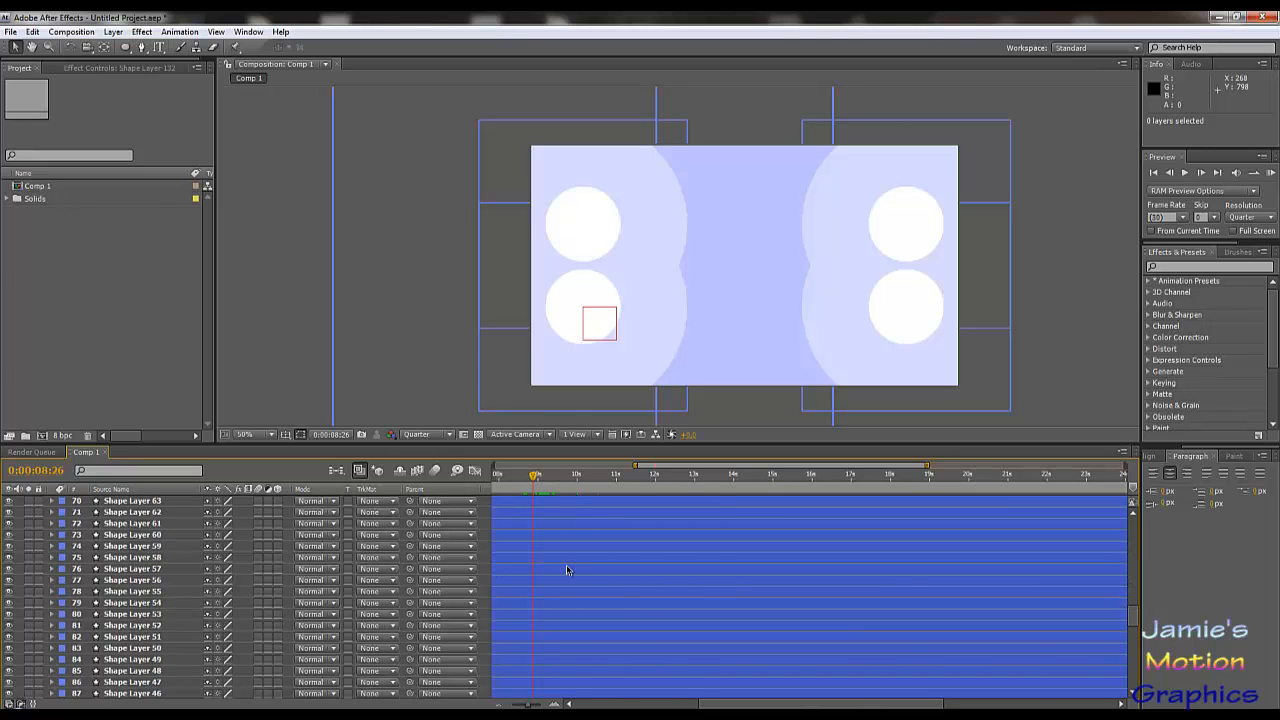
{"action": "left_click", "coordinate": [1185, 173]}
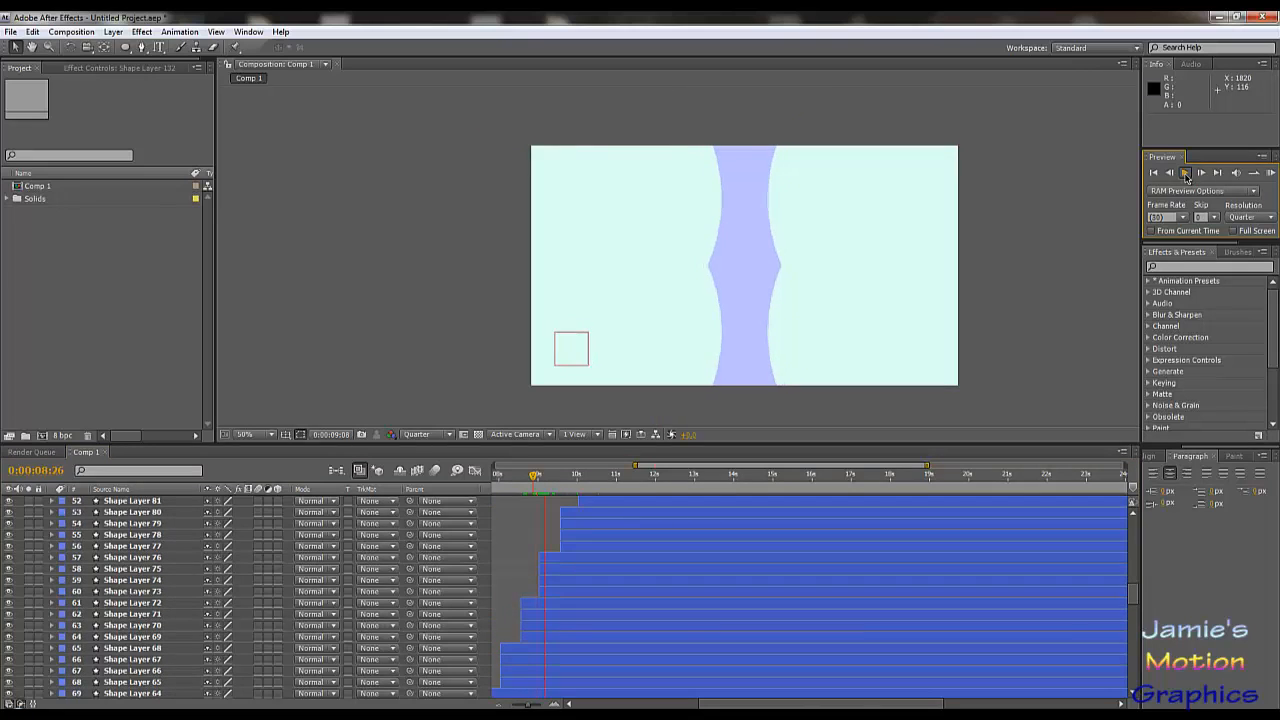
{"action": "left_click", "coordinate": [1186, 175]}
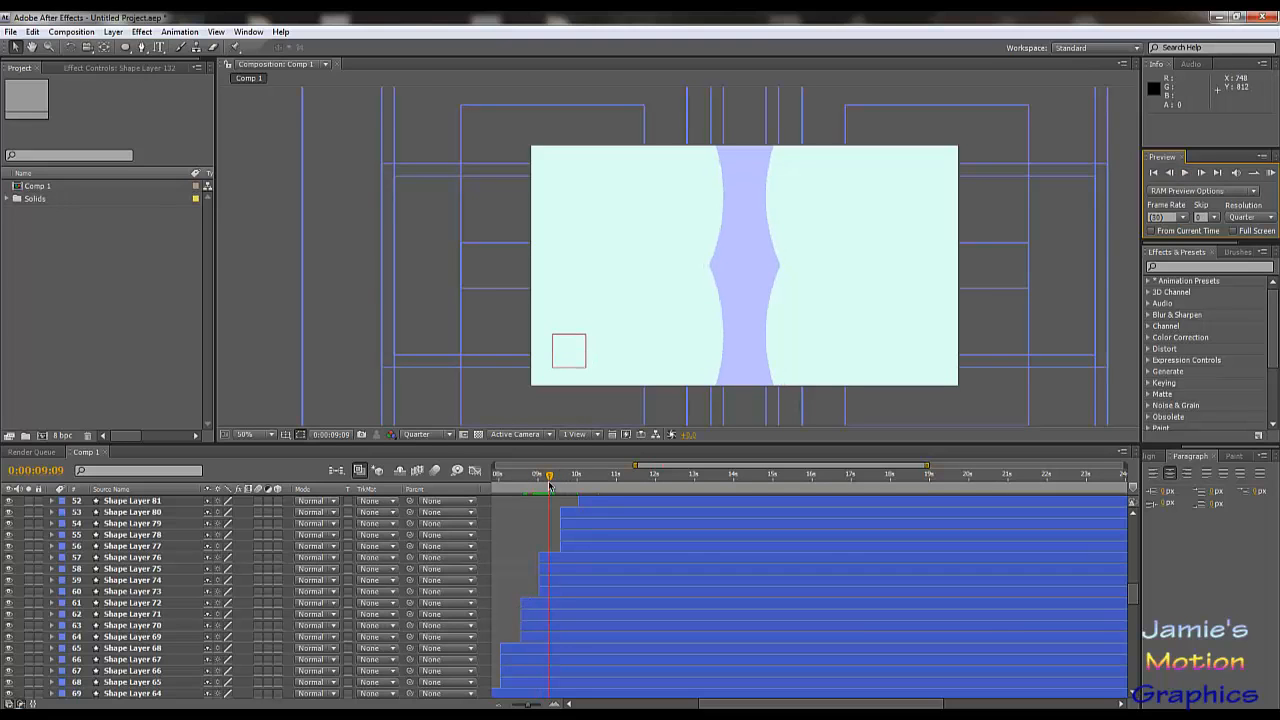
{"action": "left_click_drag", "start_coordinate": [549, 486], "coordinate": [547, 573]}
{"action": "left_click", "coordinate": [547, 560]}
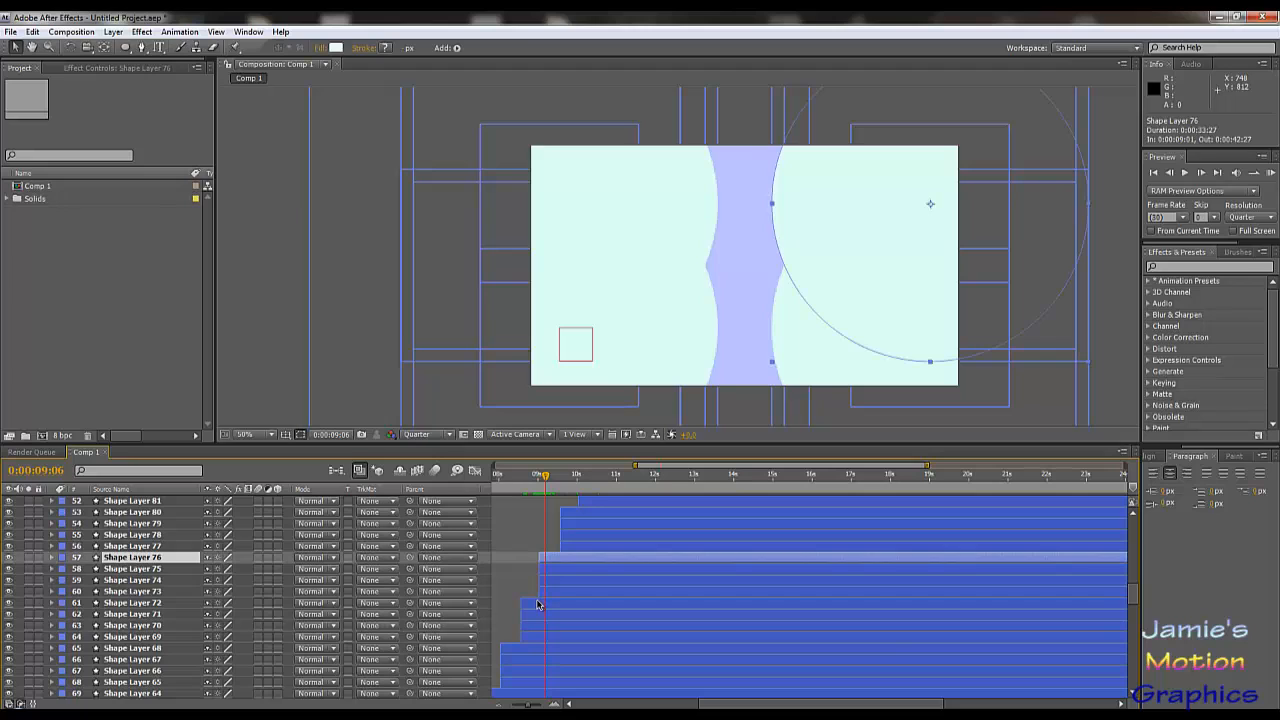
{"action": "left_click", "coordinate": [538, 604]}
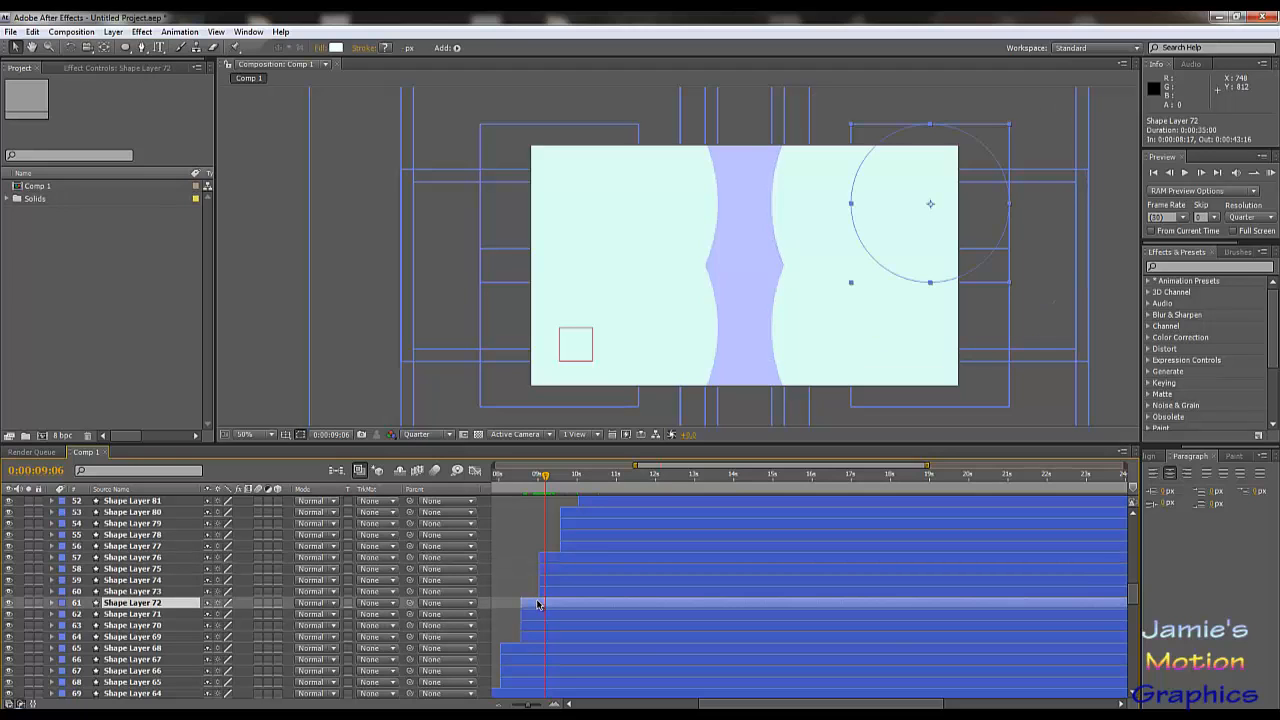
{"action": "left_click", "coordinate": [547, 559]}
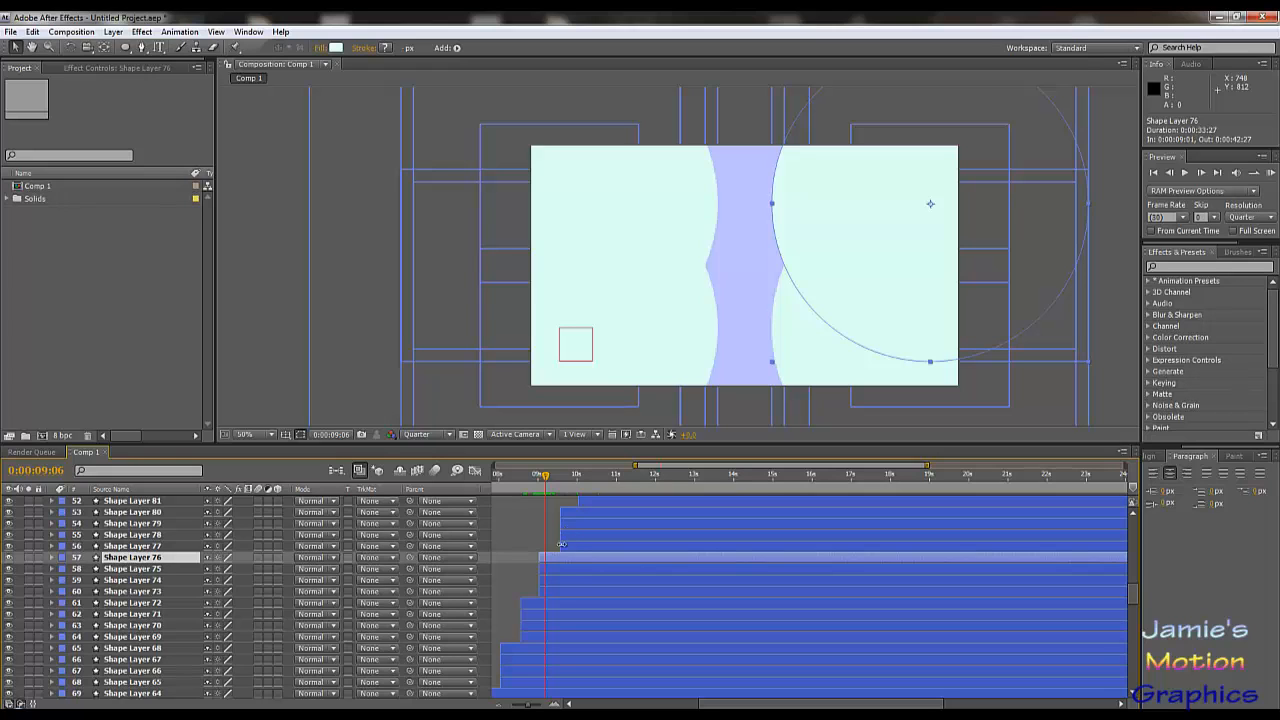
{"action": "scroll", "coordinate": [714, 366], "scroll_direction": "up", "scroll_amount": 2}
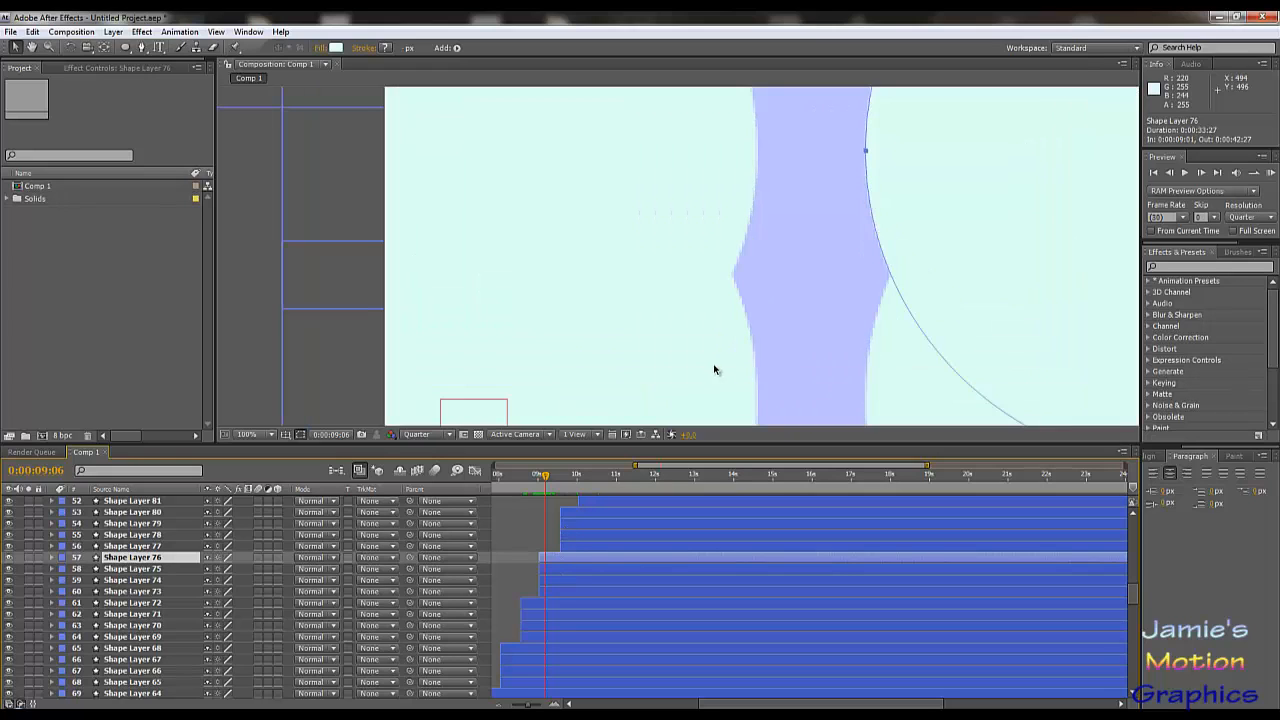
{"action": "scroll", "coordinate": [700, 368], "scroll_direction": "down", "scroll_amount": 2}
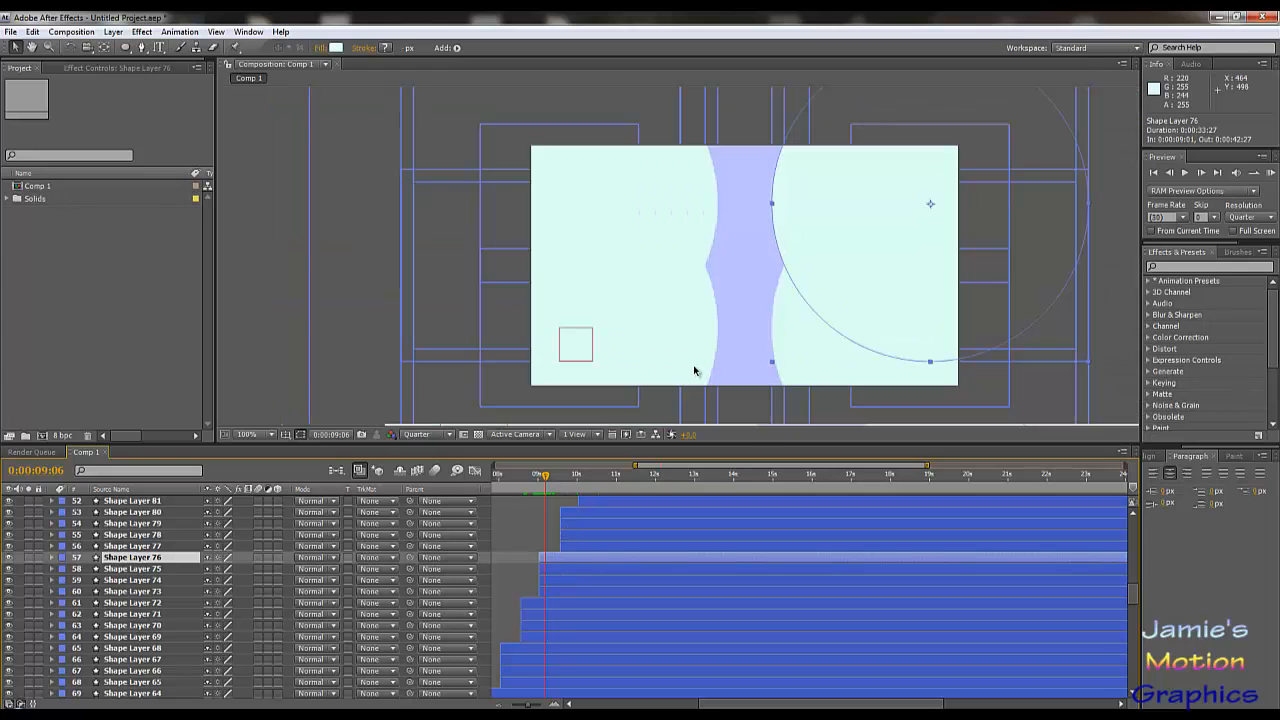
{"action": "left_click", "coordinate": [531, 606]}
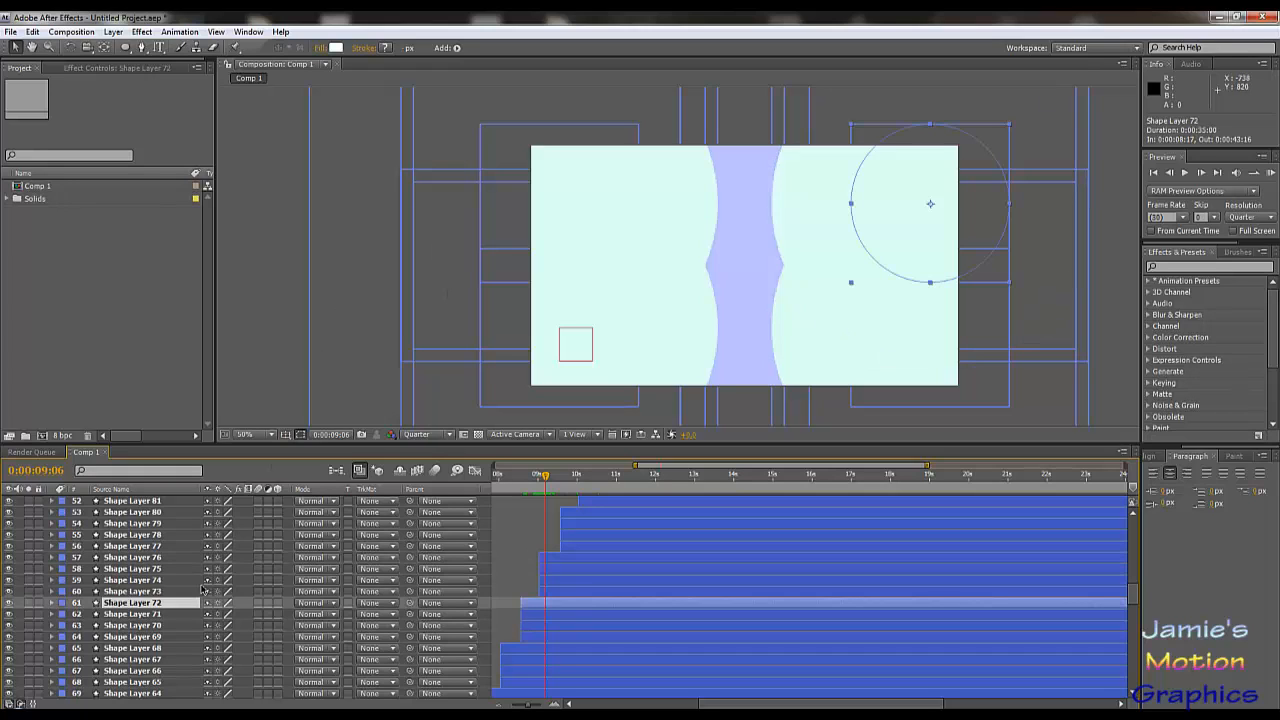
{"action": "left_click", "coordinate": [530, 640], "text": "shift"}
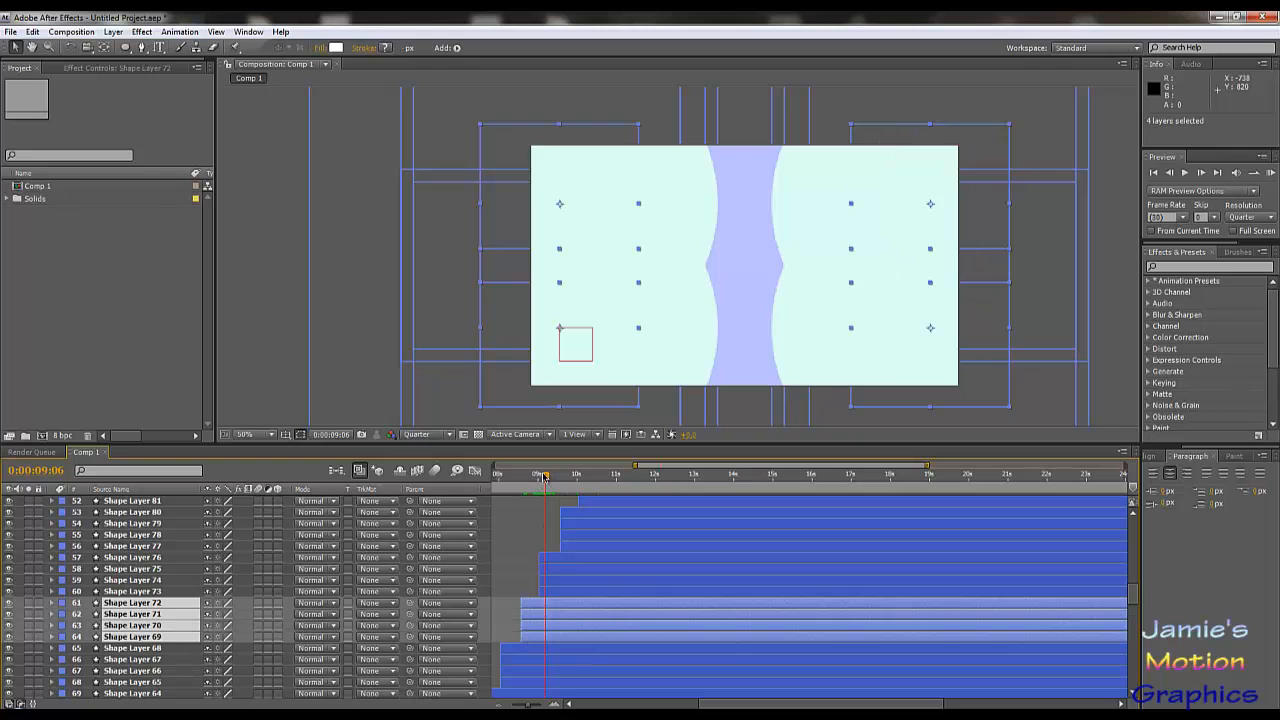
{"action": "mouse_move", "coordinate": [544, 477]}
{"action": "left_mouse_down"}
{"action": "mouse_move", "coordinate": [529, 480]}
{"action": "mouse_move", "coordinate": [542, 488]}
{"action": "left_mouse_up"}
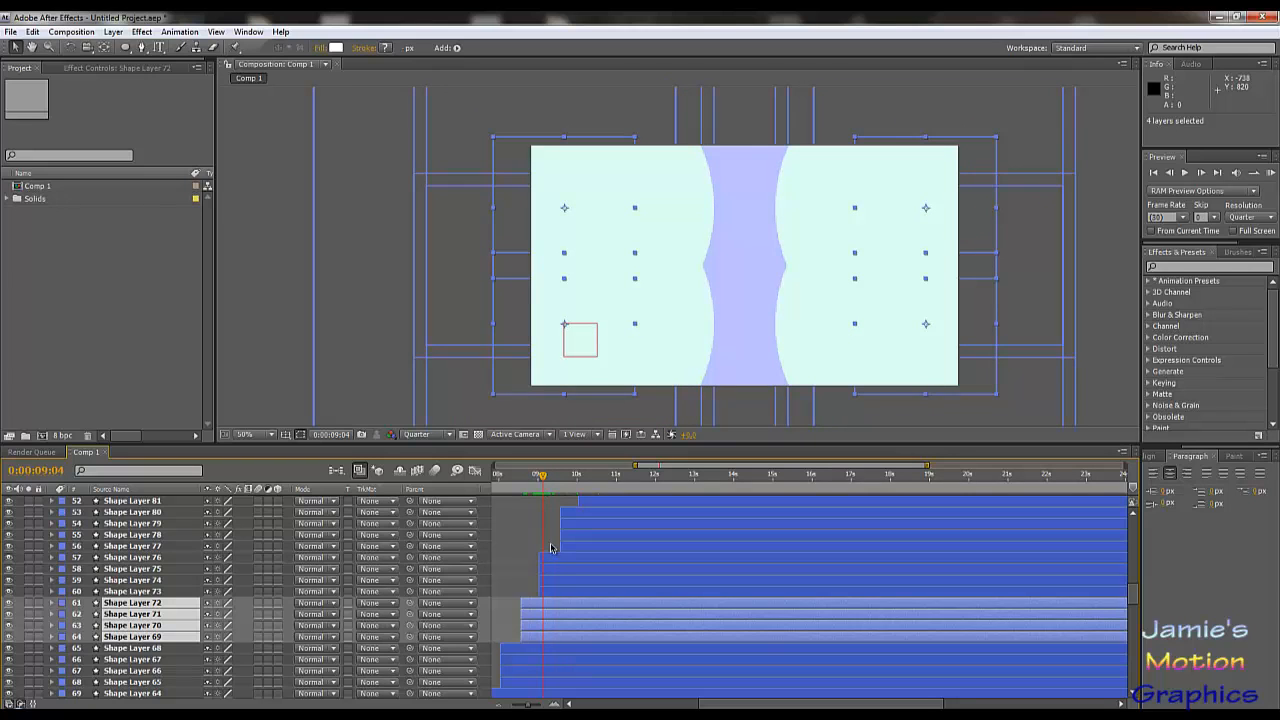
- Reveal the keyframes of Shape Layer 73 through Shape Layer 76 and shift their Size keyframes to start at 0:00:09:00
{"action": "left_click", "coordinate": [548, 560]}
{"action": "left_click", "coordinate": [553, 590], "text": "shift"}
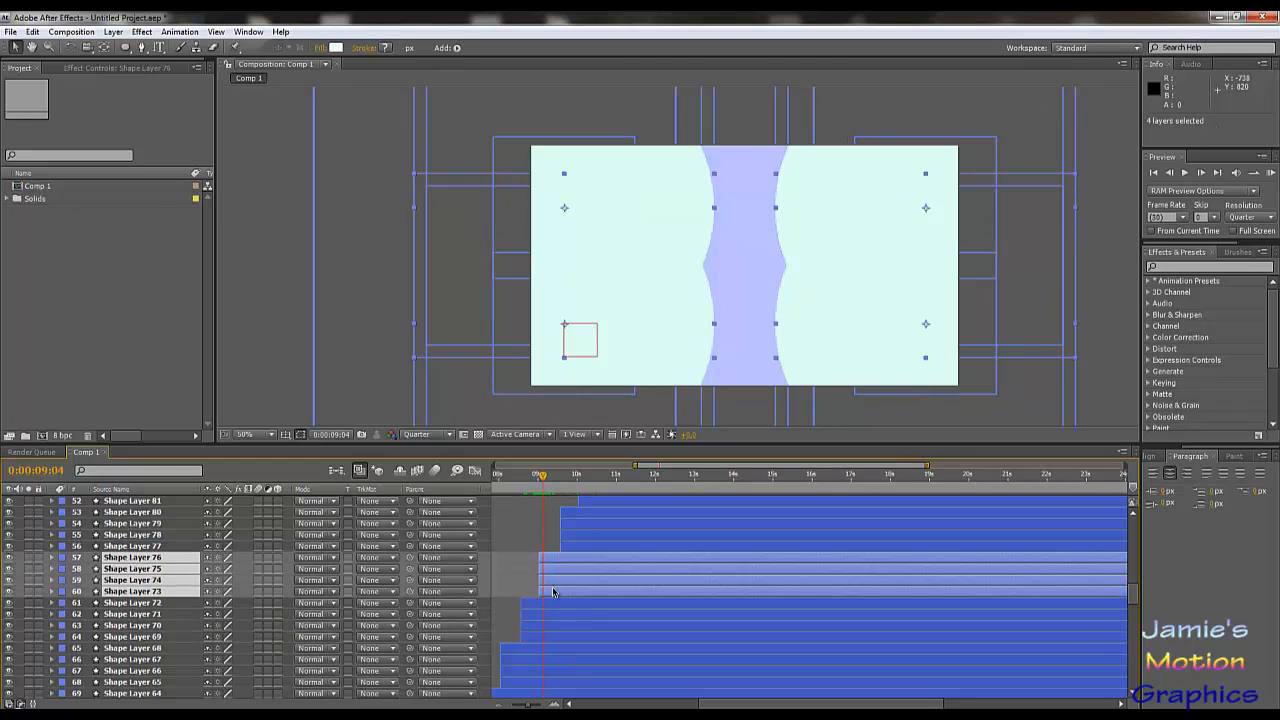
{"action": "key", "text": "u"}
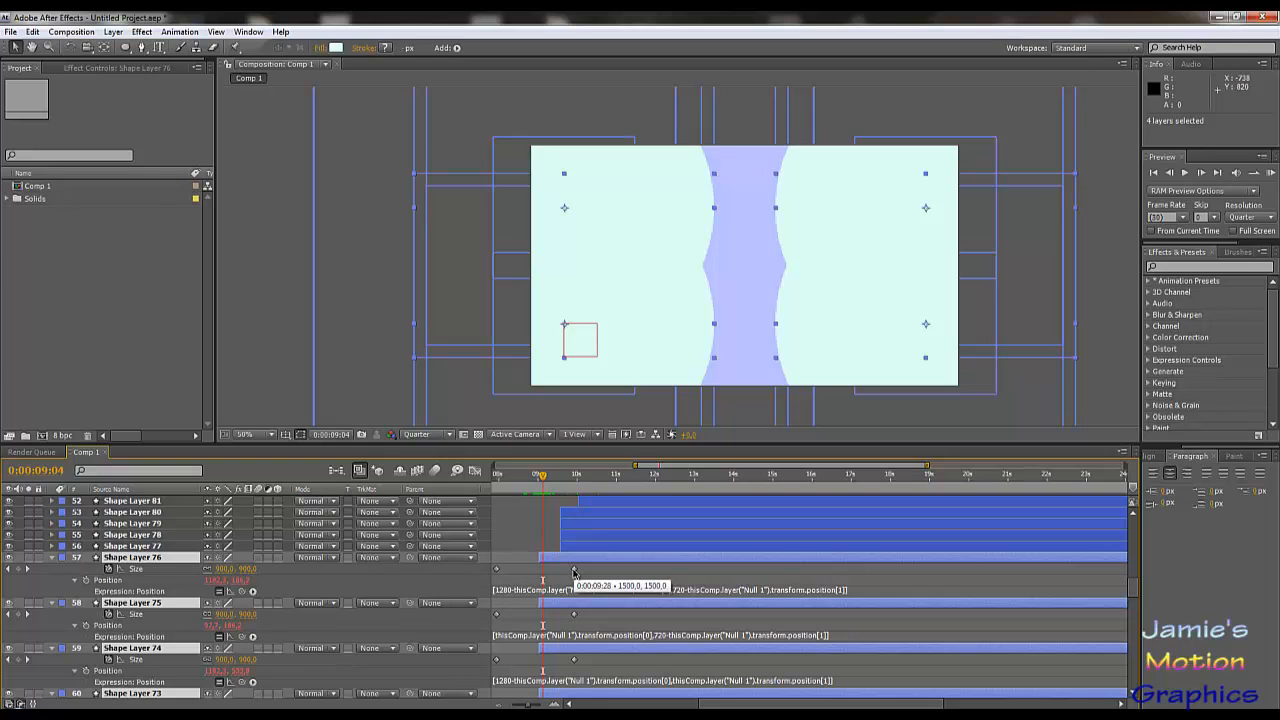
{"action": "left_click", "coordinate": [574, 571]}
{"action": "scroll", "coordinate": [574, 571], "scroll_direction": "down", "scroll_amount": 2}
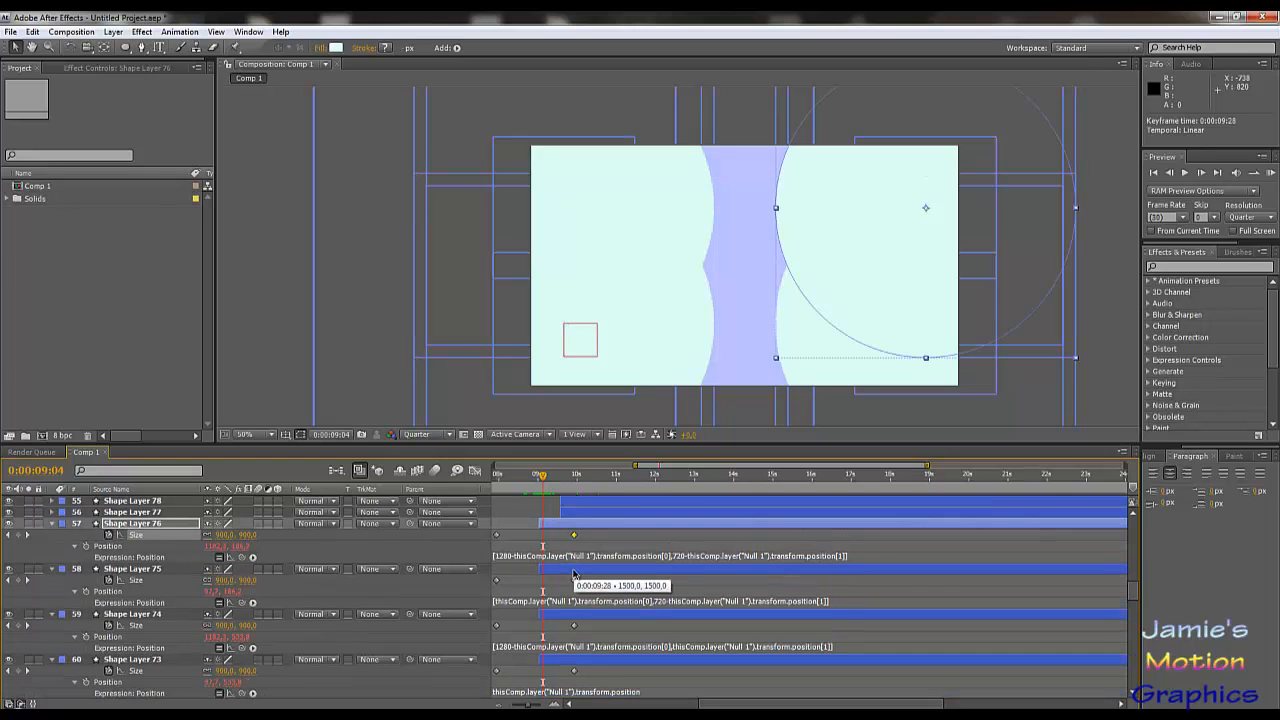
{"action": "scroll", "coordinate": [574, 571], "scroll_direction": "down", "scroll_amount": 2}
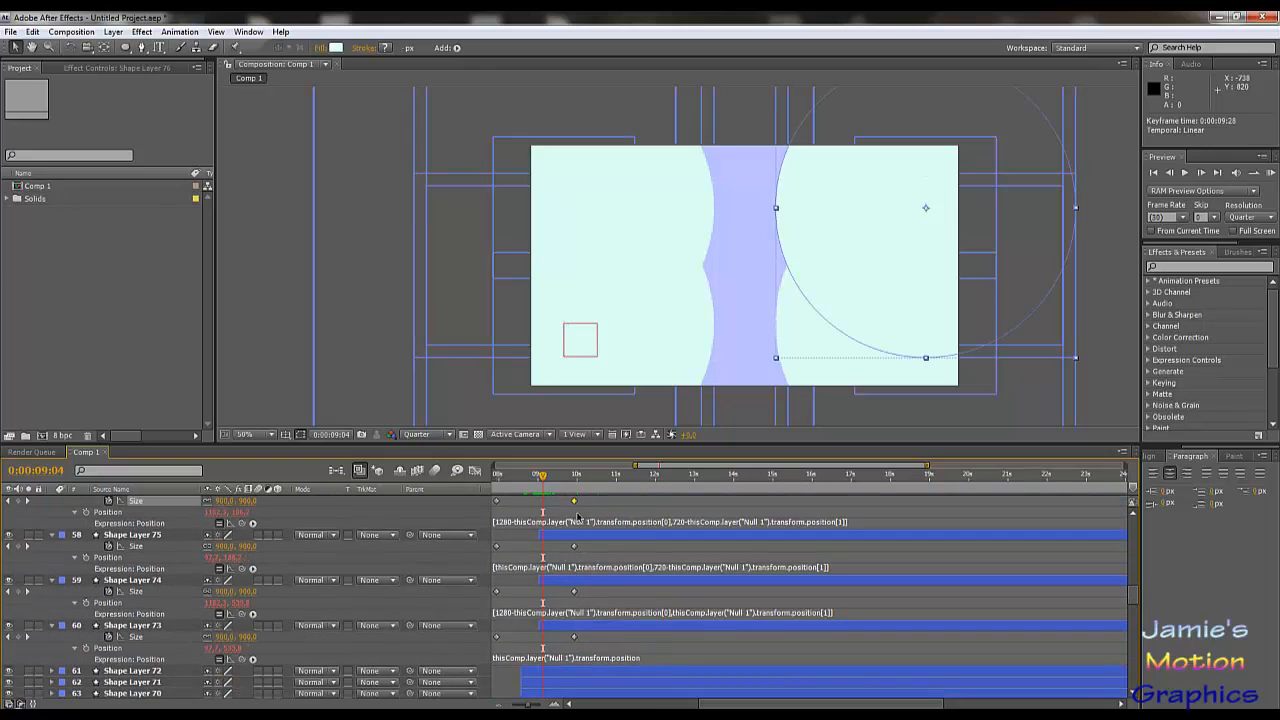
{"action": "left_click_drag", "start_coordinate": [589, 505], "coordinate": [540, 644]}
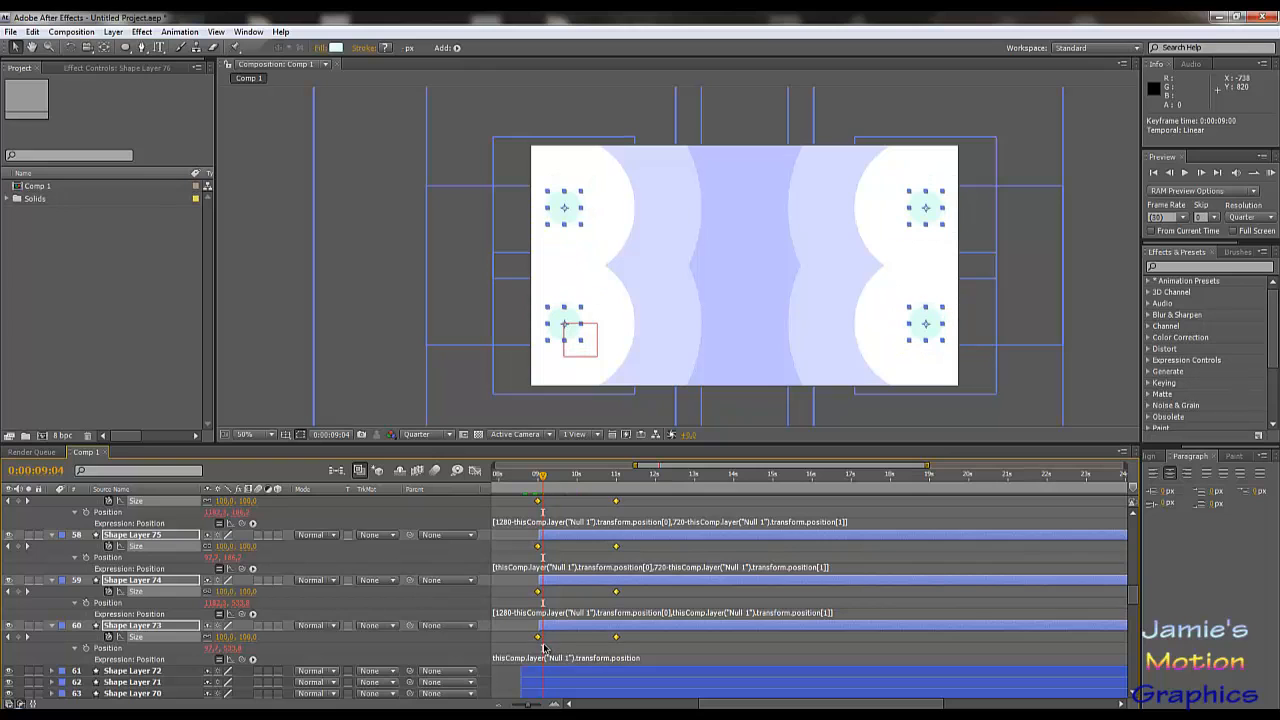
- Reveal the animated properties of all layers and examine how their Size keyframes line up with the layer start times
{"action": "scroll", "coordinate": [543, 643], "scroll_direction": "up", "scroll_amount": 3}
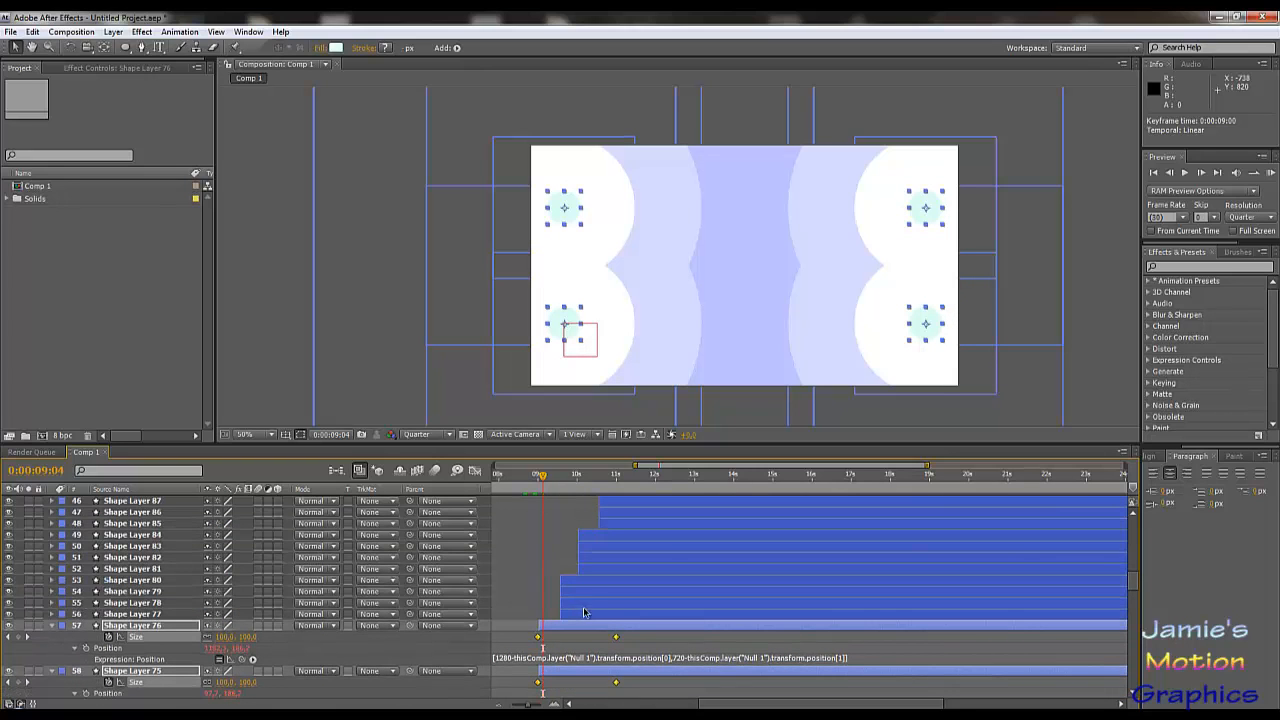
{"action": "left_click", "coordinate": [585, 613]}
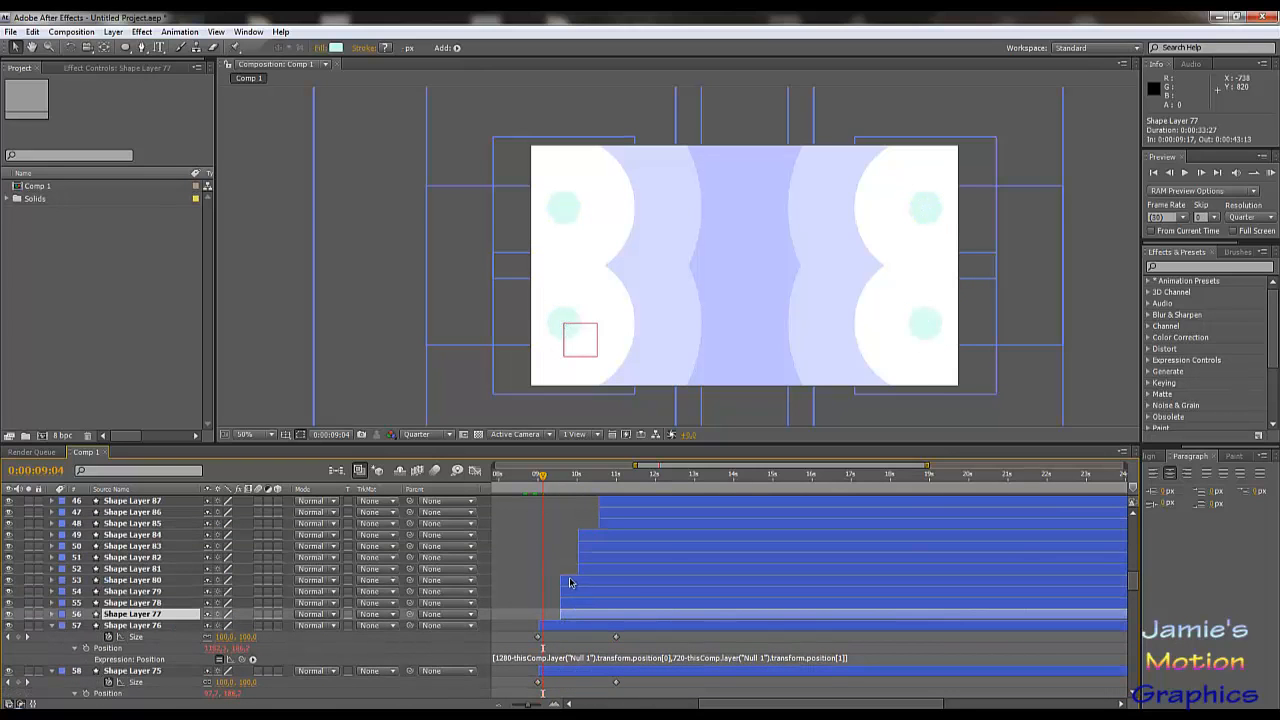
{"action": "key", "text": "ctrl+a"}
{"action": "key", "text": "u"}
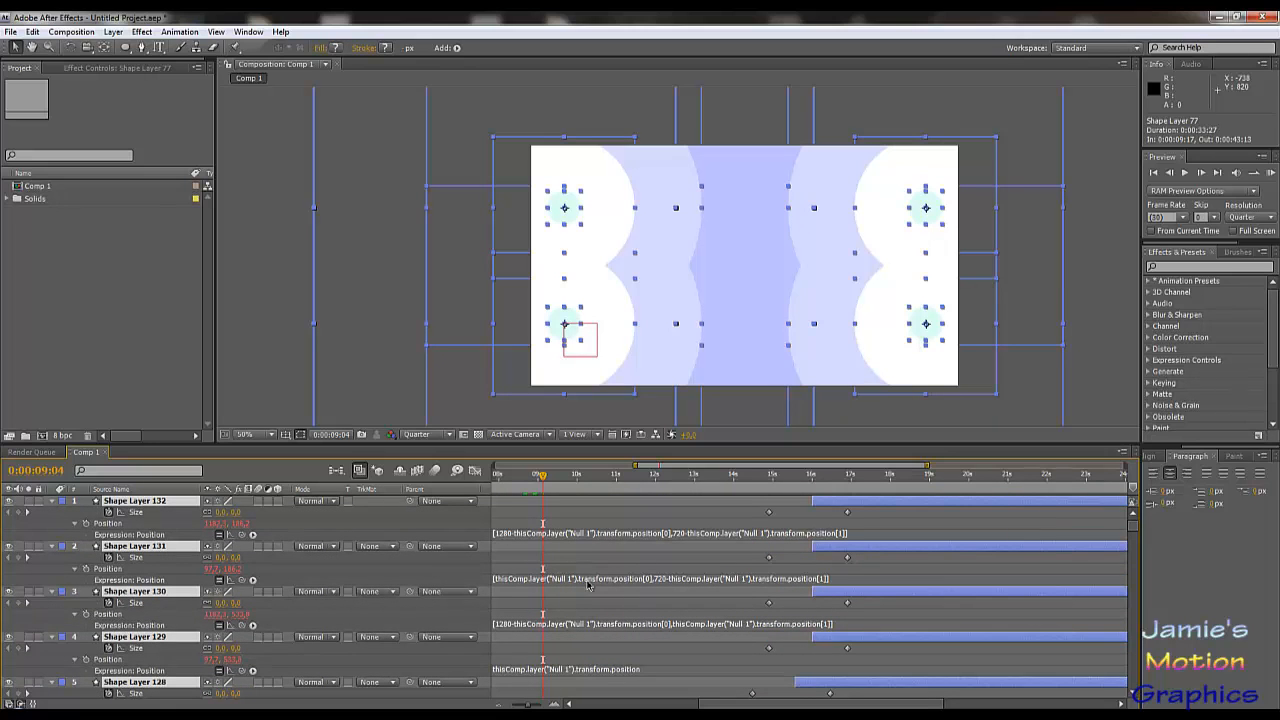
{"action": "scroll", "coordinate": [600, 580], "scroll_direction": "down", "scroll_amount": 11}
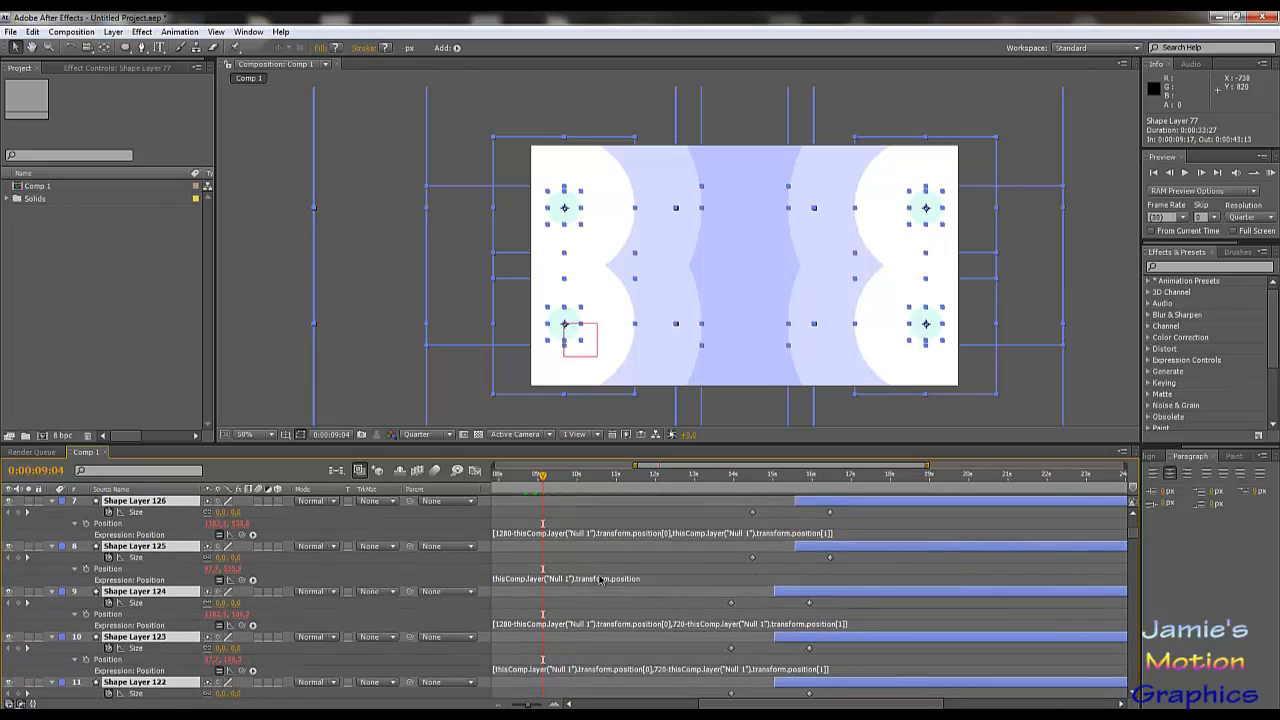
{"action": "scroll", "coordinate": [600, 580], "scroll_direction": "down", "scroll_amount": 3}
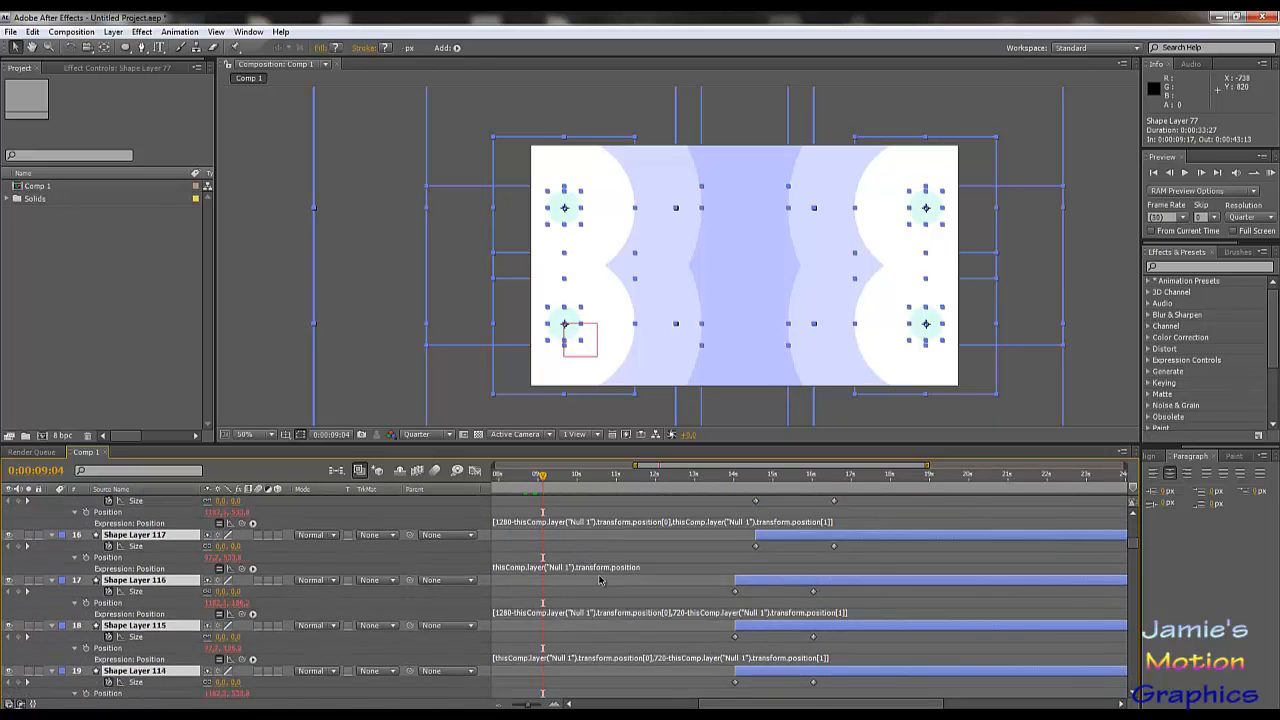
{"action": "scroll", "coordinate": [795, 628], "scroll_direction": "up", "scroll_amount": 3}
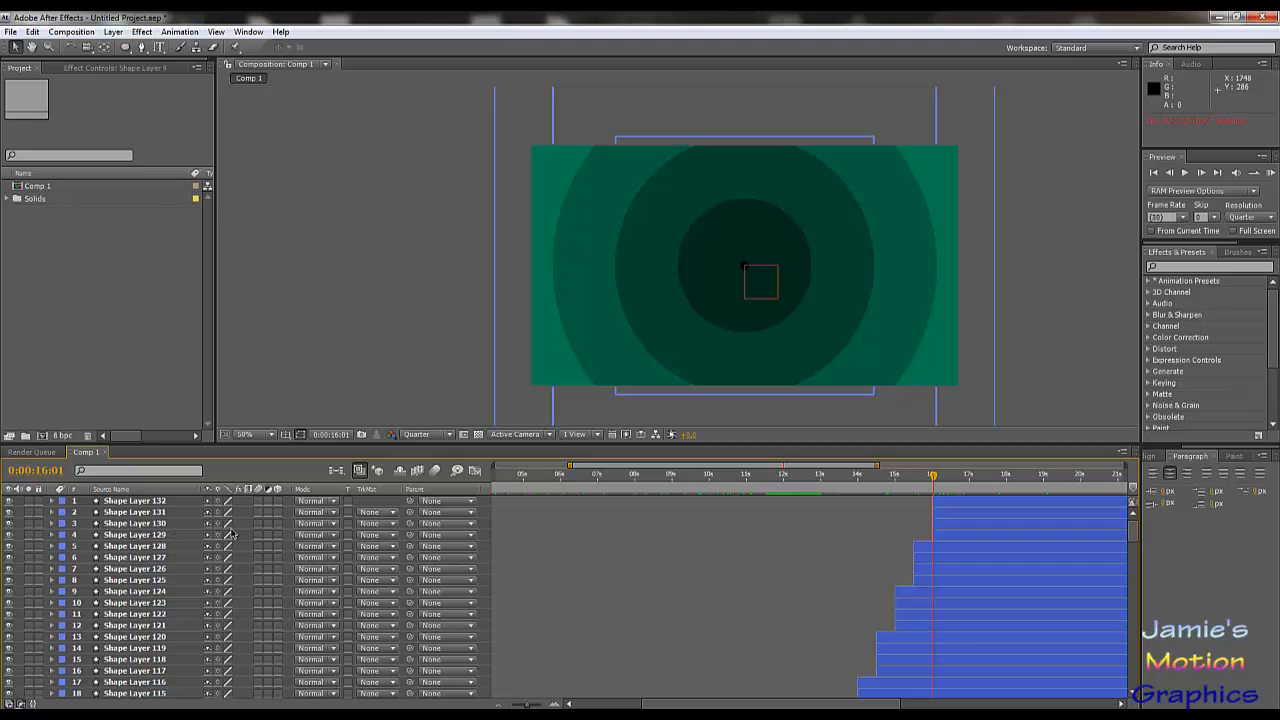
- Move the current time to 0:00:17:07 and import Logo PNG.png into the project
{"action": "left_click_drag", "start_coordinate": [742, 479], "coordinate": [932, 488]}
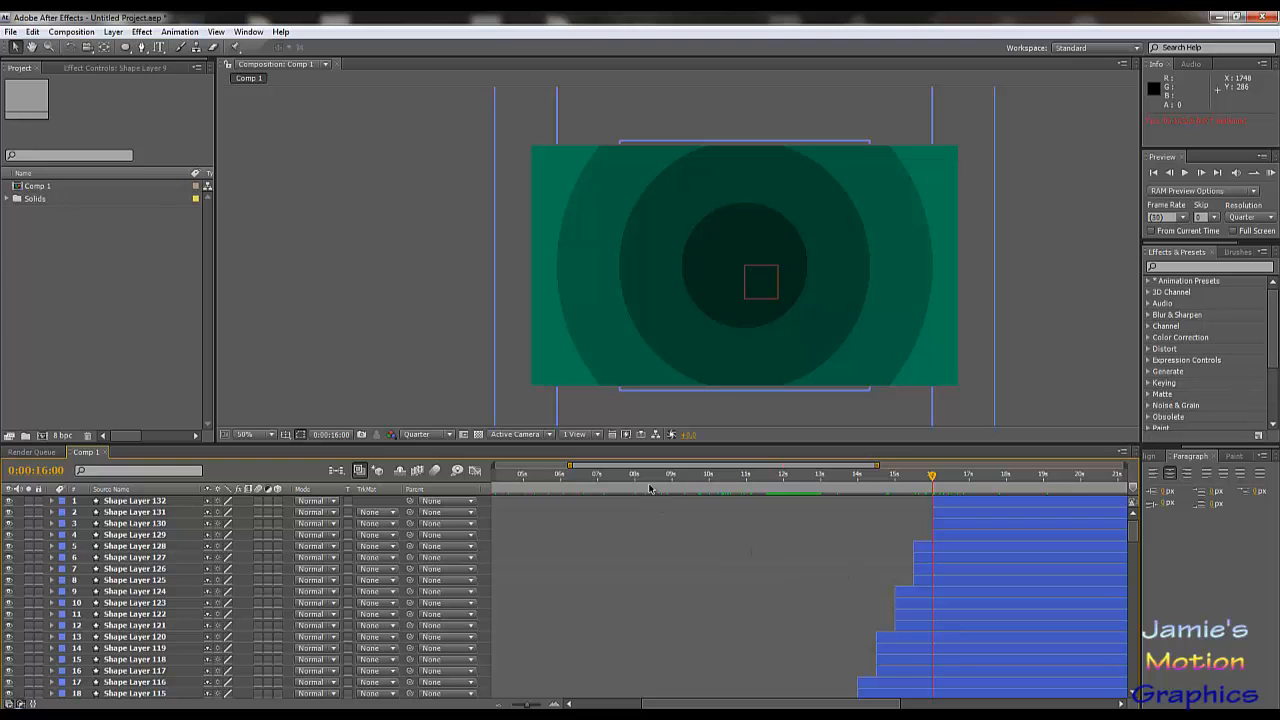
{"action": "left_click_drag", "start_coordinate": [644, 481], "coordinate": [932, 518]}
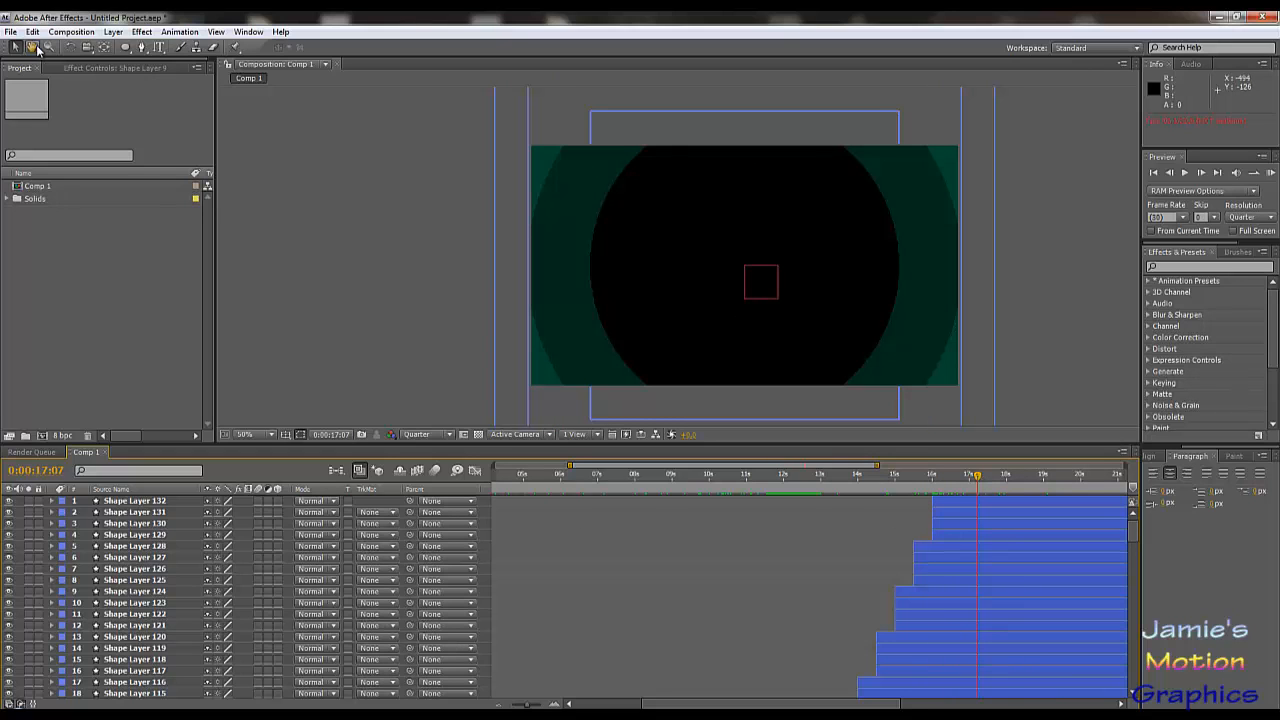
{"action": "left_click", "coordinate": [12, 32]}
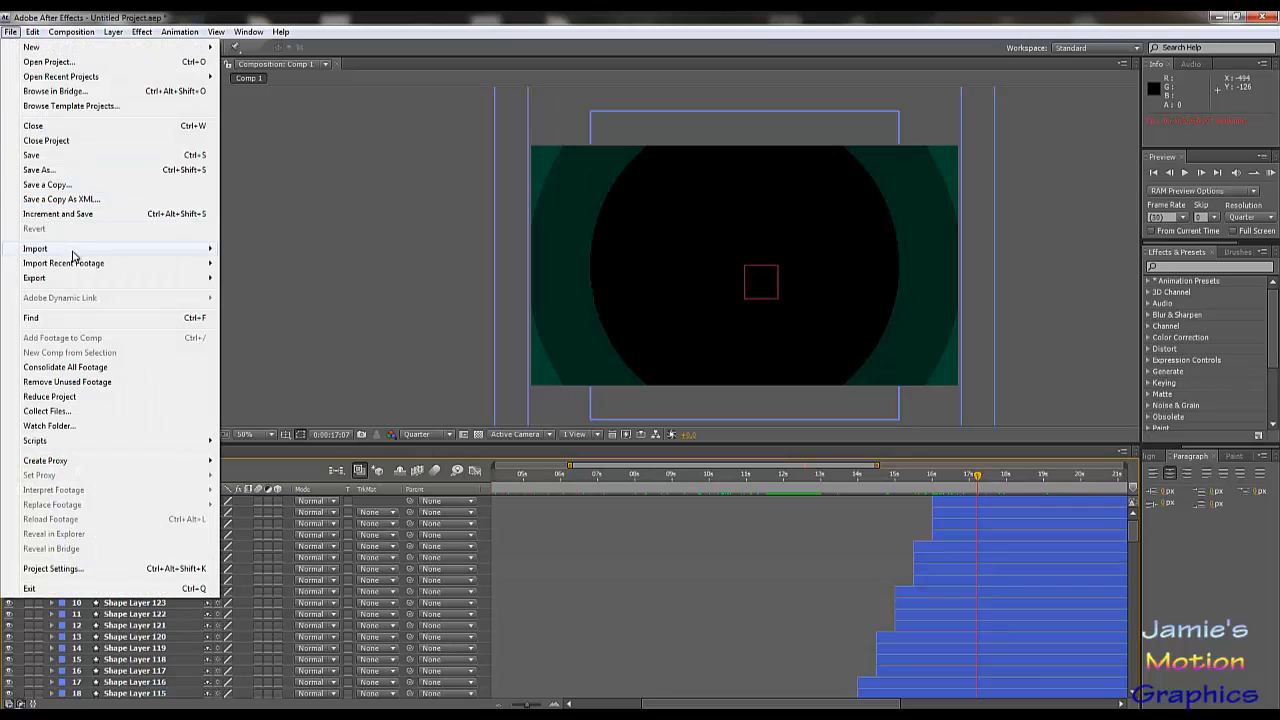
{"action": "mouse_move", "coordinate": [190, 249]}
{"action": "left_click", "coordinate": [282, 248]}
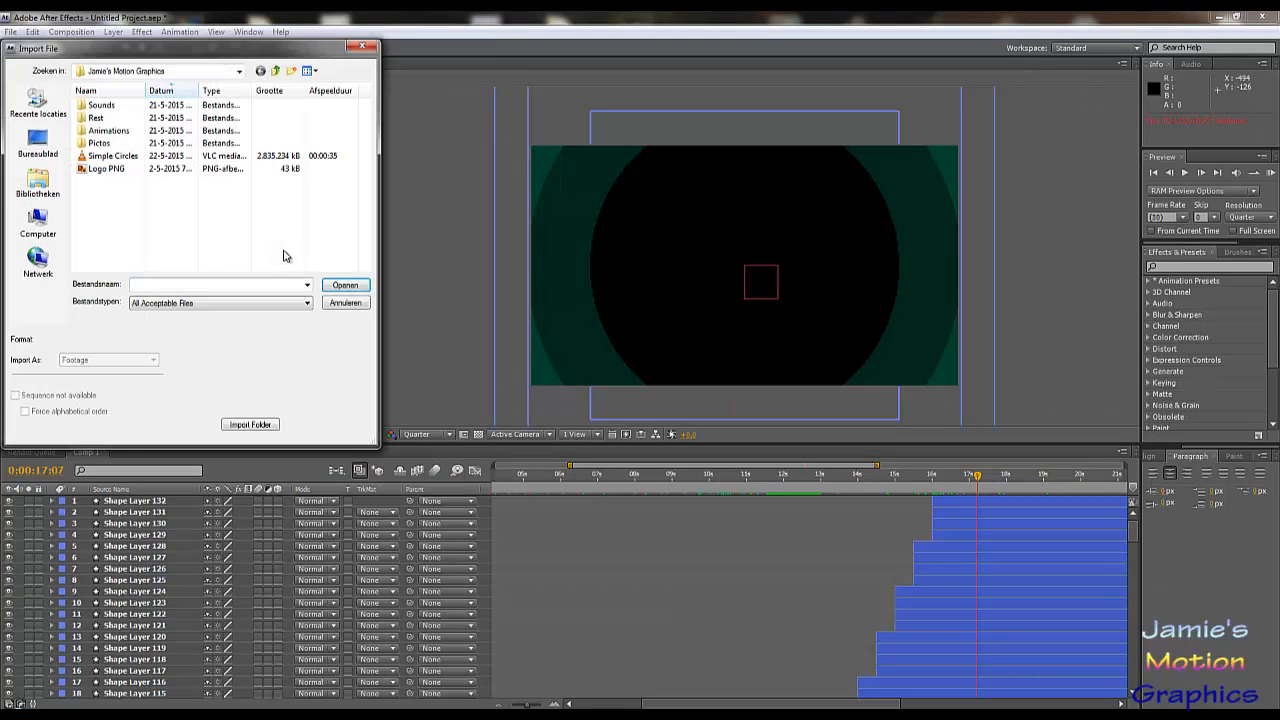
{"action": "double_click", "coordinate": [100, 168]}
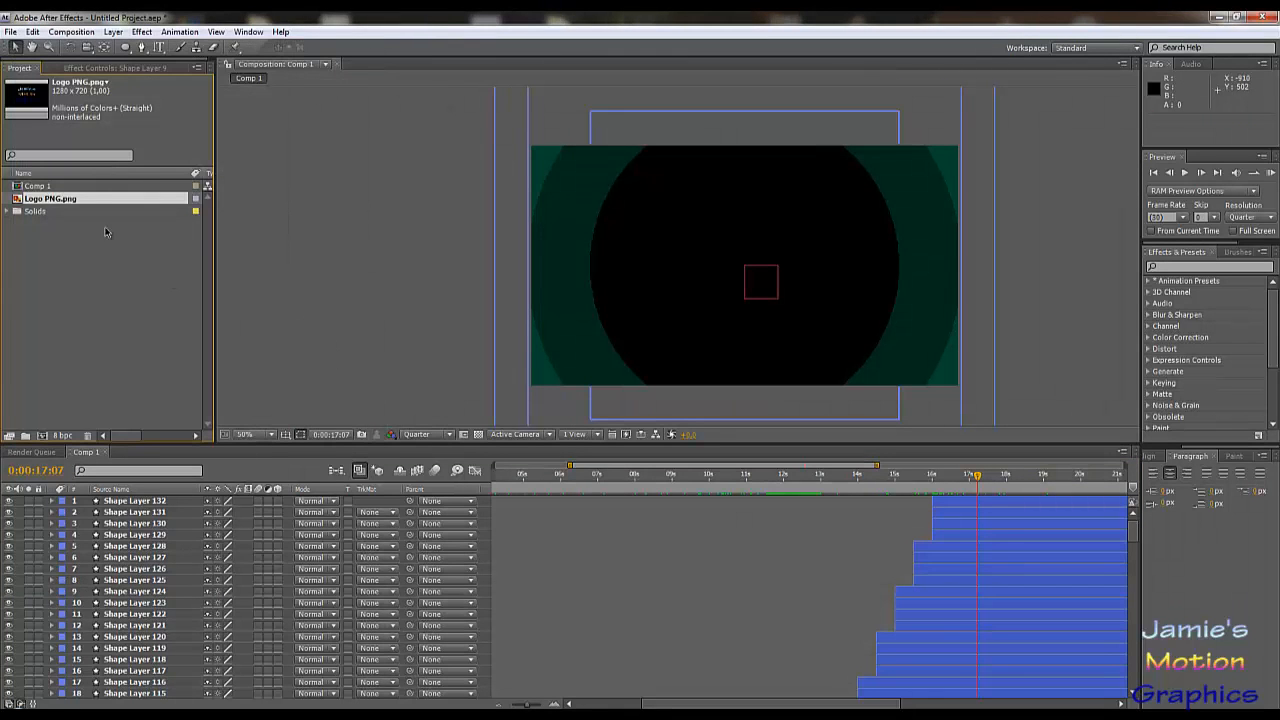
- Add Logo PNG.png to the composition as the topmost layer and shift it to start at 0:00:15:29
{"action": "left_click_drag", "start_coordinate": [59, 200], "coordinate": [132, 500]}
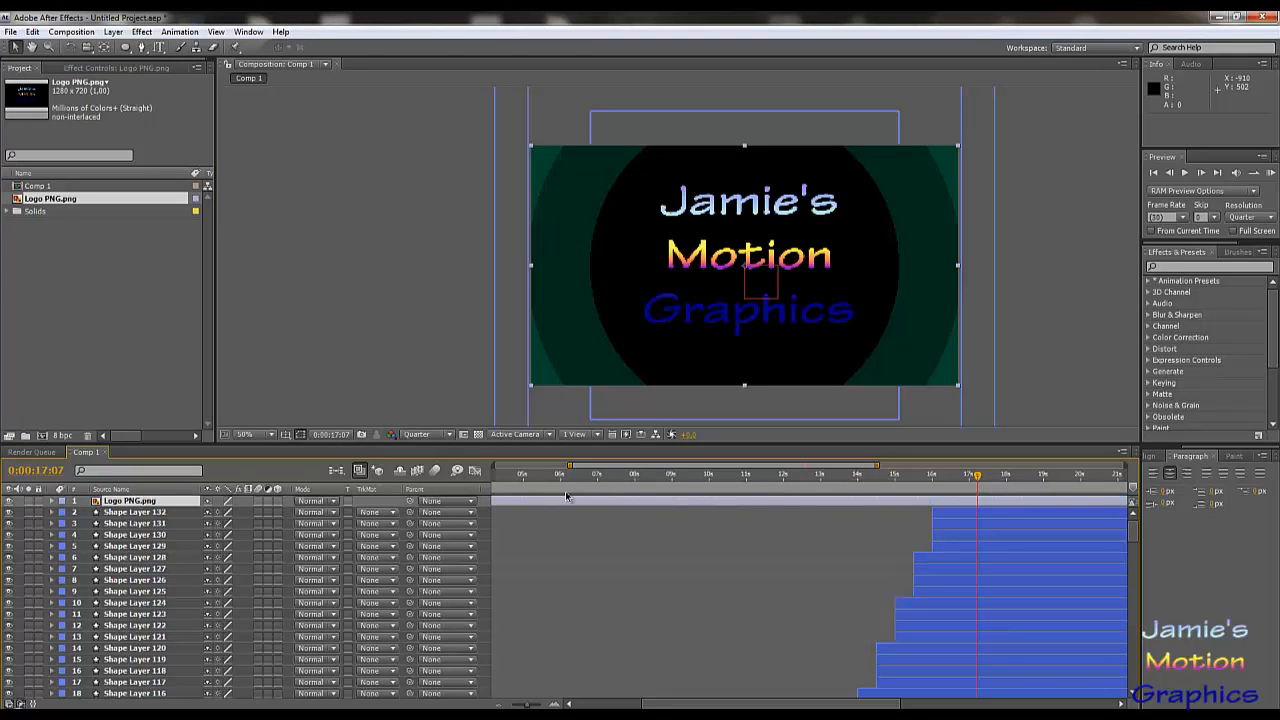
{"action": "left_click_drag", "start_coordinate": [535, 505], "coordinate": [984, 504]}
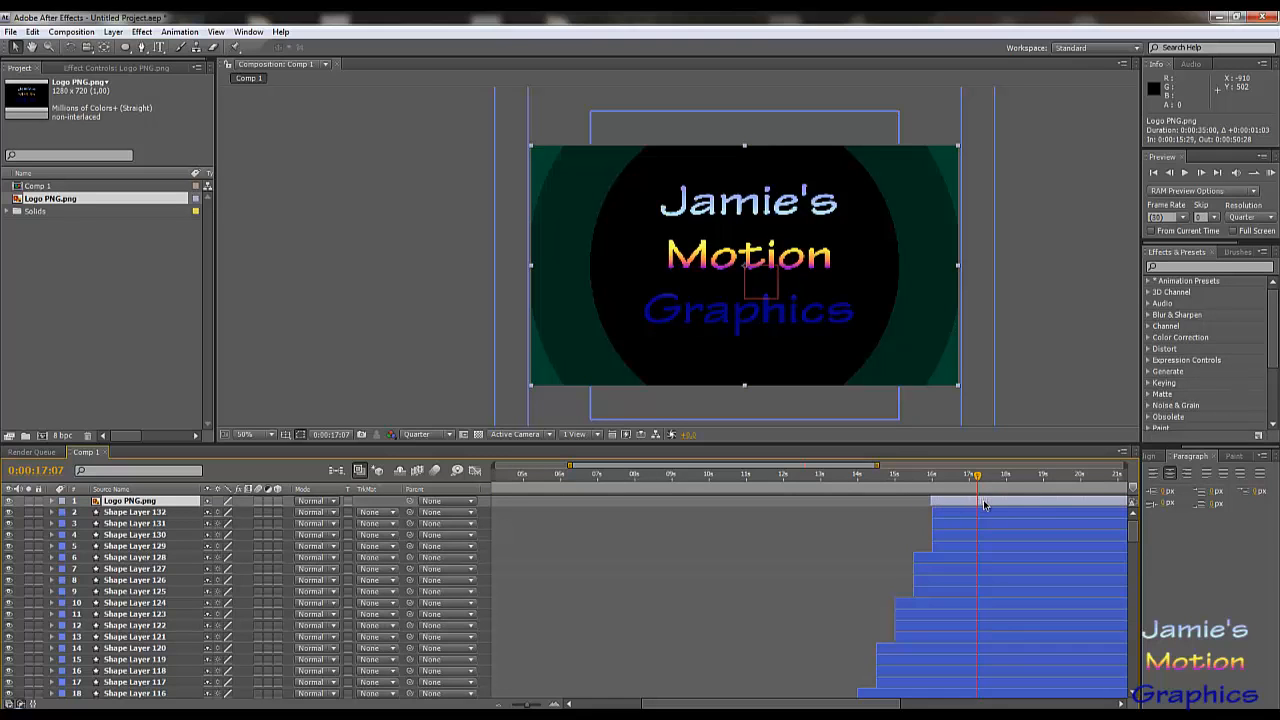
- Magnify the timeline around the logo layer's start, set the current time to 0:00:16:00, and reveal the logo's Scale property
{"action": "left_click", "coordinate": [936, 479]}
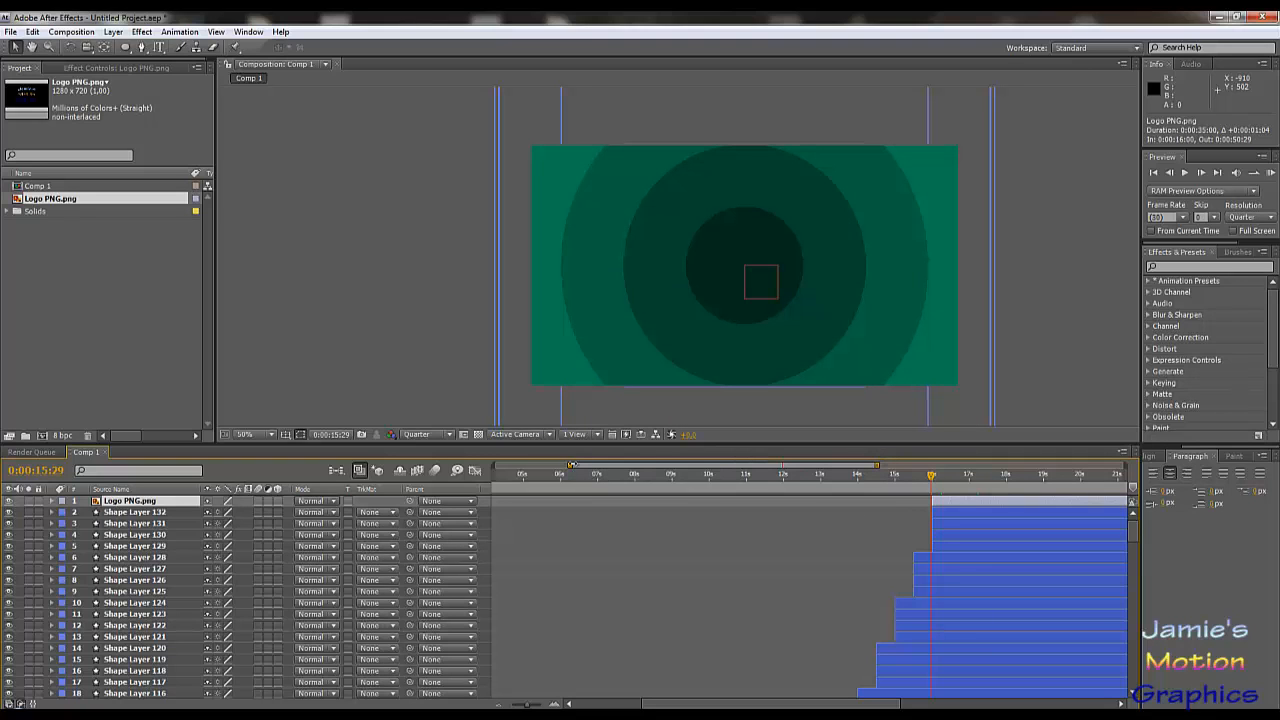
{"action": "left_click_drag", "start_coordinate": [568, 466], "coordinate": [762, 466]}
{"action": "left_click", "coordinate": [597, 476]}
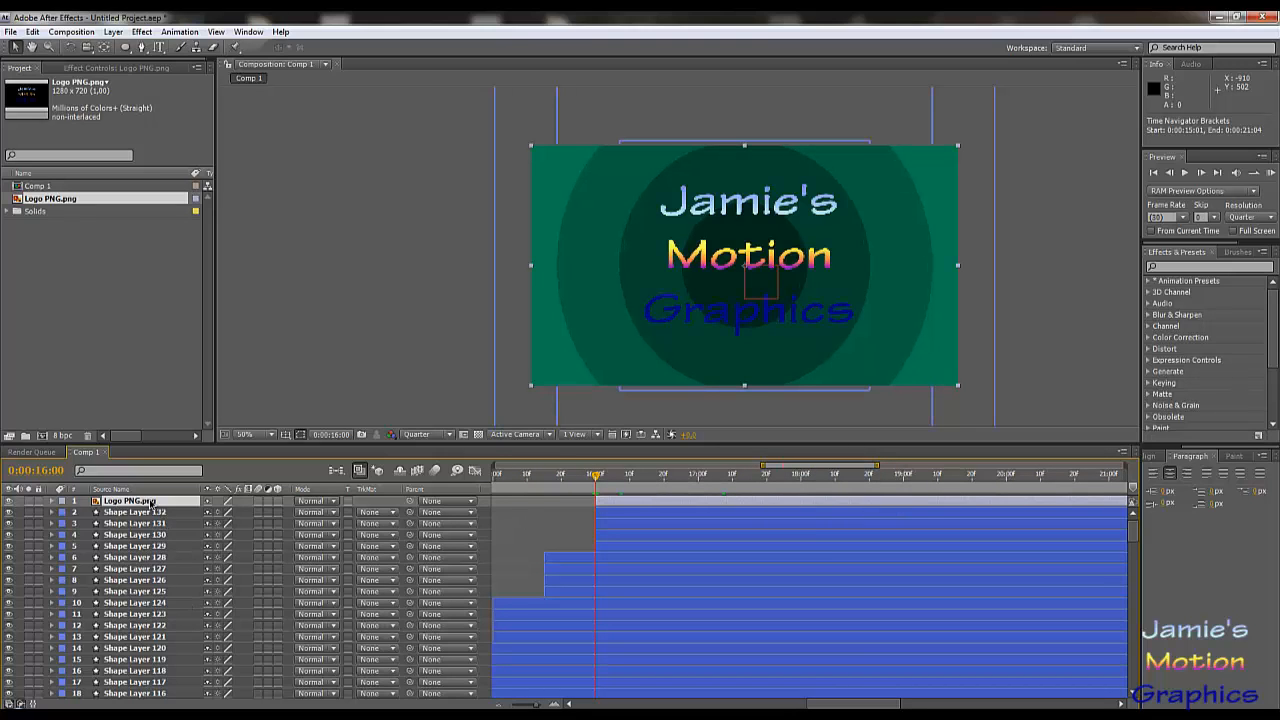
{"action": "key", "text": "s"}
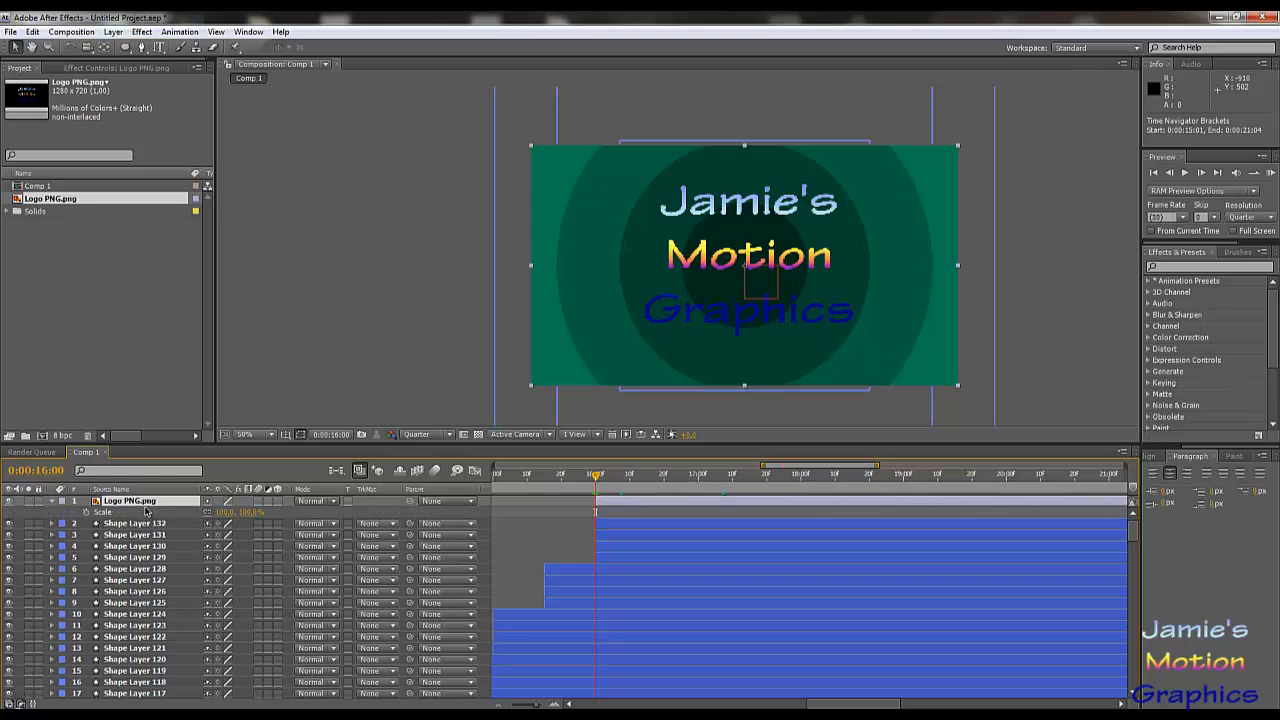
- Try to scale the logo from 0% at 0:00:16:00 to 100% at 0:00:18:00 without enabling keyframes
{"action": "left_click", "coordinate": [225, 512]}
{"action": "type", "text": "0"}
{"action": "key", "text": "Return"}
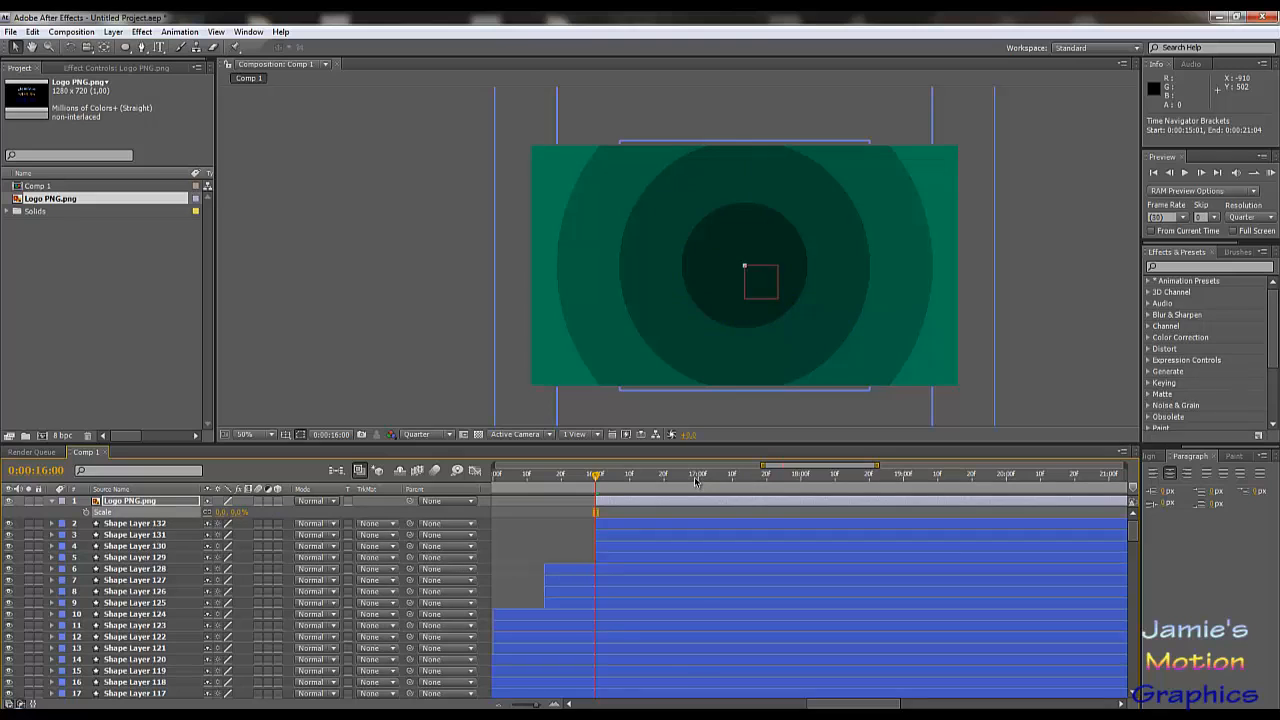
{"action": "left_click_drag", "start_coordinate": [695, 482], "coordinate": [803, 483]}
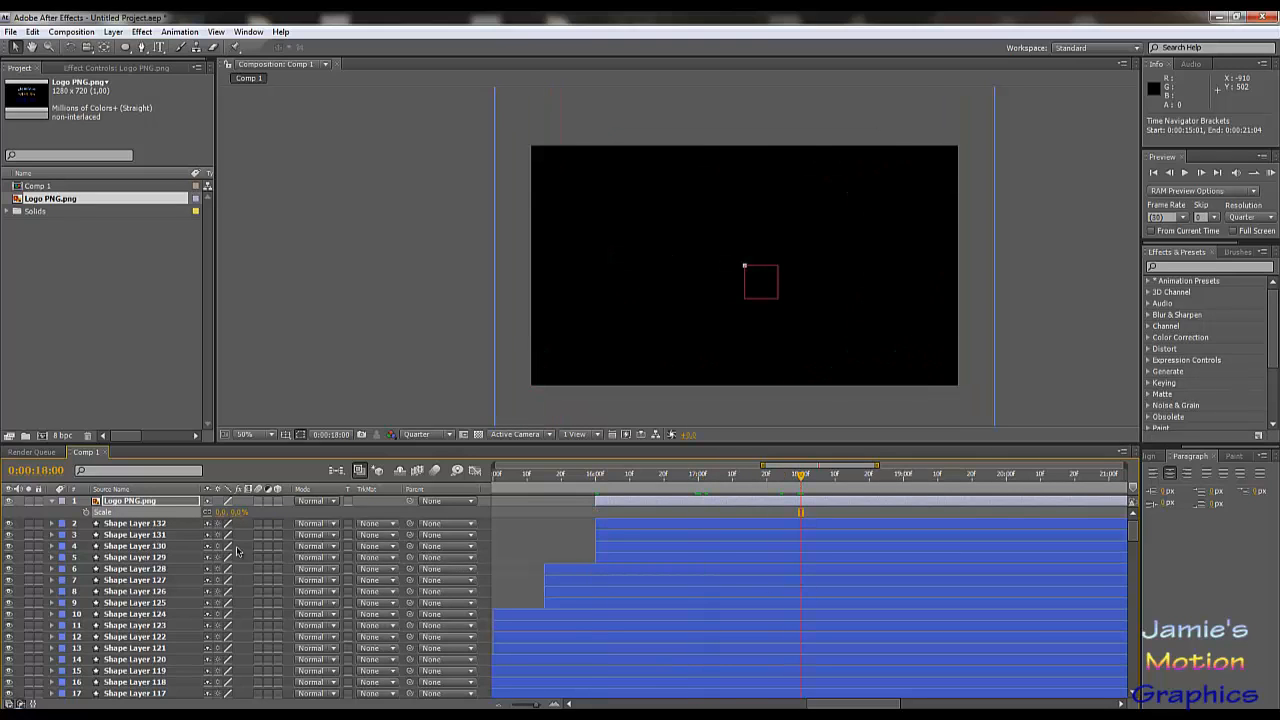
{"action": "left_click", "coordinate": [238, 512]}
{"action": "type", "text": "100"}
{"action": "key", "text": "Return"}
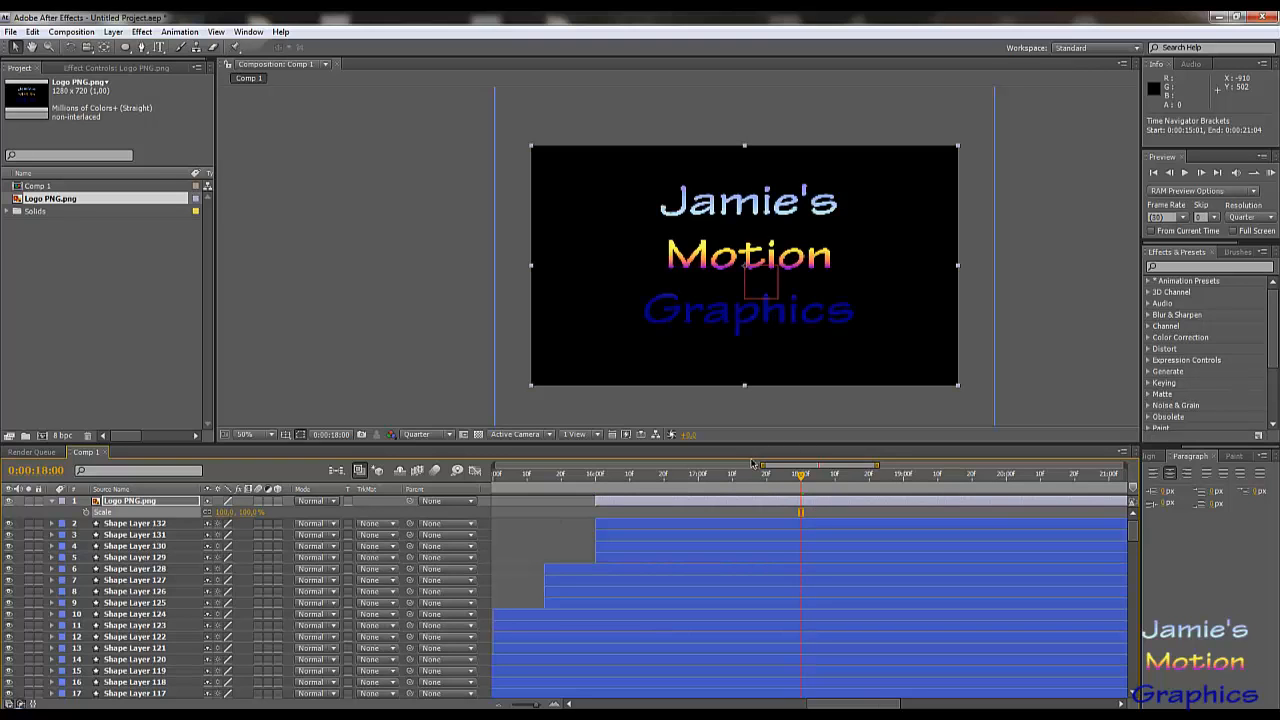
- Keyframe the logo's Scale from 0% at 0:00:16:00 to 100% at 0:00:18:00
{"action": "left_click_drag", "start_coordinate": [730, 480], "coordinate": [595, 484]}
{"action": "left_click", "coordinate": [85, 512]}
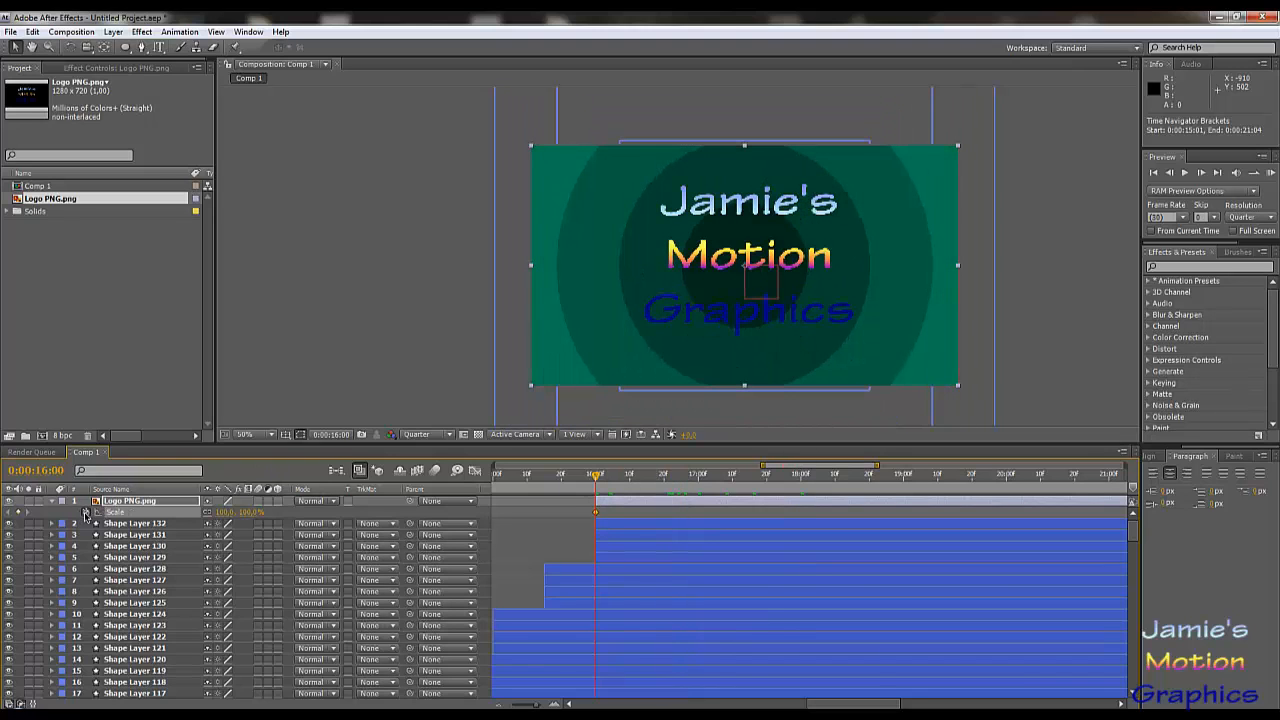
{"action": "left_click_drag", "start_coordinate": [597, 513], "coordinate": [800, 515]}
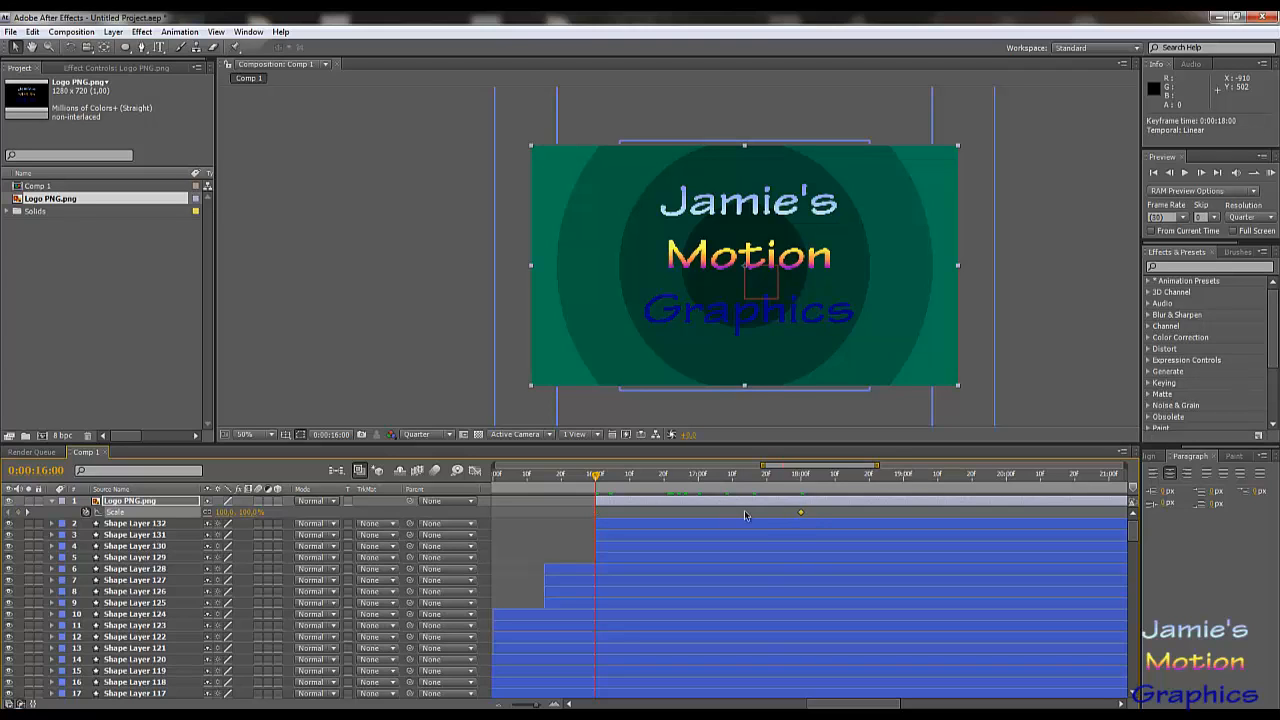
{"action": "left_click", "coordinate": [224, 513]}
{"action": "type", "text": "0"}
{"action": "key", "text": "Return"}
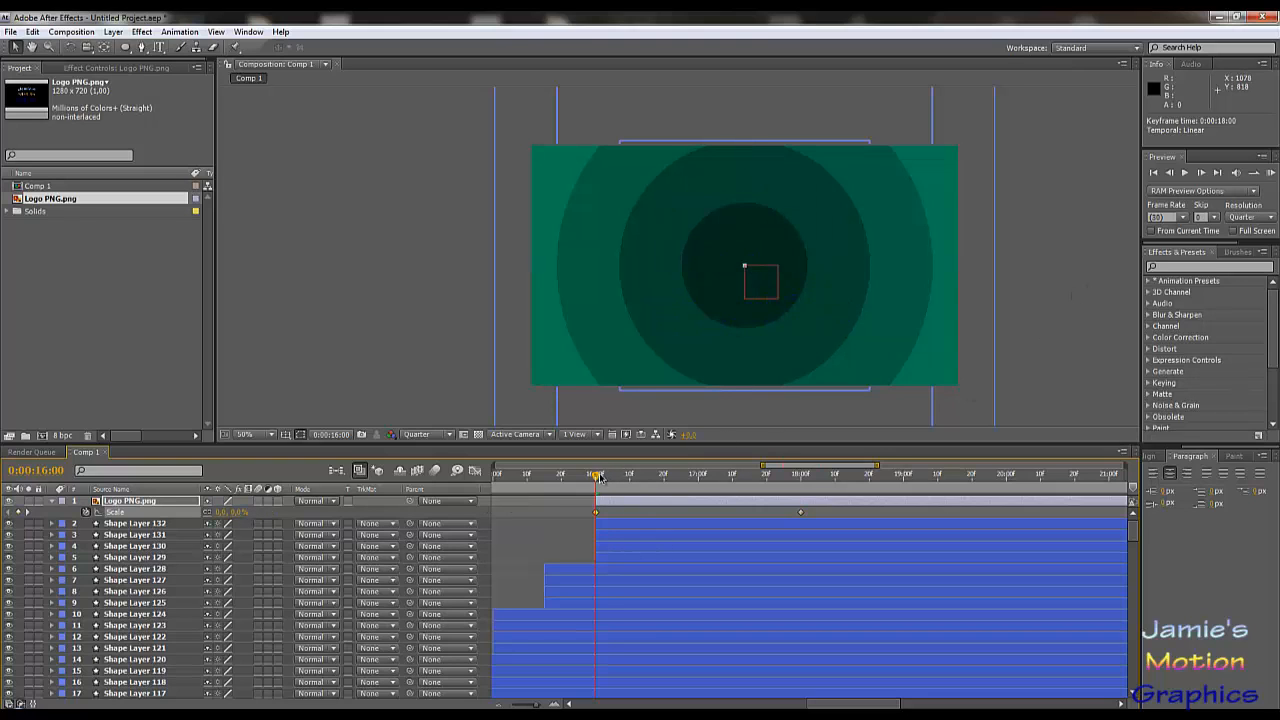
- Apply Easy Ease to the logo's Scale keyframe at 0:00:18:00 and preview the logo growing
{"action": "left_click_drag", "start_coordinate": [601, 476], "coordinate": [801, 500]}
{"action": "right_click", "coordinate": [801, 516]}
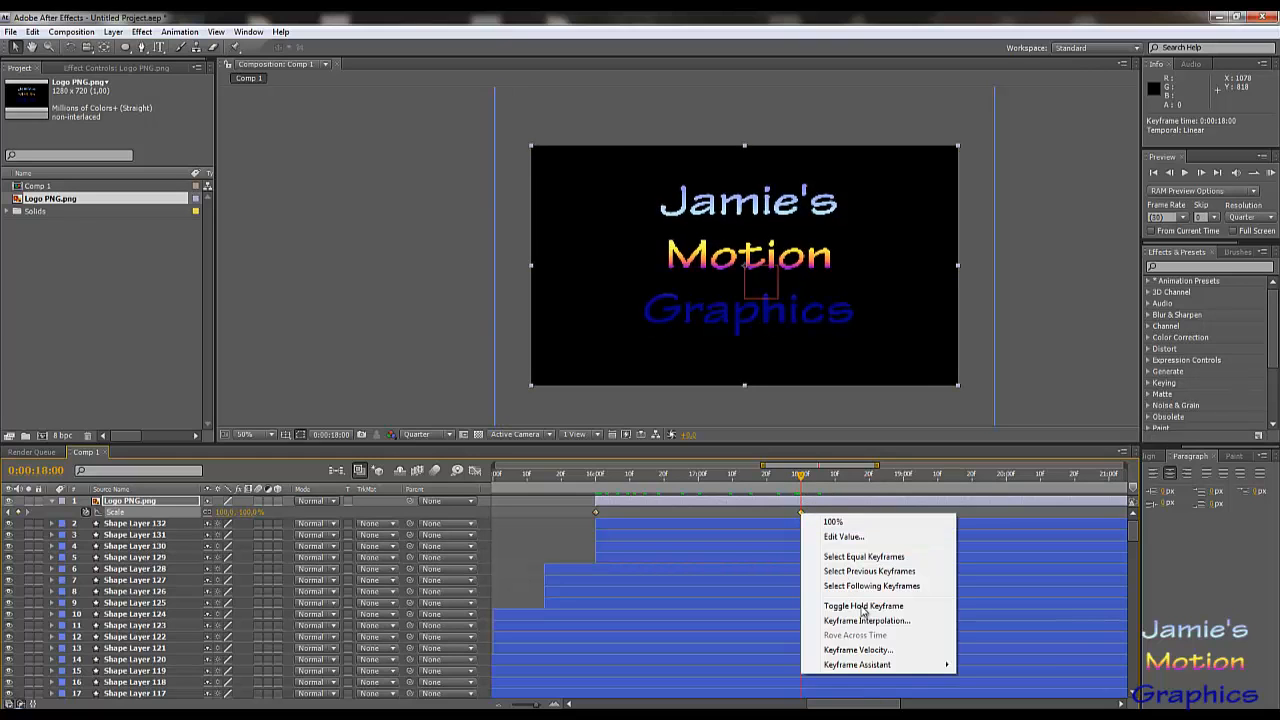
{"action": "mouse_move", "coordinate": [896, 665]}
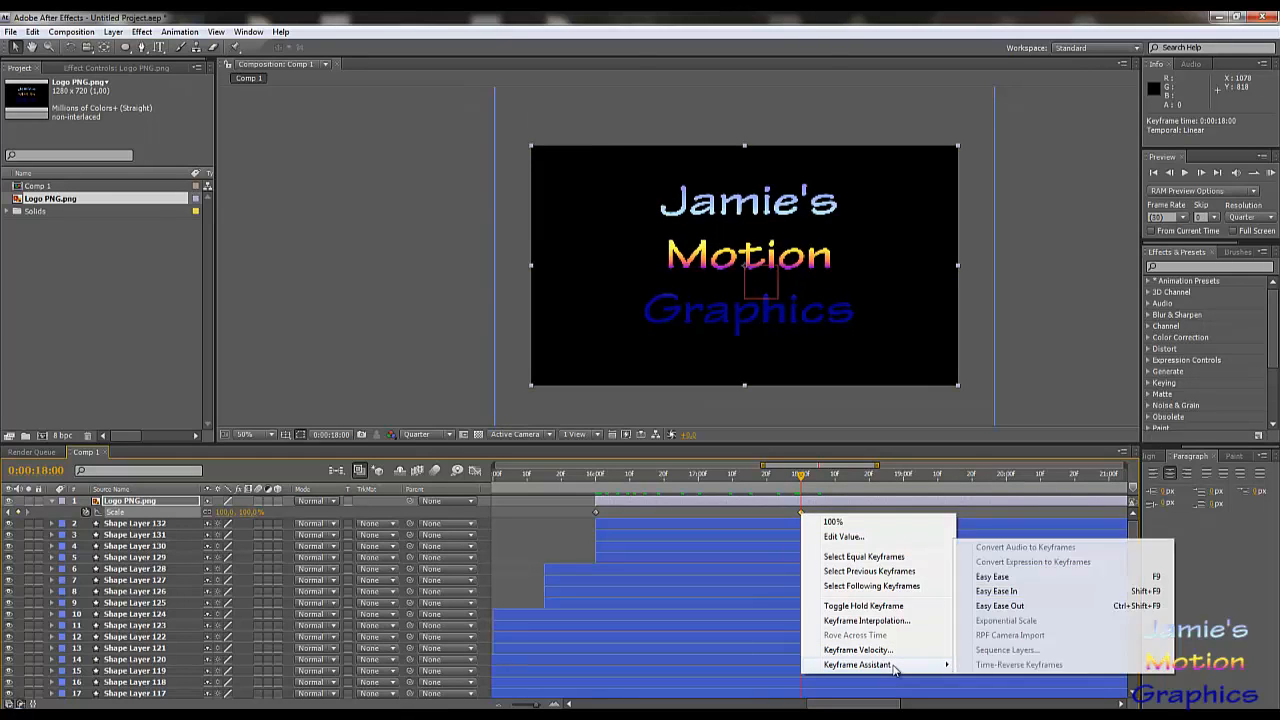
{"action": "left_click", "coordinate": [1006, 577]}
{"action": "left_click_drag", "start_coordinate": [709, 479], "coordinate": [834, 496]}
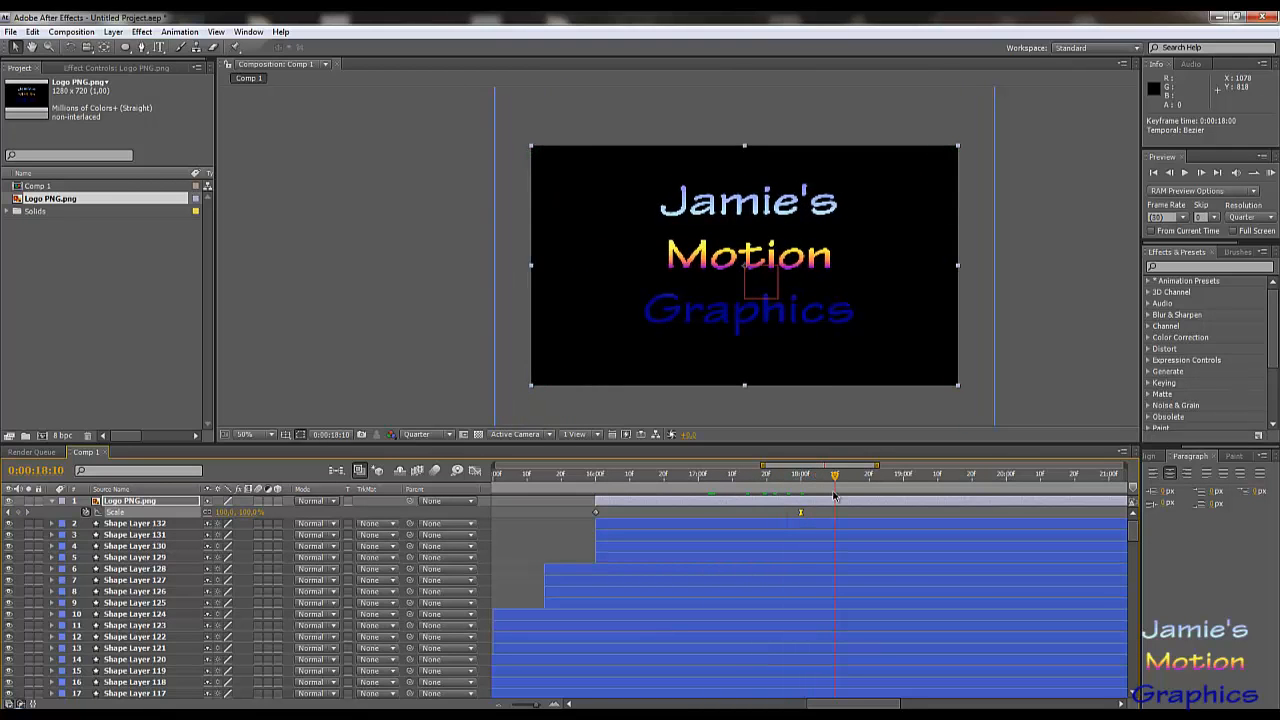
{"action": "left_click_drag", "start_coordinate": [834, 496], "coordinate": [622, 510]}
{"action": "left_click", "coordinate": [726, 478]}
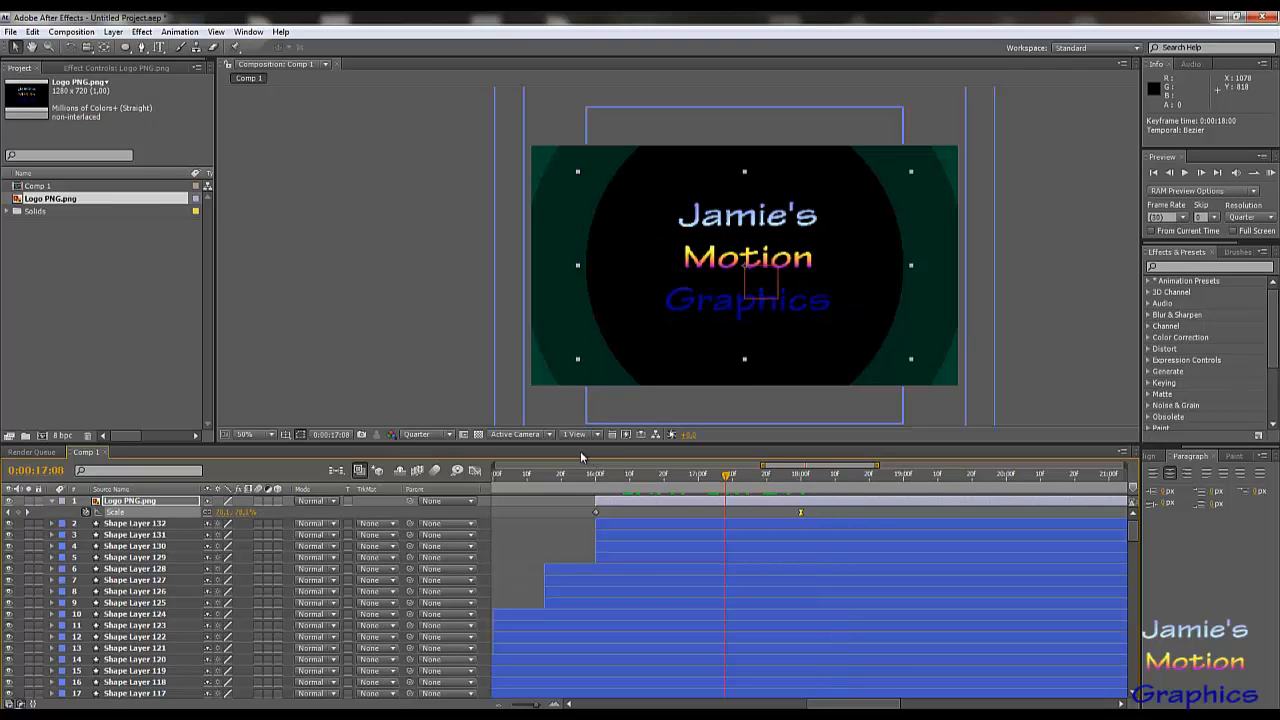
- Check where the logo animation should end and shorten the composition's duration to 0:00:20:00
{"action": "left_click", "coordinate": [948, 478]}
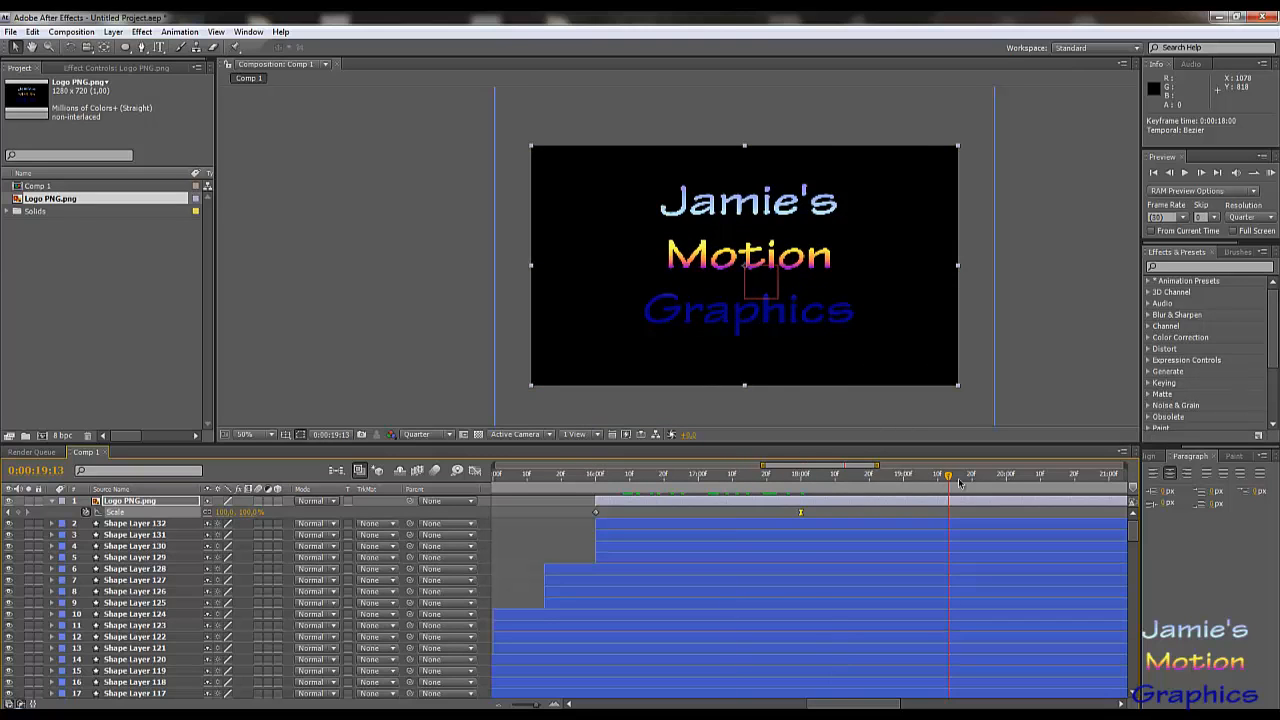
{"action": "left_click", "coordinate": [1038, 478]}
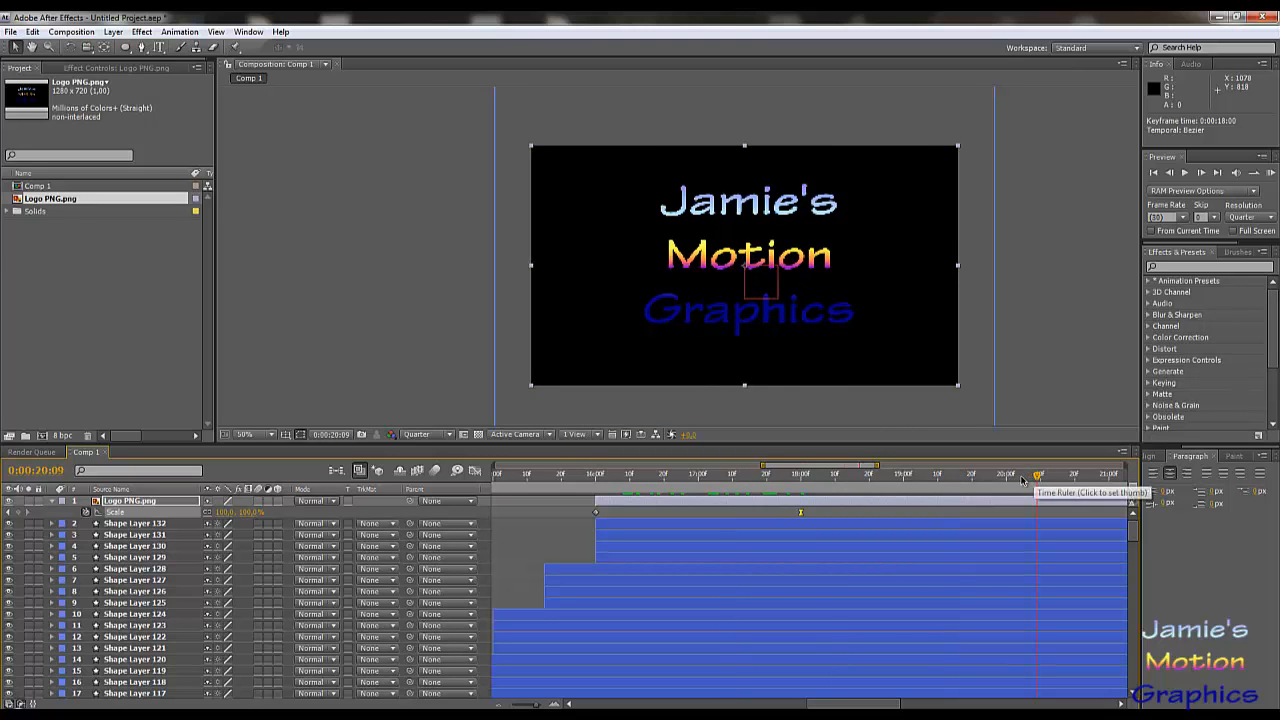
{"action": "left_click", "coordinate": [1007, 477]}
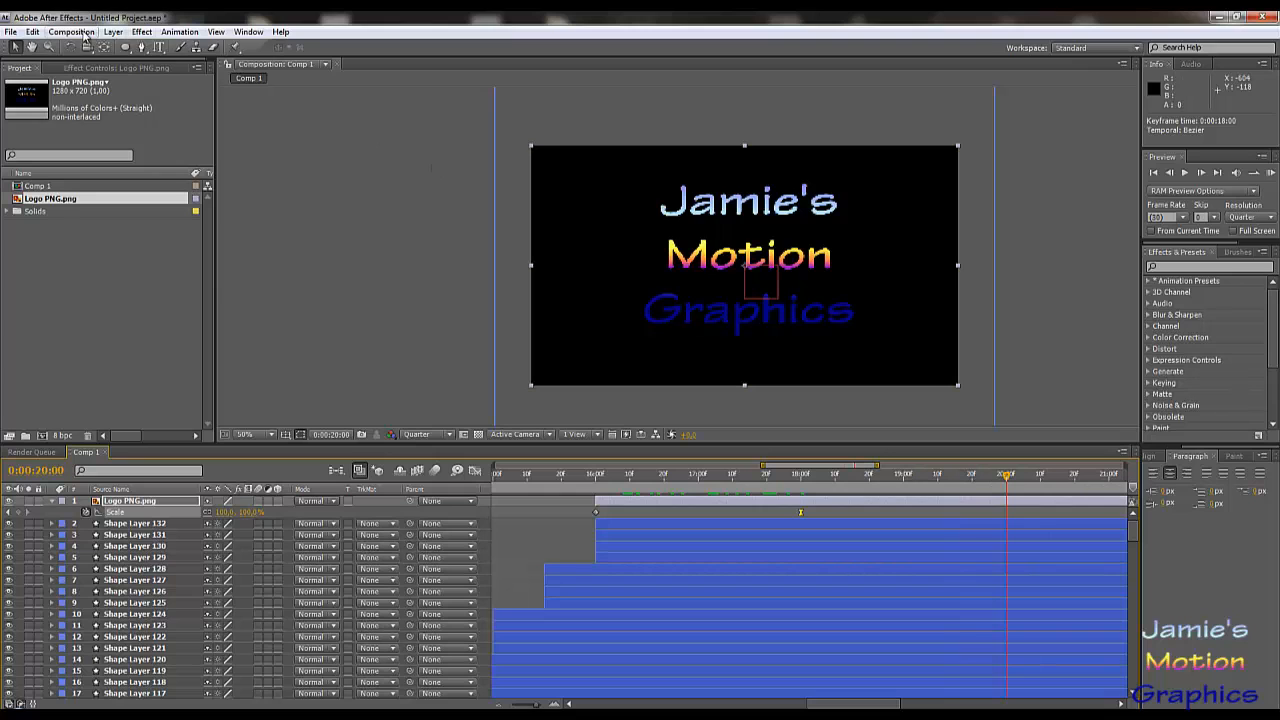
{"action": "left_click", "coordinate": [72, 31]}
{"action": "left_click", "coordinate": [122, 68]}
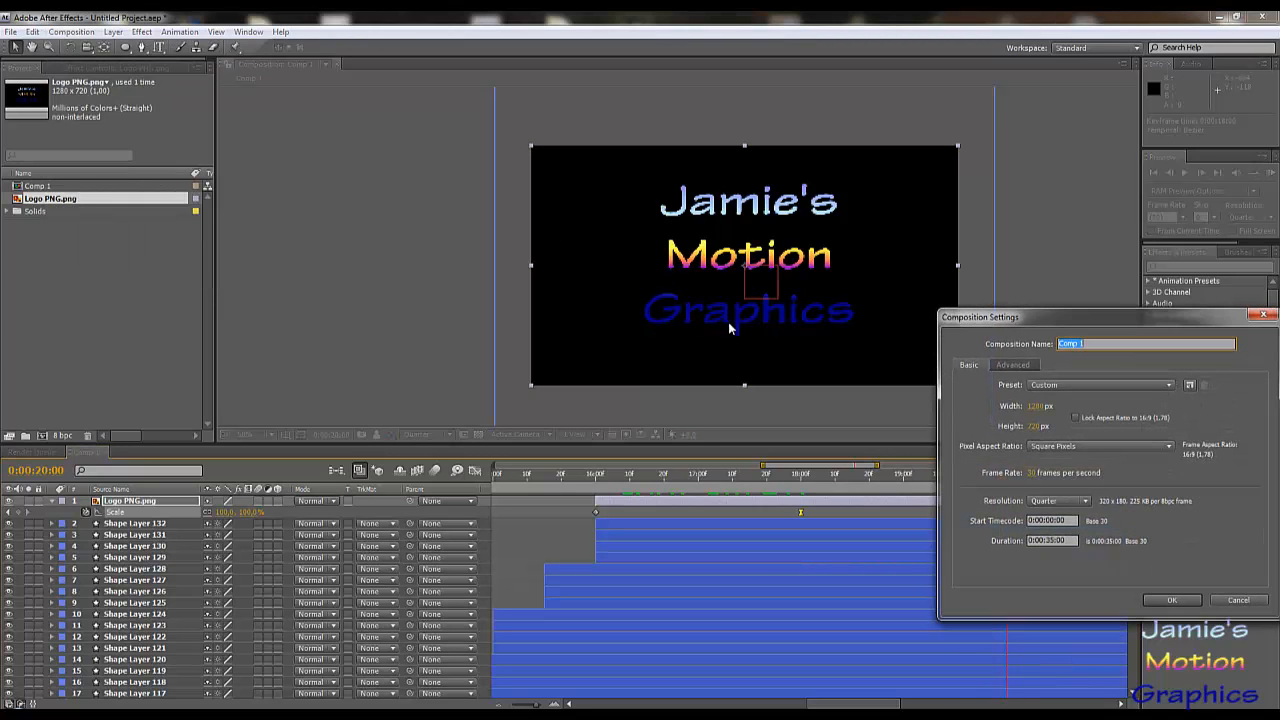
{"action": "left_click", "coordinate": [1050, 540]}
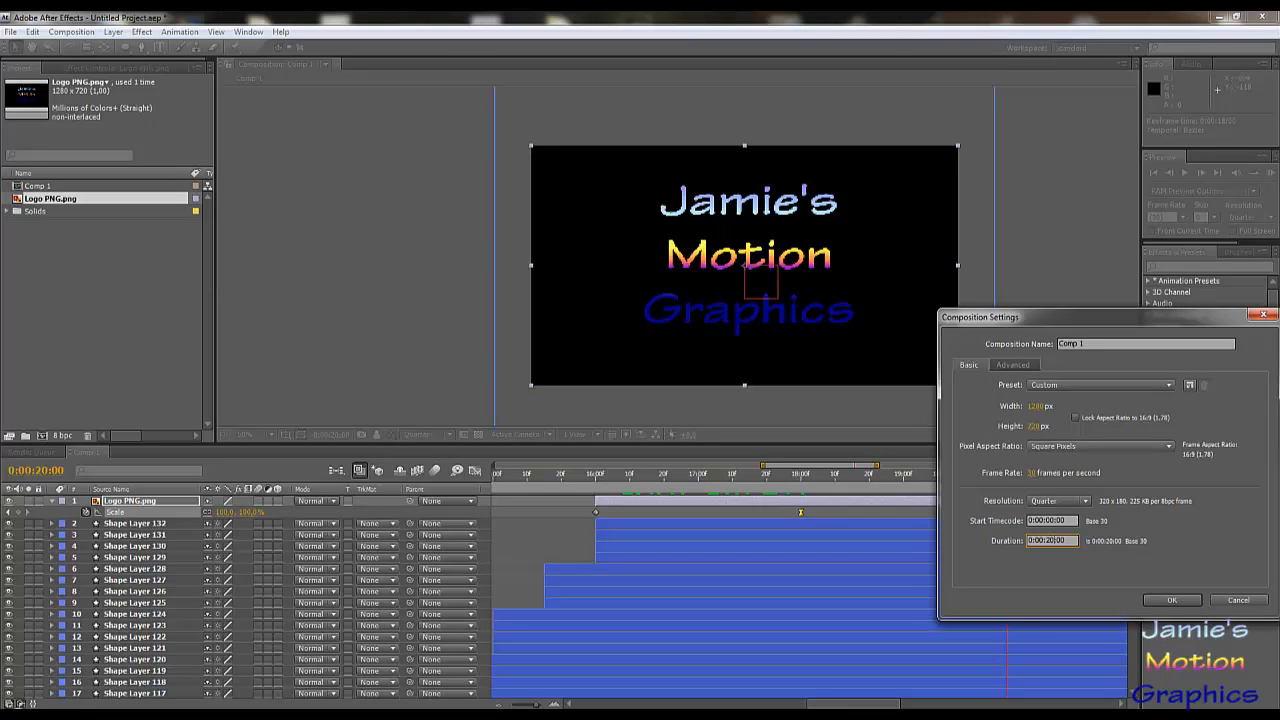
{"action": "left_click", "coordinate": [1176, 602]}
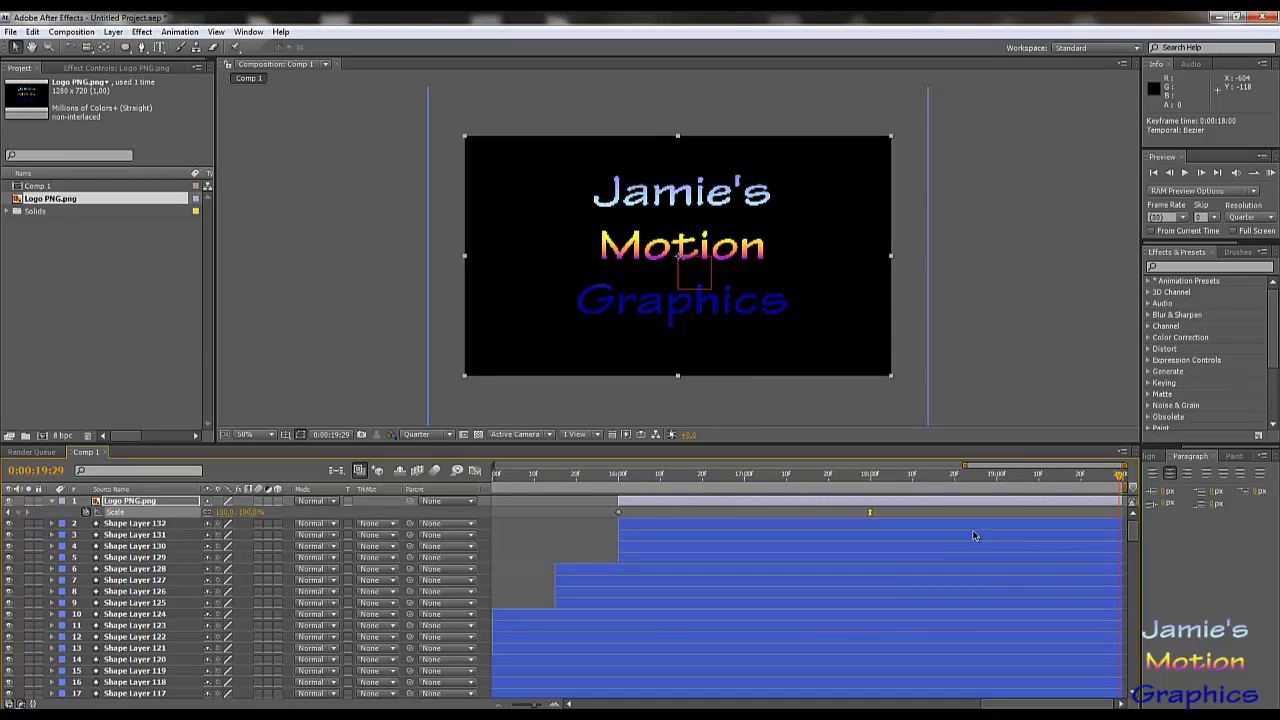
- Reveal the animated properties of Shape Layer 132 and examine its Size keyframes and Position expression
{"action": "left_click_drag", "start_coordinate": [755, 485], "coordinate": [663, 484]}
{"action": "left_click", "coordinate": [143, 525]}
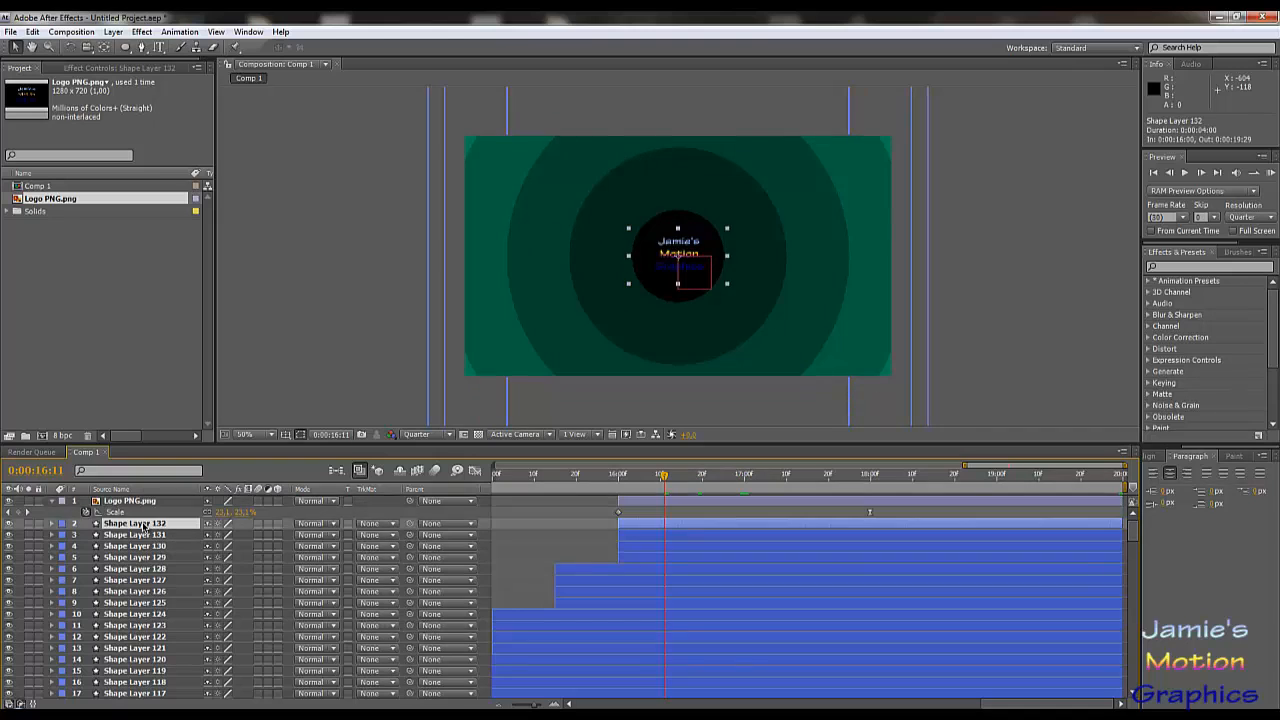
{"action": "key", "text": "u"}
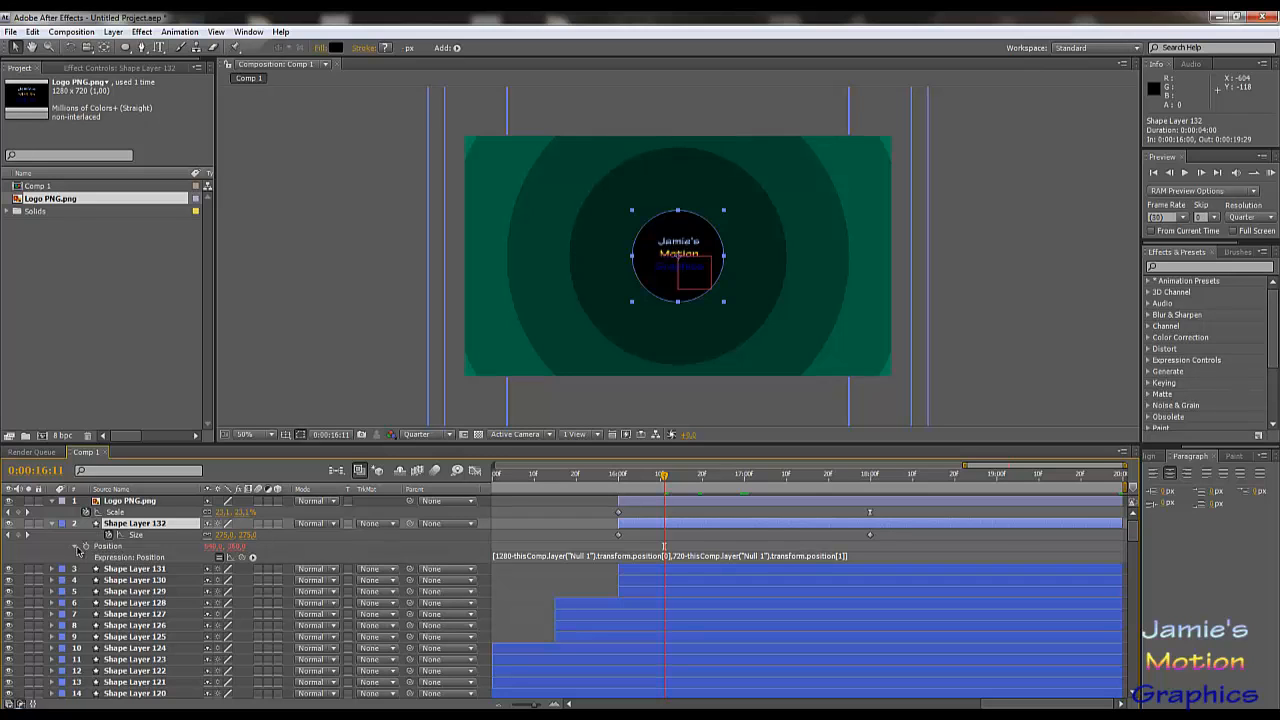
{"action": "left_click", "coordinate": [137, 559]}
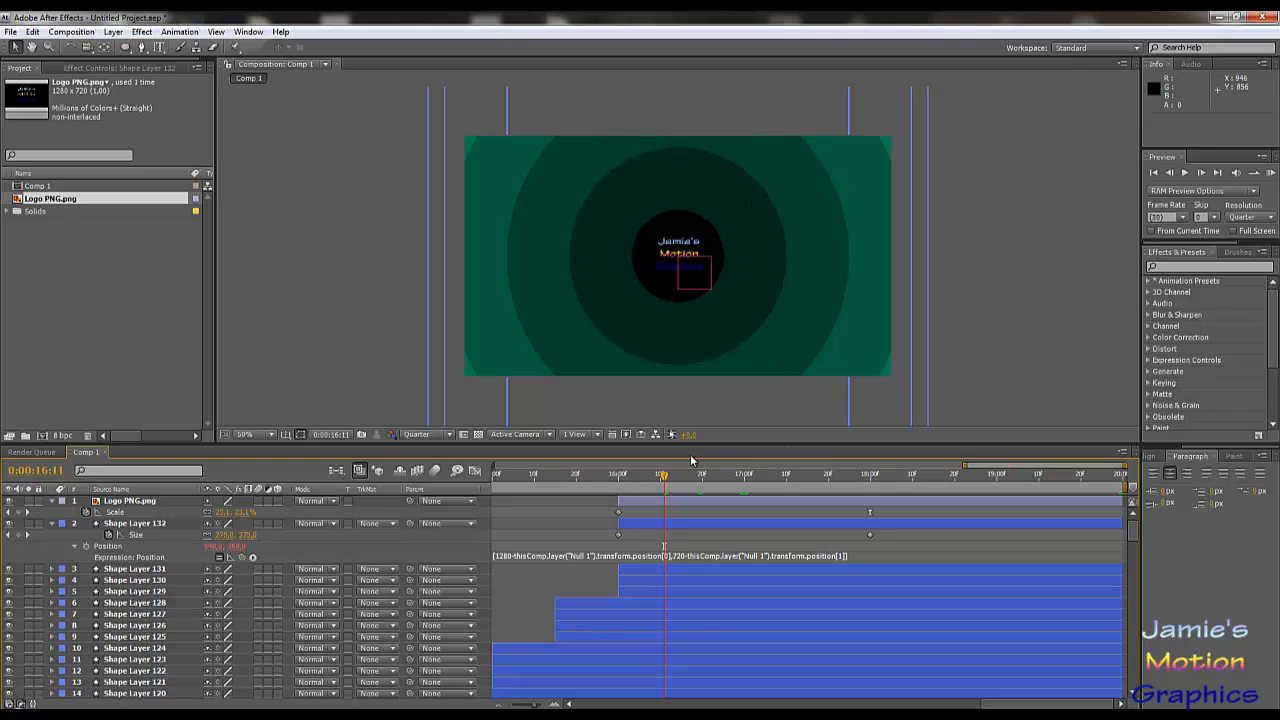
- Examine how the circles are arranged at 0:00:14:02 and 0:00:15:24, before the logo appears
{"action": "left_click", "coordinate": [592, 476]}
{"action": "mouse_move", "coordinate": [519, 494]}
{"action": "left_mouse_down"}
{"action": "mouse_move", "coordinate": [444, 491]}
{"action": "mouse_move", "coordinate": [504, 485]}
{"action": "left_mouse_up"}
{"action": "left_click", "coordinate": [544, 487]}
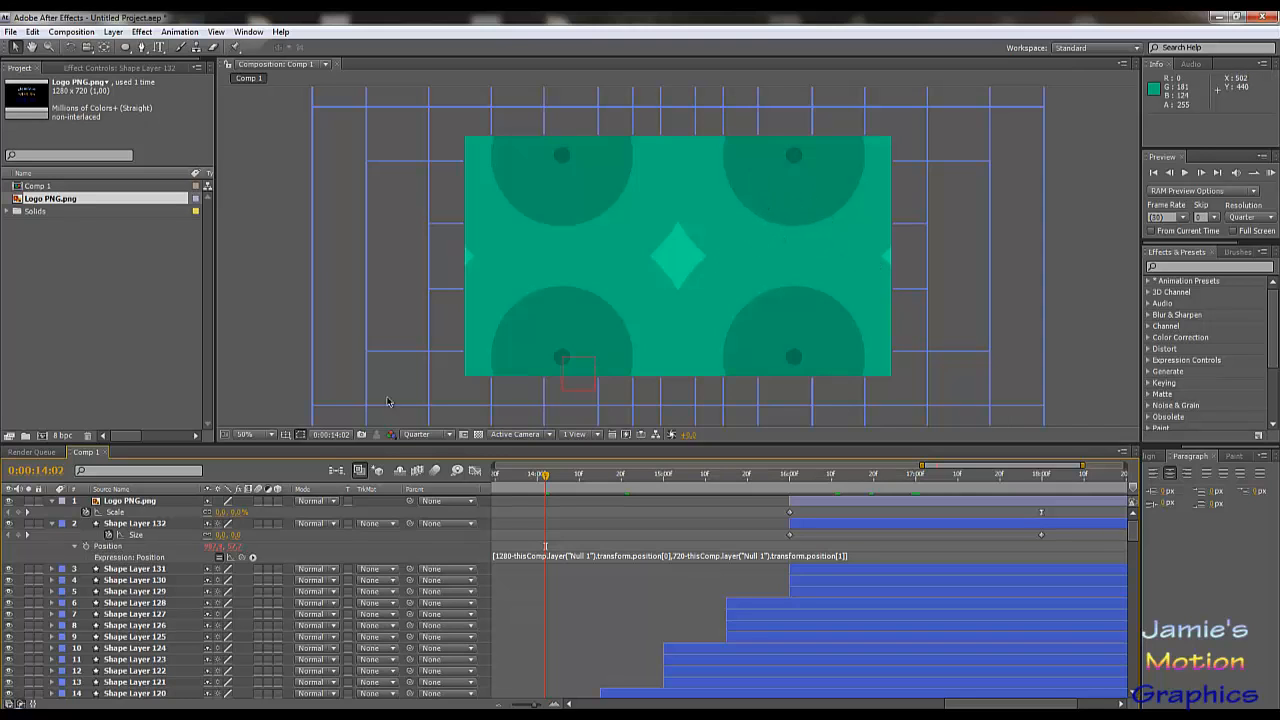
{"action": "left_click", "coordinate": [150, 569]}
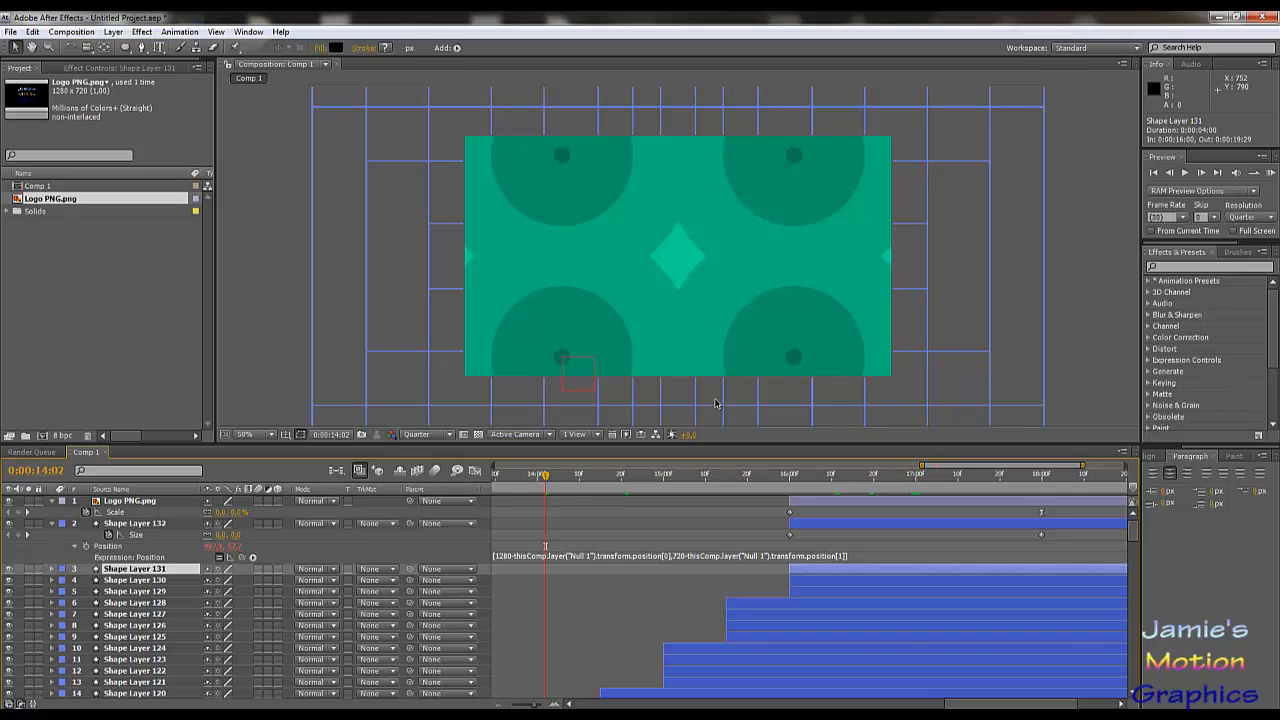
{"action": "left_click", "coordinate": [766, 476]}
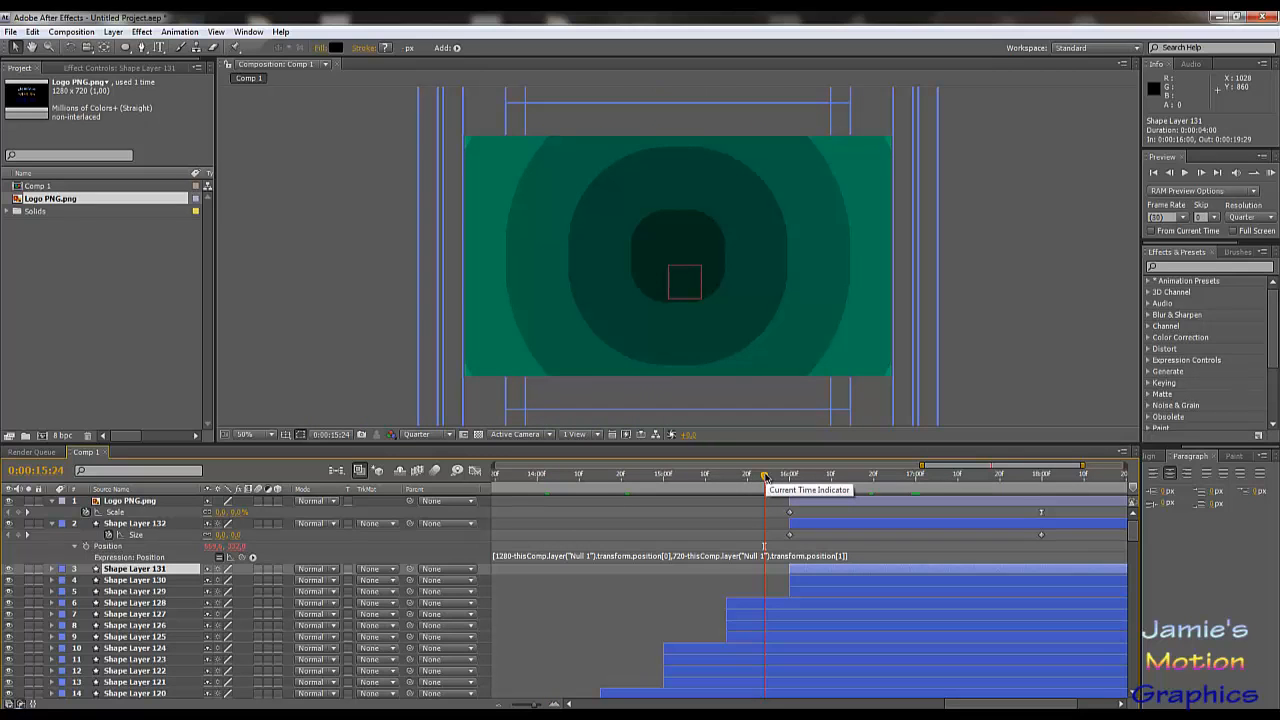